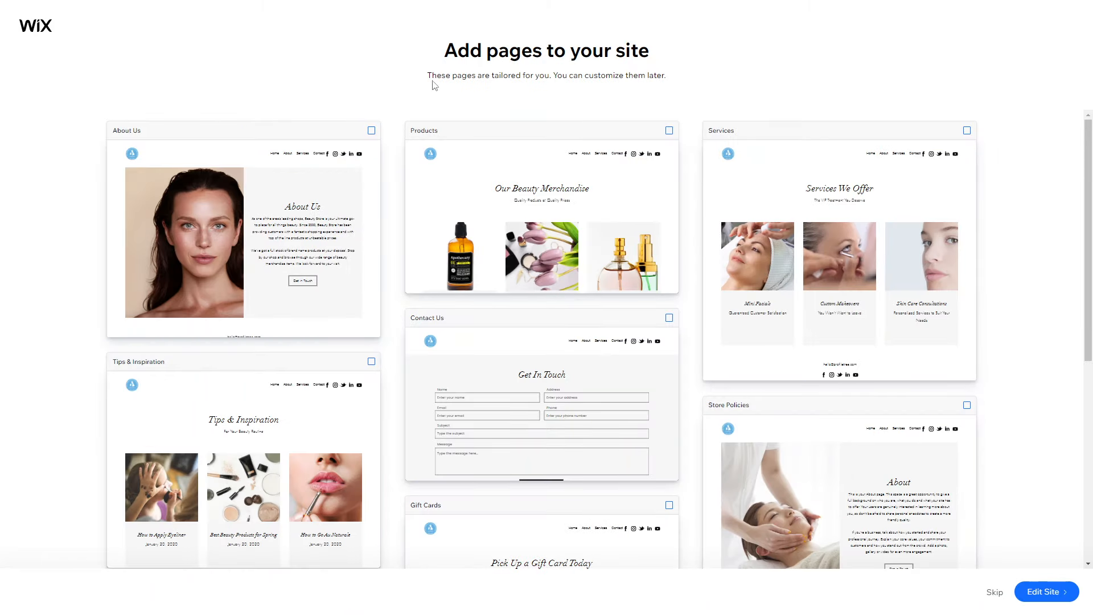
Step: Add the About Us, Products, Contact Us and Store Policies pages to the site and open it for editing
{"action": "left_click", "coordinate": [374, 126]}
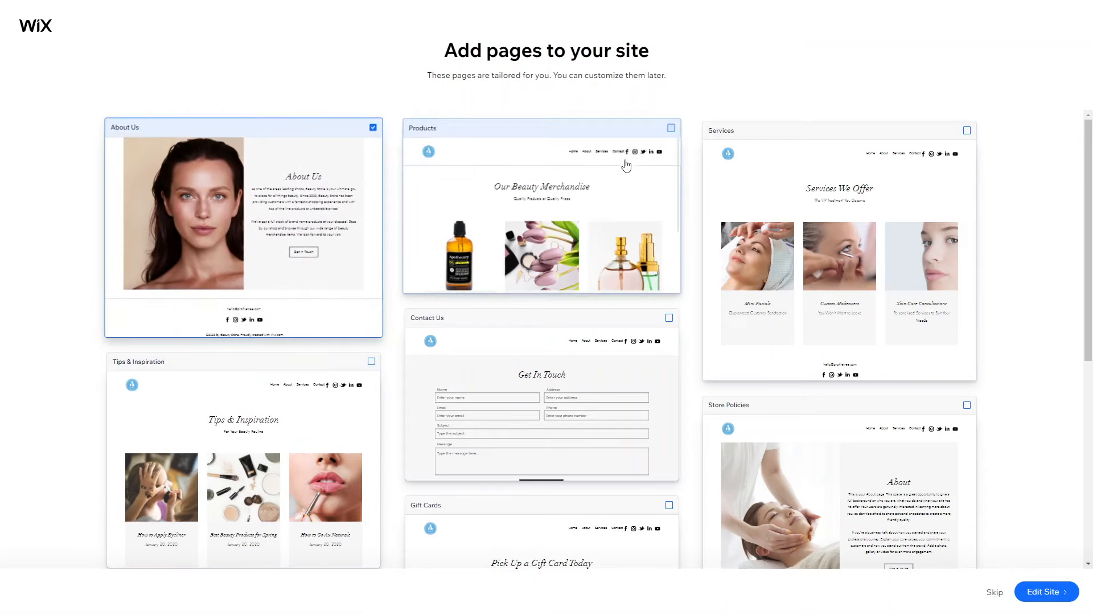
{"action": "left_click", "coordinate": [674, 127]}
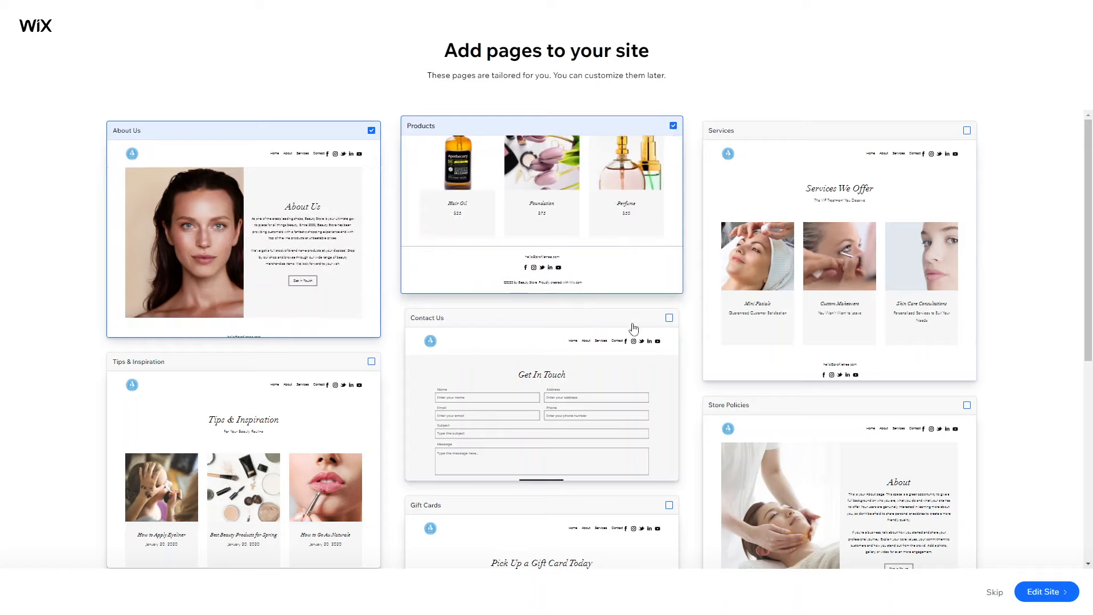
{"action": "left_click", "coordinate": [673, 313]}
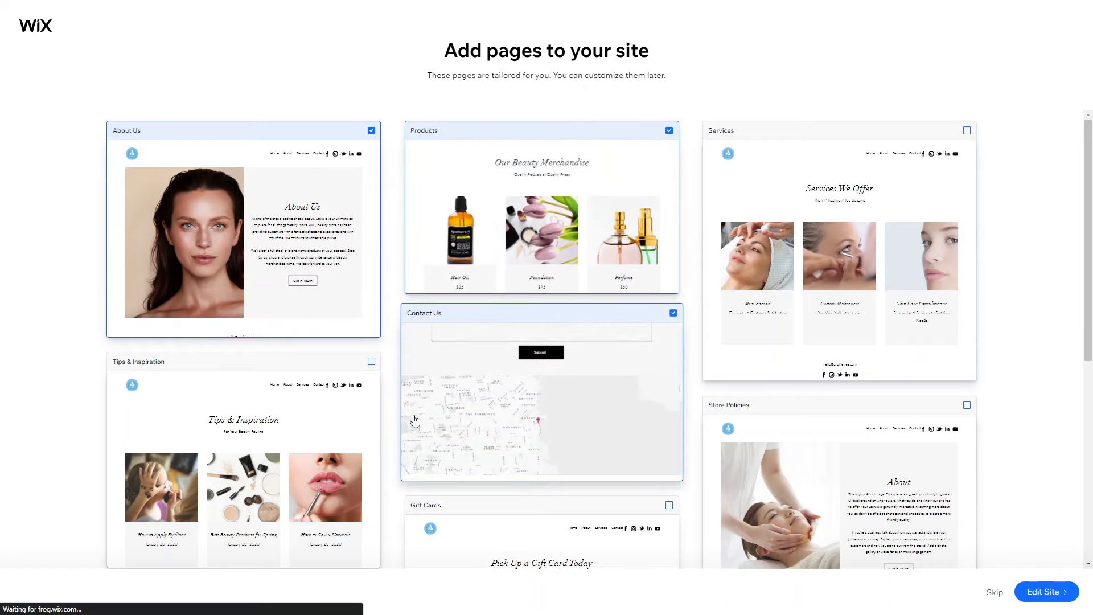
{"action": "left_click", "coordinate": [967, 406]}
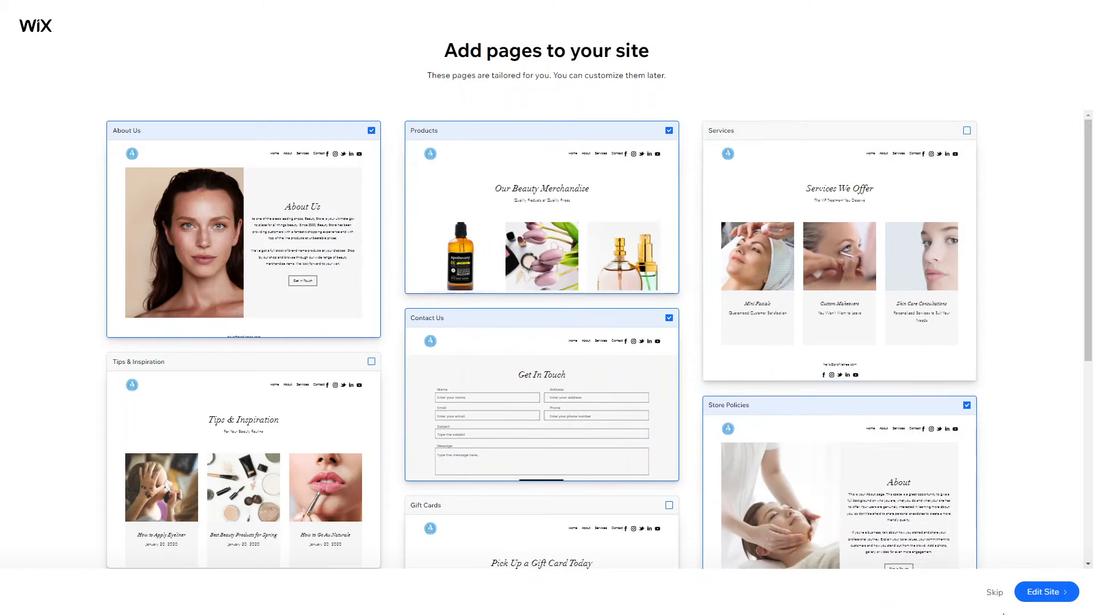
{"action": "left_click", "coordinate": [1045, 592]}
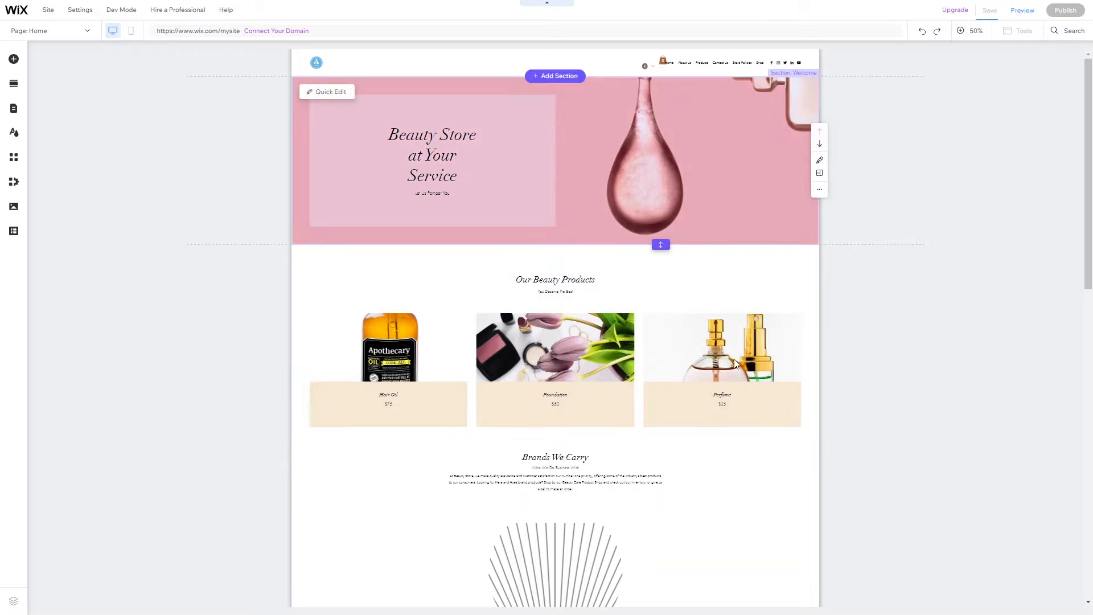
Step: Look through the whole home page, from the welcome banner and product gallery down to the contact form and footer
{"action": "scroll", "coordinate": [898, 346], "scroll_direction": "down", "scroll_amount": 5}
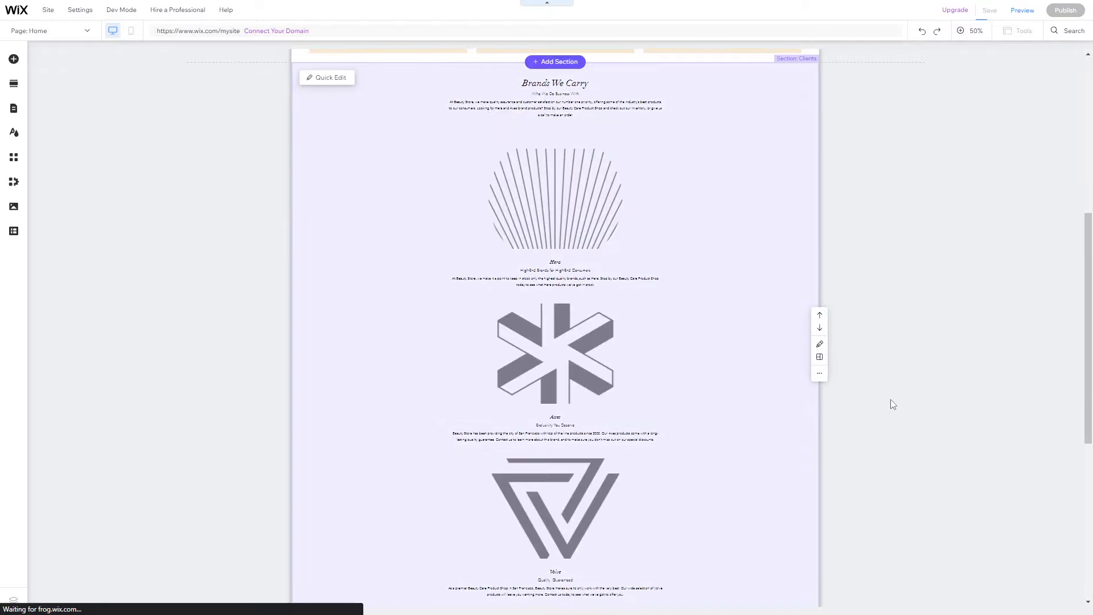
{"action": "scroll", "coordinate": [890, 398], "scroll_direction": "down", "scroll_amount": 2}
{"action": "scroll", "coordinate": [891, 404], "scroll_direction": "down", "scroll_amount": 3}
{"action": "scroll", "coordinate": [891, 404], "scroll_direction": "up", "scroll_amount": 12}
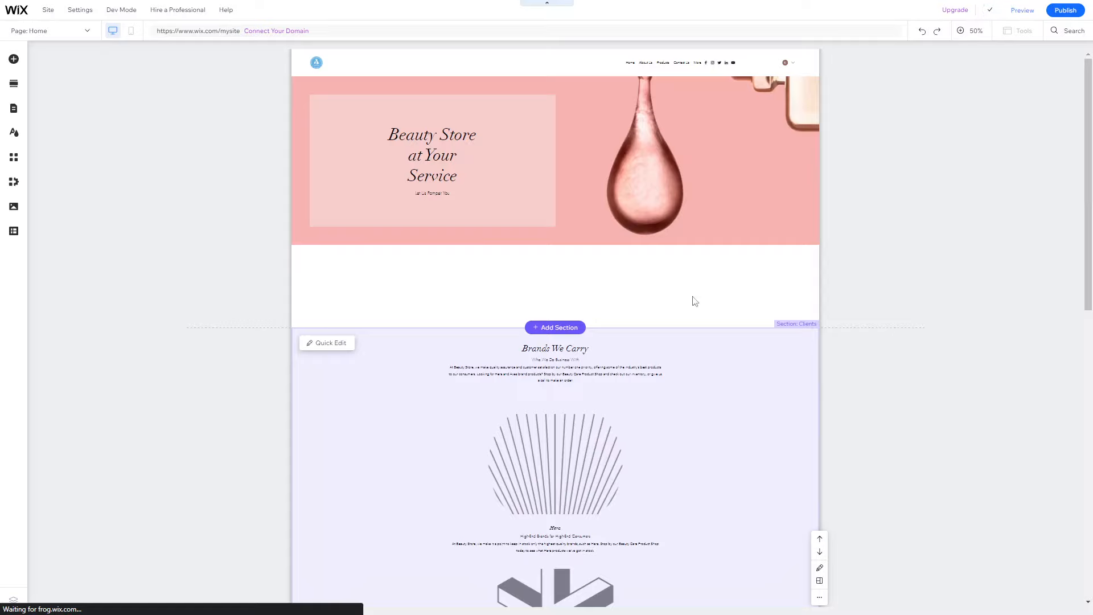
{"action": "scroll", "coordinate": [676, 481], "scroll_direction": "down", "scroll_amount": 5}
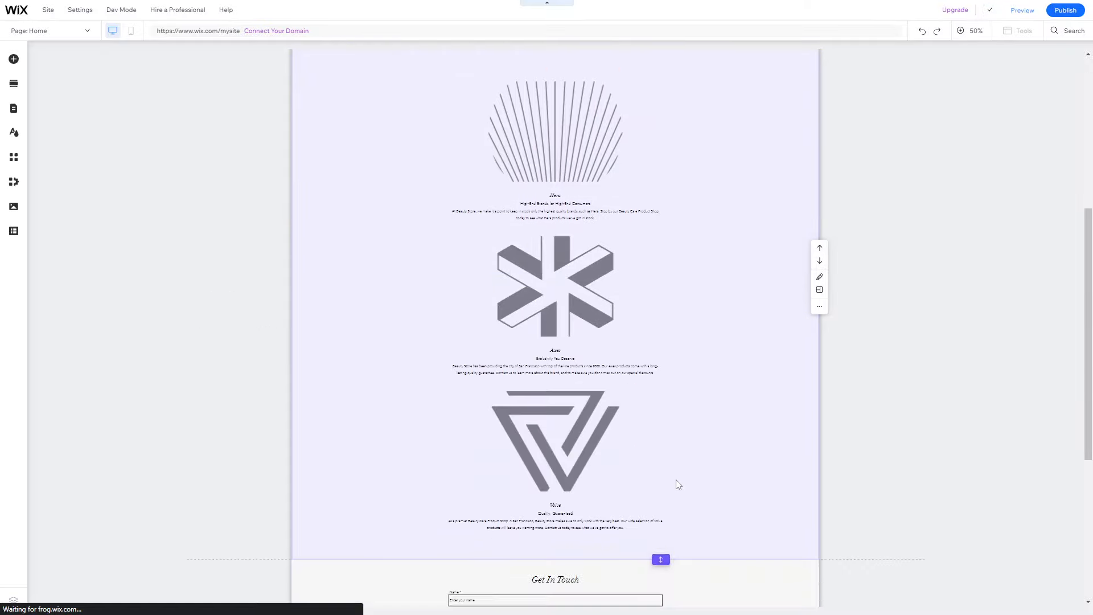
{"action": "scroll", "coordinate": [677, 480], "scroll_direction": "up", "scroll_amount": 1}
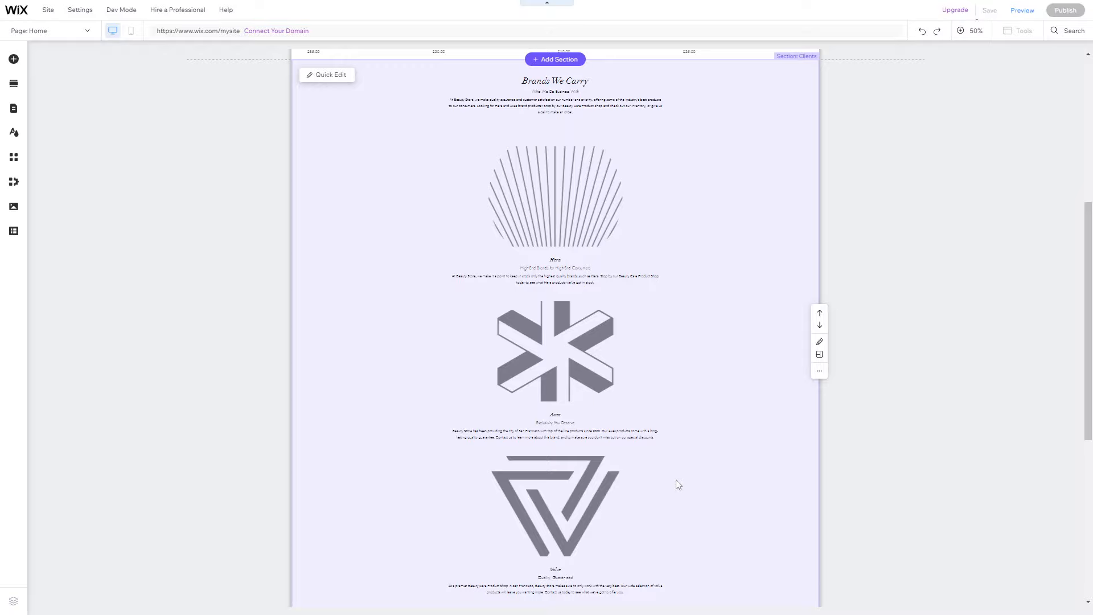
{"action": "scroll", "coordinate": [675, 479], "scroll_direction": "up", "scroll_amount": 5}
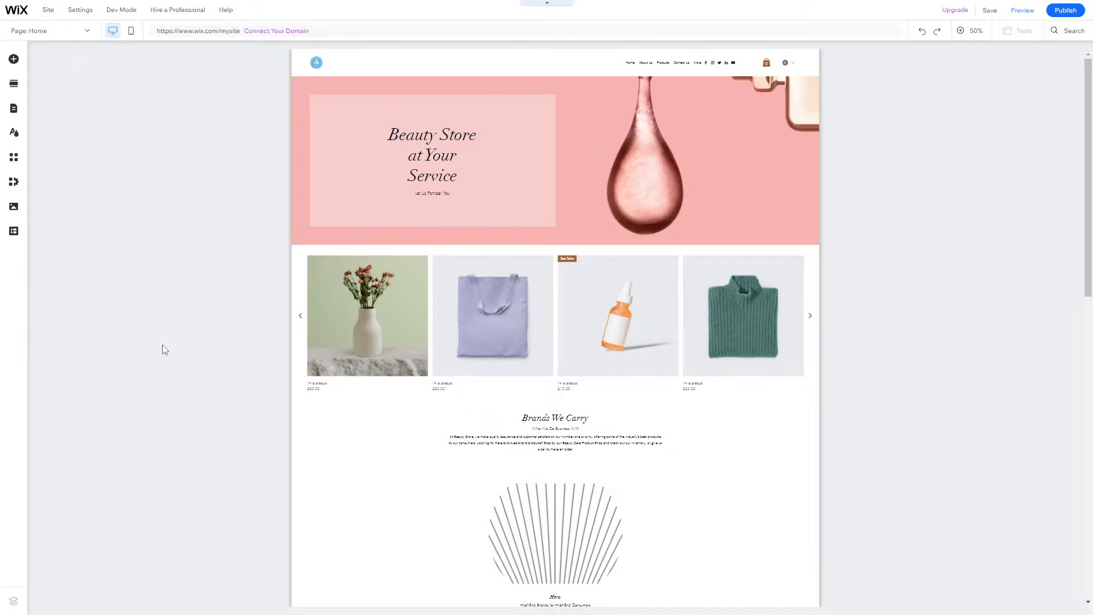
{"action": "scroll", "coordinate": [483, 485], "scroll_direction": "down", "scroll_amount": 10}
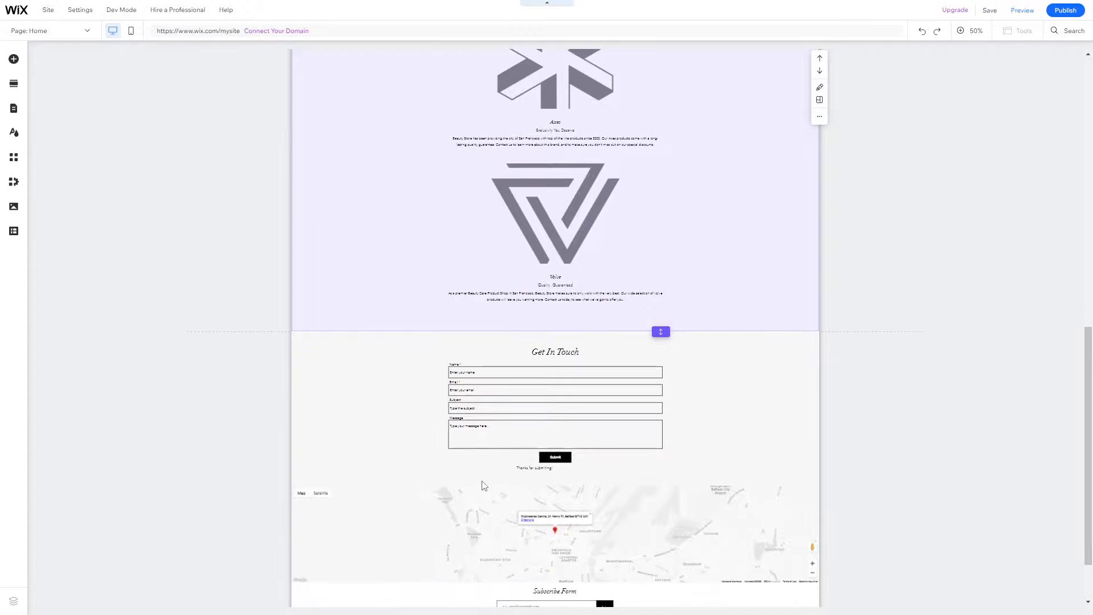
{"action": "scroll", "coordinate": [483, 485], "scroll_direction": "down", "scroll_amount": 2}
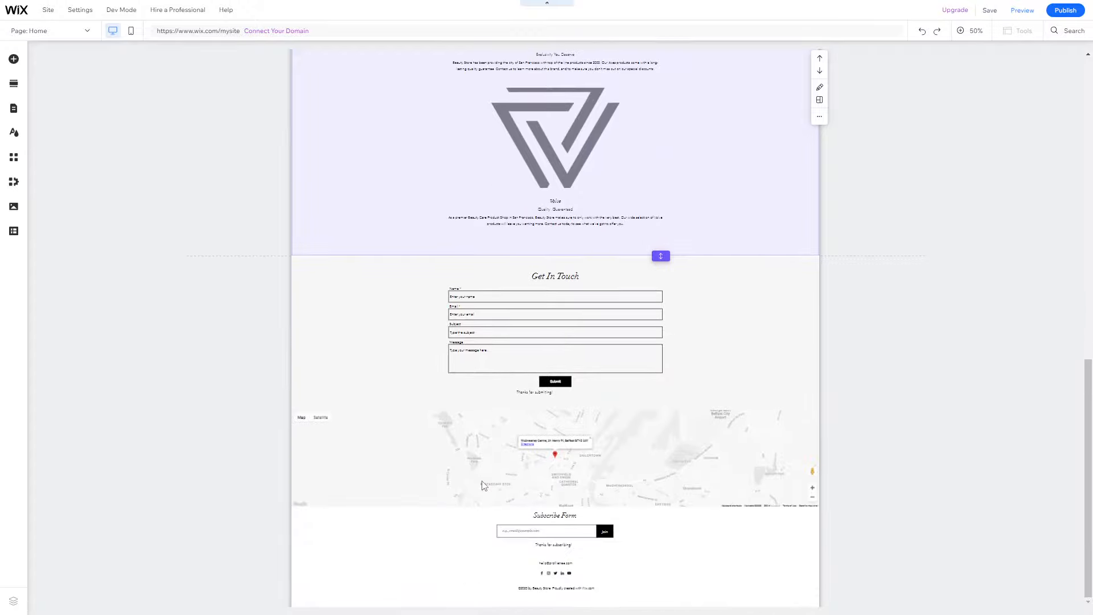
{"action": "scroll", "coordinate": [484, 486], "scroll_direction": "up", "scroll_amount": 12}
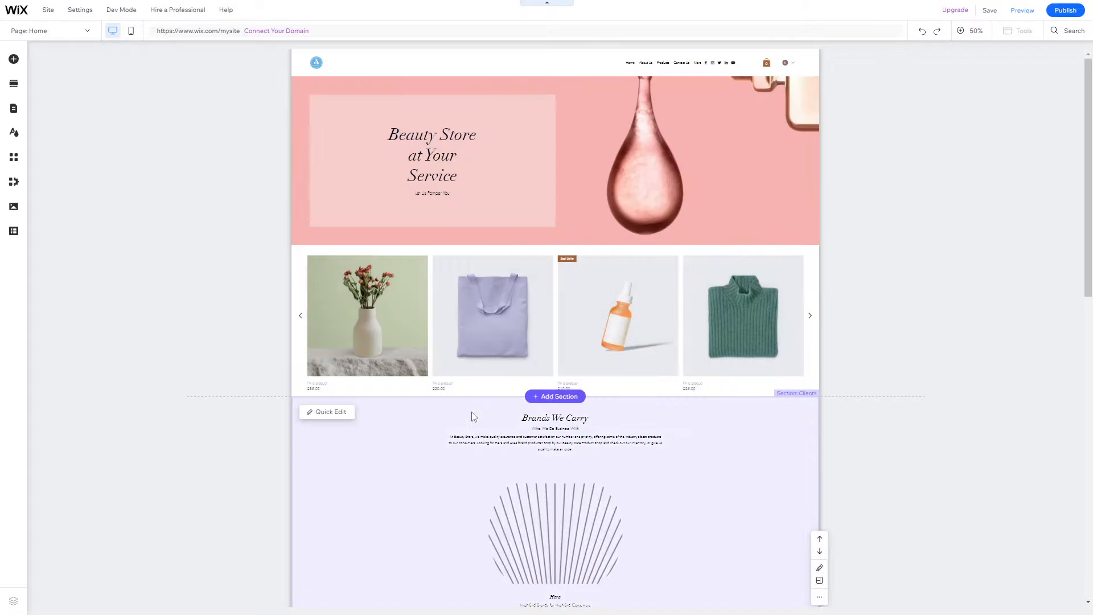
{"action": "scroll", "coordinate": [468, 391], "scroll_direction": "down", "scroll_amount": 1}
{"action": "scroll", "coordinate": [471, 391], "scroll_direction": "down", "scroll_amount": 3}
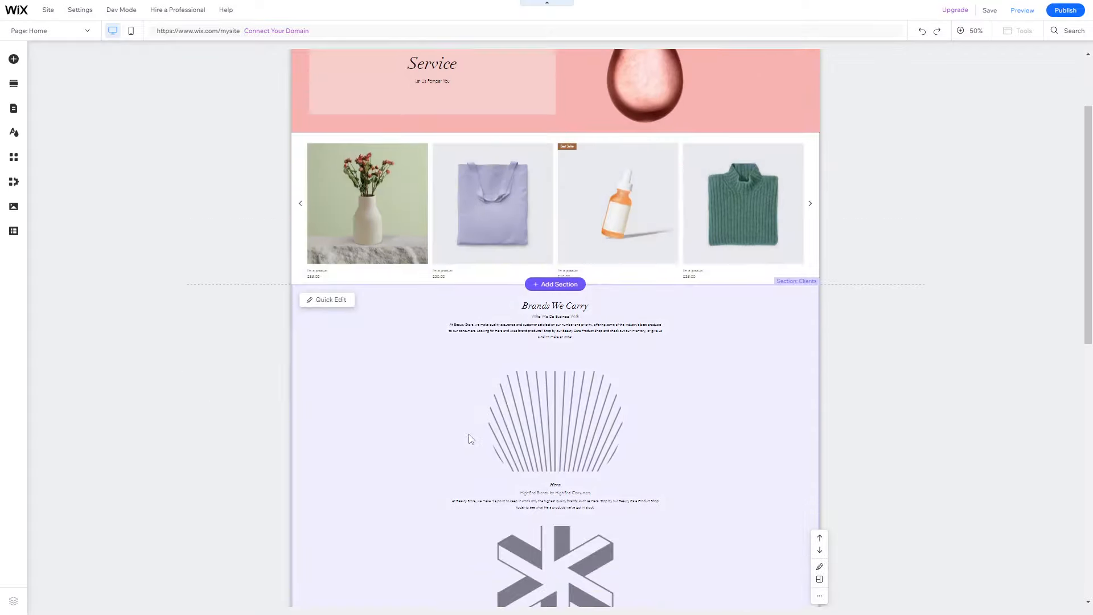
{"action": "scroll", "coordinate": [561, 445], "scroll_direction": "down", "scroll_amount": 20}
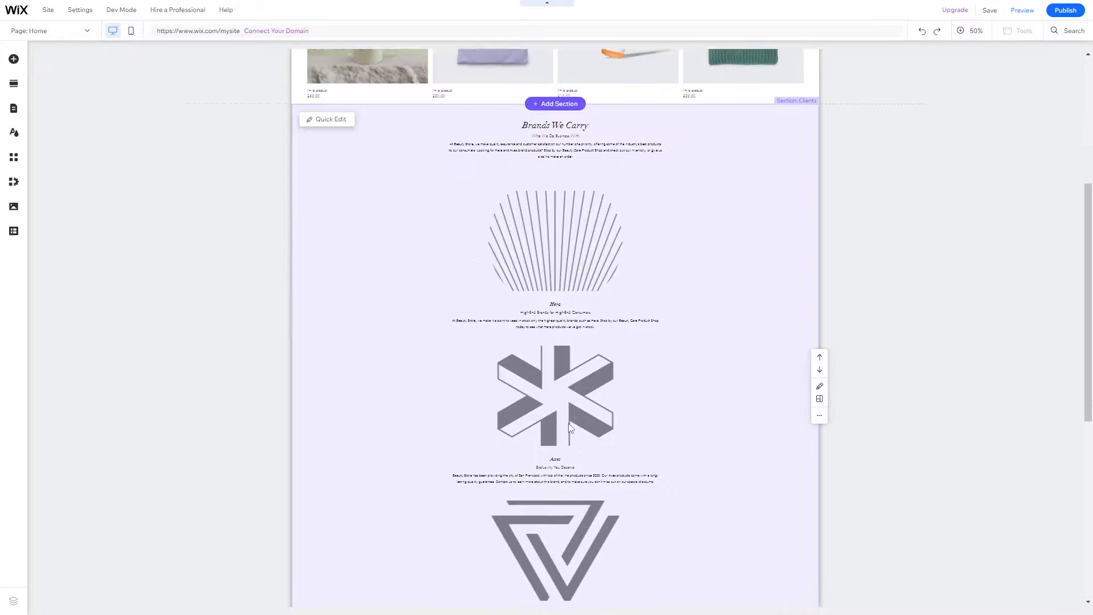
{"action": "scroll", "coordinate": [568, 422], "scroll_direction": "up", "scroll_amount": 20}
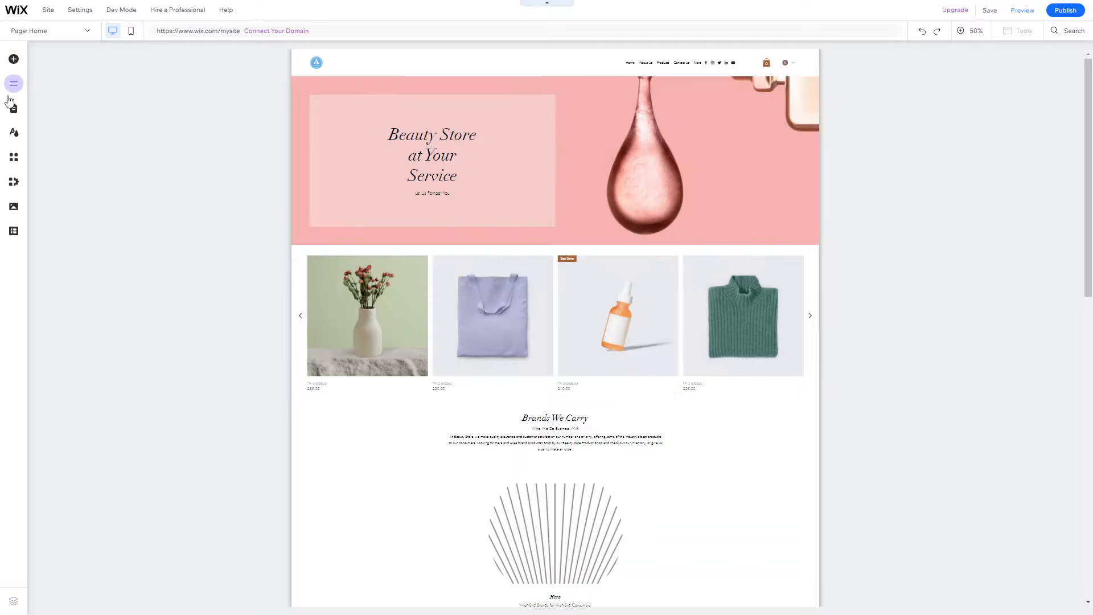
Step: View the library of elements that can be added to the page, without inserting any
{"action": "left_click", "coordinate": [14, 60]}
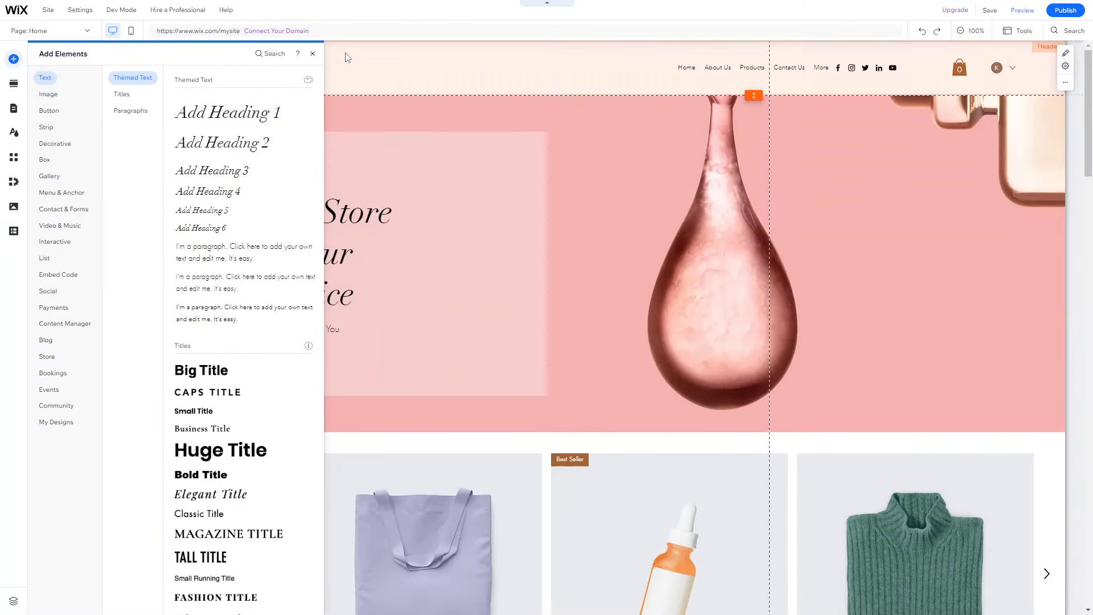
{"action": "left_click", "coordinate": [313, 53]}
{"action": "scroll", "coordinate": [339, 254], "scroll_direction": "down", "scroll_amount": 9}
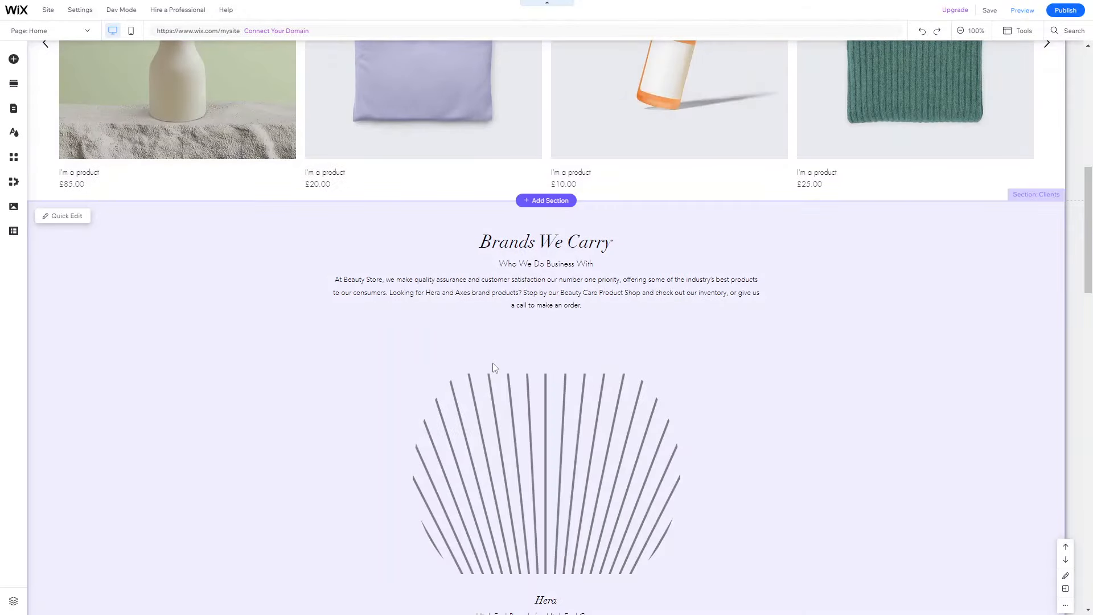
{"action": "scroll", "coordinate": [494, 368], "scroll_direction": "up", "scroll_amount": 10}
{"action": "left_click", "coordinate": [14, 60]}
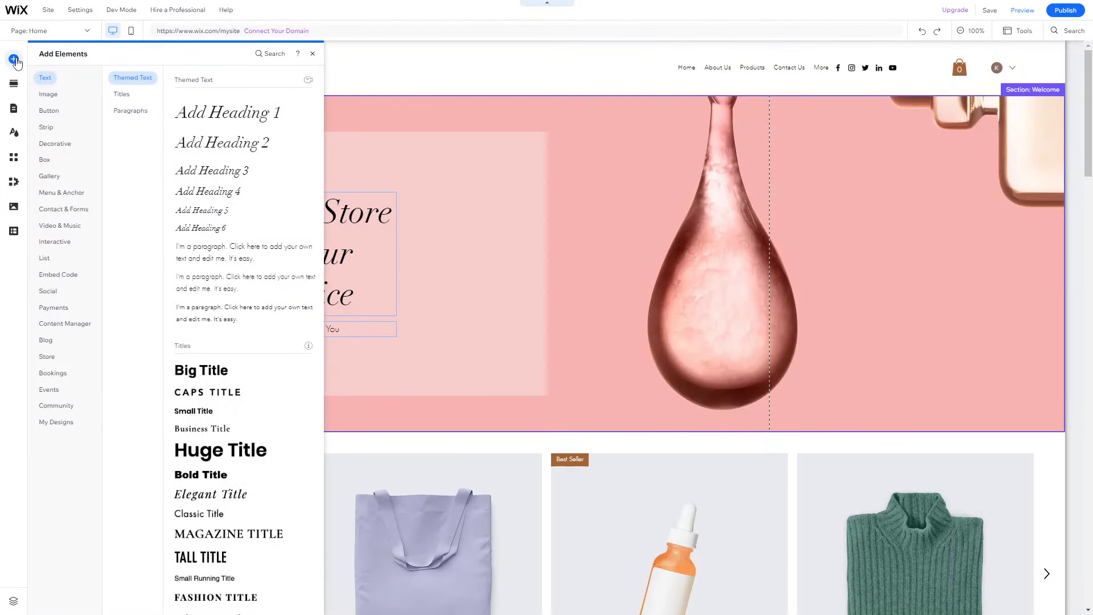
{"action": "left_click", "coordinate": [14, 60]}
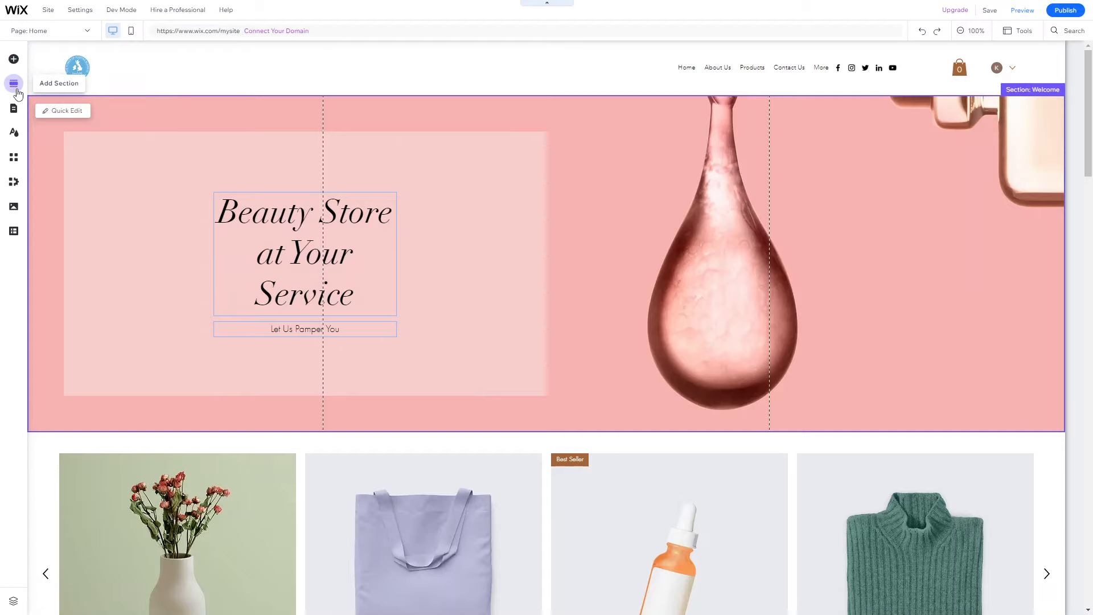
Step: Browse the Welcome and About section templates without adding one, and return to the home page
{"action": "left_click", "coordinate": [15, 84]}
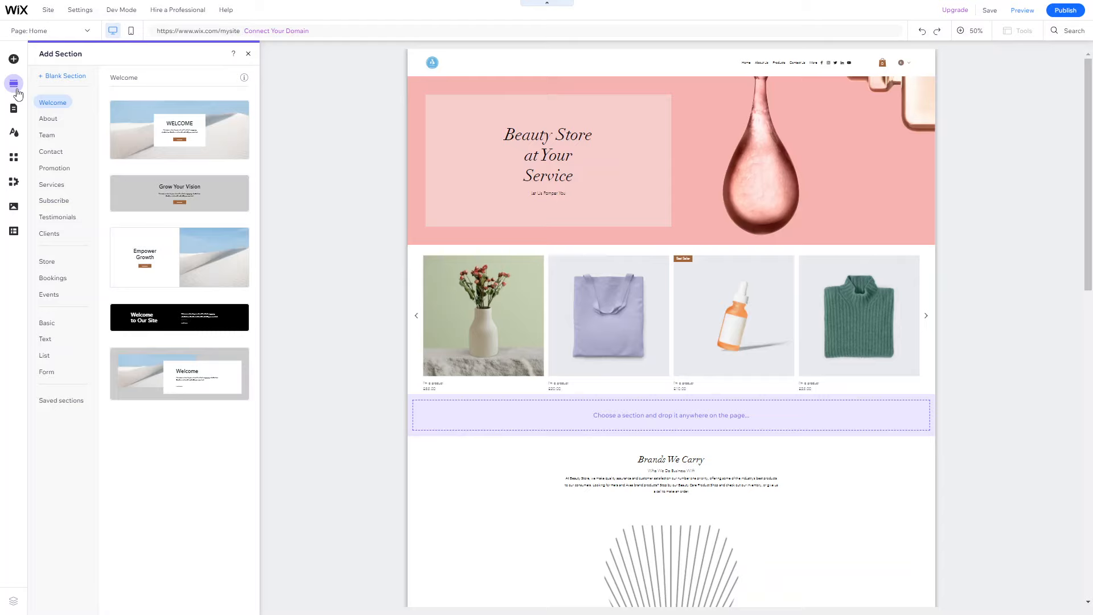
{"action": "scroll", "coordinate": [152, 168], "scroll_direction": "down", "scroll_amount": 1}
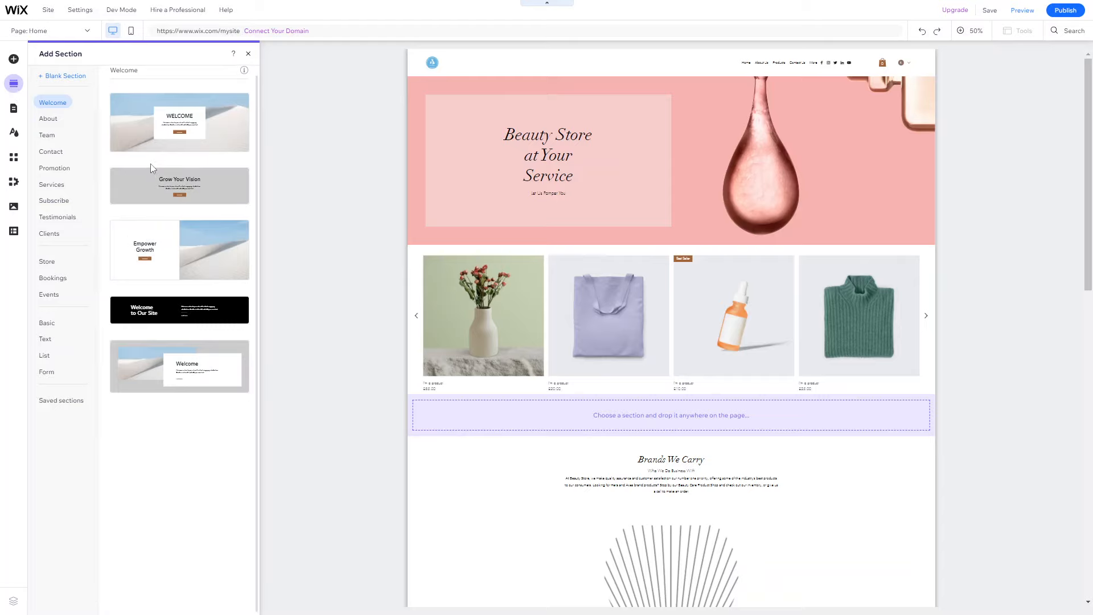
{"action": "left_click", "coordinate": [50, 118]}
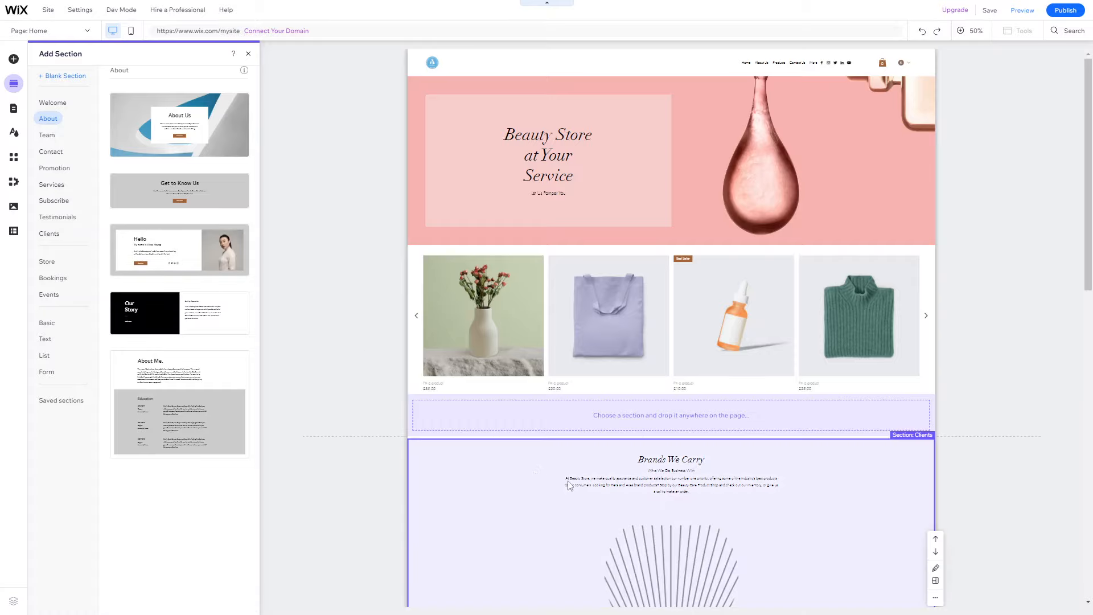
{"action": "left_click", "coordinate": [248, 54]}
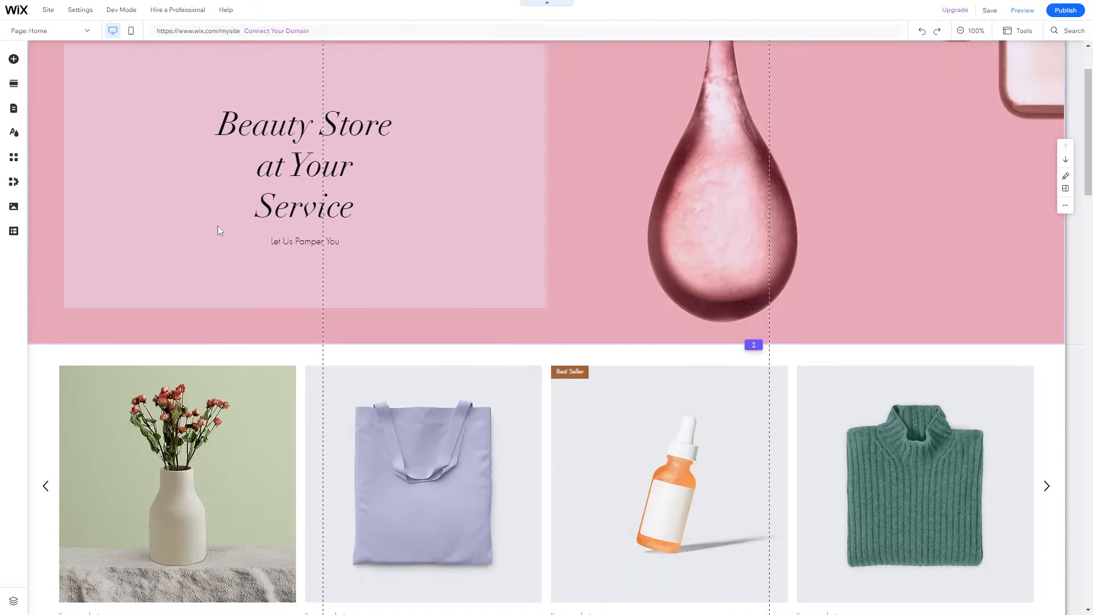
{"action": "scroll", "coordinate": [217, 226], "scroll_direction": "down", "scroll_amount": 5}
{"action": "scroll", "coordinate": [217, 225], "scroll_direction": "up", "scroll_amount": 7}
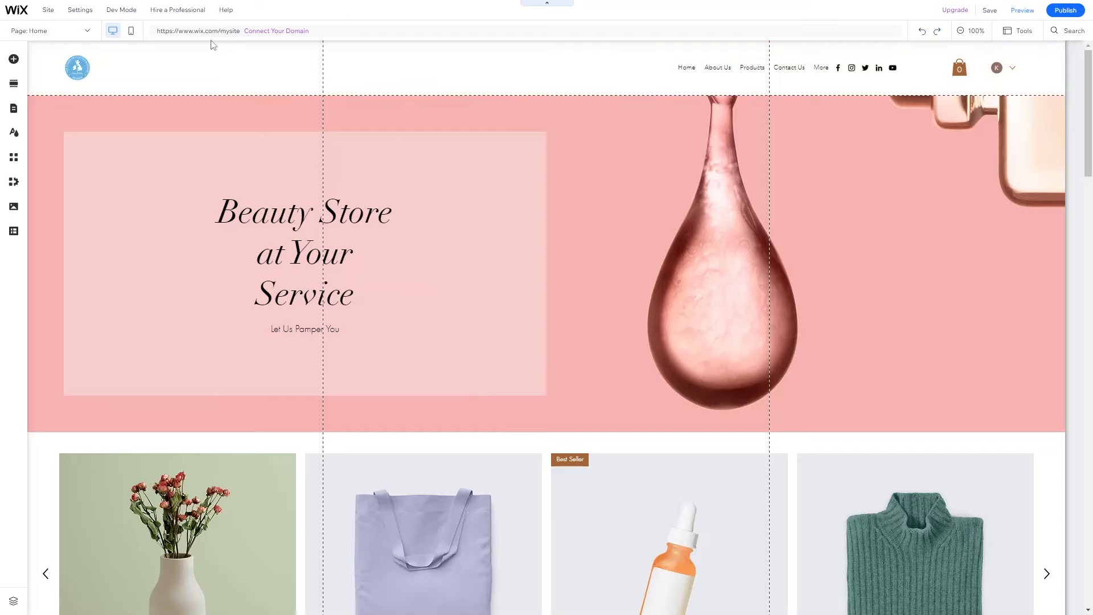
Step: Switch to the mobile version of the home page and shorten its header to end just below the social icons
{"action": "left_click", "coordinate": [131, 32]}
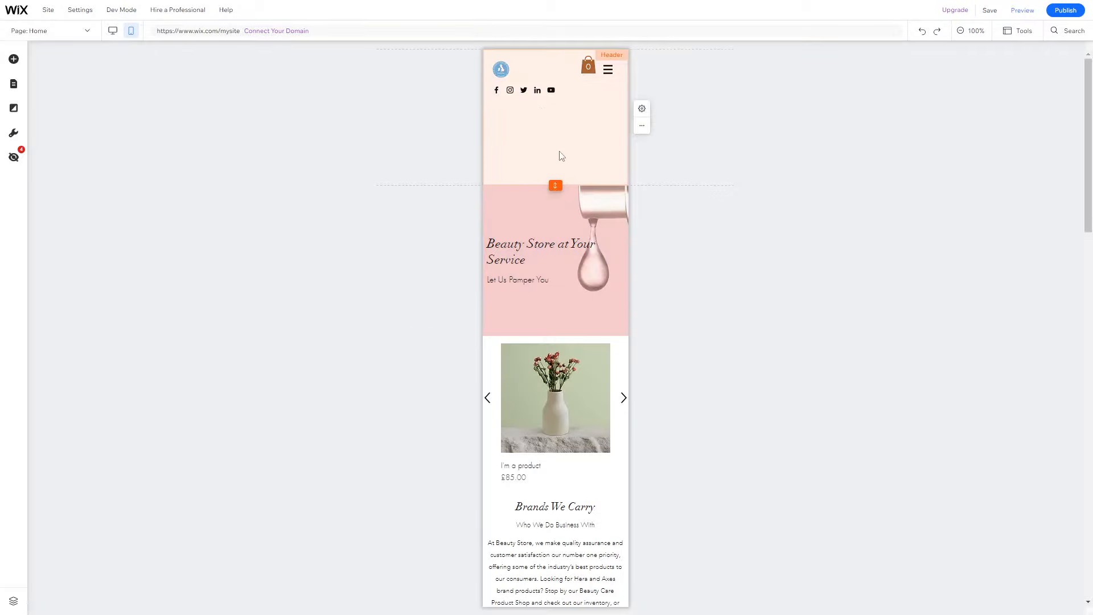
{"action": "left_click", "coordinate": [571, 130]}
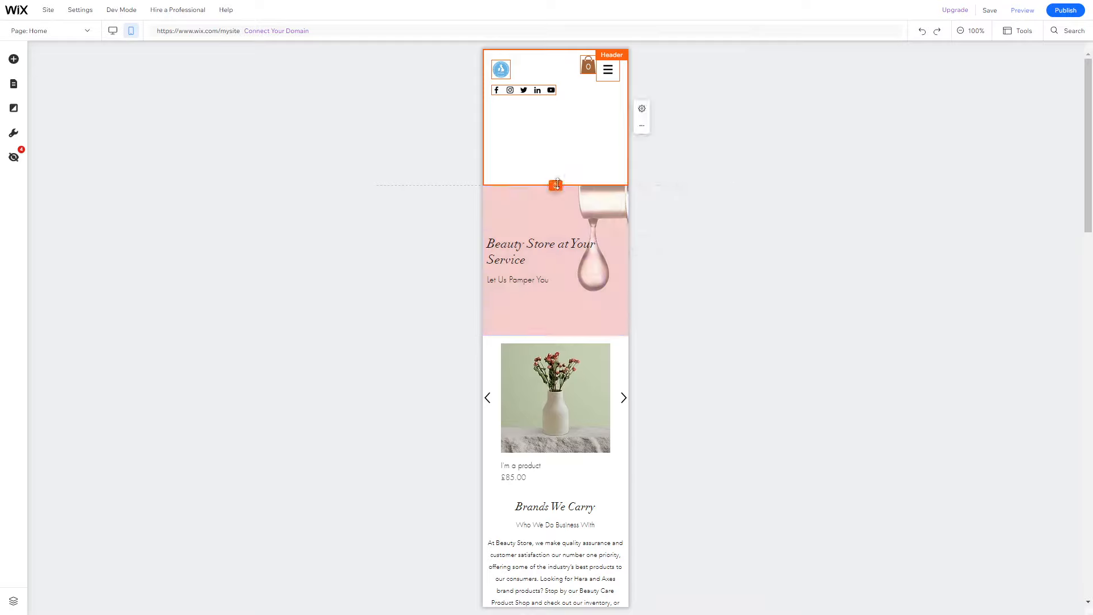
{"action": "left_click_drag", "start_coordinate": [556, 181], "coordinate": [568, 117]}
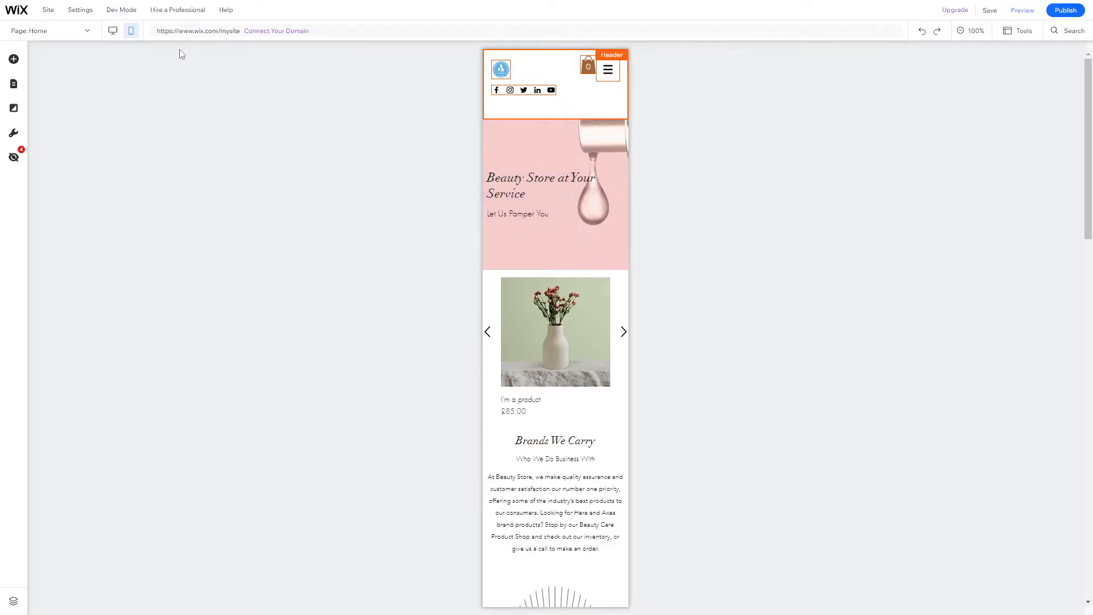
Step: Compare the desktop and mobile versions of the home page, finishing in the desktop version
{"action": "left_click", "coordinate": [114, 32]}
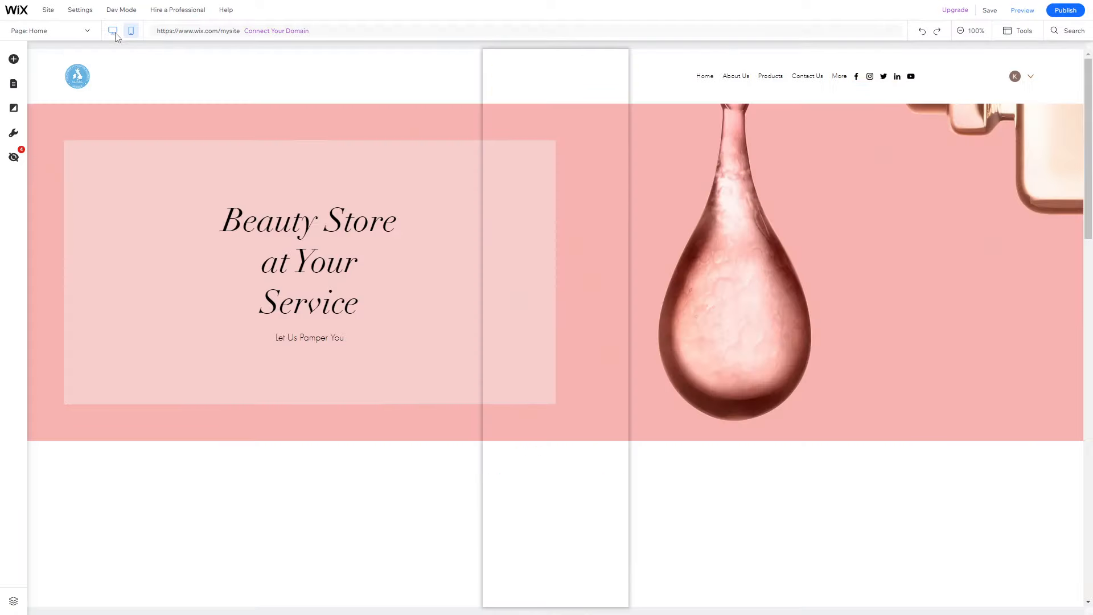
{"action": "left_click", "coordinate": [131, 37]}
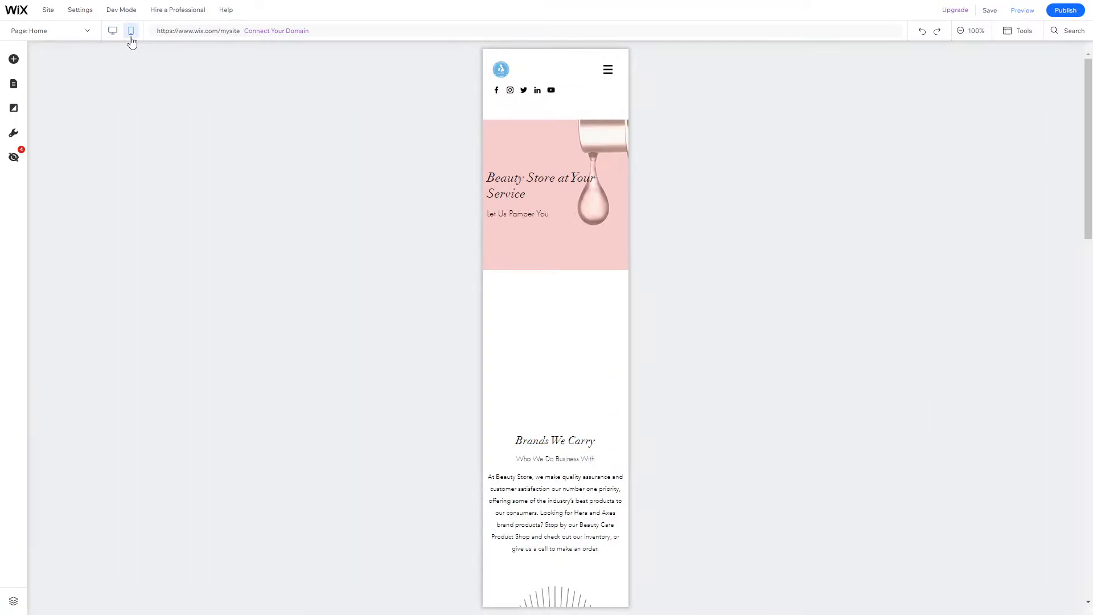
{"action": "left_click", "coordinate": [114, 33]}
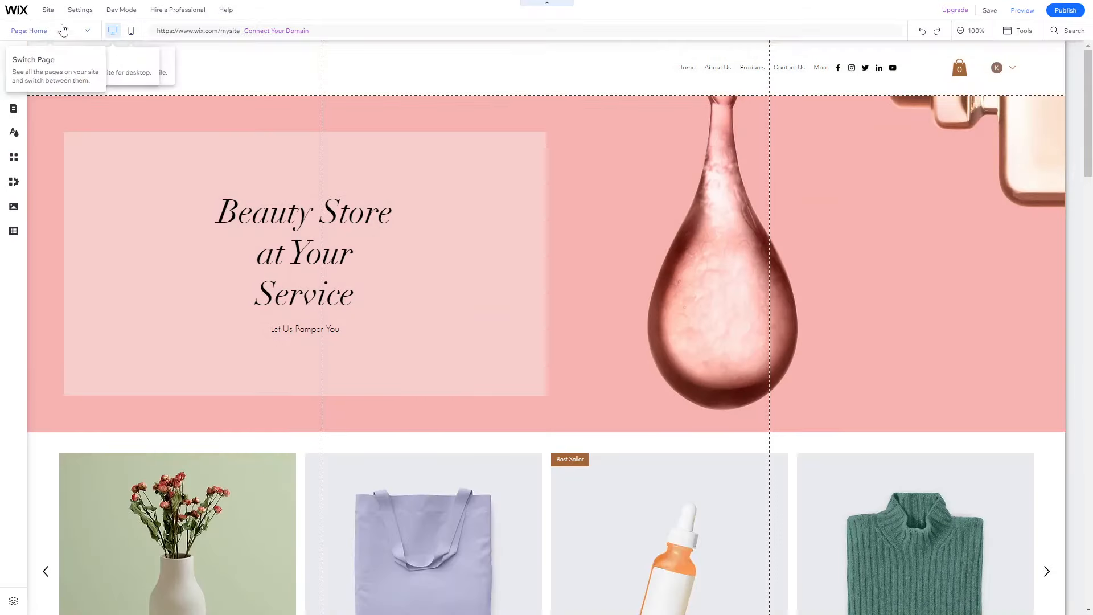
Step: Open the Contact Us page and look through its content from the header down to the footer
{"action": "left_click", "coordinate": [84, 35]}
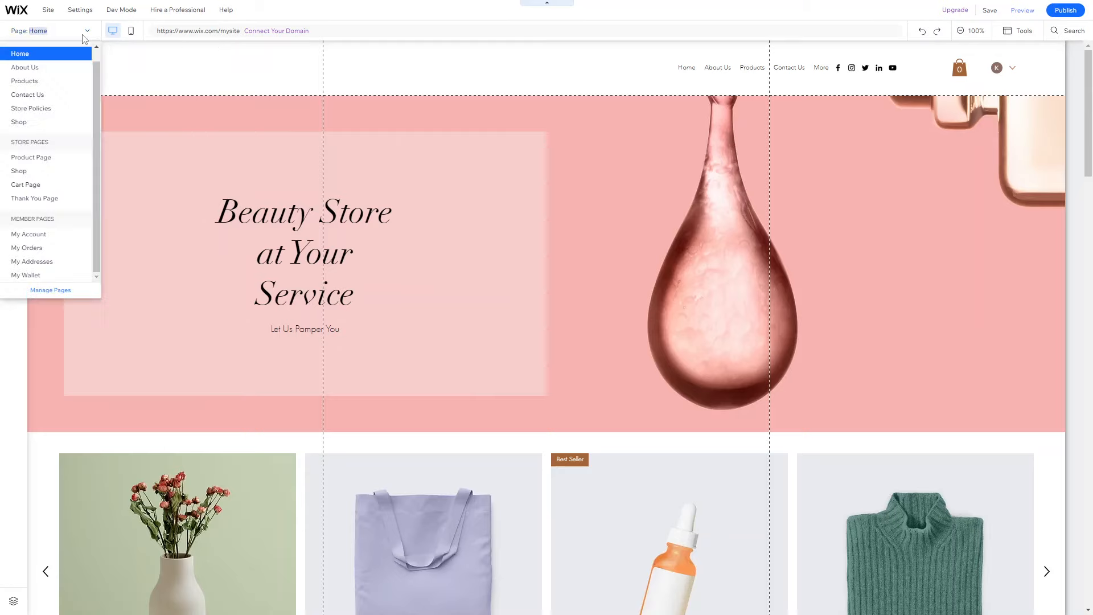
{"action": "left_click", "coordinate": [33, 94]}
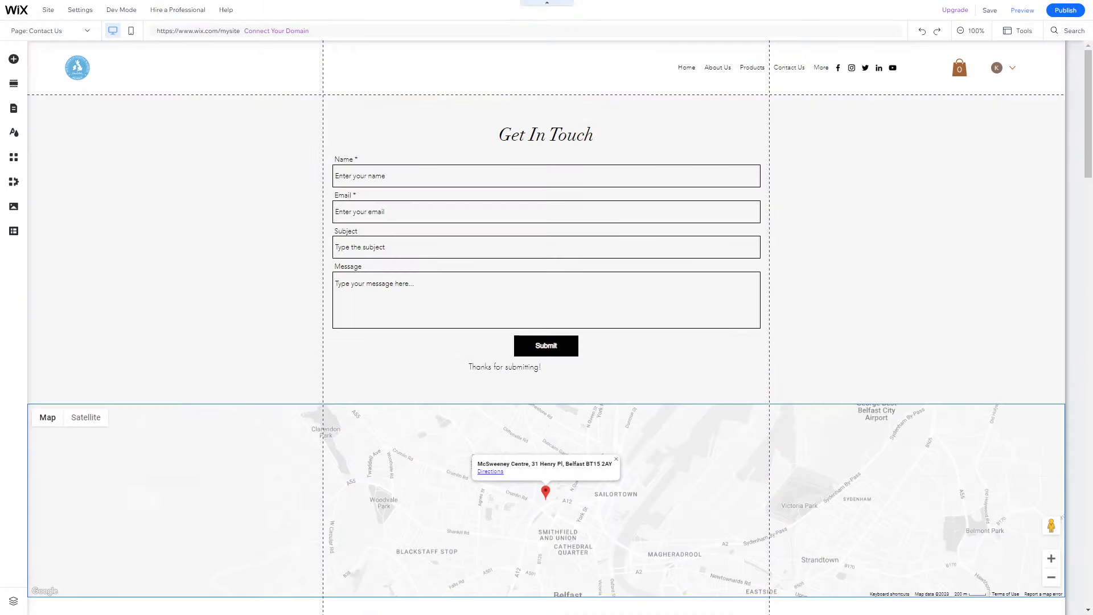
{"action": "scroll", "coordinate": [344, 367], "scroll_direction": "down", "scroll_amount": 1}
{"action": "scroll", "coordinate": [345, 366], "scroll_direction": "down", "scroll_amount": 5}
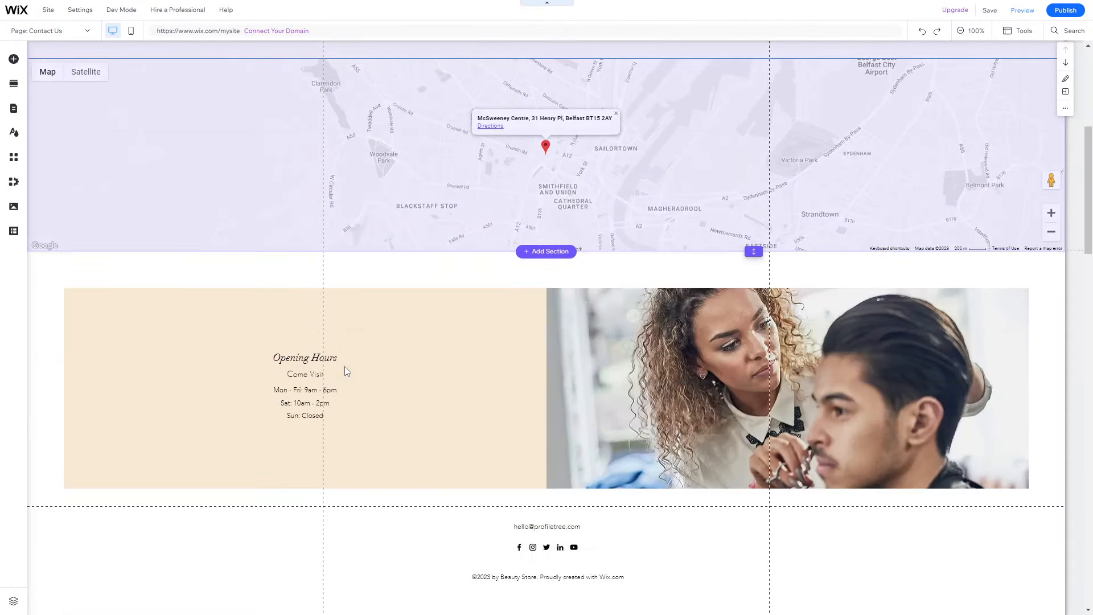
{"action": "scroll", "coordinate": [346, 367], "scroll_direction": "up", "scroll_amount": 6}
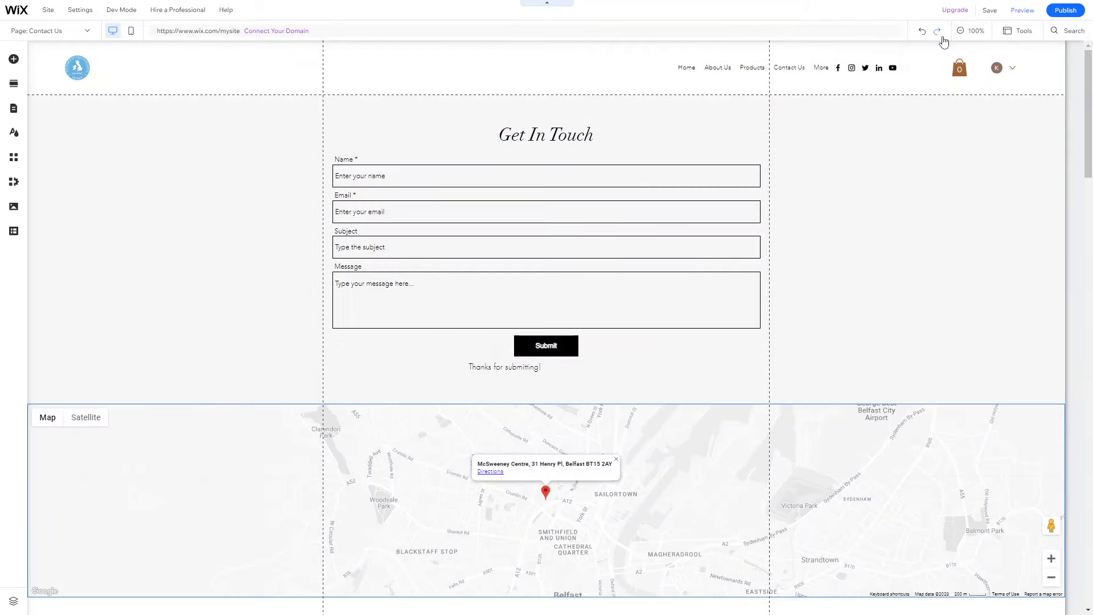
Step: Turn on the rulers in the editor, after trying the toolbar and gridlines options, and briefly view the page's layers
{"action": "left_click", "coordinate": [1019, 35]}
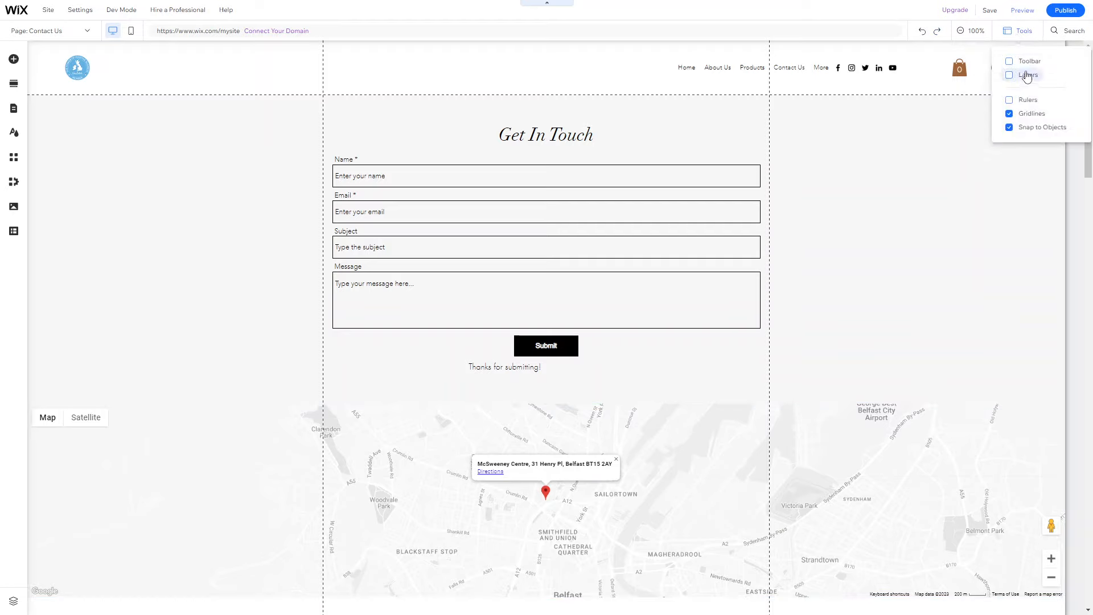
{"action": "left_click", "coordinate": [1011, 62]}
{"action": "left_click", "coordinate": [1011, 64]}
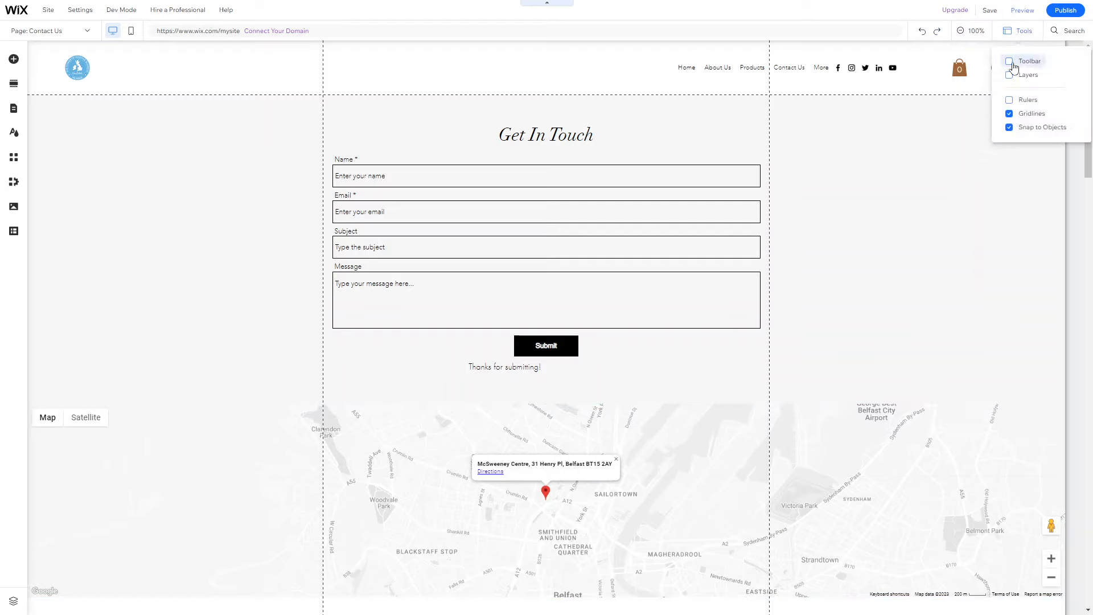
{"action": "left_click", "coordinate": [1010, 116]}
{"action": "left_click", "coordinate": [1010, 116]}
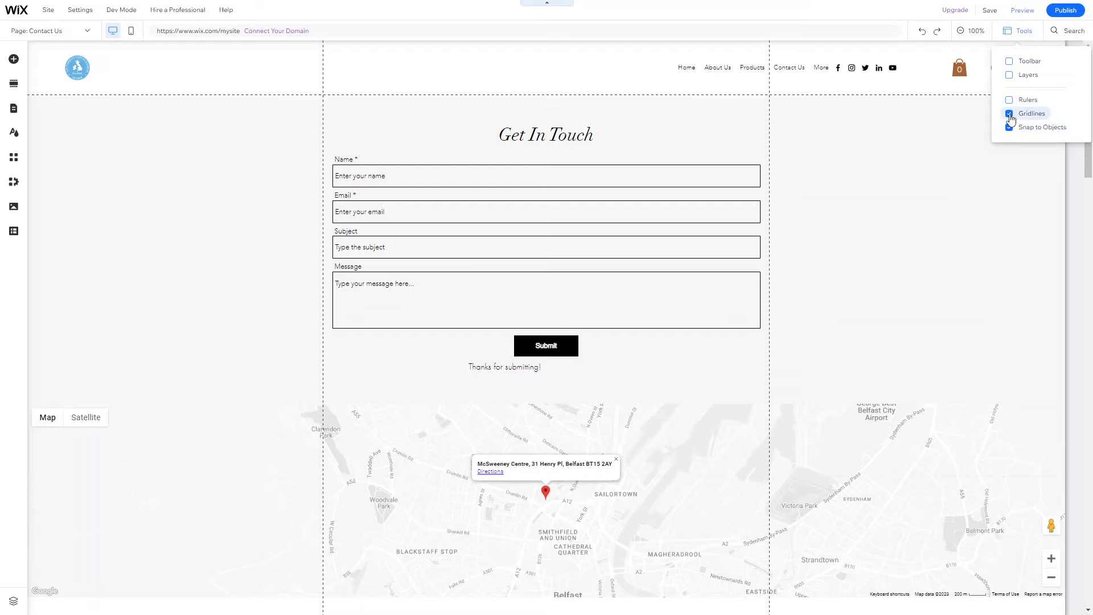
{"action": "left_click", "coordinate": [1013, 100]}
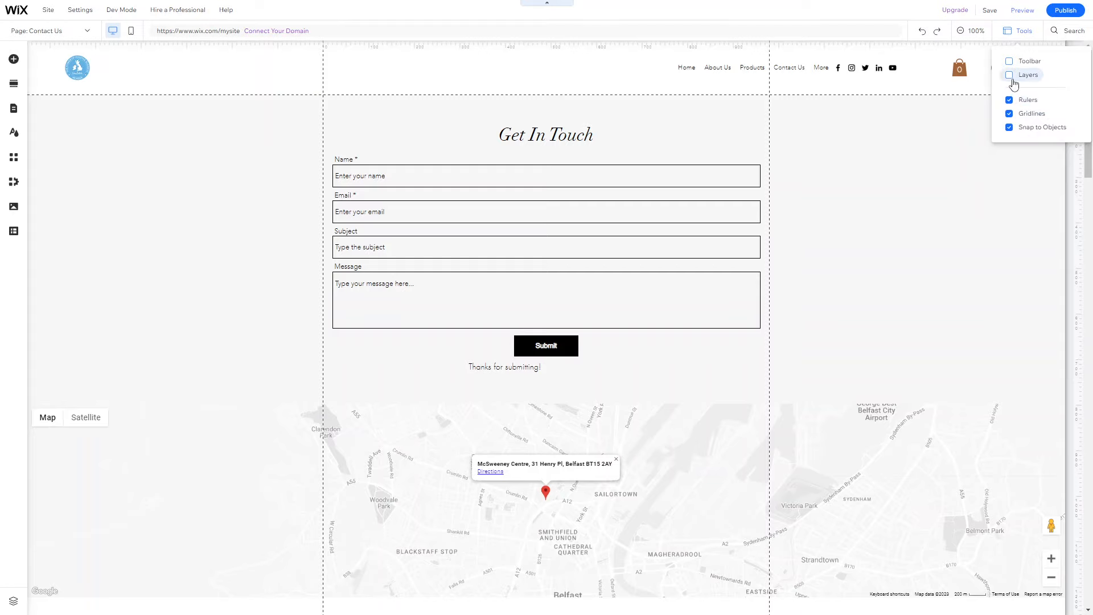
{"action": "left_click", "coordinate": [1010, 76]}
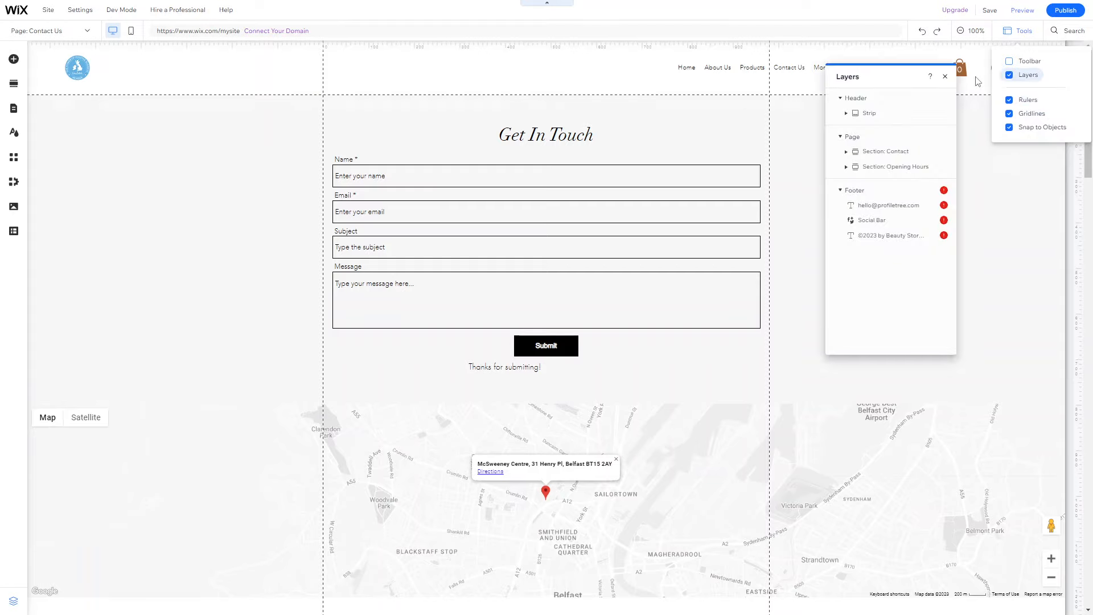
{"action": "left_click", "coordinate": [1010, 75]}
Step: View the Contact Us page at 50% zoom, then return to 100% and glance over its content
{"action": "left_click", "coordinate": [968, 32]}
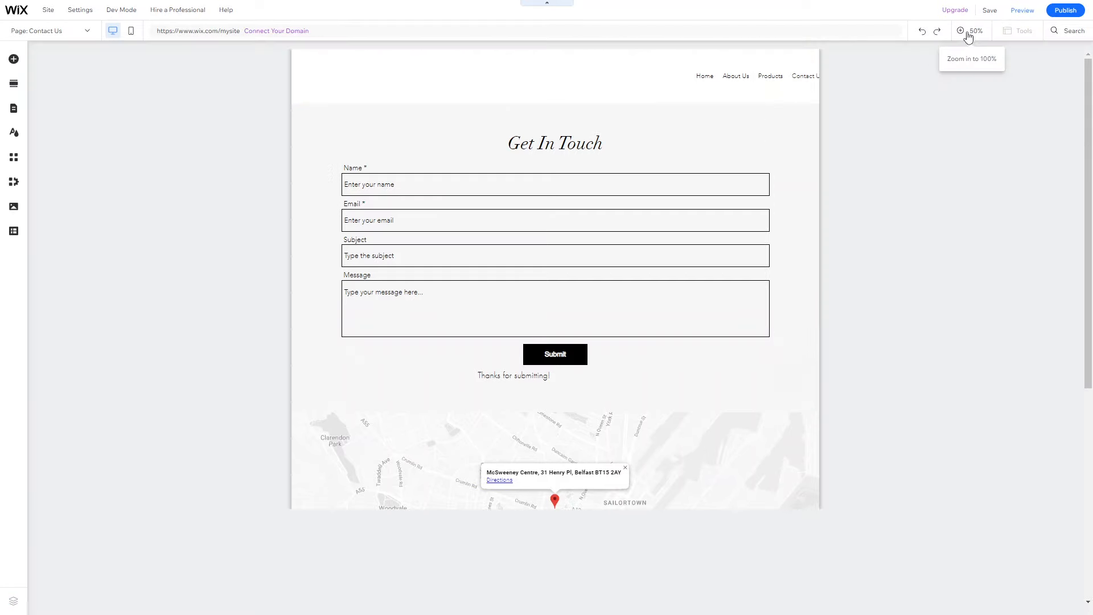
{"action": "left_click", "coordinate": [968, 31]}
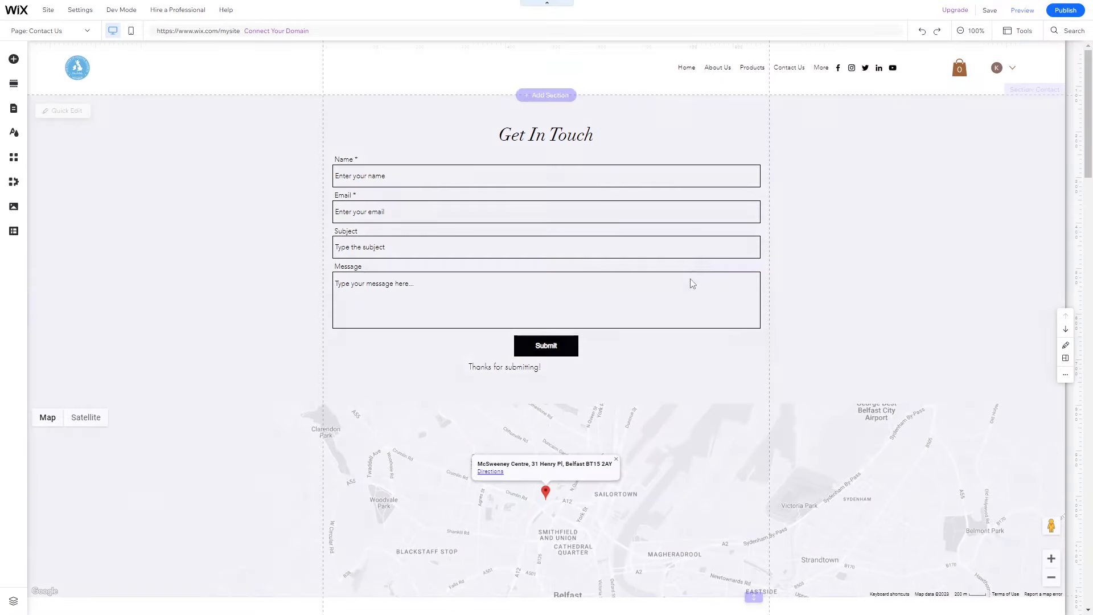
{"action": "scroll", "coordinate": [687, 302], "scroll_direction": "down", "scroll_amount": 5}
{"action": "scroll", "coordinate": [687, 302], "scroll_direction": "up", "scroll_amount": 5}
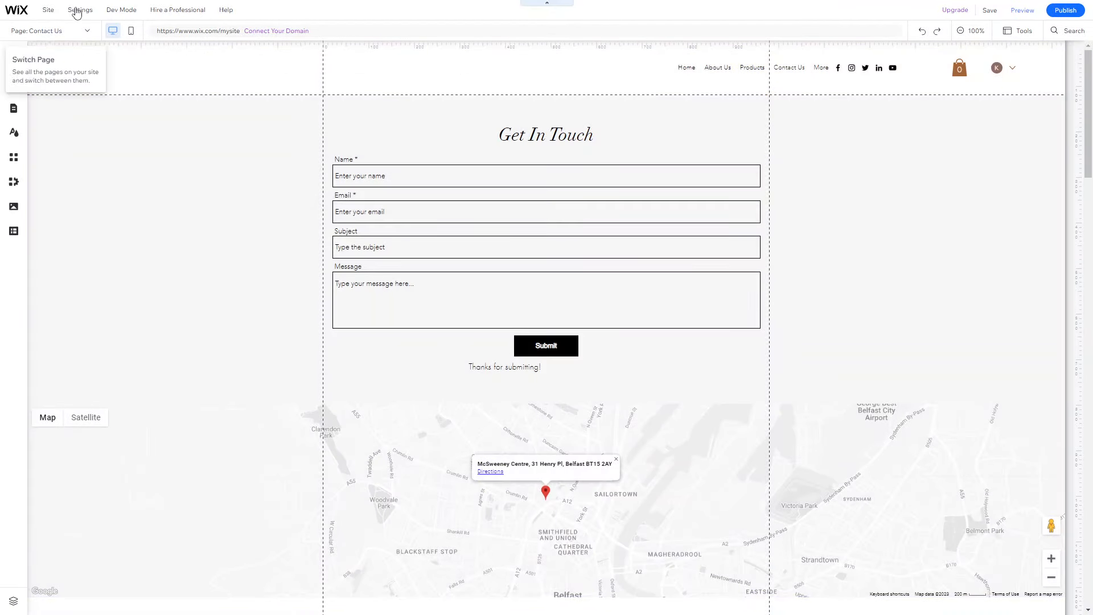
Step: Switch to the Home page and look over its banner, product gallery and brands section
{"action": "left_click", "coordinate": [75, 31]}
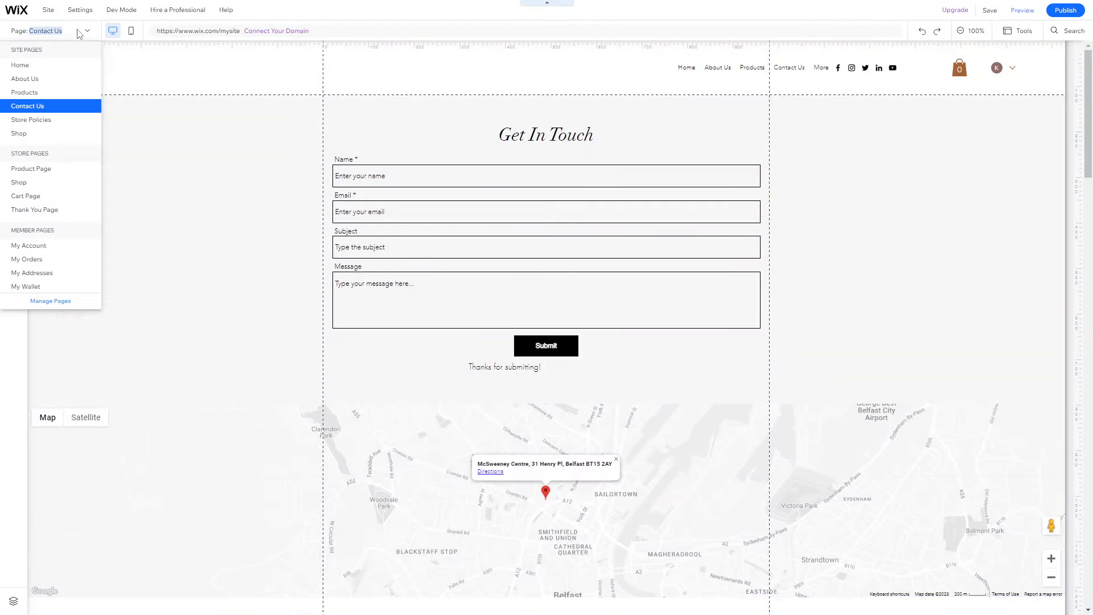
{"action": "left_click", "coordinate": [54, 62]}
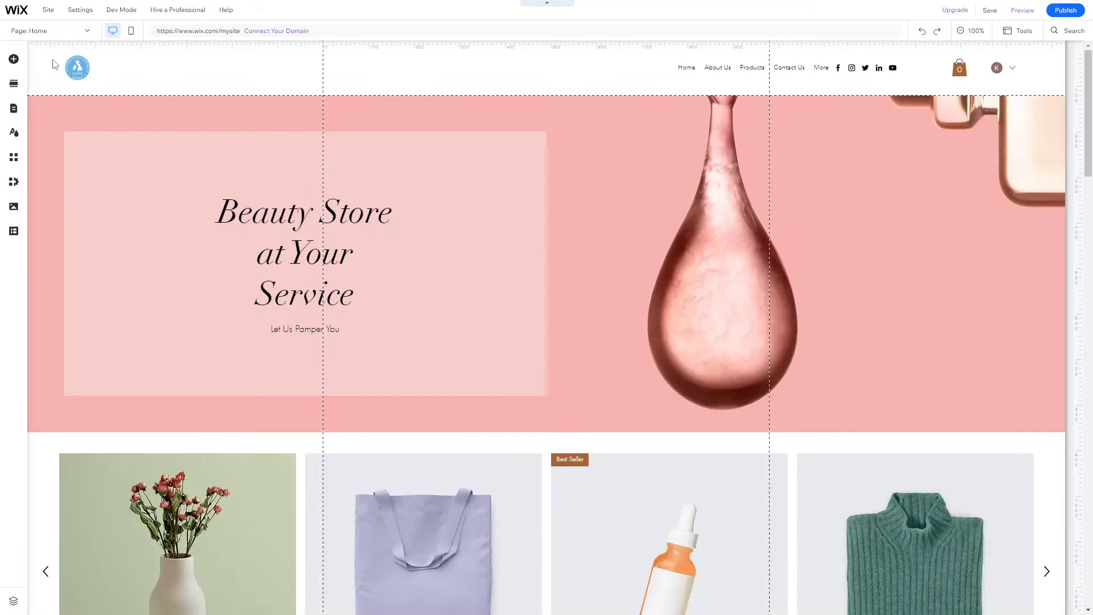
{"action": "scroll", "coordinate": [490, 378], "scroll_direction": "down", "scroll_amount": 5}
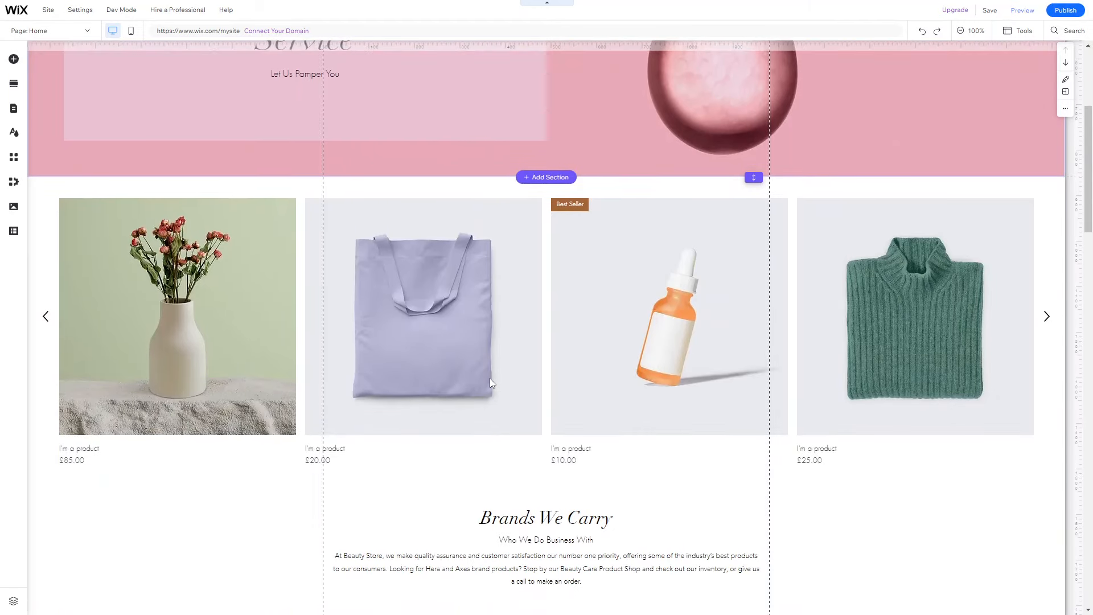
{"action": "scroll", "coordinate": [199, 175], "scroll_direction": "up", "scroll_amount": 5}
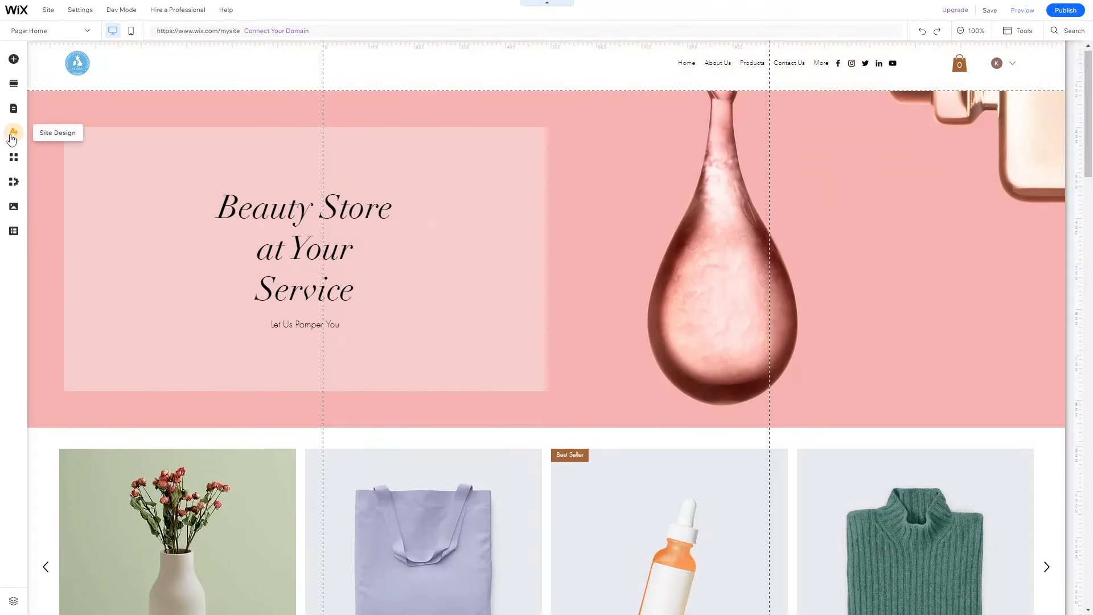
Step: Open the site design settings and review the colors of the current site theme
{"action": "left_click", "coordinate": [13, 135]}
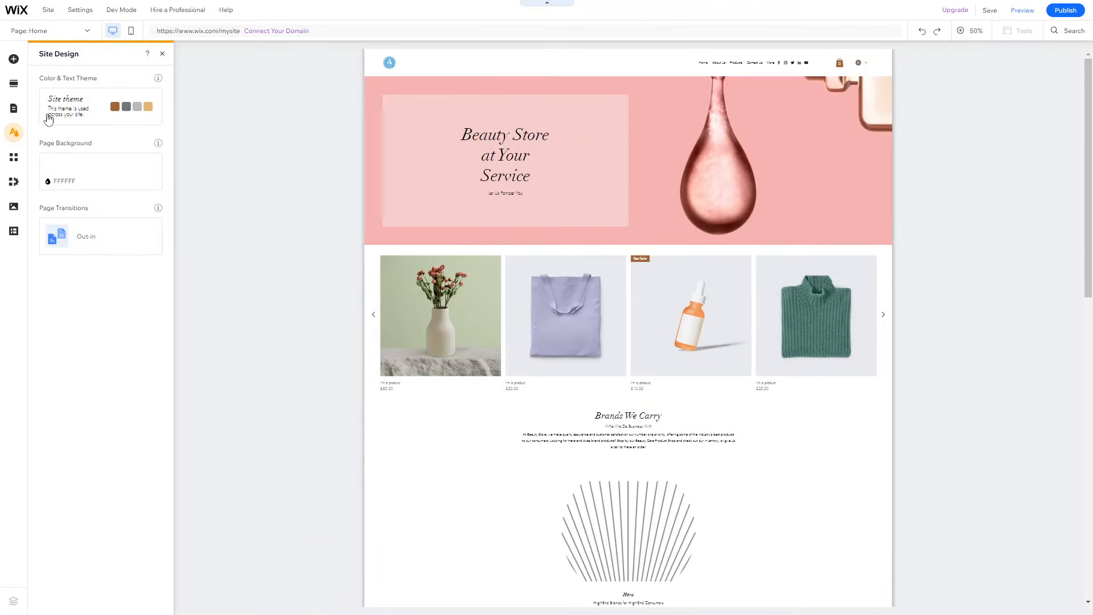
{"action": "left_click", "coordinate": [94, 110]}
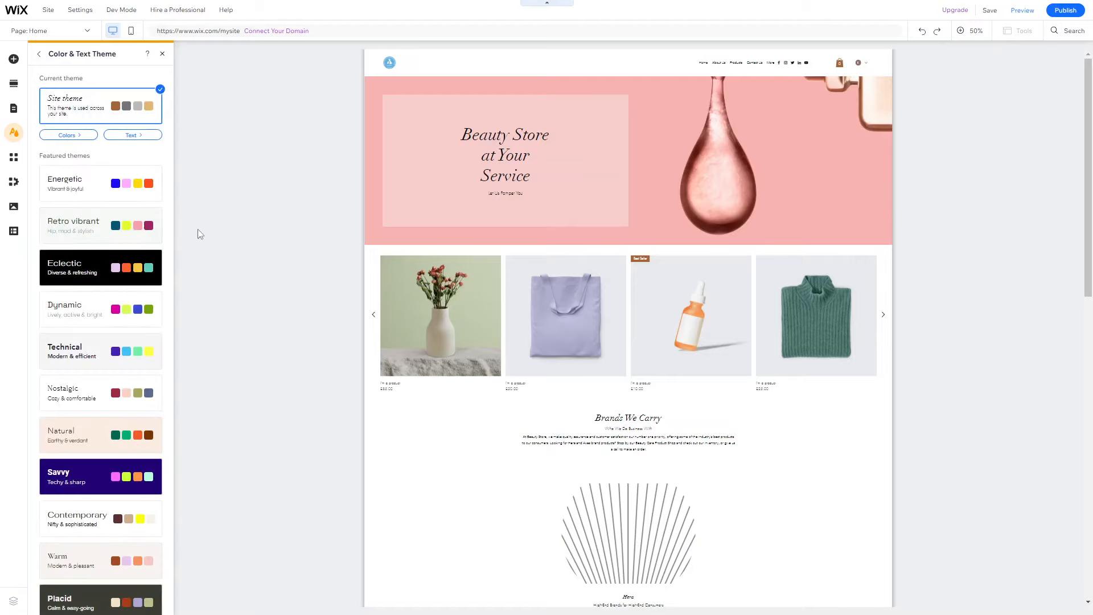
{"action": "left_click", "coordinate": [77, 135]}
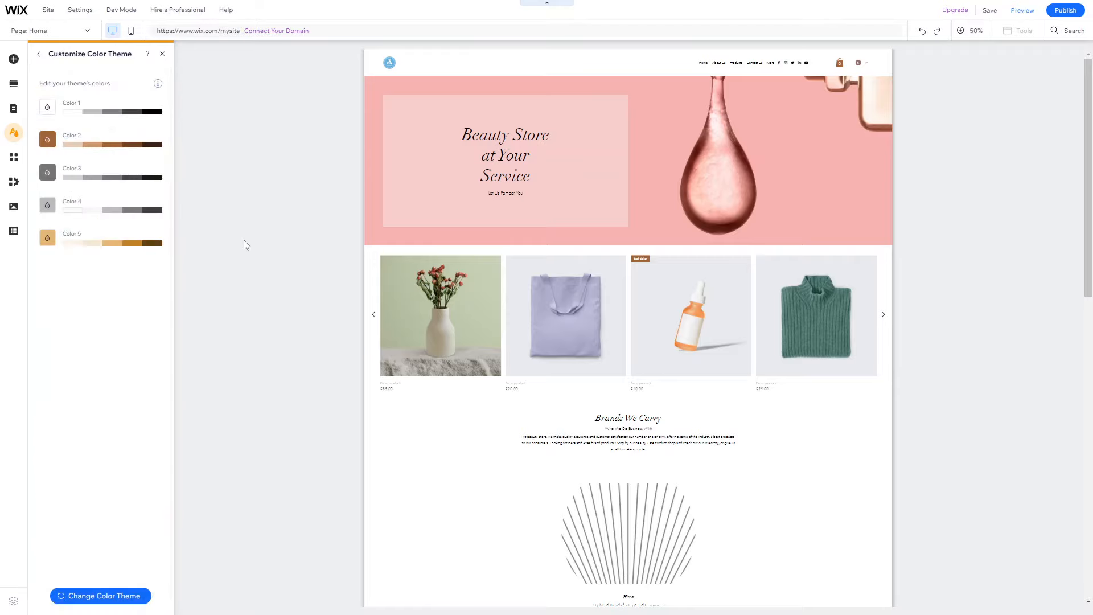
{"action": "scroll", "coordinate": [648, 301], "scroll_direction": "down", "scroll_amount": 2}
{"action": "scroll", "coordinate": [648, 300], "scroll_direction": "up", "scroll_amount": 2}
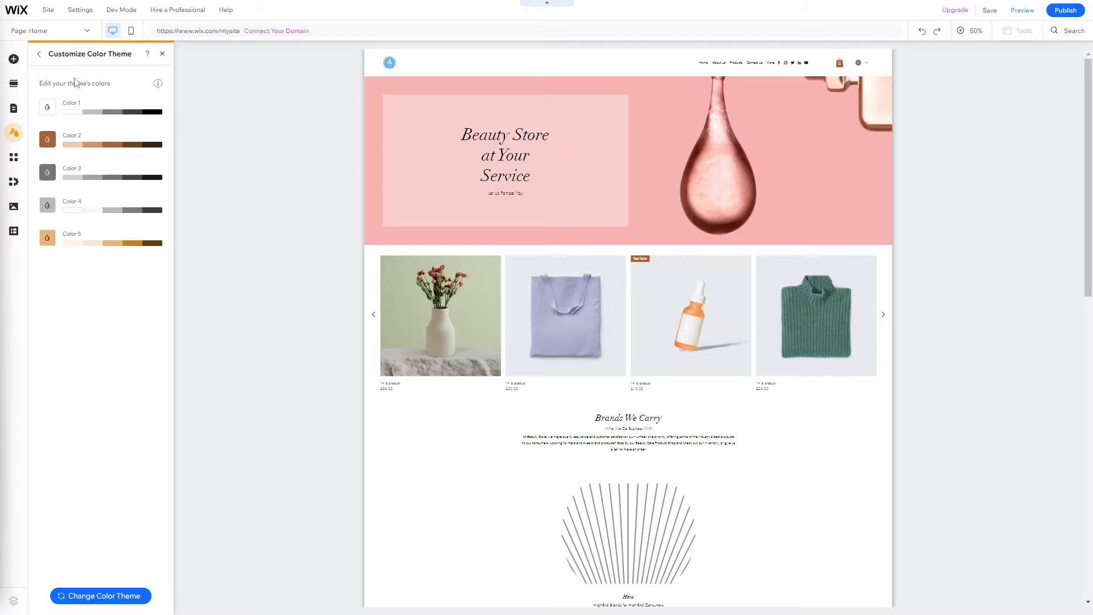
Step: Browse the featured color and text themes without applying one, and revisit the current theme's colors
{"action": "left_click", "coordinate": [41, 57]}
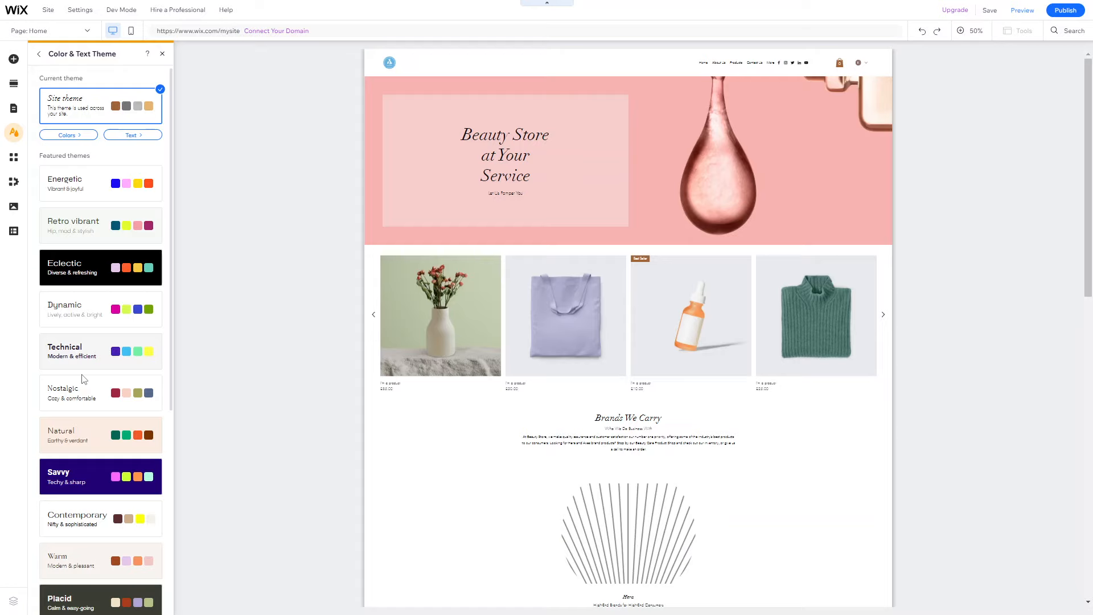
{"action": "scroll", "coordinate": [83, 379], "scroll_direction": "down", "scroll_amount": 3}
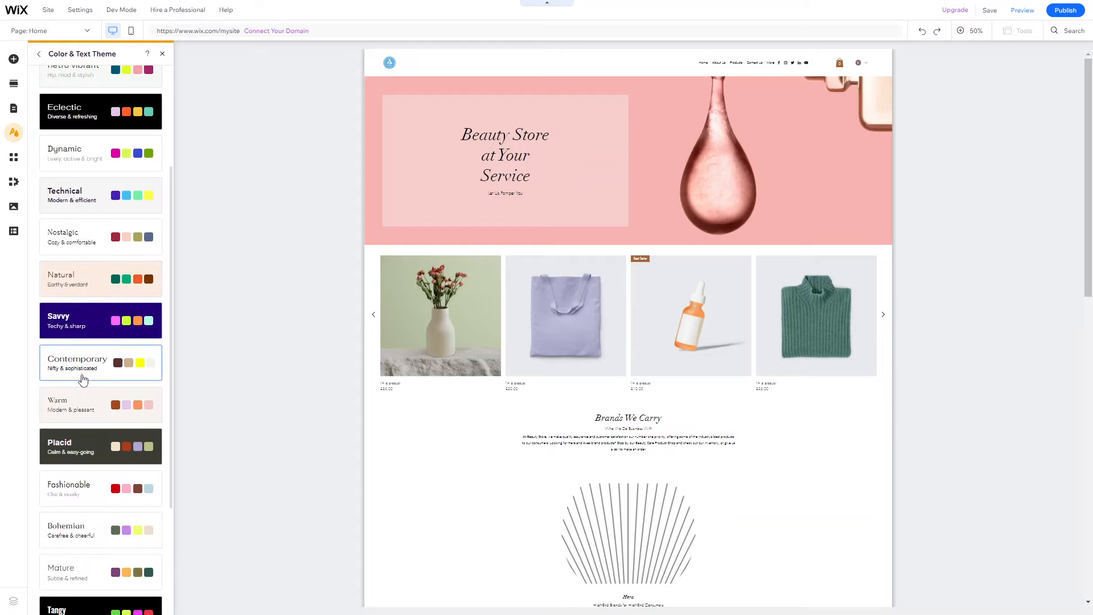
{"action": "scroll", "coordinate": [84, 379], "scroll_direction": "up", "scroll_amount": 3}
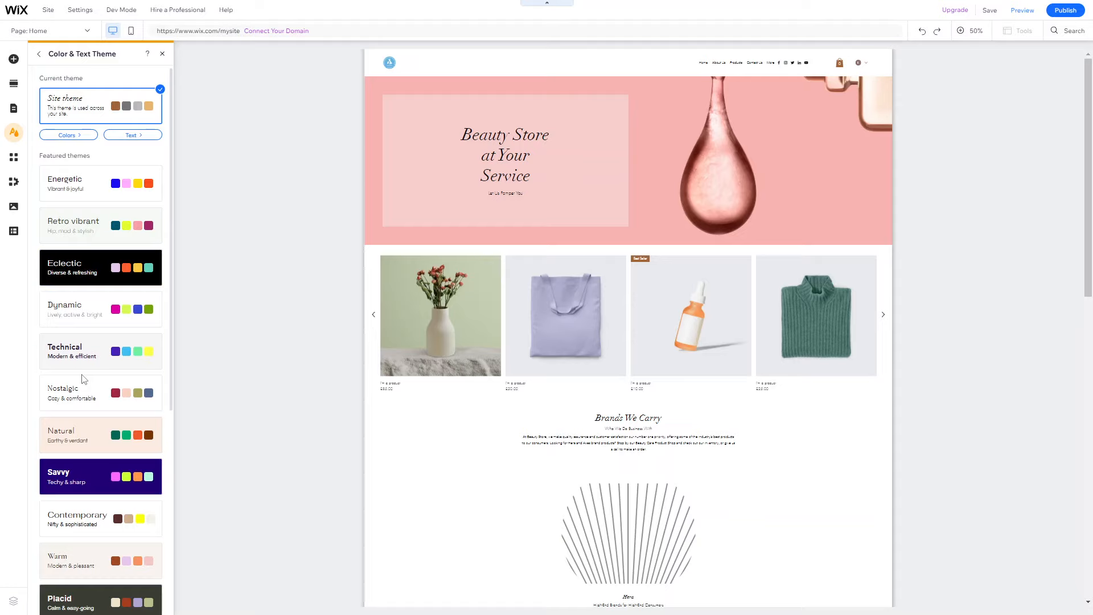
{"action": "left_click", "coordinate": [69, 136]}
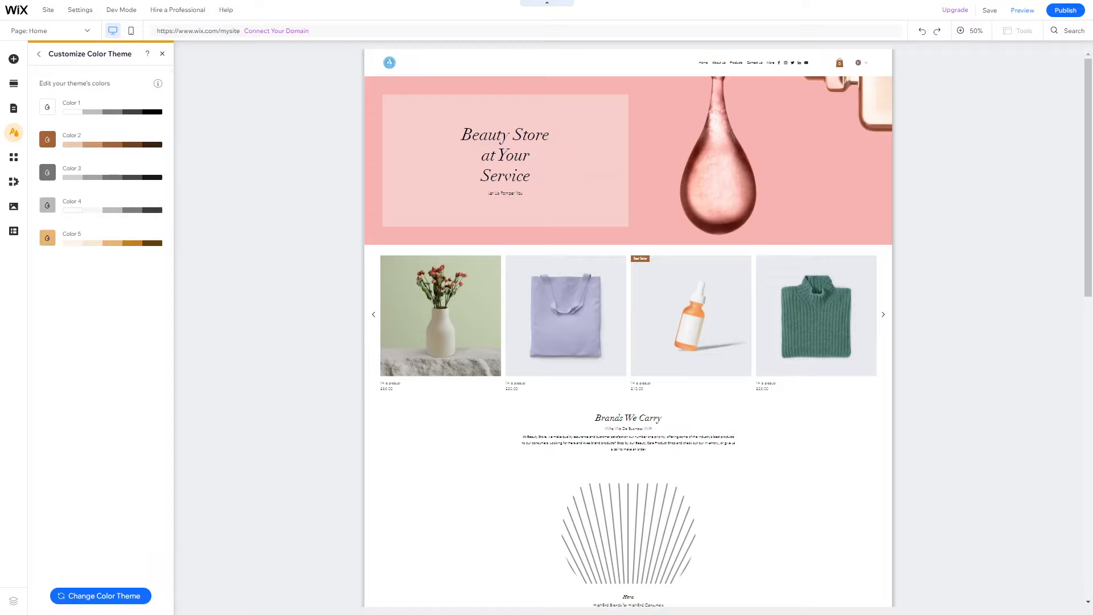
{"action": "left_click", "coordinate": [39, 53]}
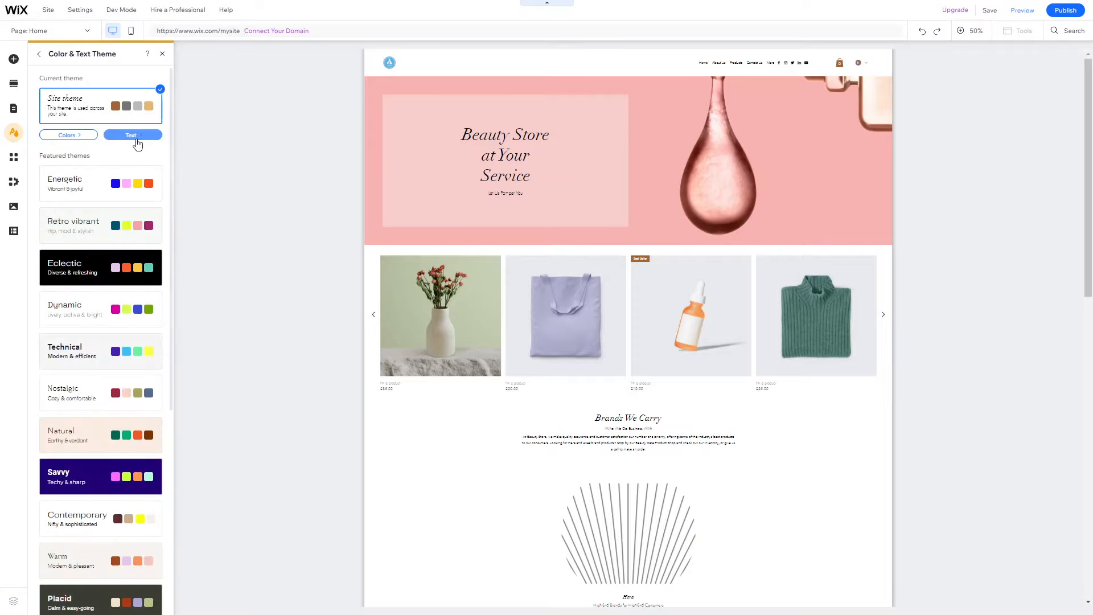
Step: Open the text theme customization and inspect the Heading 1 and Heading 4 style options without changing them
{"action": "left_click", "coordinate": [137, 140]}
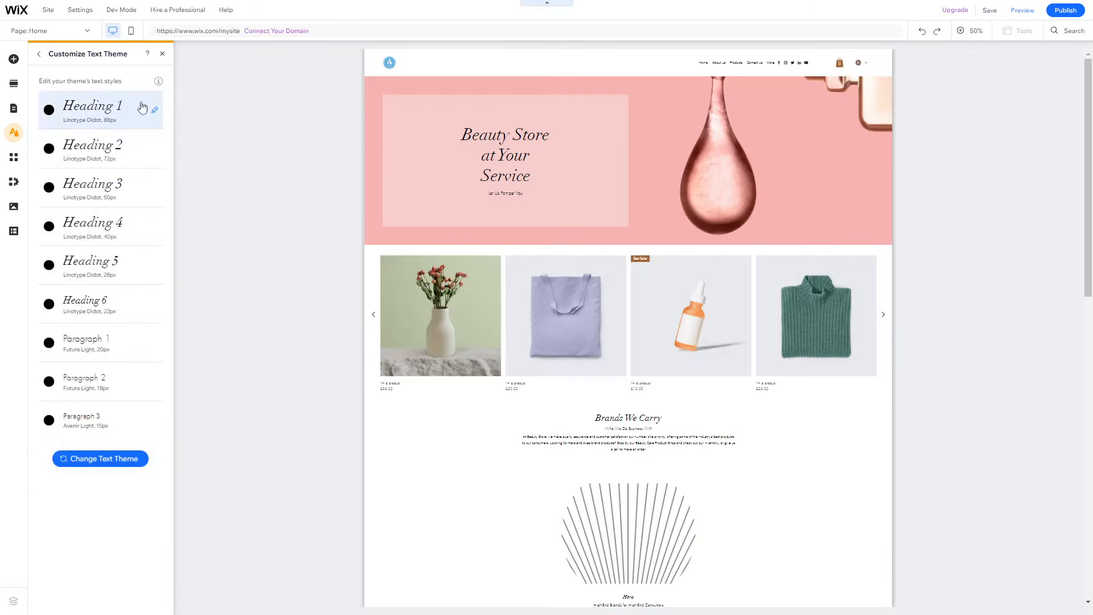
{"action": "left_click", "coordinate": [39, 56]}
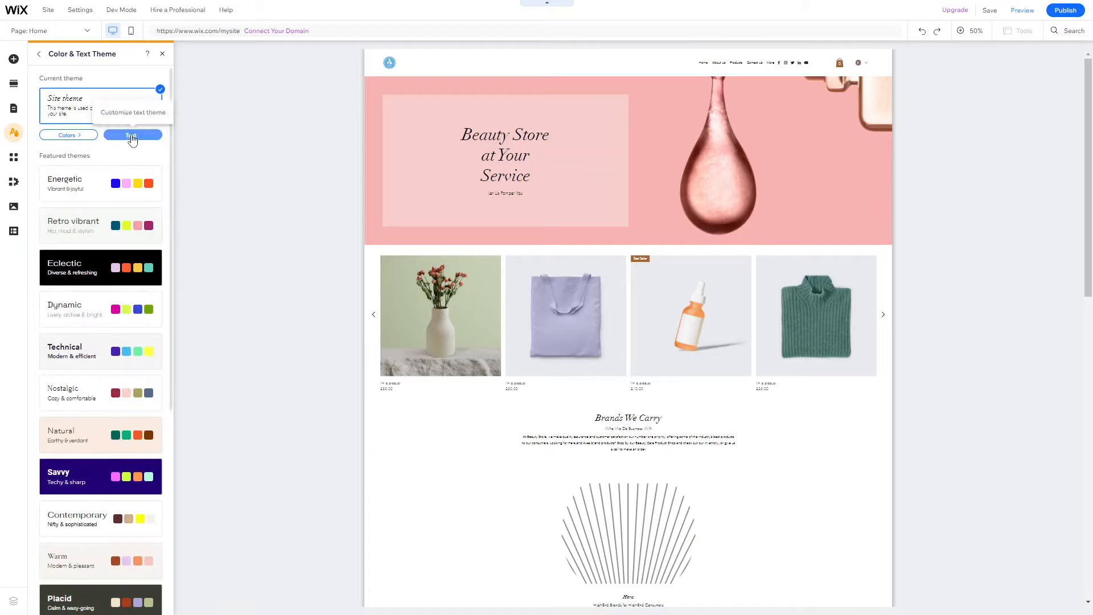
{"action": "left_click", "coordinate": [132, 135]}
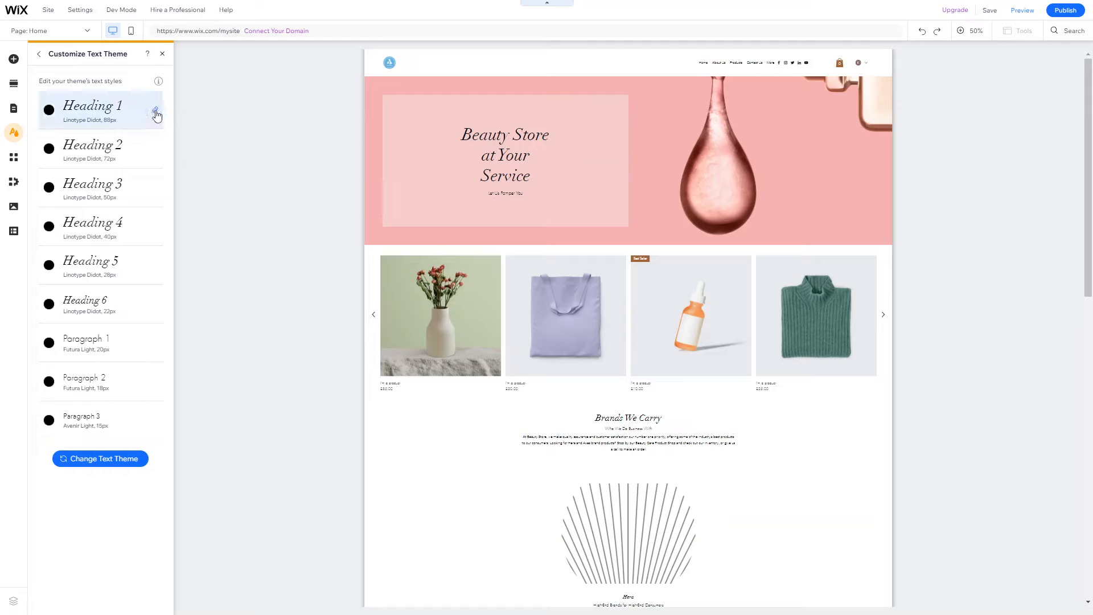
{"action": "left_click", "coordinate": [156, 112]}
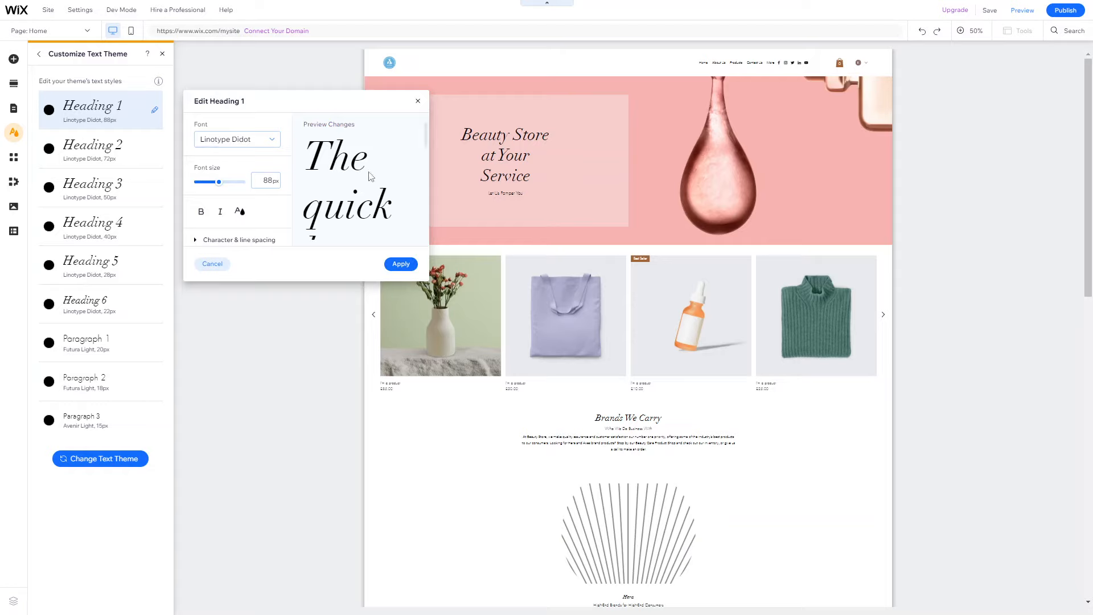
{"action": "left_click", "coordinate": [123, 226]}
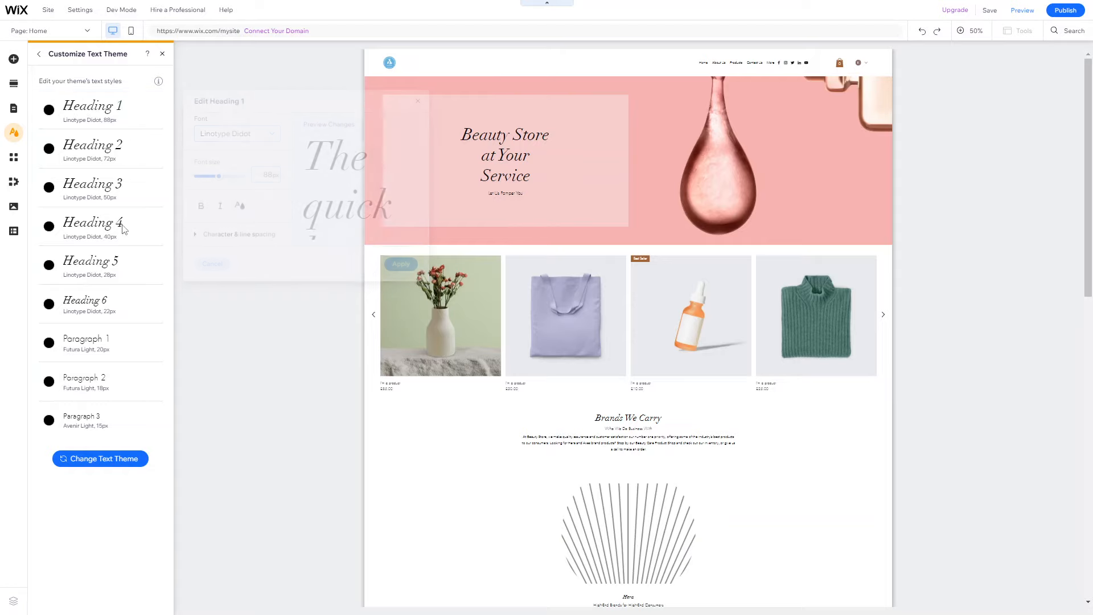
{"action": "left_click", "coordinate": [98, 228]}
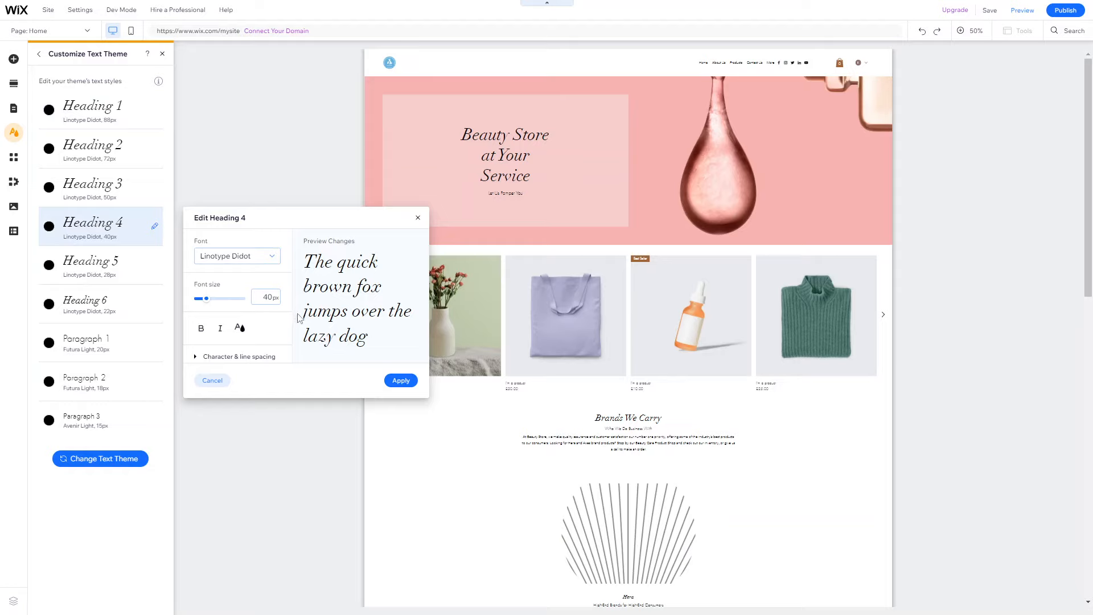
{"action": "left_click", "coordinate": [418, 218]}
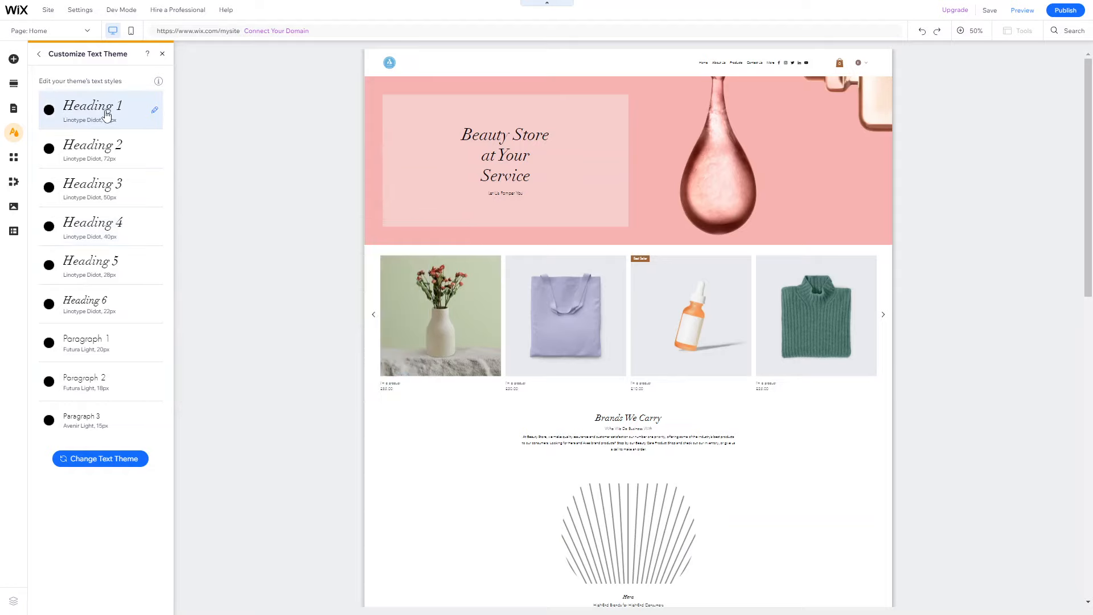
Step: Change the Heading 3 text style's font to Lulo Clean and apply it
{"action": "left_click", "coordinate": [155, 190]}
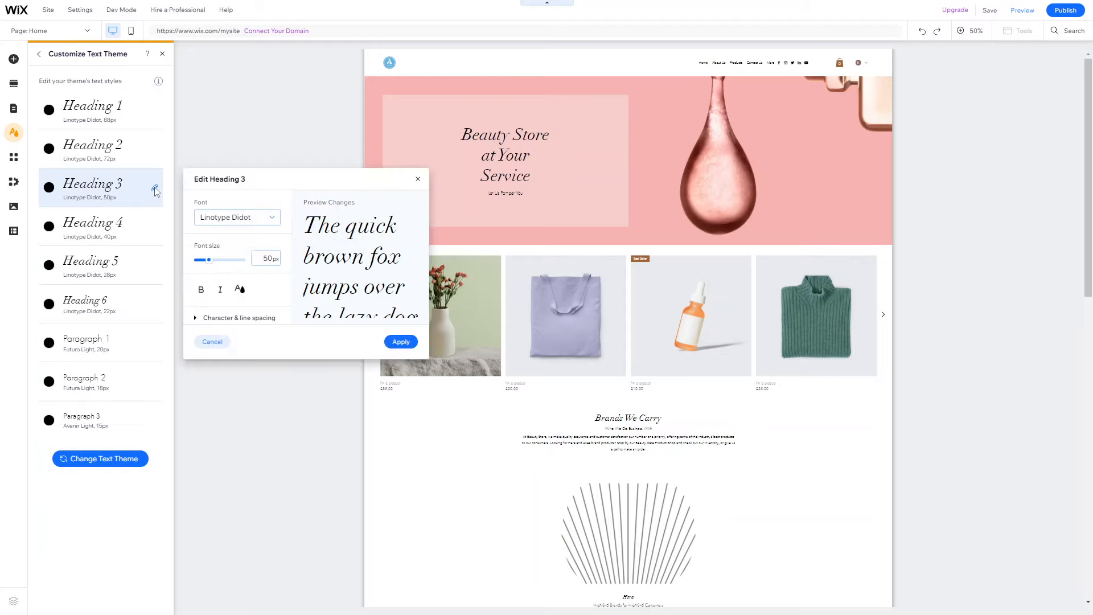
{"action": "left_click", "coordinate": [264, 222]}
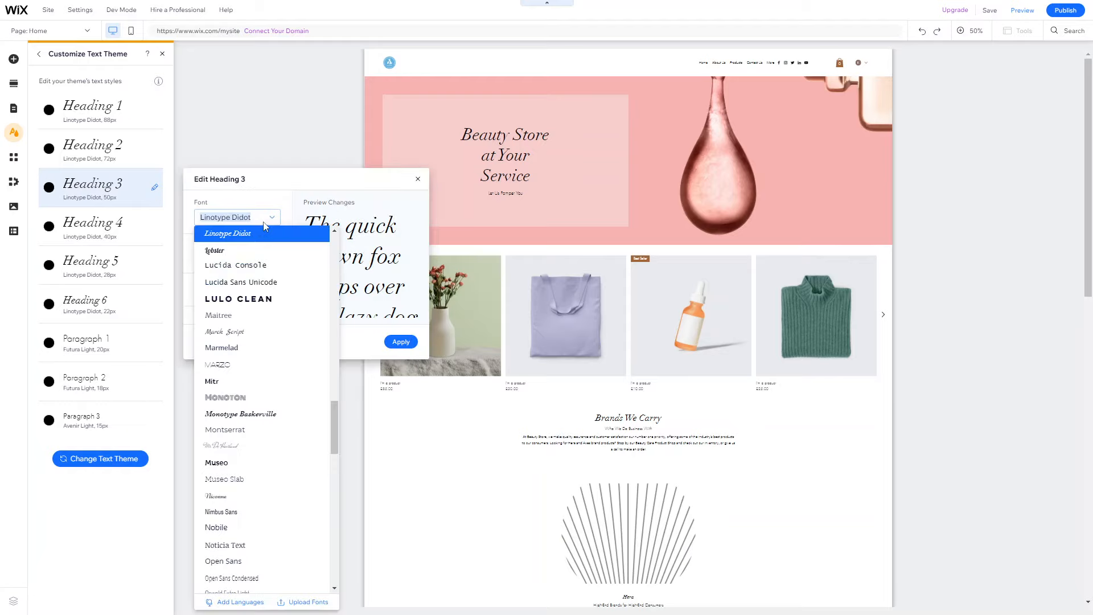
{"action": "left_click", "coordinate": [246, 300]}
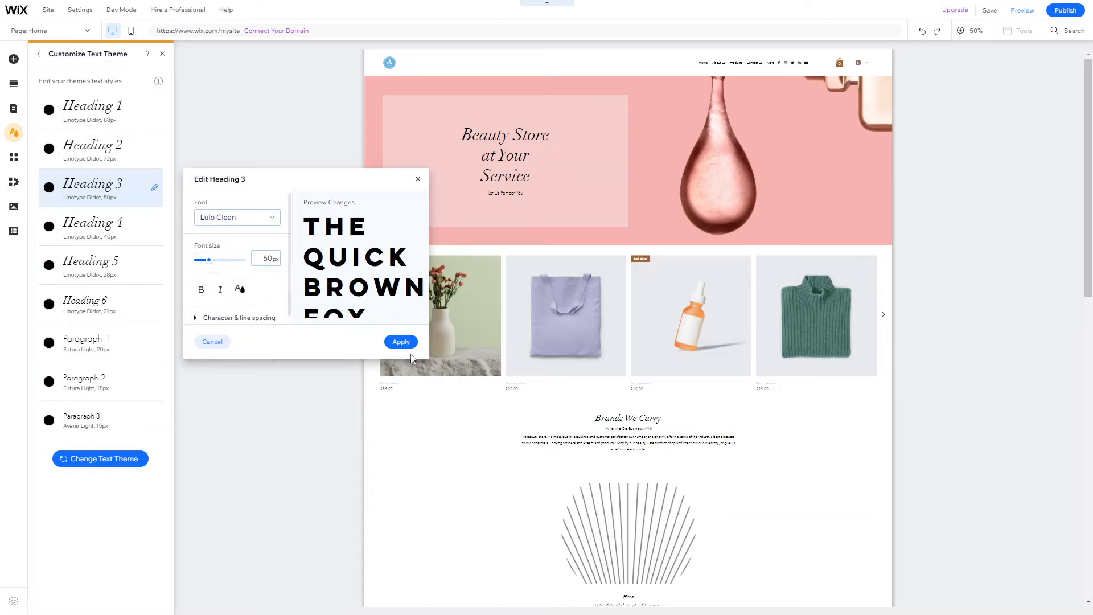
{"action": "left_click", "coordinate": [138, 150]}
Step: Change the Heading 2 text style's font to Lulo Clean and apply it
{"action": "left_click", "coordinate": [145, 150]}
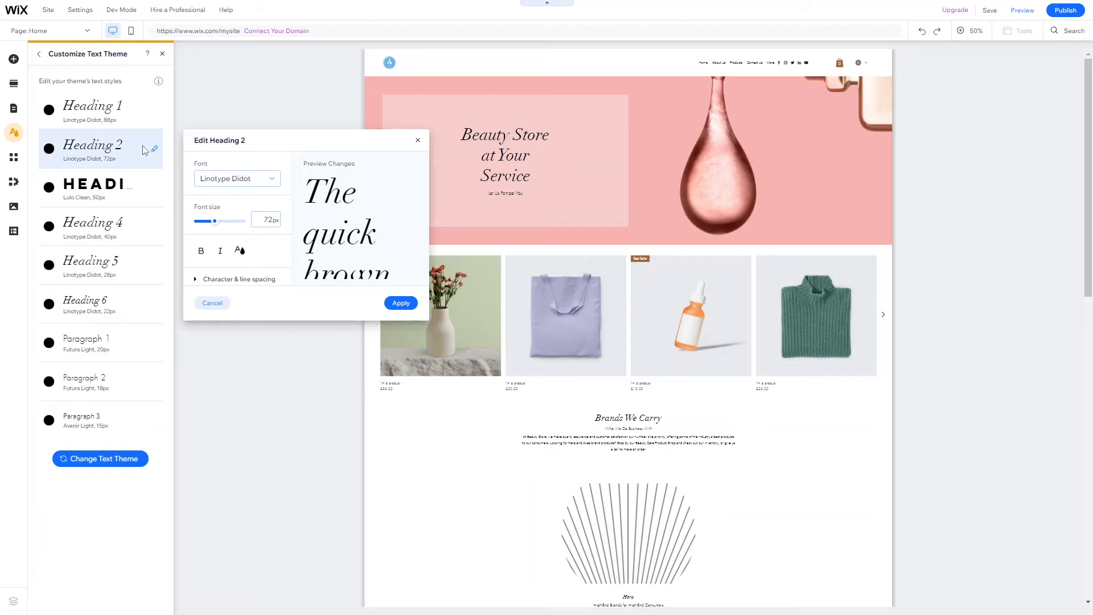
{"action": "left_click", "coordinate": [234, 179]}
{"action": "left_click", "coordinate": [246, 262]}
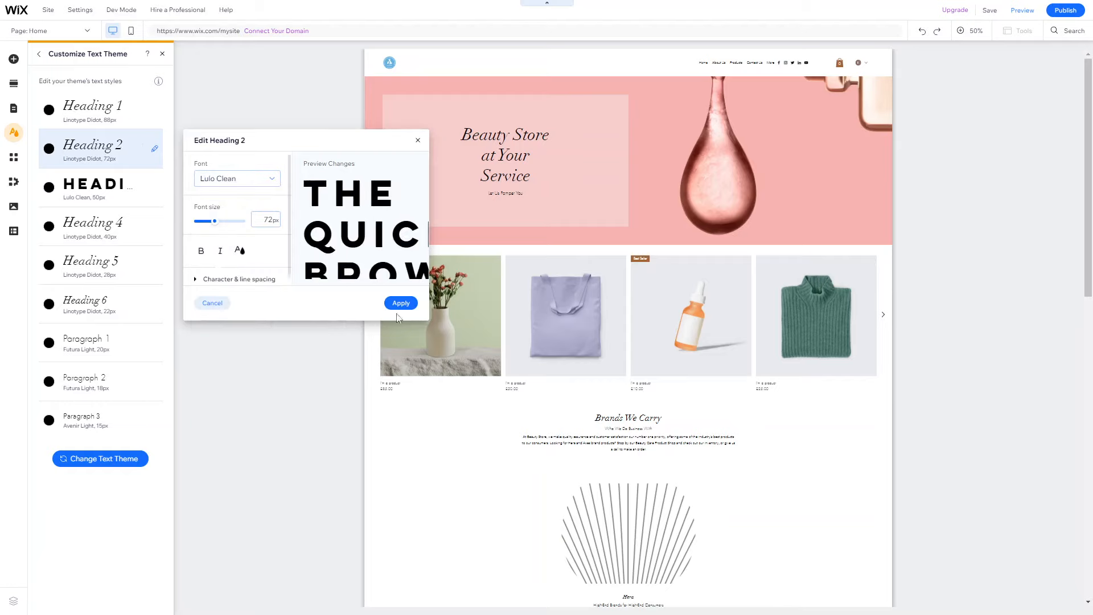
{"action": "left_click", "coordinate": [401, 303]}
Step: Change the Heading 1 text style's font to Lulo Clean and apply it
{"action": "left_click", "coordinate": [153, 109]}
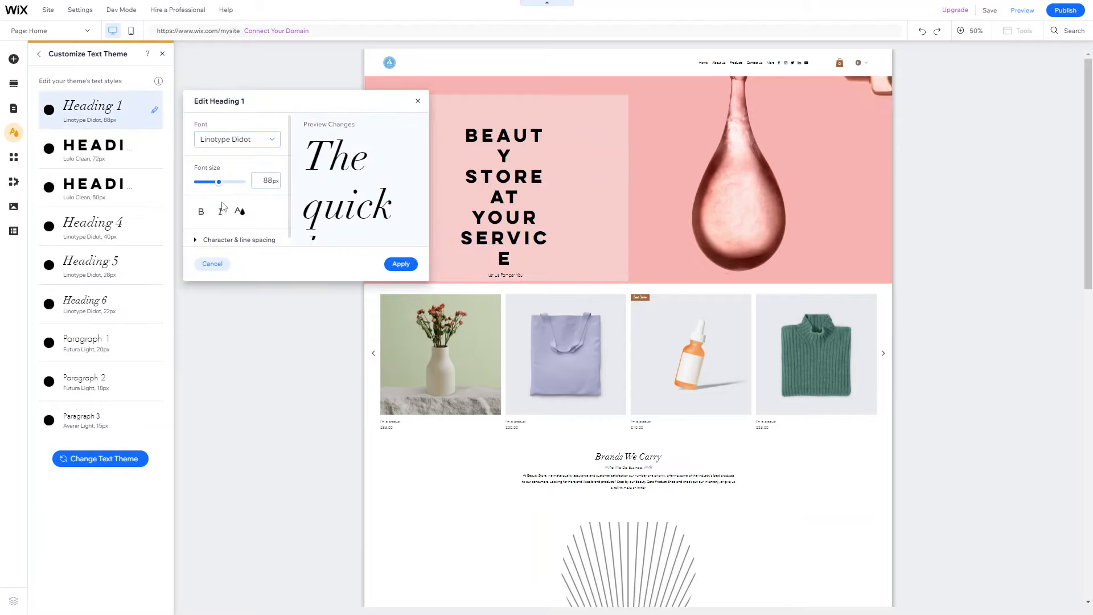
{"action": "left_click", "coordinate": [226, 142]}
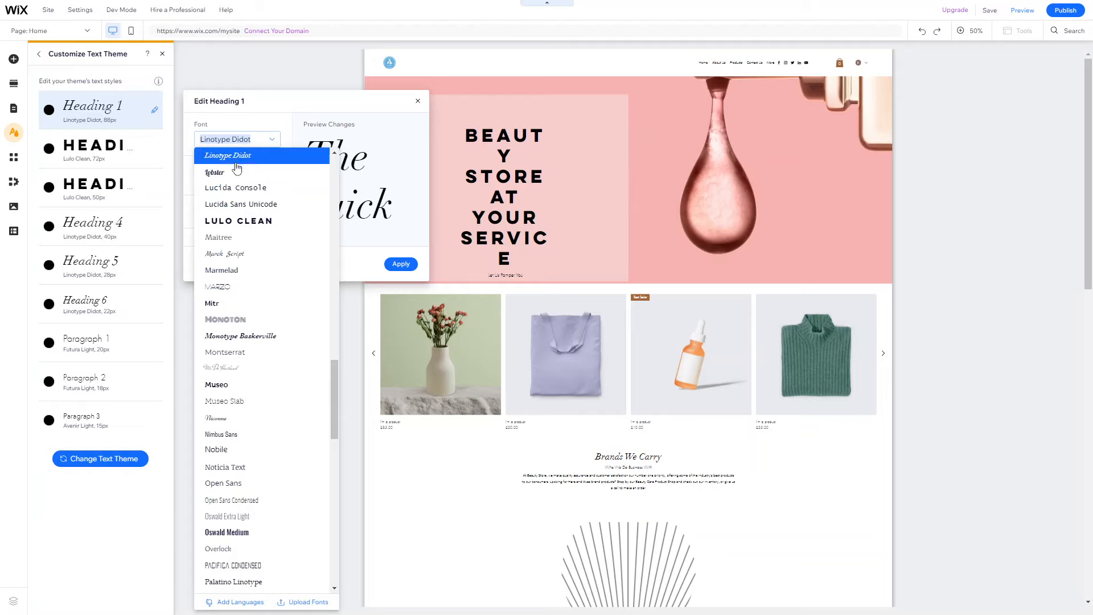
{"action": "left_click", "coordinate": [236, 225]}
{"action": "left_click", "coordinate": [401, 263]}
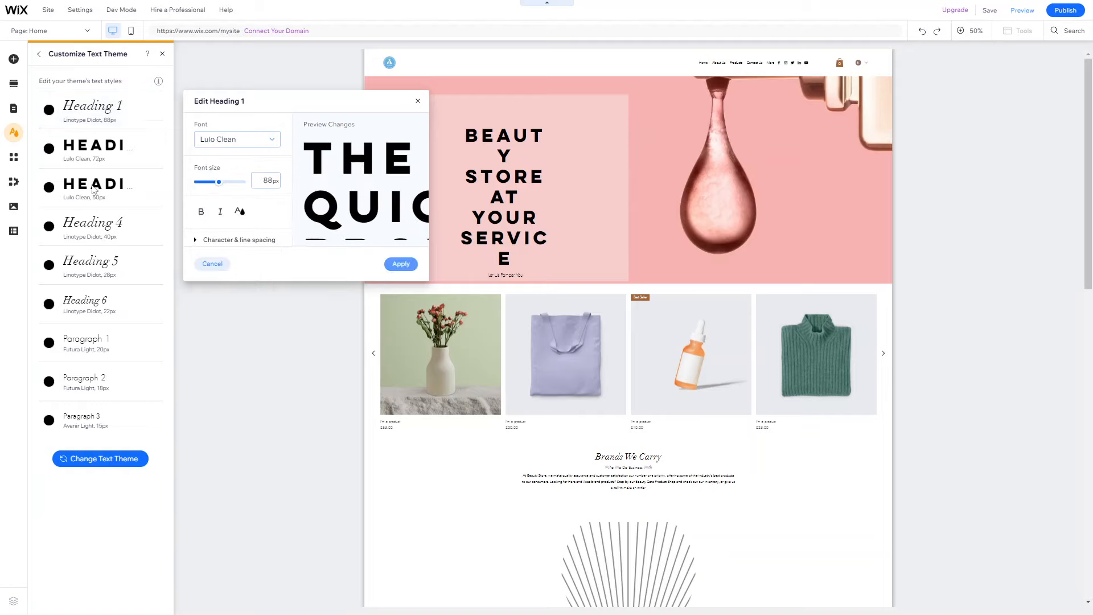
Step: Change the Heading 4 text style's font to Lulo Clean and apply it
{"action": "left_click", "coordinate": [103, 230]}
{"action": "left_click", "coordinate": [250, 259]}
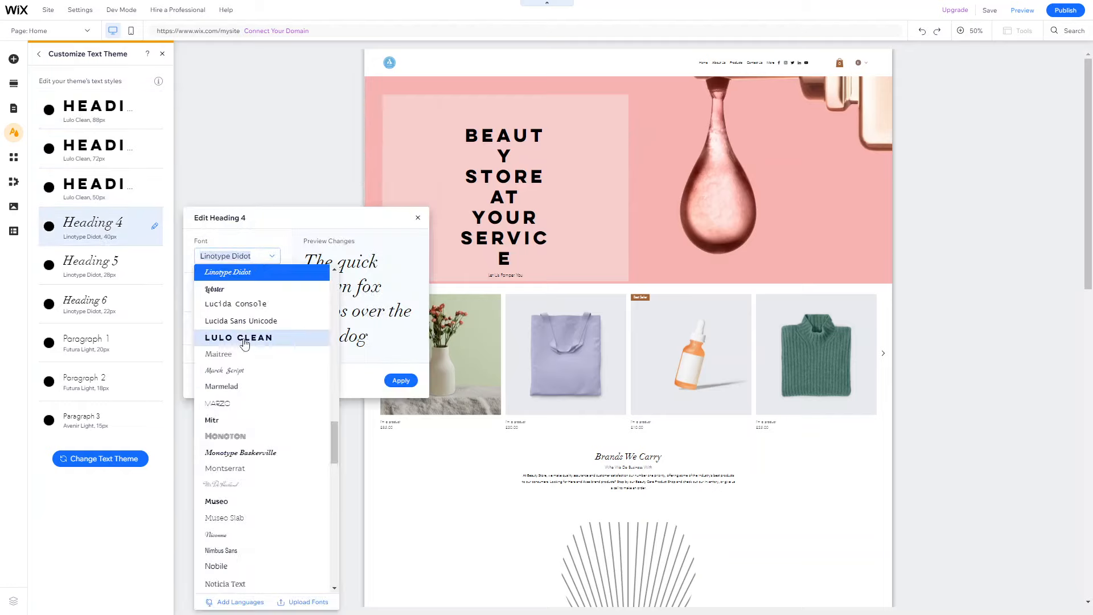
{"action": "left_click", "coordinate": [252, 341]}
{"action": "left_click", "coordinate": [401, 380]}
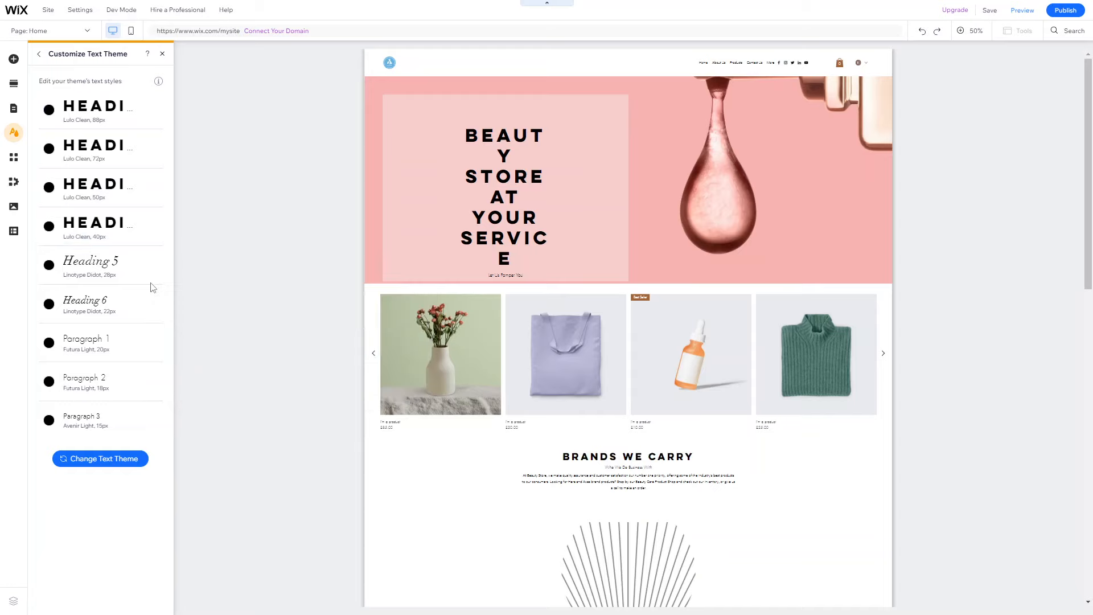
Step: Change the Heading 5 text style's font to Lulo Clean and apply it
{"action": "left_click", "coordinate": [110, 269]}
{"action": "left_click", "coordinate": [222, 296]}
{"action": "left_click", "coordinate": [242, 377]}
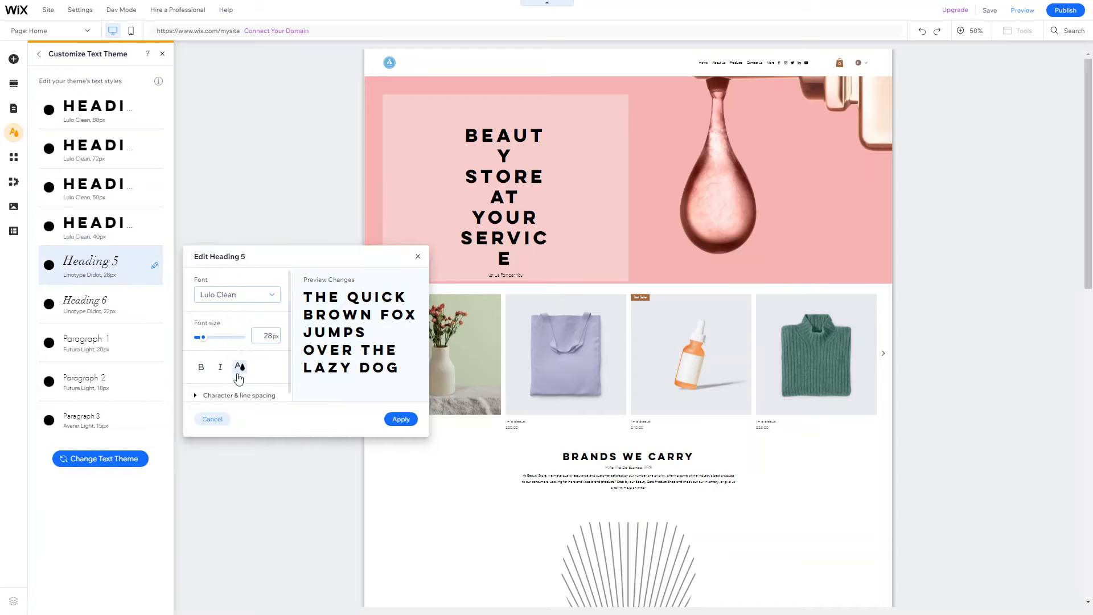
{"action": "left_click", "coordinate": [398, 419]}
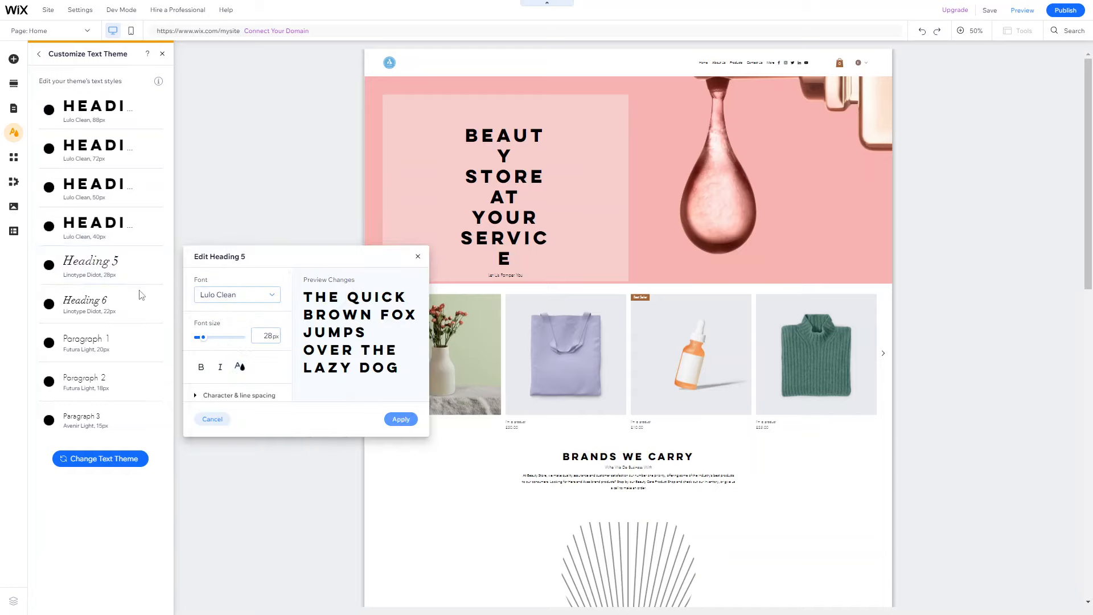
Step: Change the Heading 6 text style's font to Lulo Clean and apply it
{"action": "left_click", "coordinate": [109, 309]}
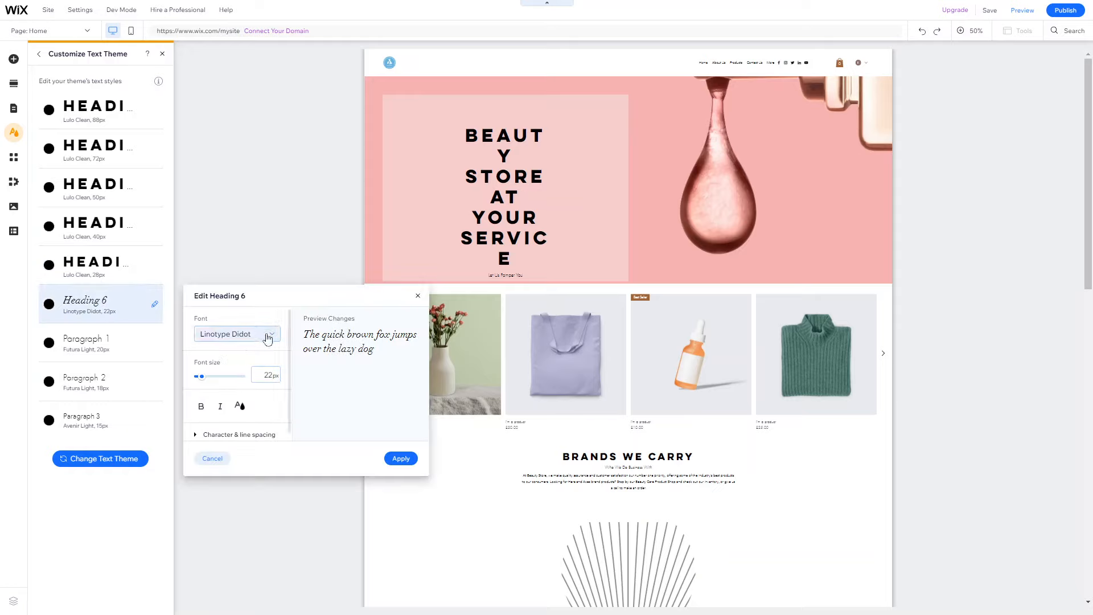
{"action": "left_click", "coordinate": [268, 336]}
{"action": "left_click", "coordinate": [240, 414]}
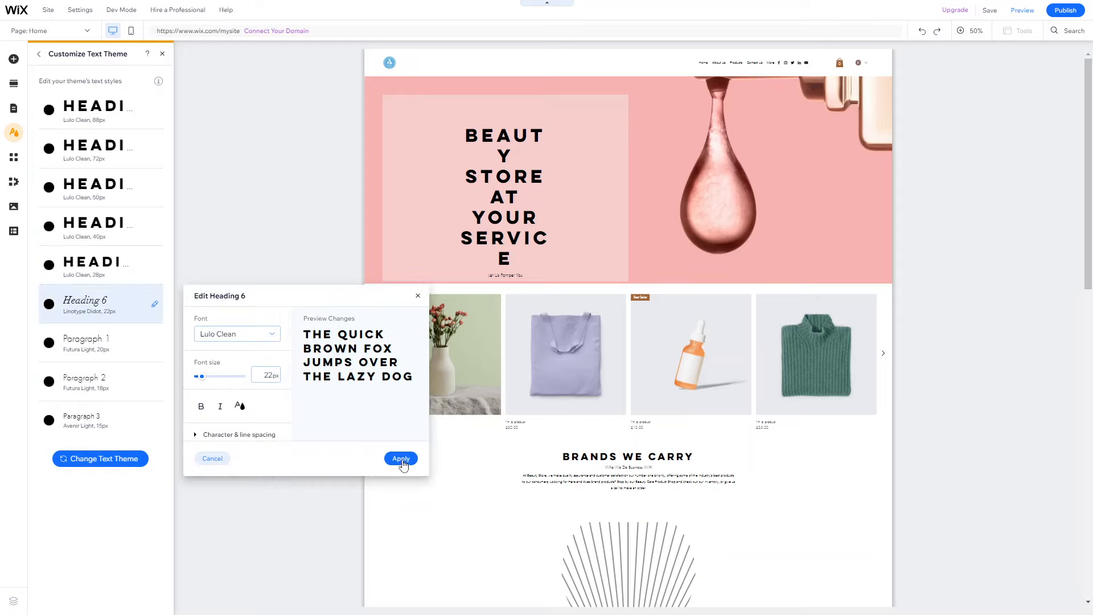
{"action": "left_click", "coordinate": [401, 460]}
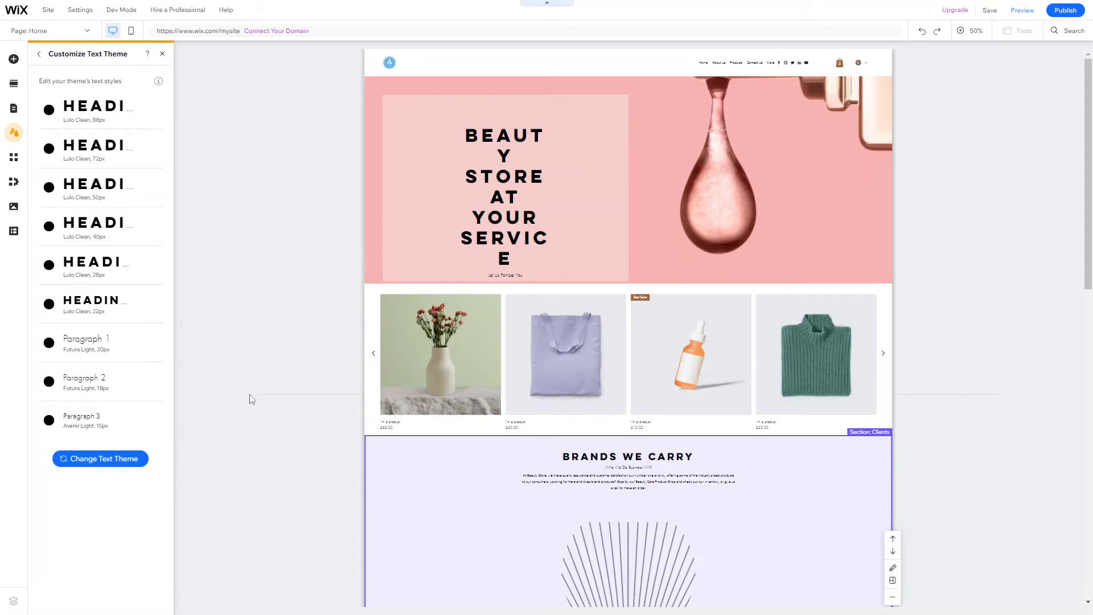
Step: Change the Paragraph 1 text style's font to Helvetica Bold and apply it
{"action": "left_click", "coordinate": [98, 351]}
{"action": "left_click", "coordinate": [233, 375]}
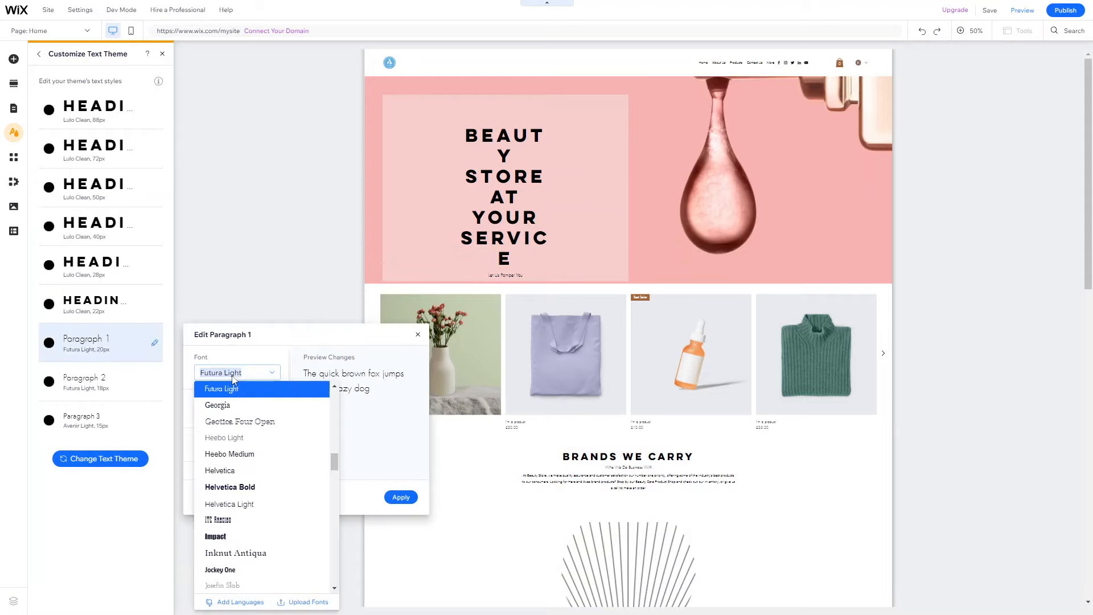
{"action": "left_click", "coordinate": [262, 488]}
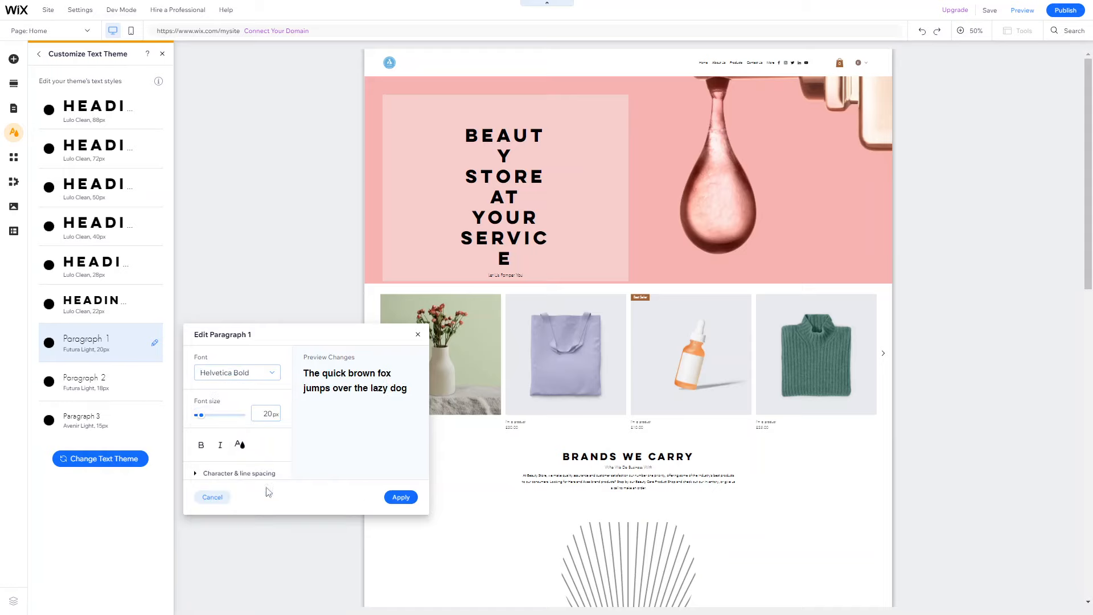
{"action": "left_click", "coordinate": [397, 505]}
Step: Change the Paragraph 2 text style's font to Heebo Medium and apply it
{"action": "left_click", "coordinate": [92, 384]}
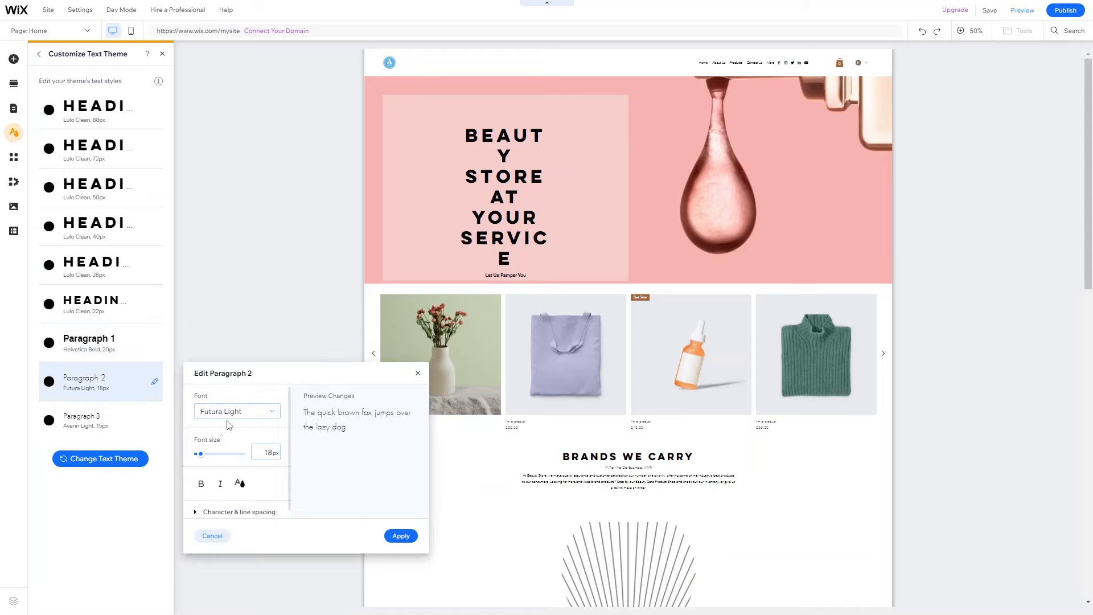
{"action": "left_click", "coordinate": [227, 412]}
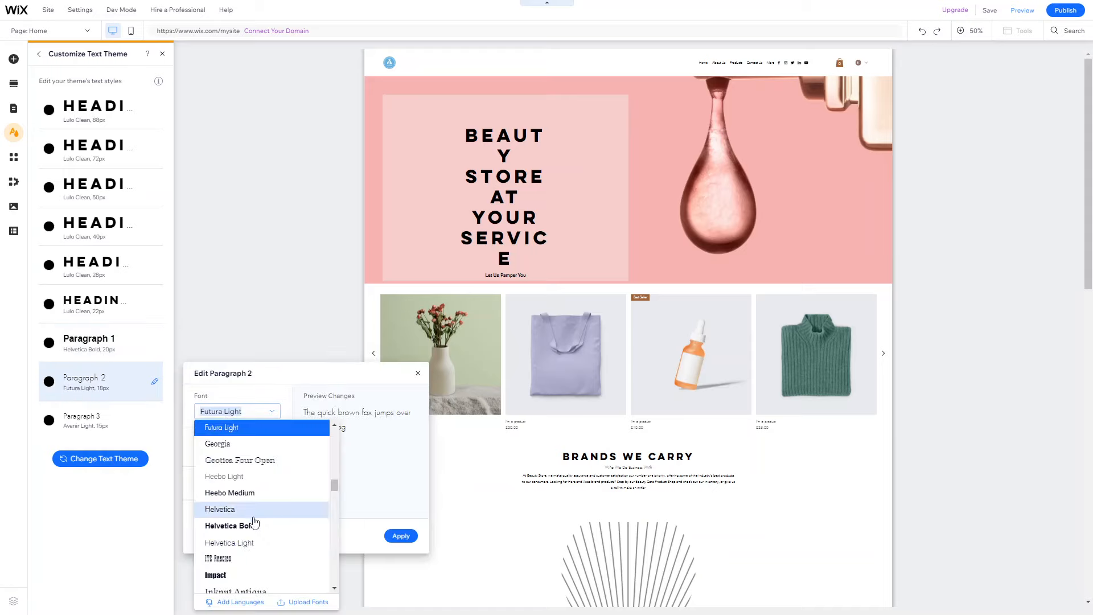
{"action": "left_click", "coordinate": [242, 493]}
{"action": "left_click", "coordinate": [400, 536]}
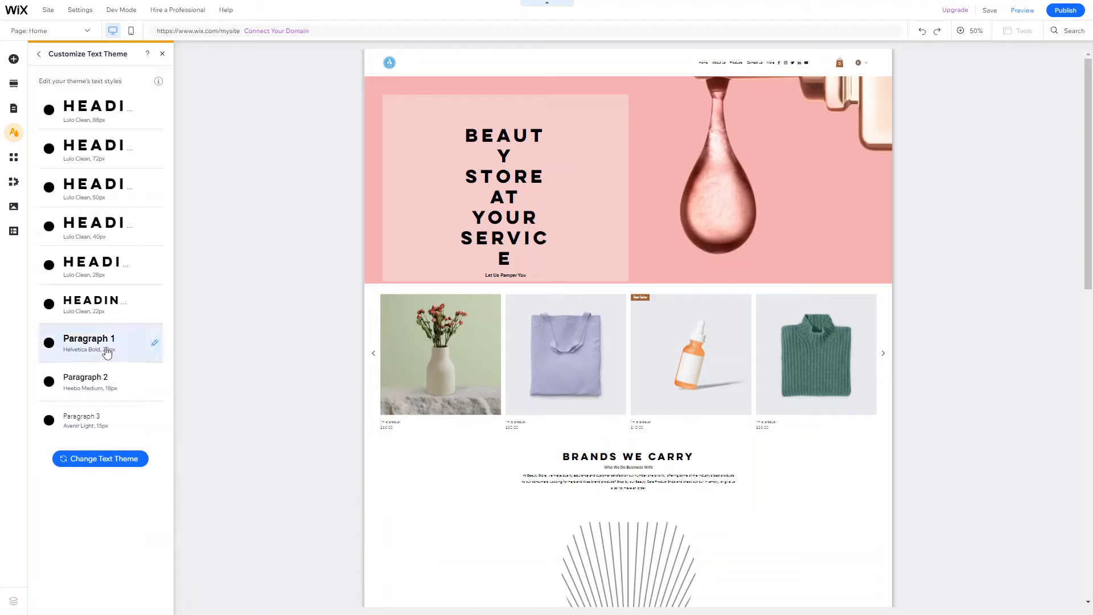
Step: Change the Paragraph 1 text style's font to Heebo Medium and apply it
{"action": "left_click", "coordinate": [107, 352]}
{"action": "left_click", "coordinate": [233, 373]}
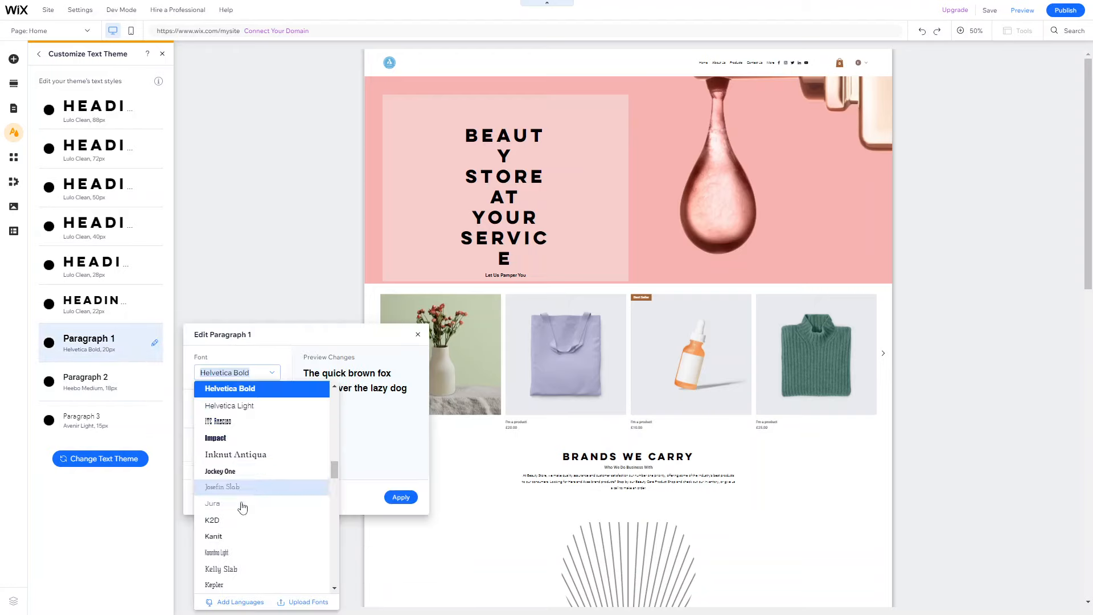
{"action": "scroll", "coordinate": [242, 507], "scroll_direction": "up", "scroll_amount": 3}
{"action": "left_click", "coordinate": [243, 505]}
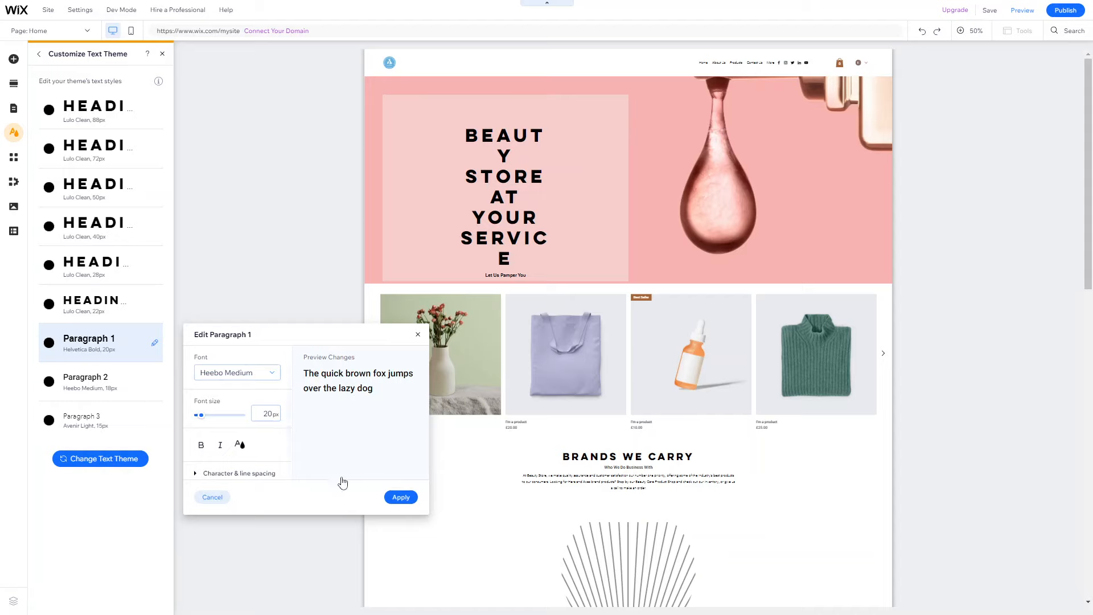
{"action": "left_click", "coordinate": [400, 497]}
Step: Change the Paragraph 3 text style's font to Heebo Medium, apply it and close the text theme customization
{"action": "left_click", "coordinate": [107, 419]}
{"action": "left_click", "coordinate": [227, 450]}
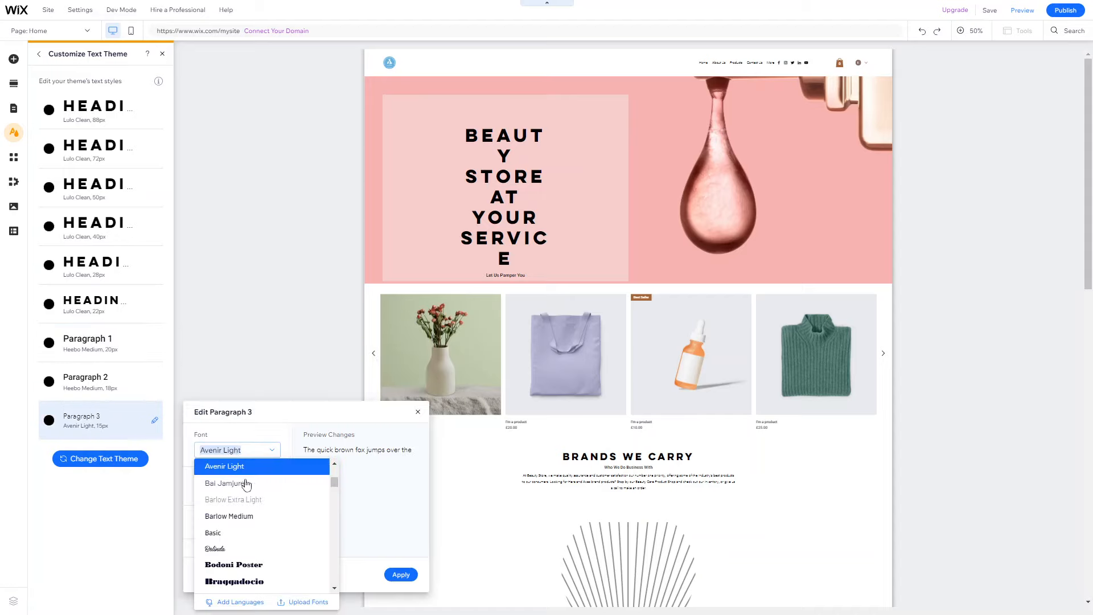
{"action": "scroll", "coordinate": [249, 548], "scroll_direction": "down", "scroll_amount": 5}
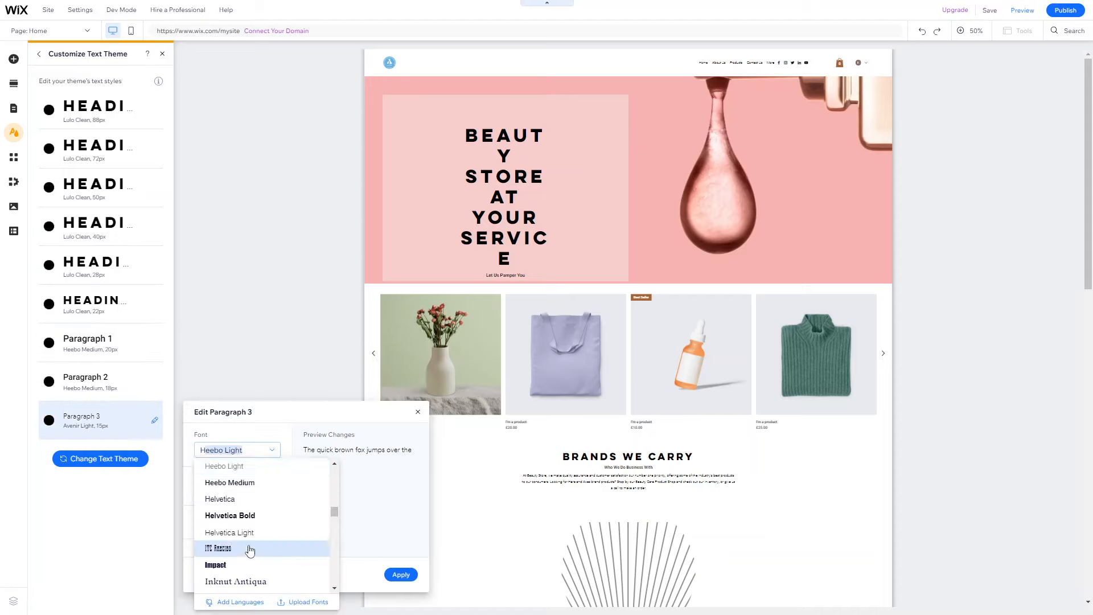
{"action": "left_click", "coordinate": [246, 484]}
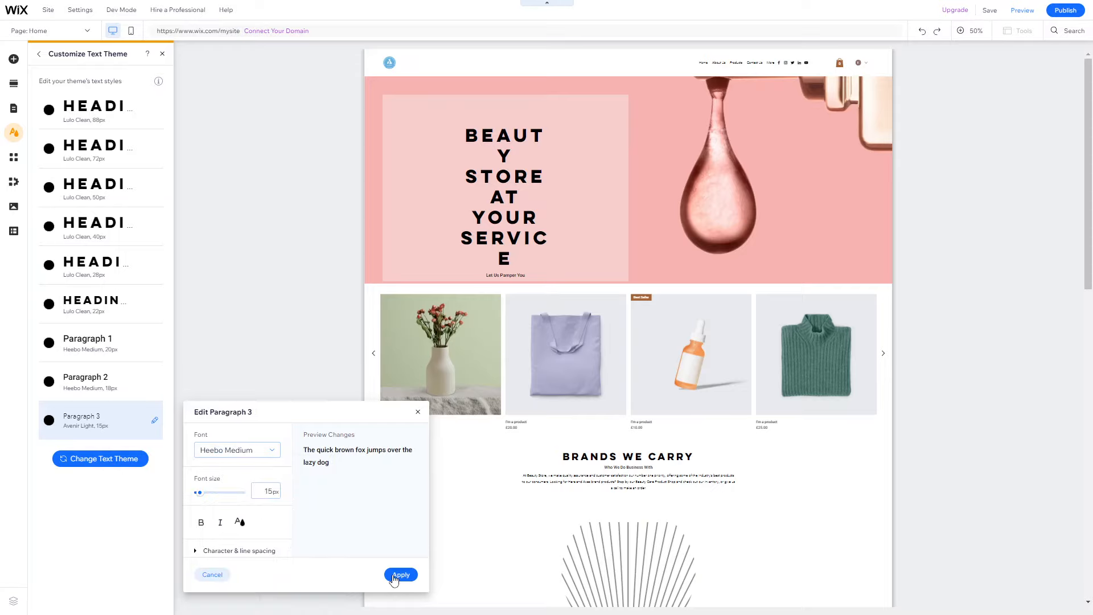
{"action": "left_click", "coordinate": [400, 575]}
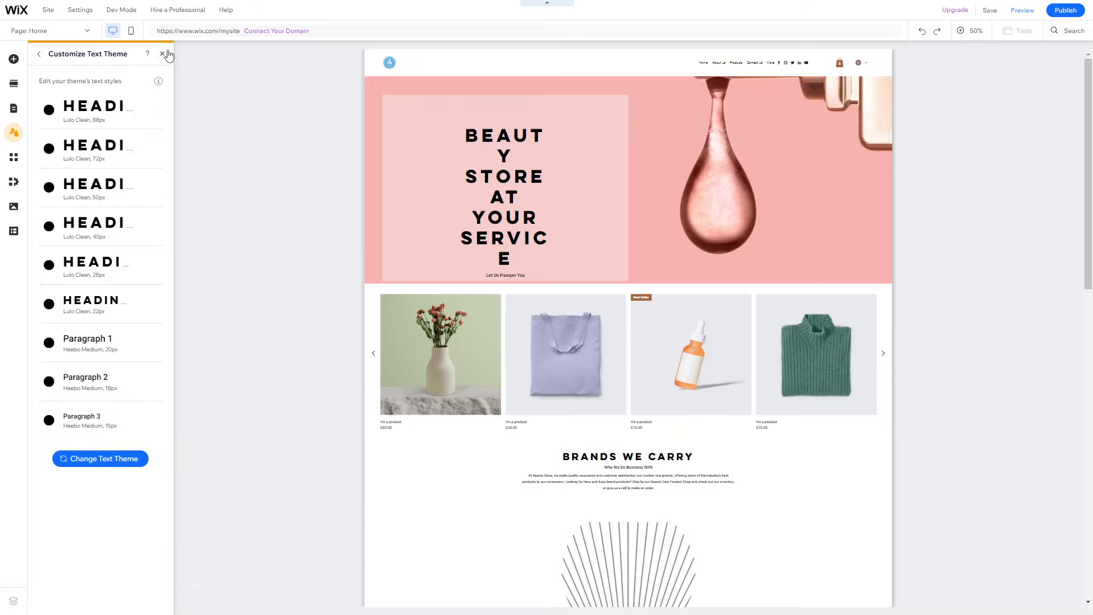
{"action": "left_click", "coordinate": [163, 54]}
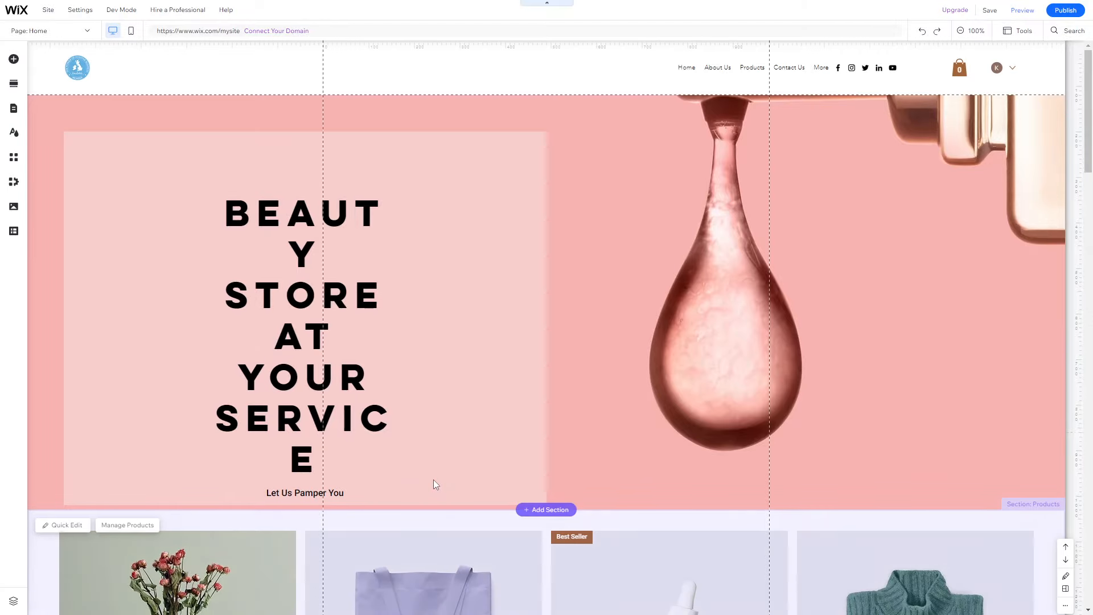
Step: Widen the welcome headline's text box so it wraps onto four lines, and move the headline and its tagline higher in the column
{"action": "scroll", "coordinate": [436, 484], "scroll_direction": "down", "scroll_amount": 10}
{"action": "scroll", "coordinate": [435, 484], "scroll_direction": "up", "scroll_amount": 4}
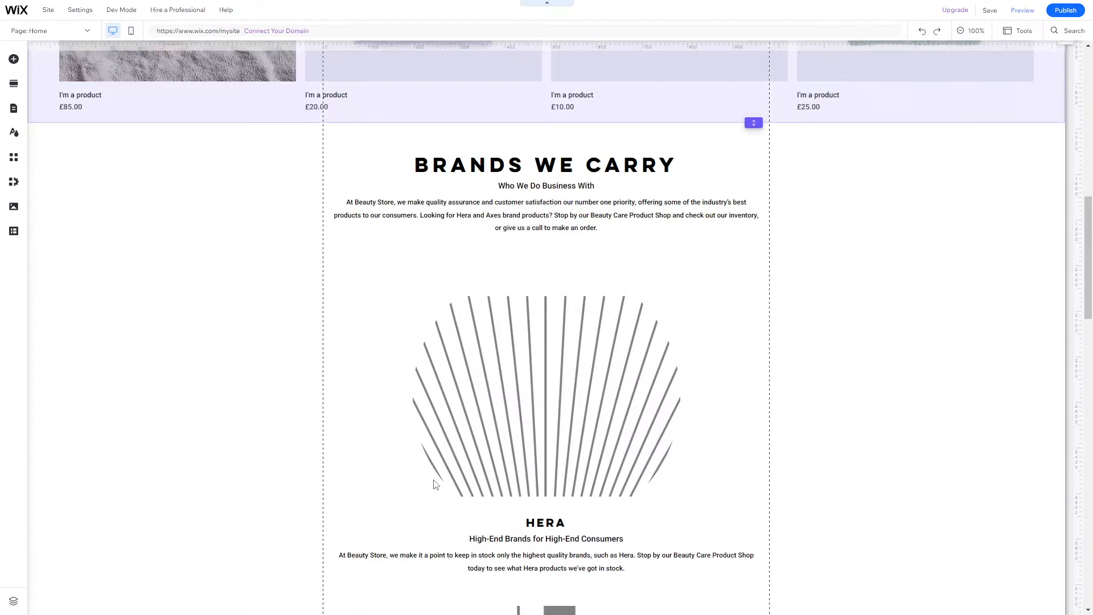
{"action": "scroll", "coordinate": [435, 484], "scroll_direction": "up", "scroll_amount": 8}
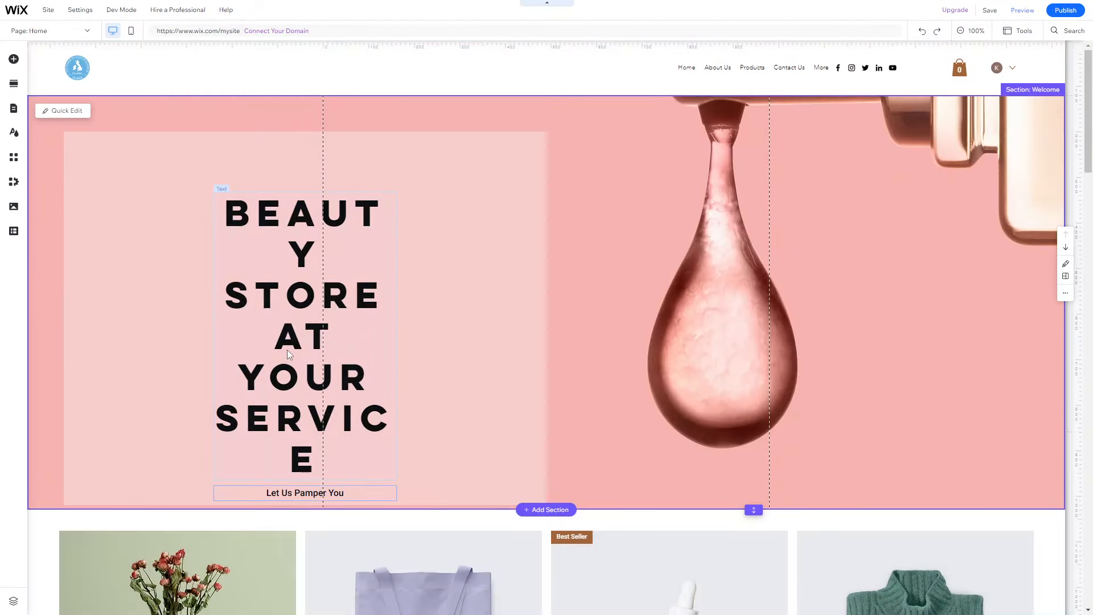
{"action": "left_click", "coordinate": [287, 349]}
{"action": "left_click_drag", "start_coordinate": [287, 349], "coordinate": [181, 308]}
{"action": "left_click_drag", "start_coordinate": [290, 295], "coordinate": [439, 297]}
{"action": "left_click_drag", "start_coordinate": [269, 234], "coordinate": [277, 236]}
{"action": "left_click_drag", "start_coordinate": [312, 336], "coordinate": [313, 335]}
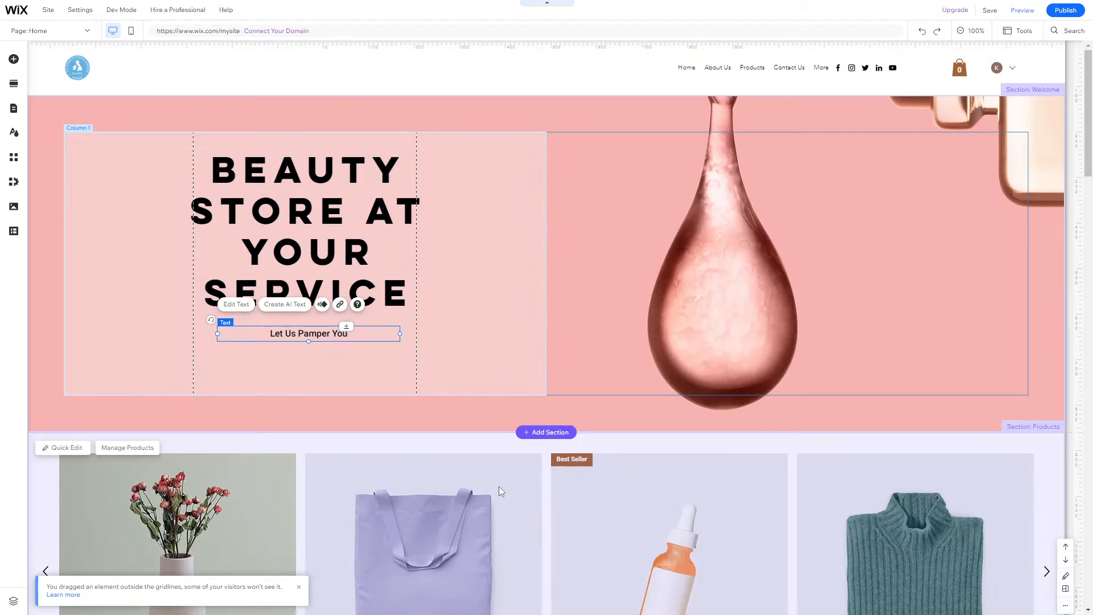
Step: Delete the "Let Us Pamper You" tagline below the welcome headline
{"action": "scroll", "coordinate": [499, 486], "scroll_direction": "down", "scroll_amount": 15}
{"action": "scroll", "coordinate": [501, 492], "scroll_direction": "down", "scroll_amount": 2}
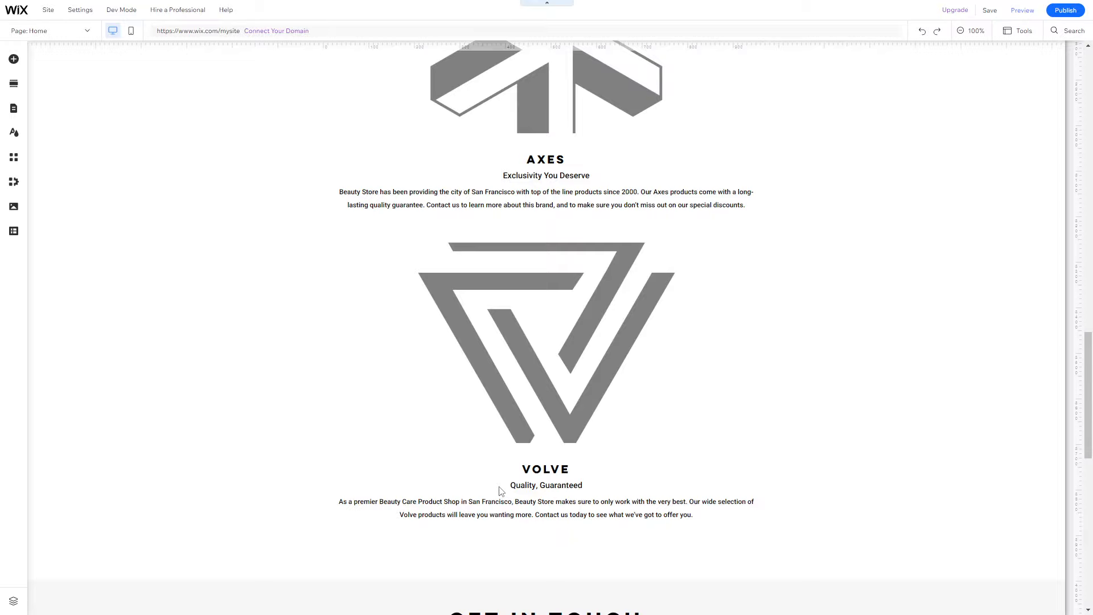
{"action": "scroll", "coordinate": [499, 489], "scroll_direction": "up", "scroll_amount": 17}
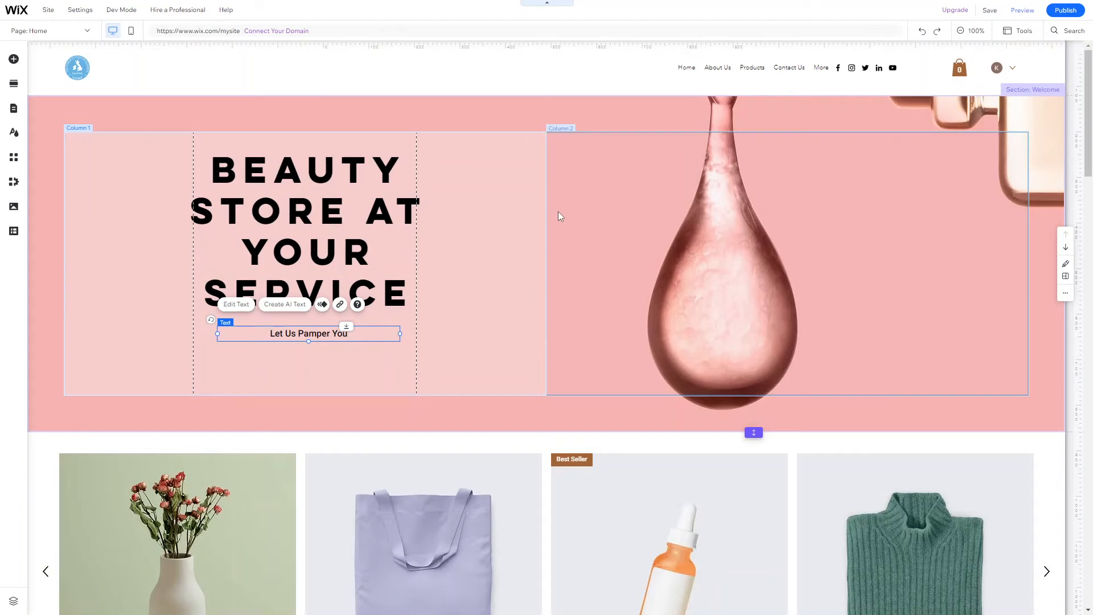
{"action": "left_click", "coordinate": [704, 70]}
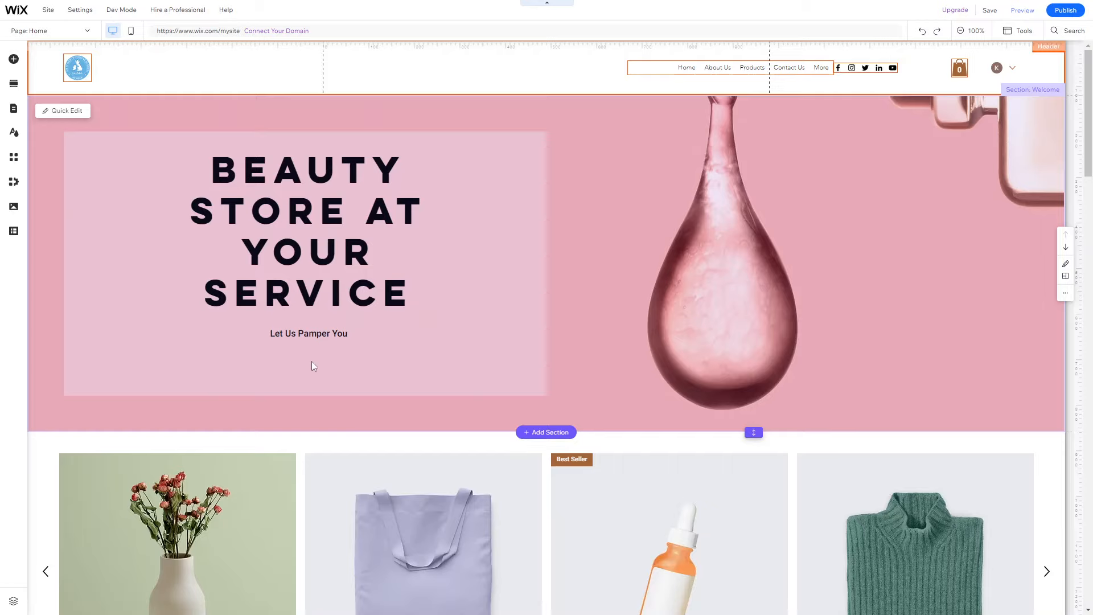
{"action": "left_click", "coordinate": [282, 335]}
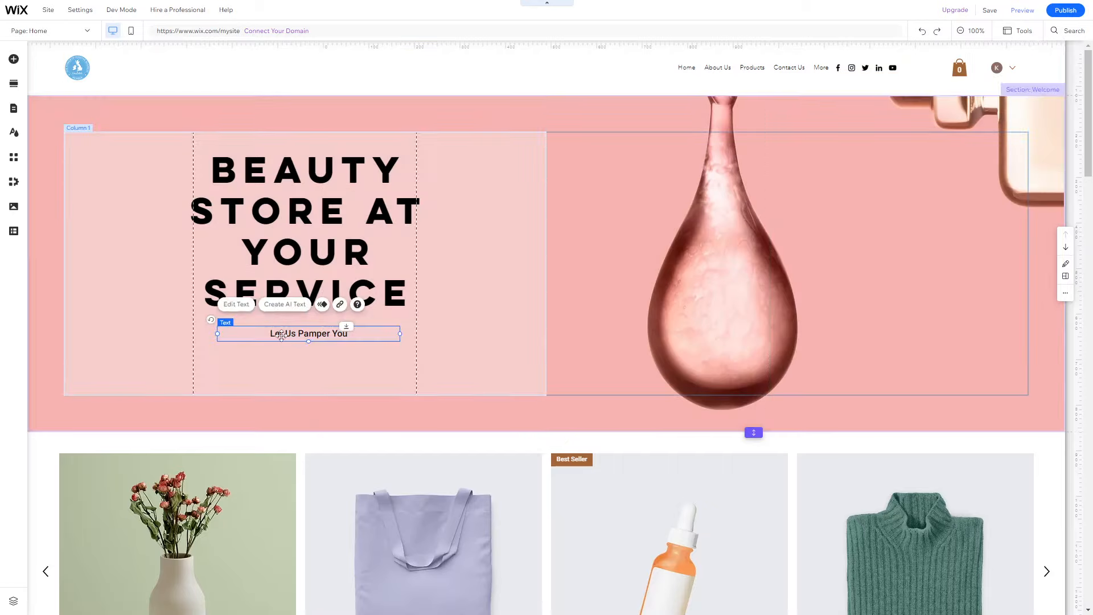
{"action": "key", "text": "Delete"}
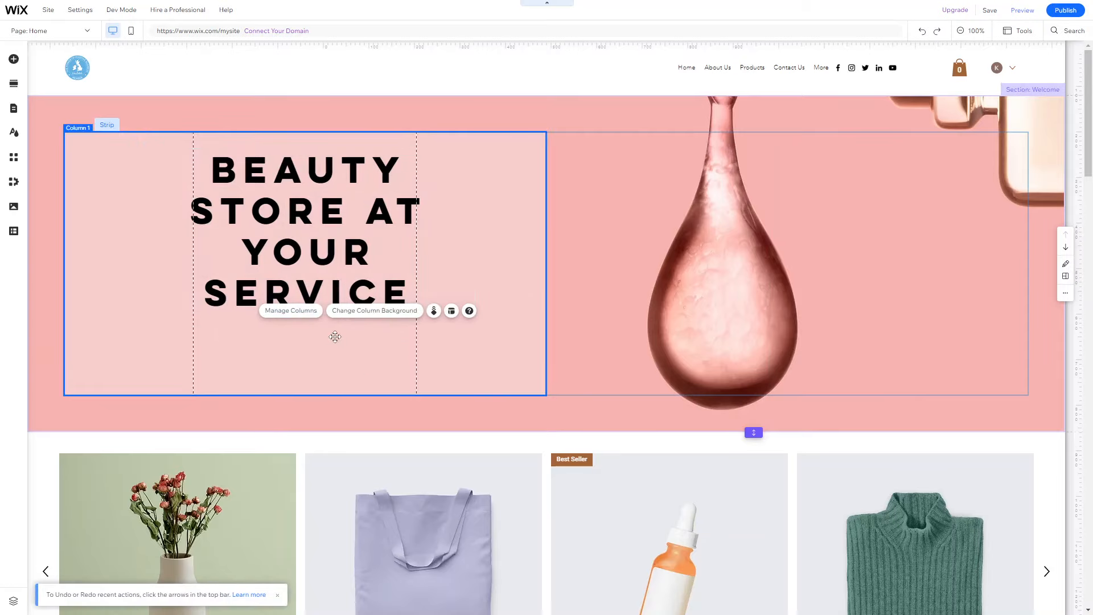
Step: Extend the lower edge of the welcome section's pink background strip slightly downward
{"action": "scroll", "coordinate": [599, 424], "scroll_direction": "down", "scroll_amount": 2}
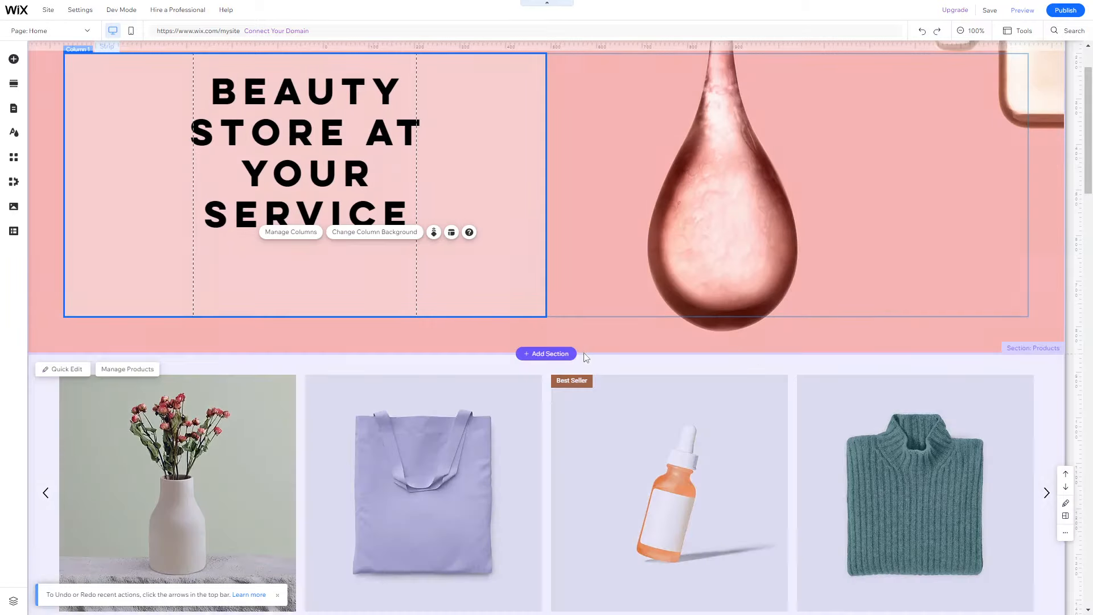
{"action": "left_click", "coordinate": [751, 335]}
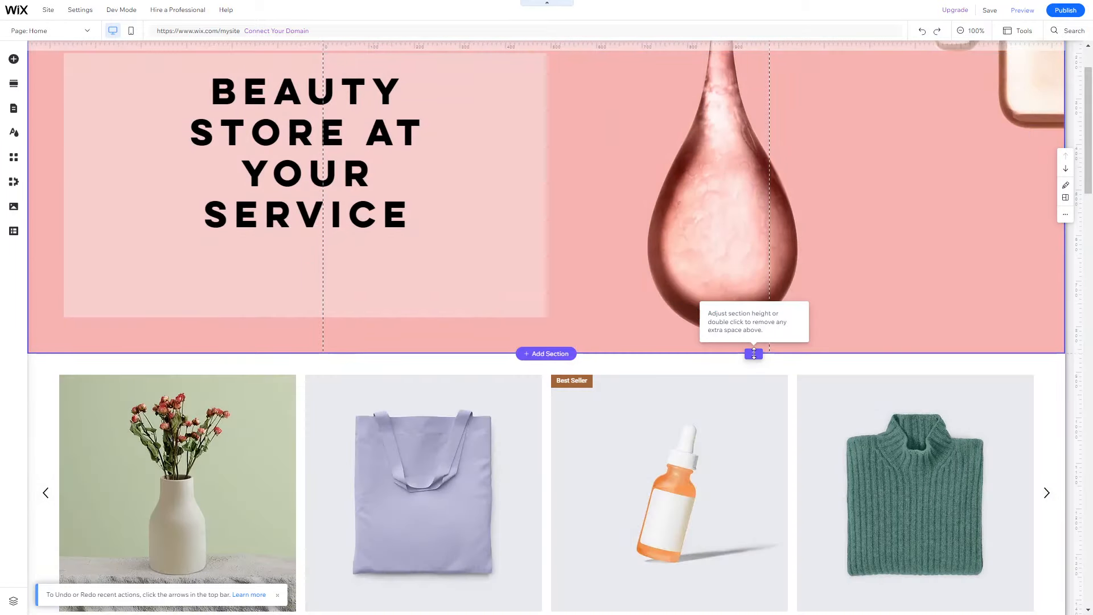
{"action": "mouse_move", "coordinate": [753, 354]}
{"action": "left_mouse_down"}
{"action": "mouse_move", "coordinate": [754, 367]}
{"action": "mouse_move", "coordinate": [754, 352]}
{"action": "left_mouse_up"}
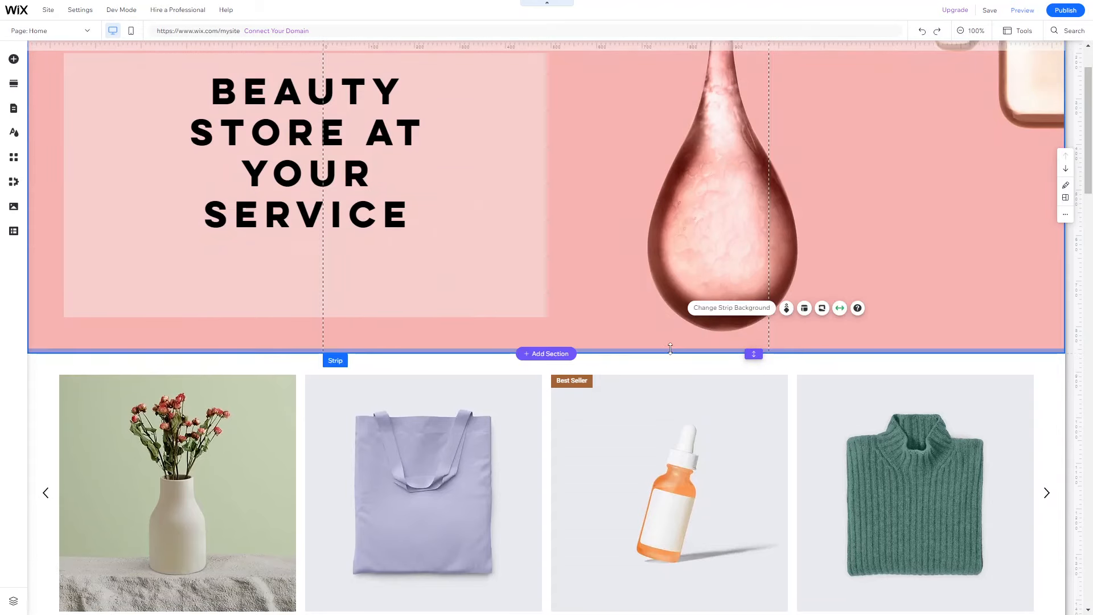
{"action": "left_click_drag", "start_coordinate": [670, 349], "coordinate": [671, 378]}
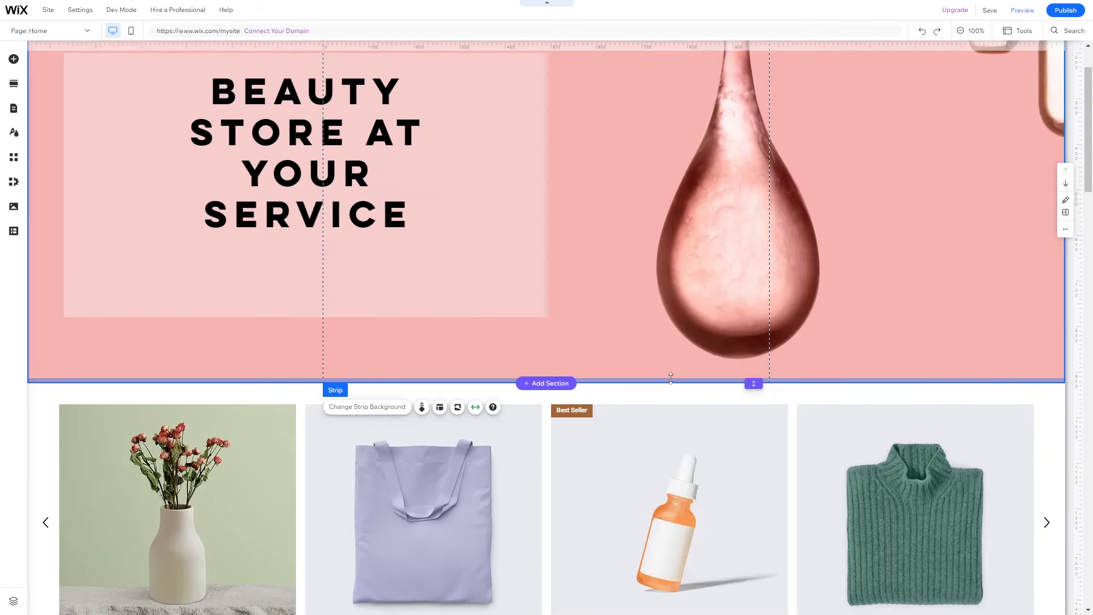
Step: Extend the lower edge of the welcome section's two-column strip downward so the light pink headline box becomes taller
{"action": "left_click", "coordinate": [446, 249]}
{"action": "scroll", "coordinate": [372, 335], "scroll_direction": "up", "scroll_amount": 1}
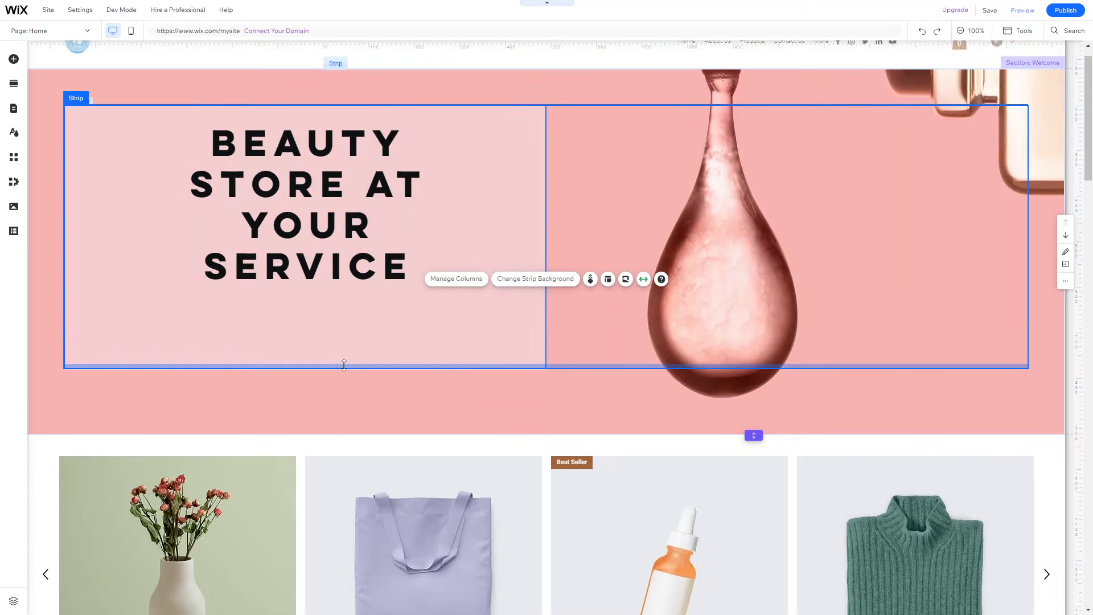
{"action": "left_click_drag", "start_coordinate": [344, 365], "coordinate": [339, 398]}
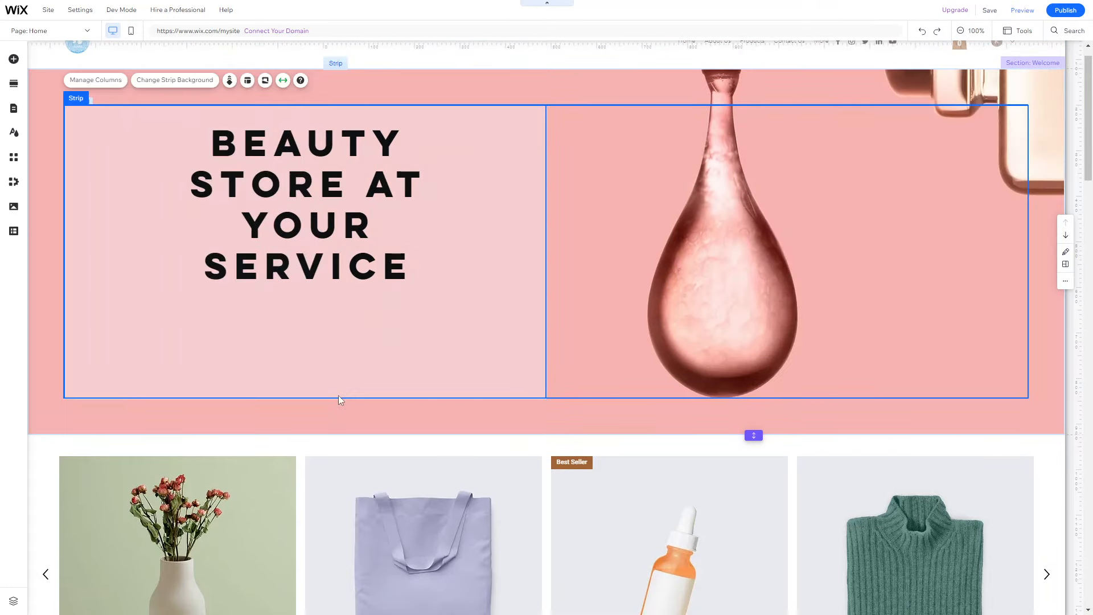
Step: Add a Helvetica Light paragraph below the welcome headline, widen it to the headline's width and make its text box taller
{"action": "left_click", "coordinate": [13, 60]}
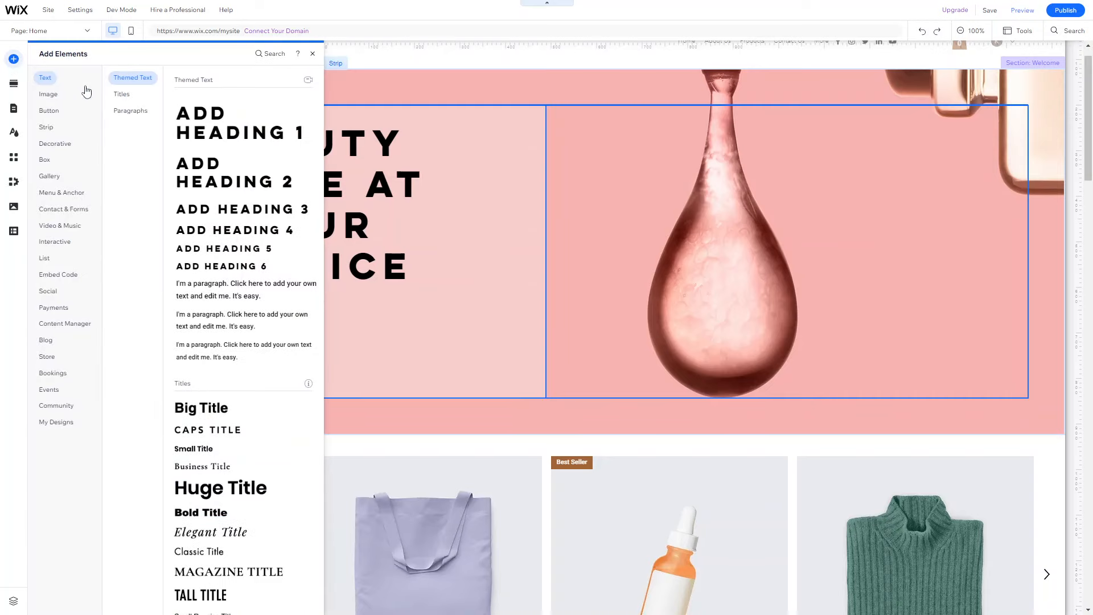
{"action": "left_click", "coordinate": [130, 110]}
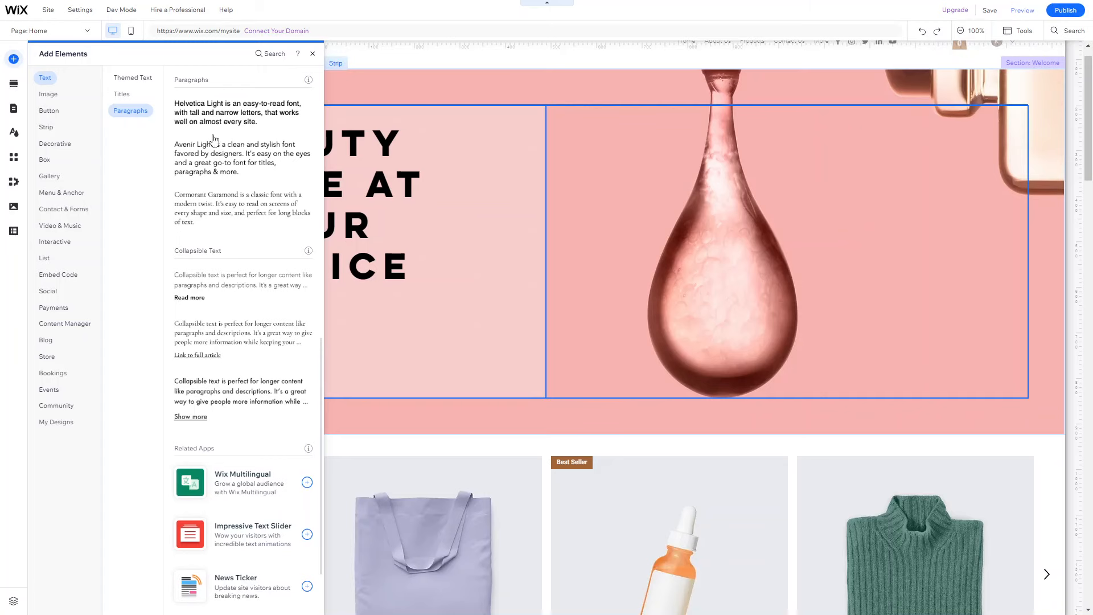
{"action": "left_click_drag", "start_coordinate": [237, 136], "coordinate": [224, 334]}
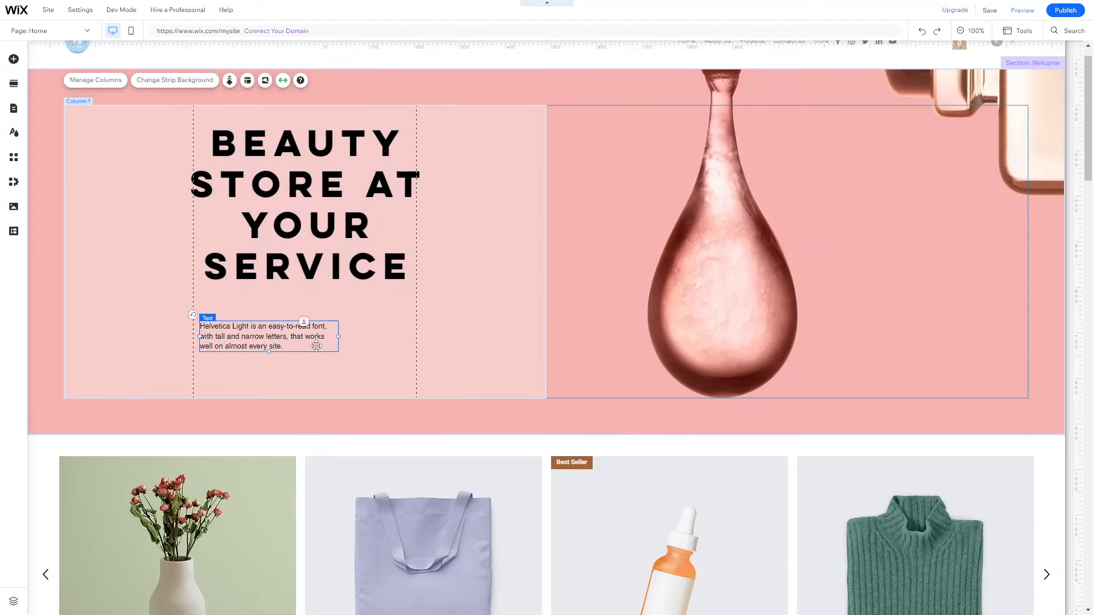
{"action": "left_click_drag", "start_coordinate": [338, 336], "coordinate": [417, 340]}
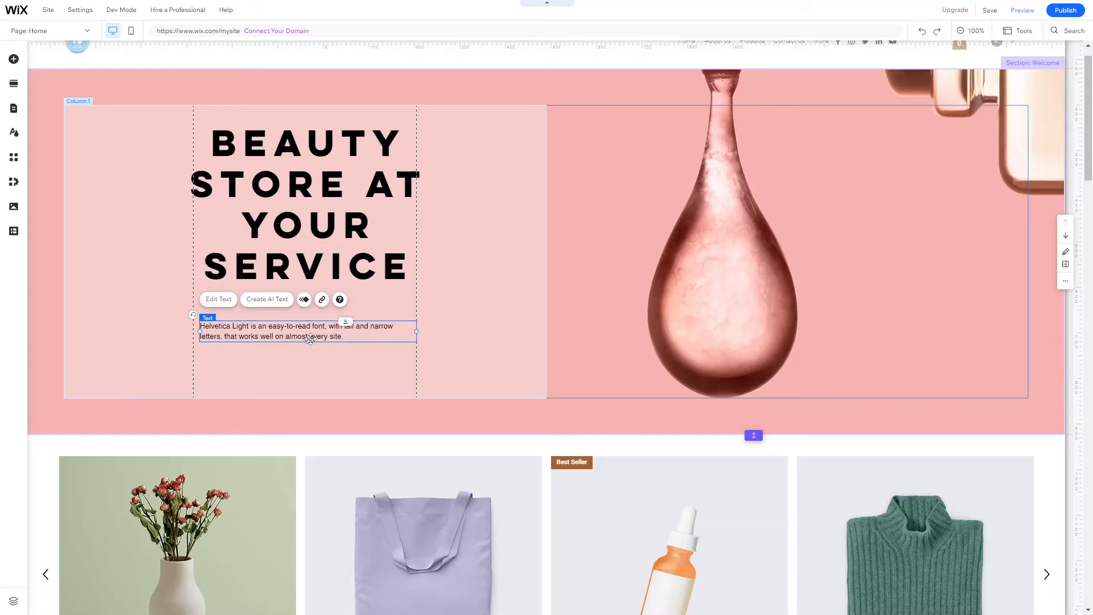
{"action": "left_click_drag", "start_coordinate": [309, 339], "coordinate": [309, 370]}
Step: Centre-align the new welcome paragraph and apply the Paragraph 1 text theme to it
{"action": "left_click", "coordinate": [226, 300]}
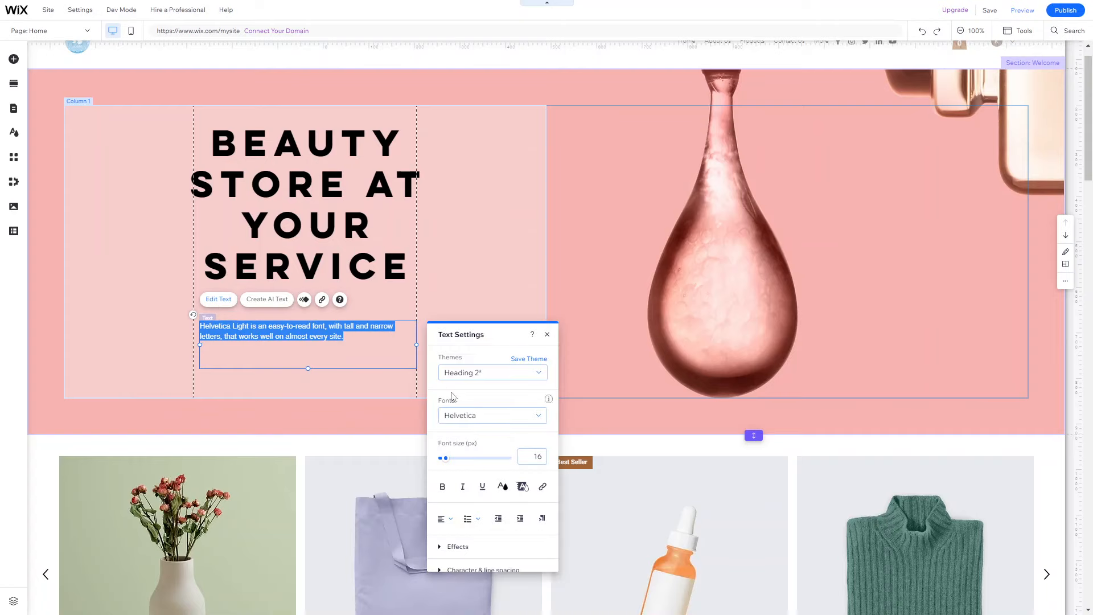
{"action": "left_click", "coordinate": [449, 519]}
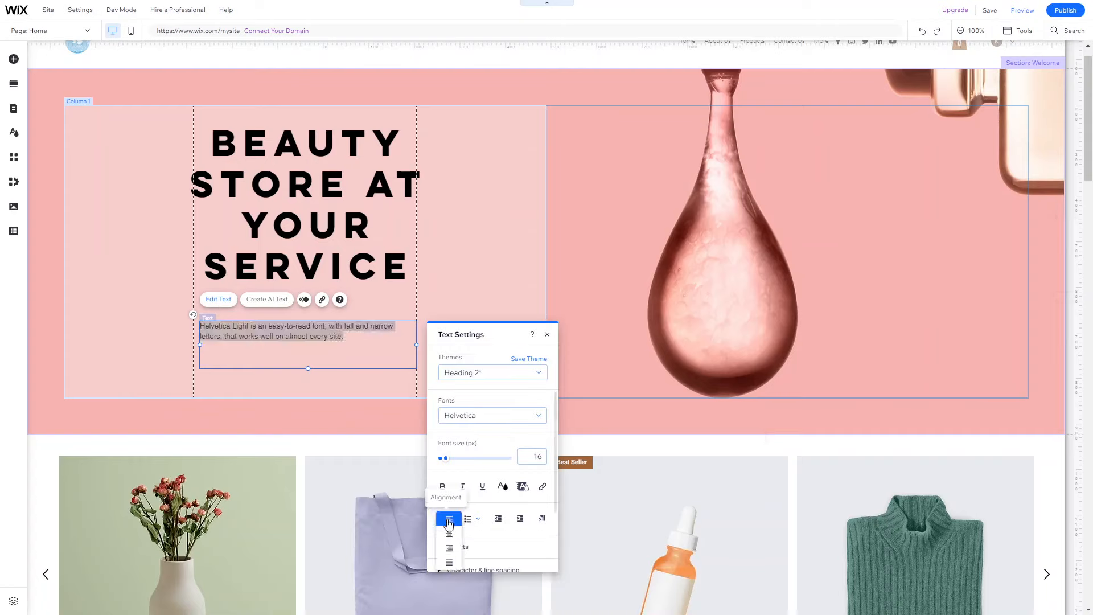
{"action": "left_click", "coordinate": [450, 534]}
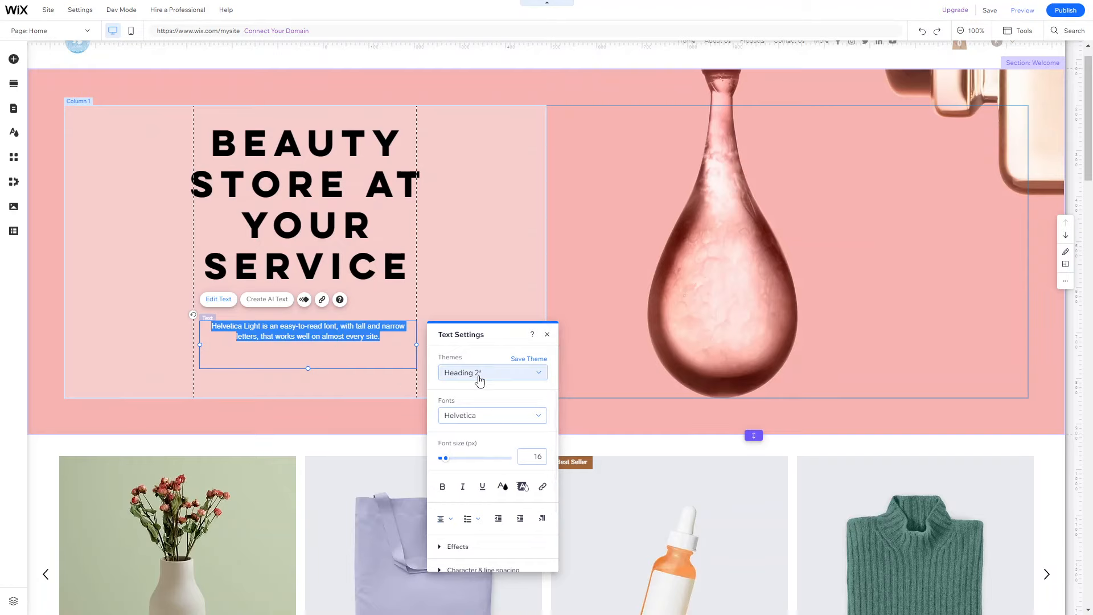
{"action": "left_click", "coordinate": [481, 375]}
{"action": "left_click", "coordinate": [487, 550]}
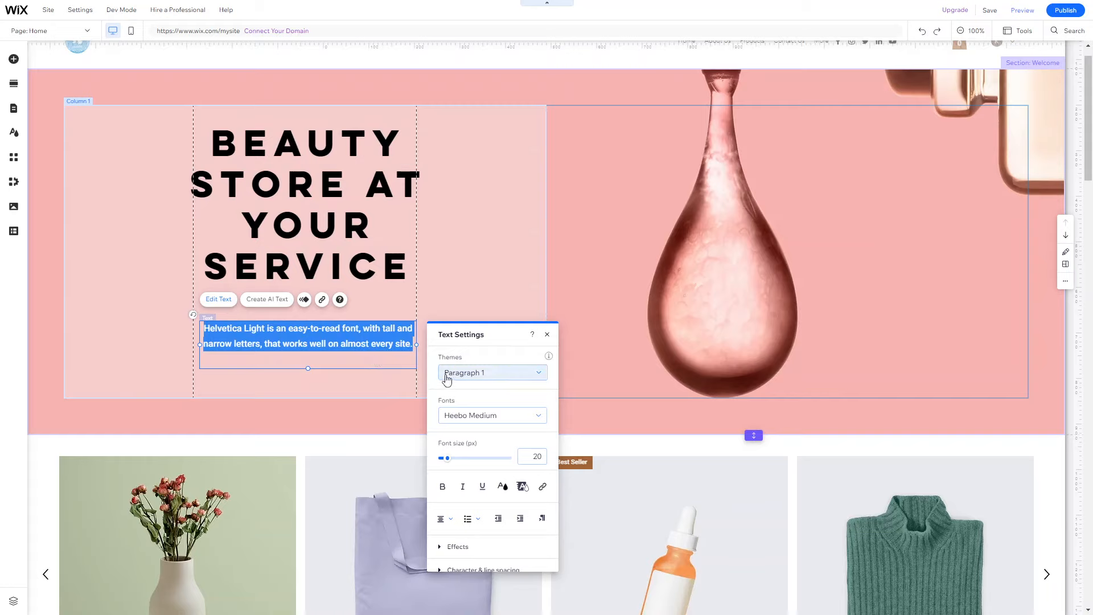
{"action": "left_click", "coordinate": [378, 300]}
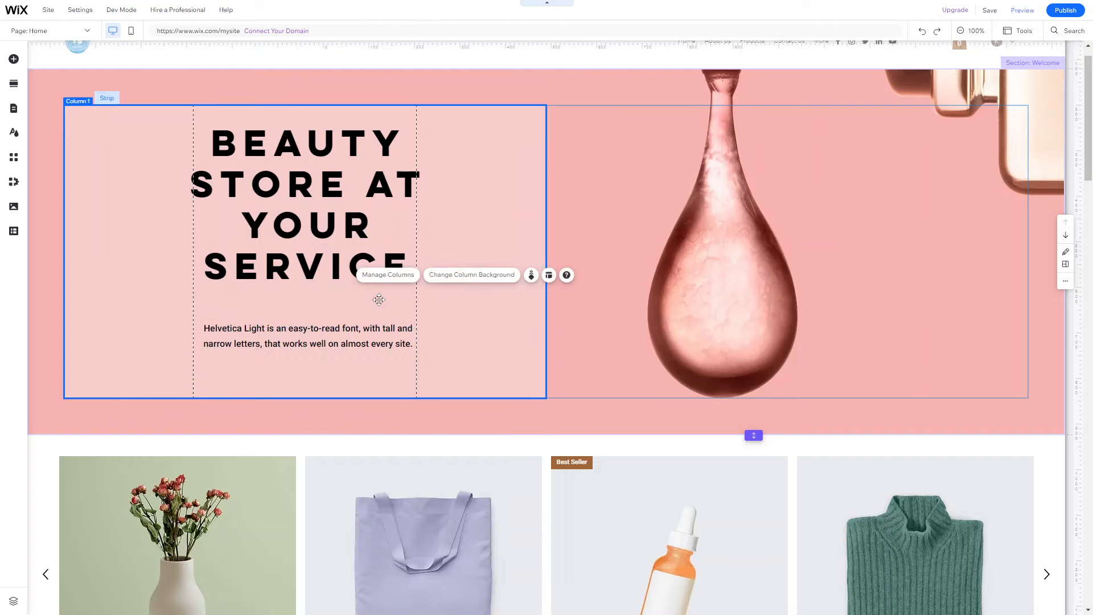
Step: Move the welcome paragraph slightly closer to the headline and append "Lorem Ipsum" to its text
{"action": "left_click", "coordinate": [311, 346]}
{"action": "mouse_move", "coordinate": [311, 346]}
{"action": "left_mouse_down"}
{"action": "mouse_move", "coordinate": [312, 333]}
{"action": "mouse_move", "coordinate": [308, 341]}
{"action": "left_mouse_up"}
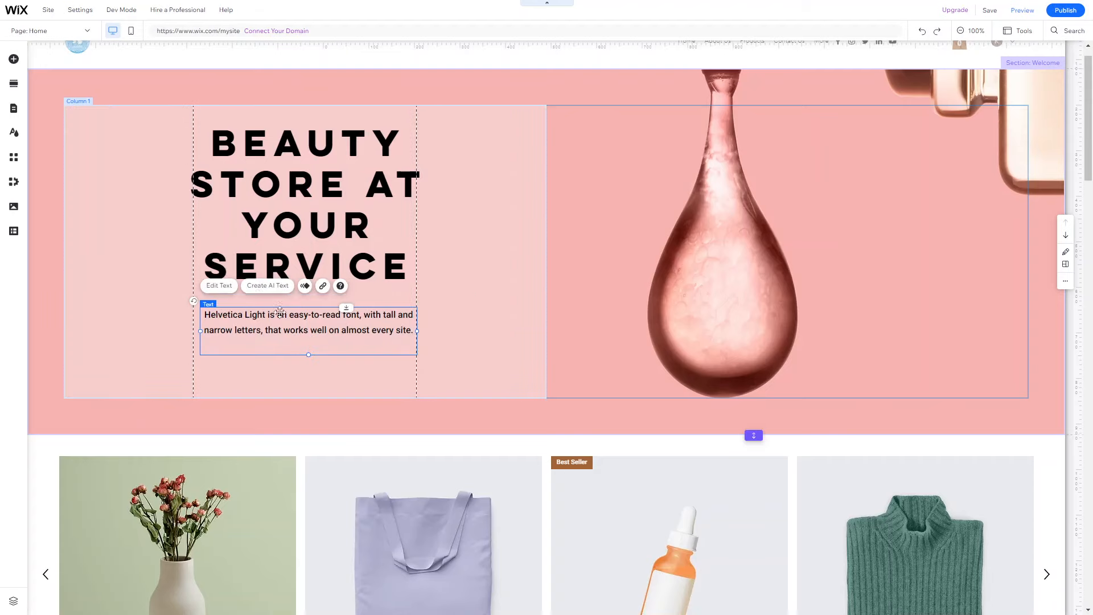
{"action": "left_click", "coordinate": [221, 286]}
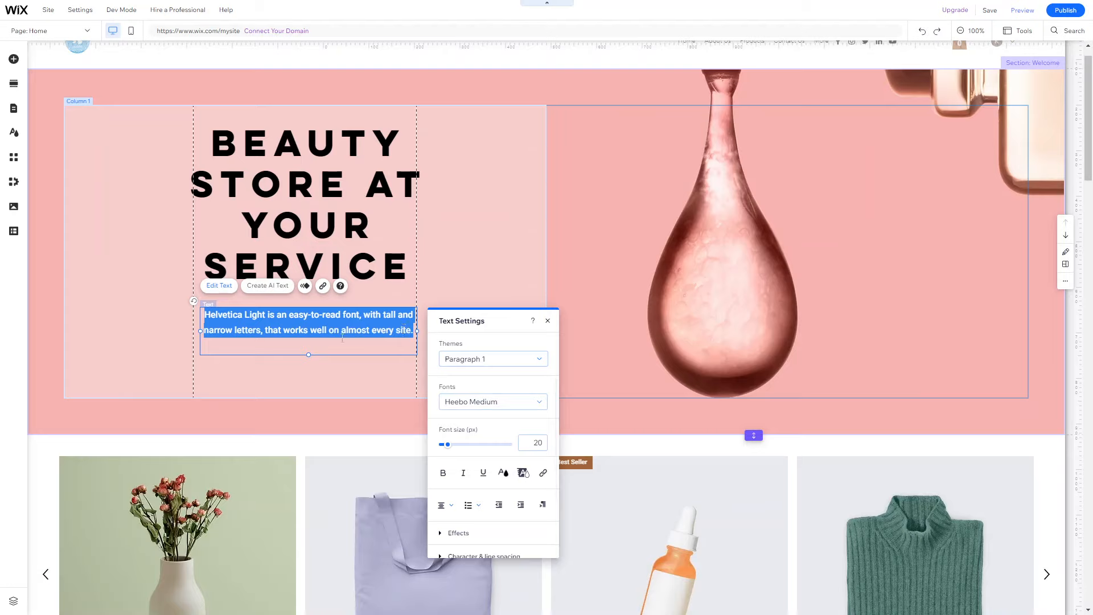
{"action": "left_click", "coordinate": [270, 334]}
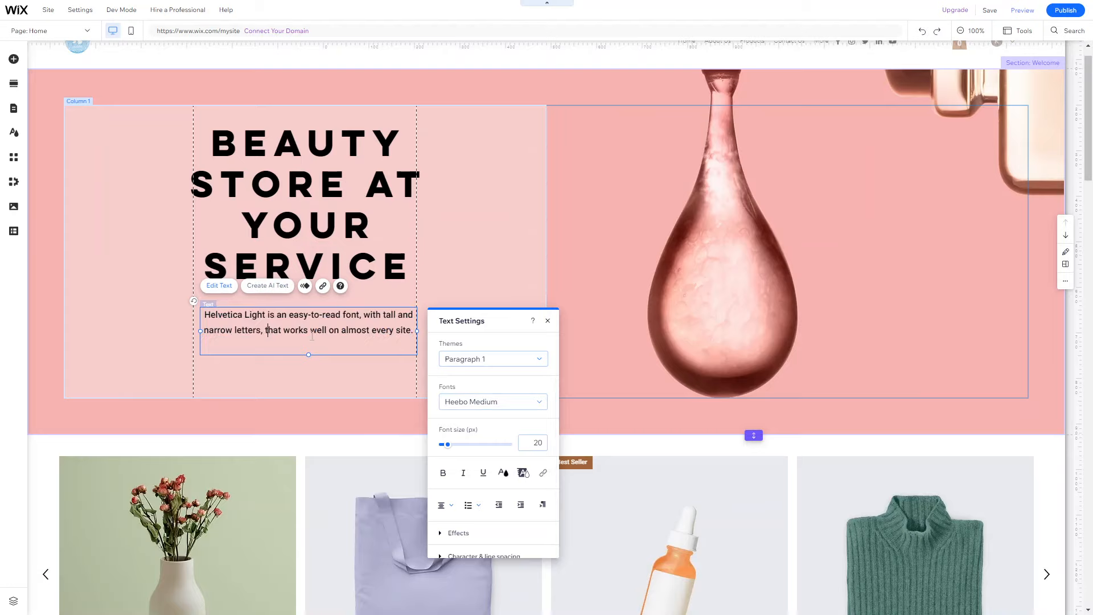
{"action": "type", "text": "Lorem"}
{"action": "scroll", "coordinate": [417, 337], "scroll_direction": "down", "scroll_amount": 10}
{"action": "scroll", "coordinate": [349, 244], "scroll_direction": "up", "scroll_amount": 10}
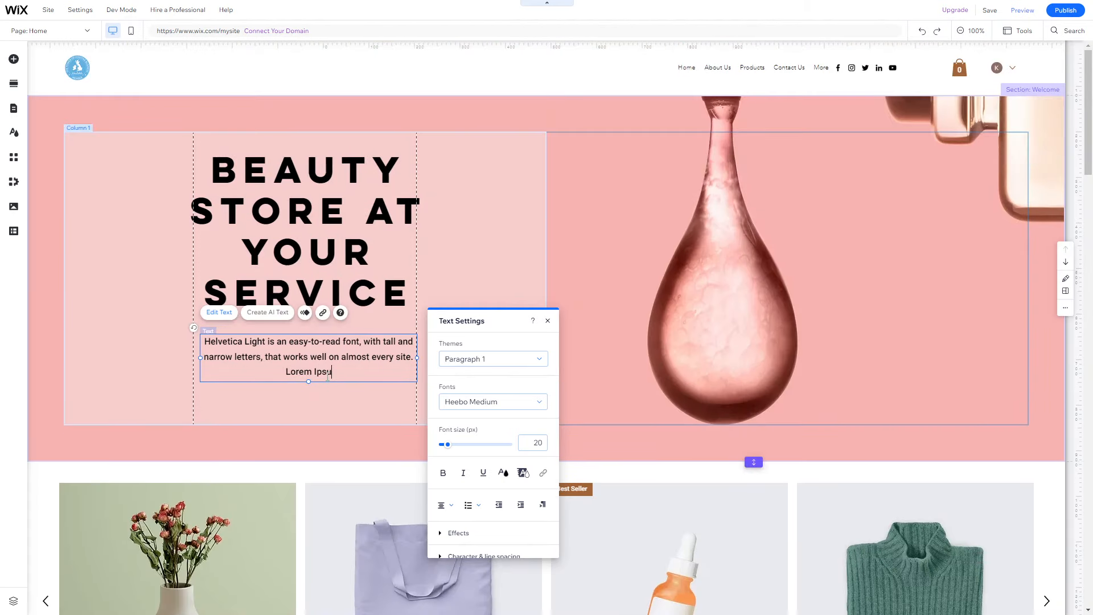
{"action": "left_click", "coordinate": [321, 408]}
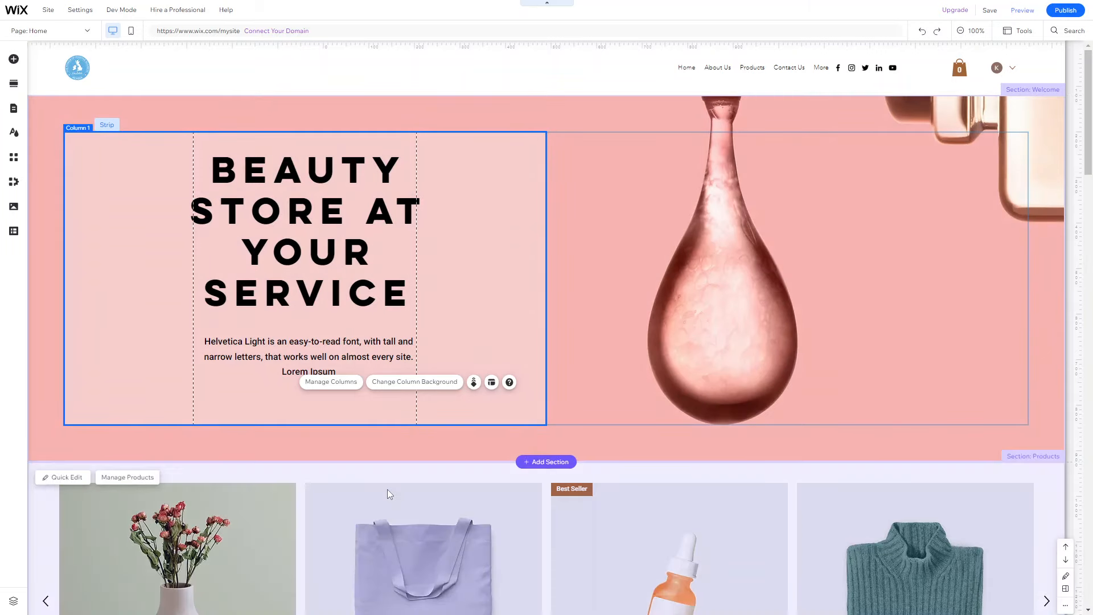
Step: Extend the Products section's lower edge downward and move the product slider gallery lower, leaving room above it
{"action": "scroll", "coordinate": [388, 490], "scroll_direction": "down", "scroll_amount": 2}
{"action": "scroll", "coordinate": [387, 490], "scroll_direction": "down", "scroll_amount": 2}
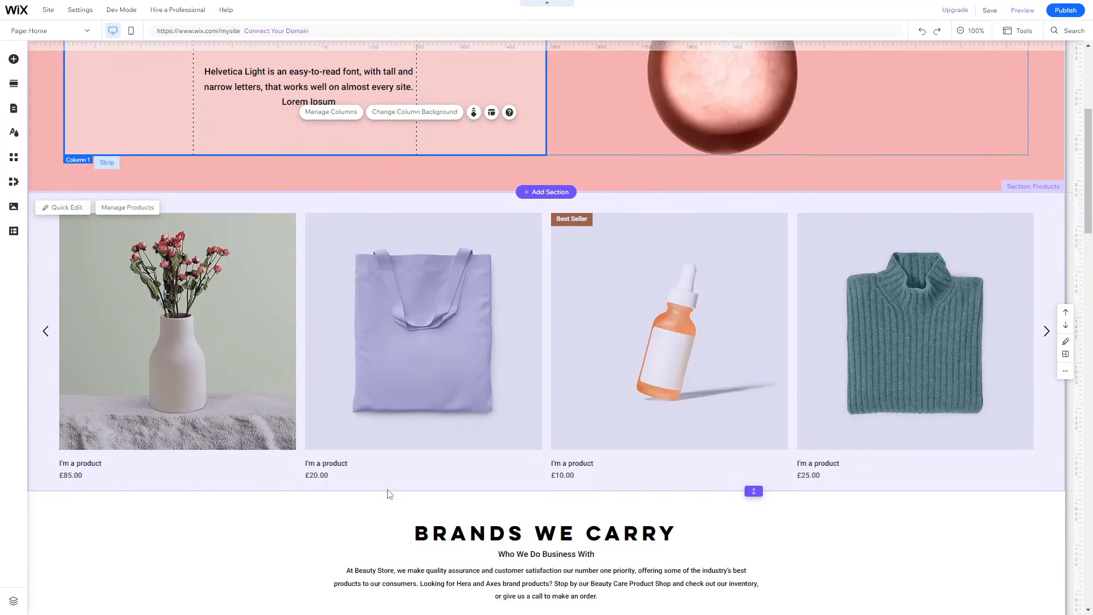
{"action": "scroll", "coordinate": [458, 473], "scroll_direction": "down", "scroll_amount": 2}
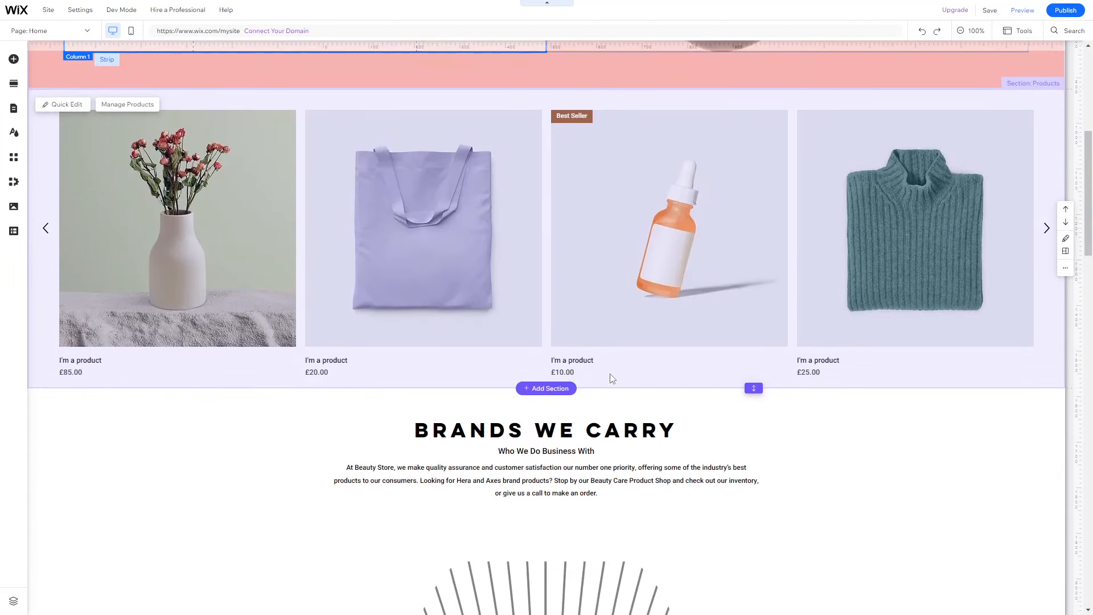
{"action": "scroll", "coordinate": [603, 107], "scroll_direction": "up", "scroll_amount": 1}
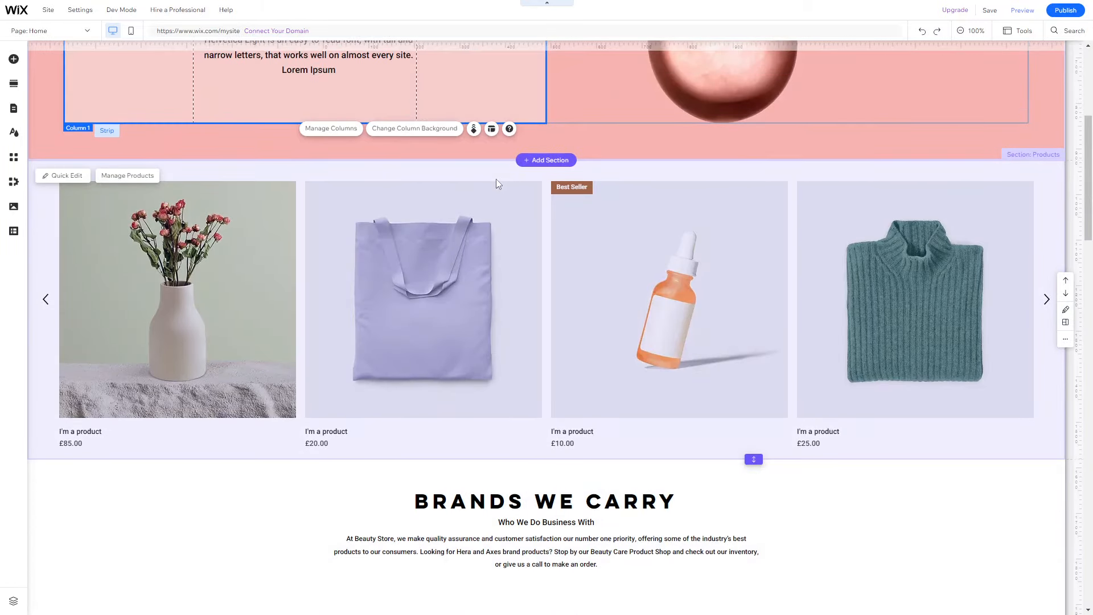
{"action": "left_click_drag", "start_coordinate": [753, 458], "coordinate": [732, 603]}
{"action": "left_click", "coordinate": [643, 265]}
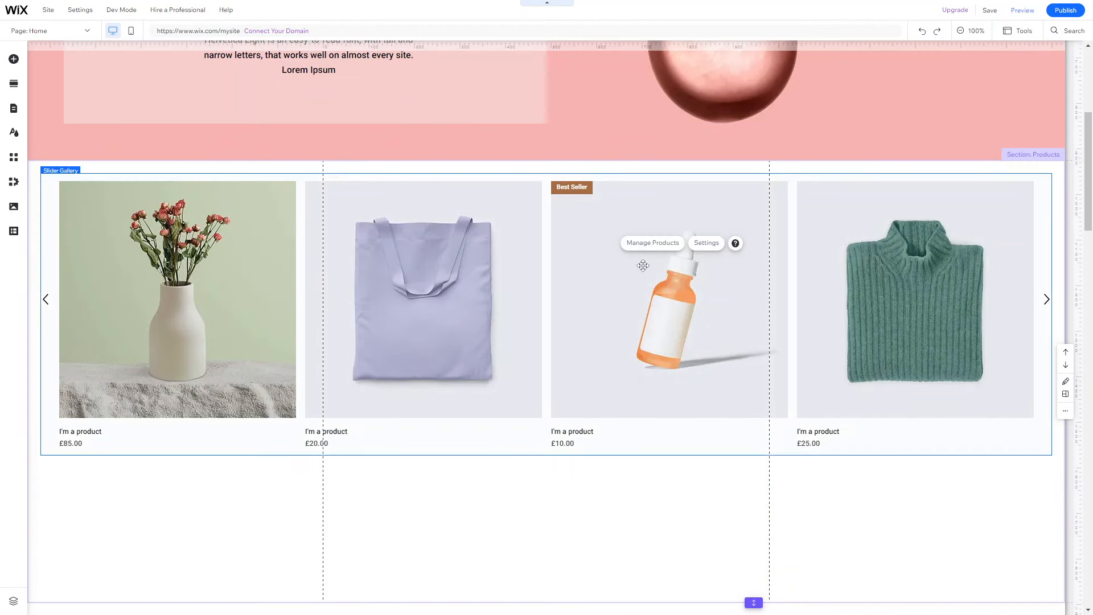
{"action": "left_click_drag", "start_coordinate": [641, 283], "coordinate": [638, 381]}
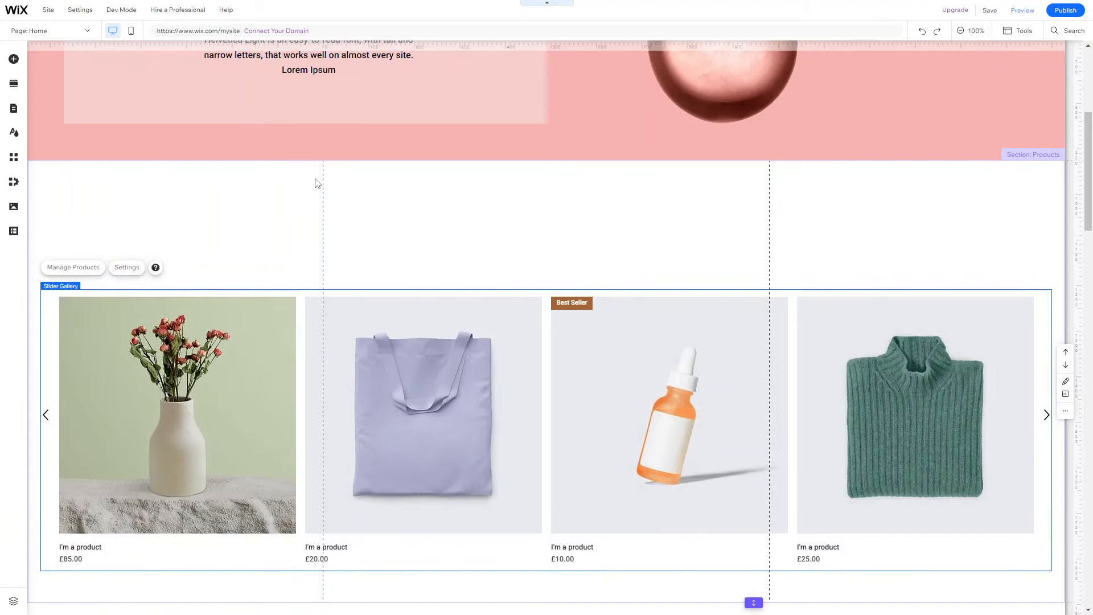
Step: Add a themed Heading 3 text element in the empty space above the product slider gallery
{"action": "left_click", "coordinate": [14, 59]}
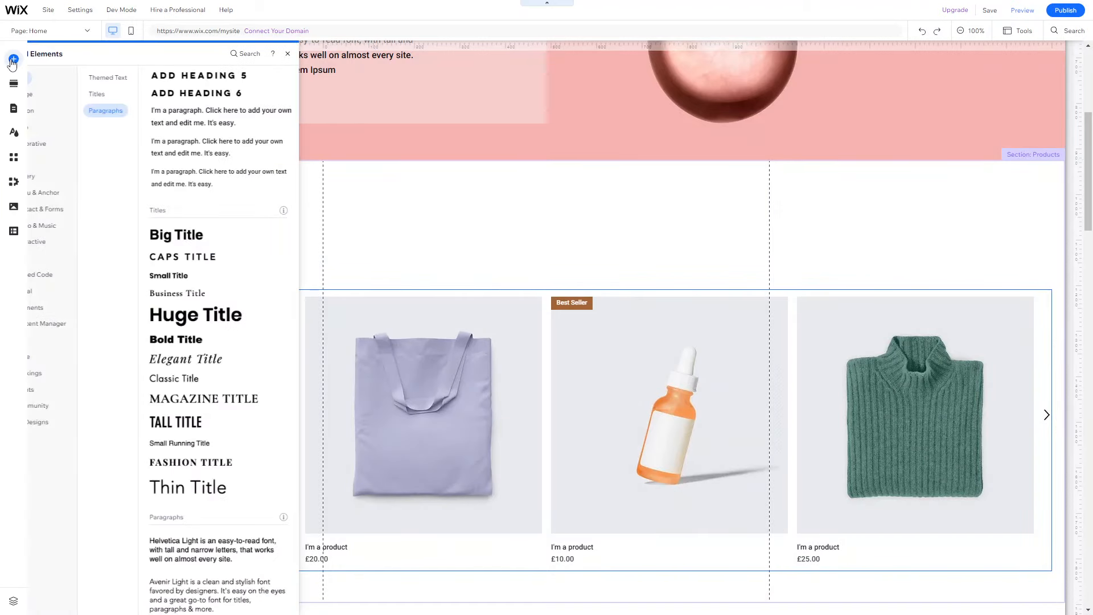
{"action": "left_click", "coordinate": [133, 80]}
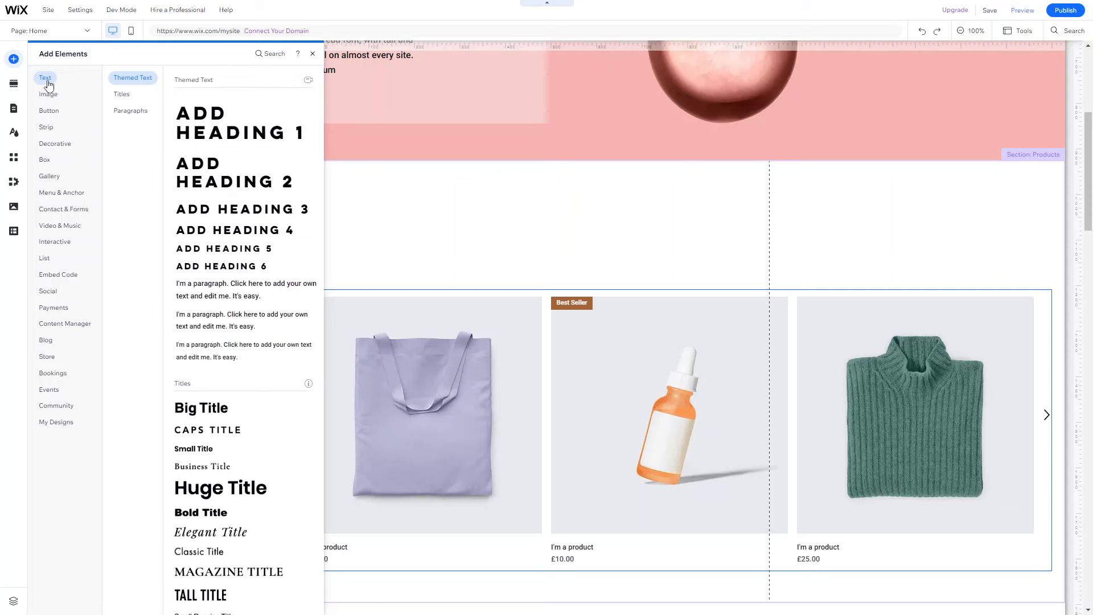
{"action": "left_click", "coordinate": [112, 110]}
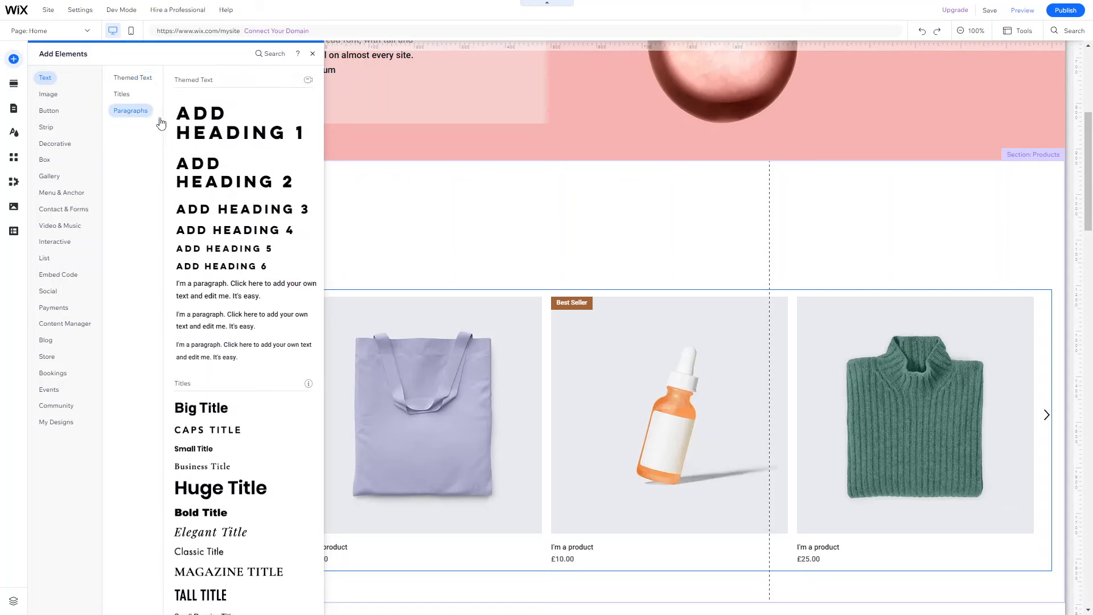
{"action": "left_click", "coordinate": [125, 95]}
{"action": "left_click", "coordinate": [126, 77]}
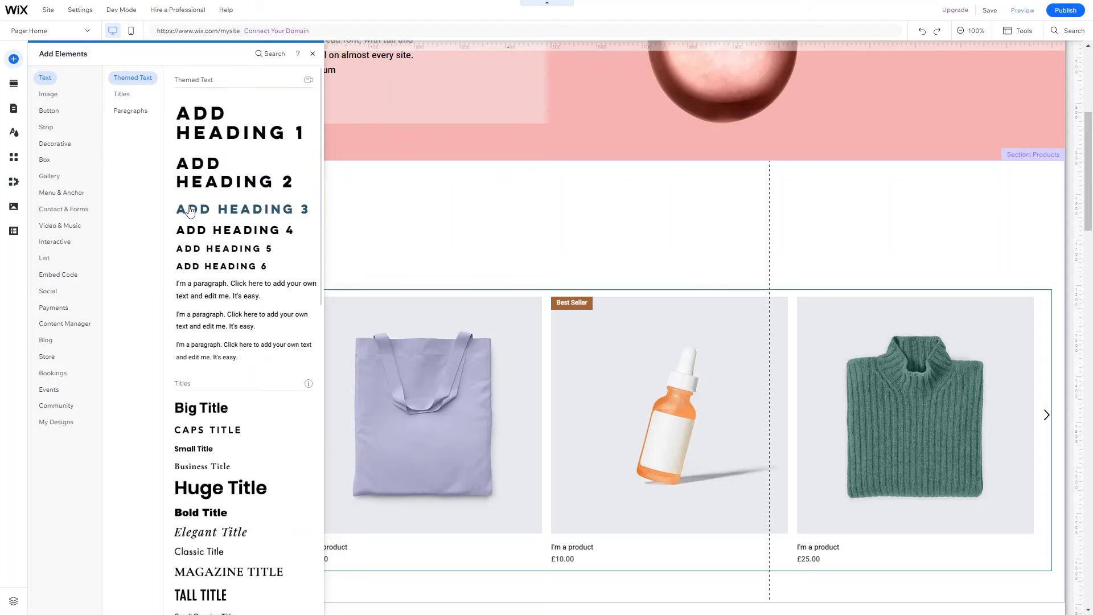
{"action": "mouse_move", "coordinate": [192, 211]}
{"action": "left_mouse_down"}
{"action": "mouse_move", "coordinate": [301, 223]}
{"action": "mouse_move", "coordinate": [510, 286]}
{"action": "mouse_move", "coordinate": [452, 205]}
{"action": "mouse_move", "coordinate": [511, 218]}
{"action": "mouse_move", "coordinate": [548, 200]}
{"action": "mouse_move", "coordinate": [478, 210]}
{"action": "mouse_move", "coordinate": [503, 206]}
{"action": "left_mouse_up"}
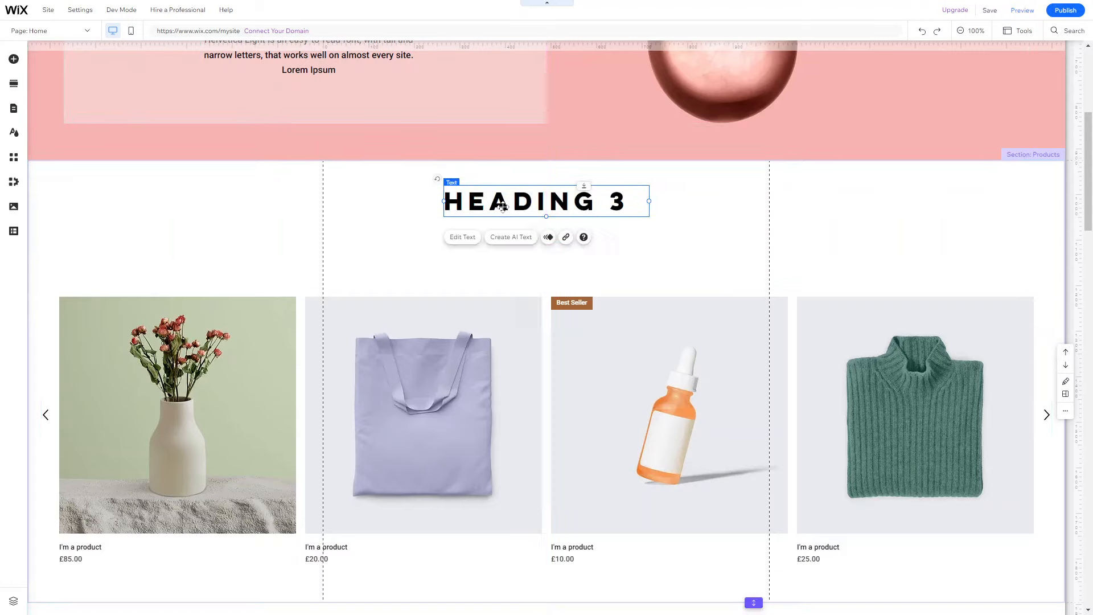
Step: Replace the new heading's text with "BESTSELLERS" and centre-align it
{"action": "left_click", "coordinate": [462, 238]}
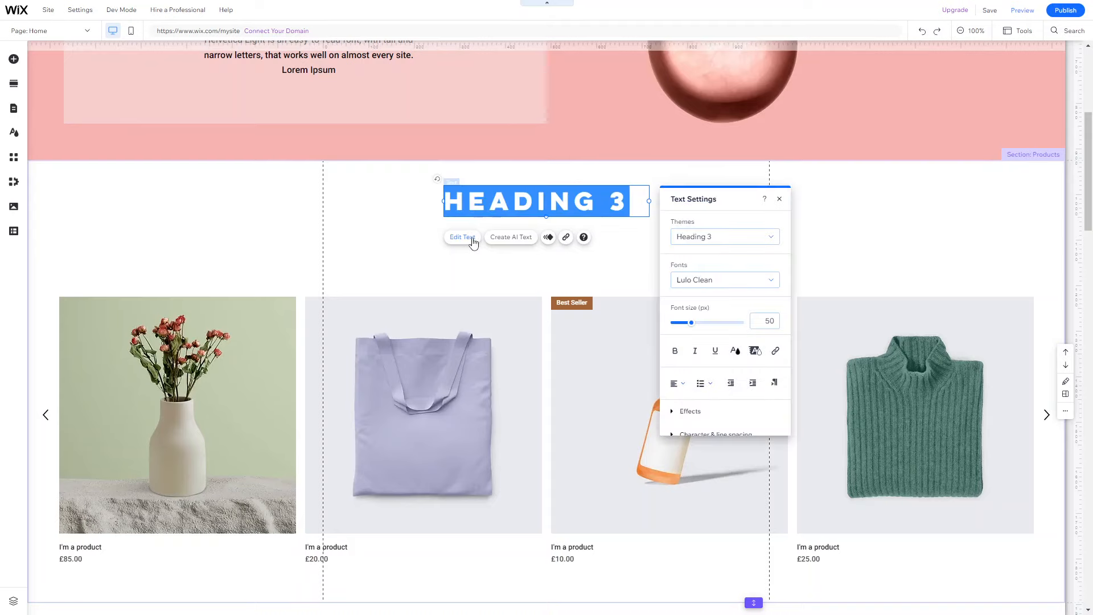
{"action": "type", "text": "BEST"}
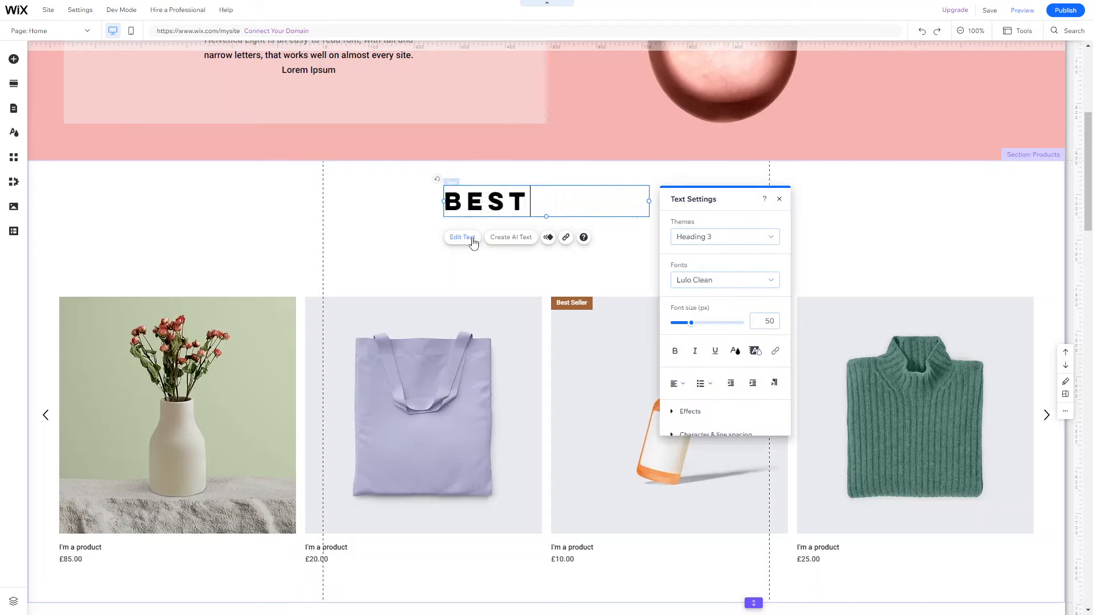
{"action": "type", "text": "SELLERS"}
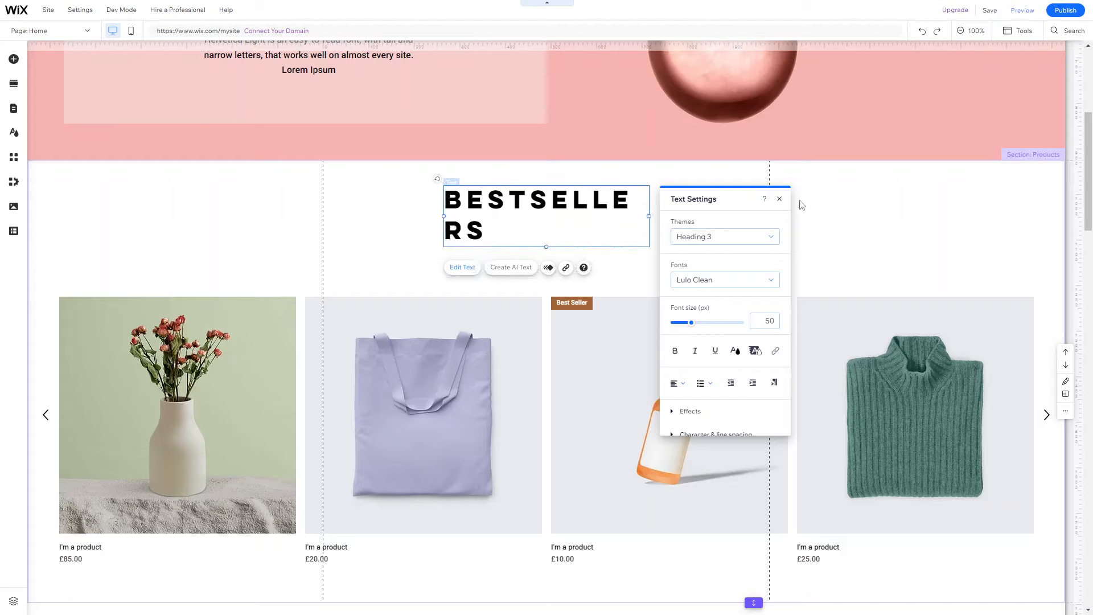
{"action": "left_click", "coordinate": [678, 382]}
{"action": "left_click", "coordinate": [678, 402]}
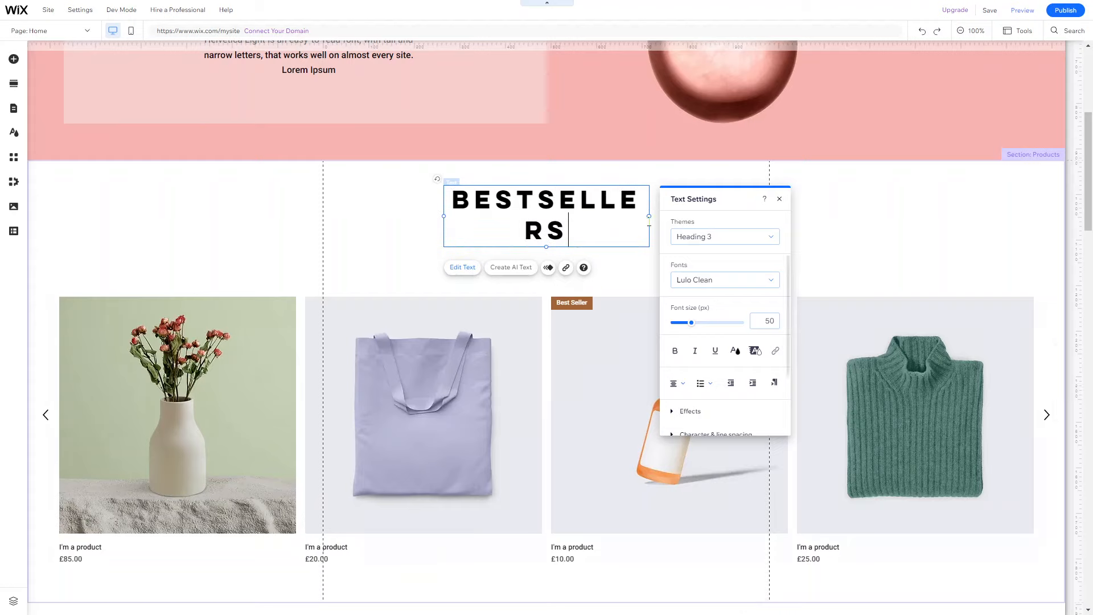
{"action": "left_click", "coordinate": [780, 200]}
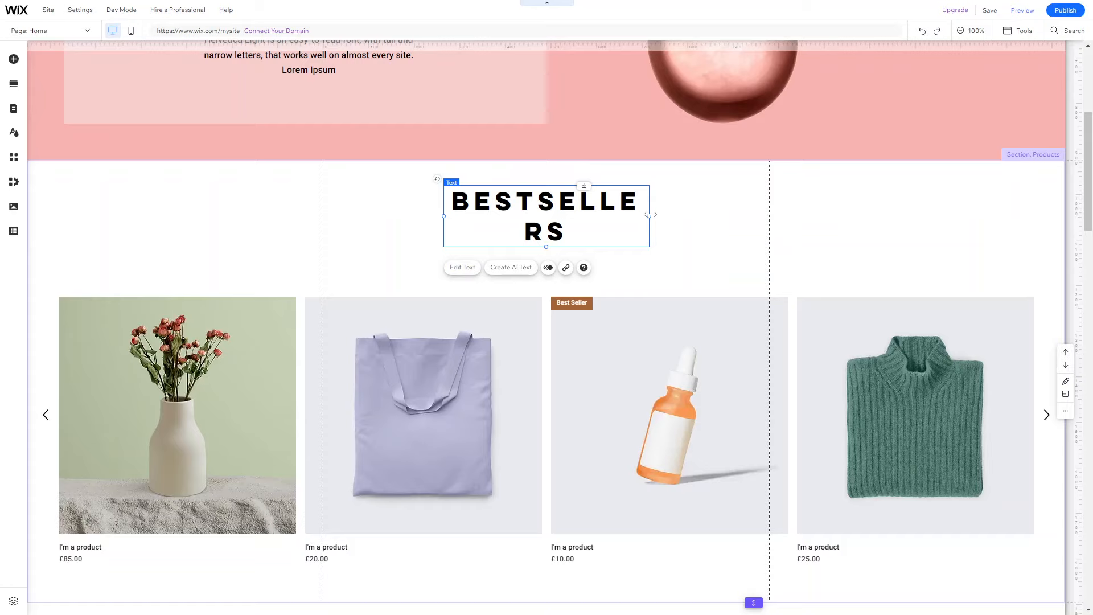
Step: Widen the BESTSELLERS heading to fit on one line, centre it in the section, and move the product gallery up closer to it
{"action": "left_click_drag", "start_coordinate": [649, 214], "coordinate": [683, 209]}
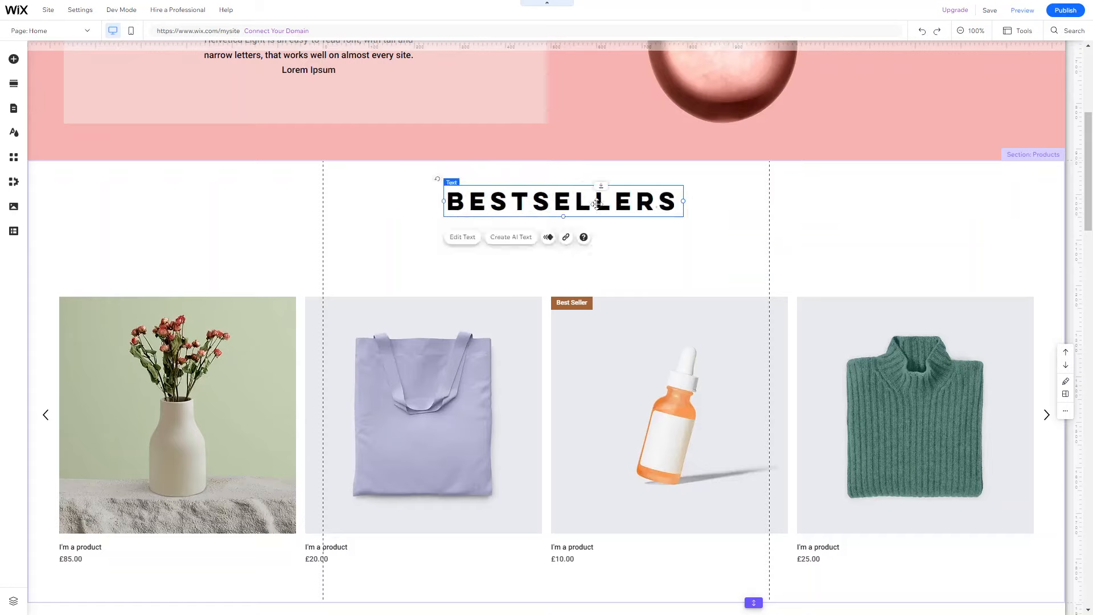
{"action": "left_click_drag", "start_coordinate": [596, 203], "coordinate": [582, 212]}
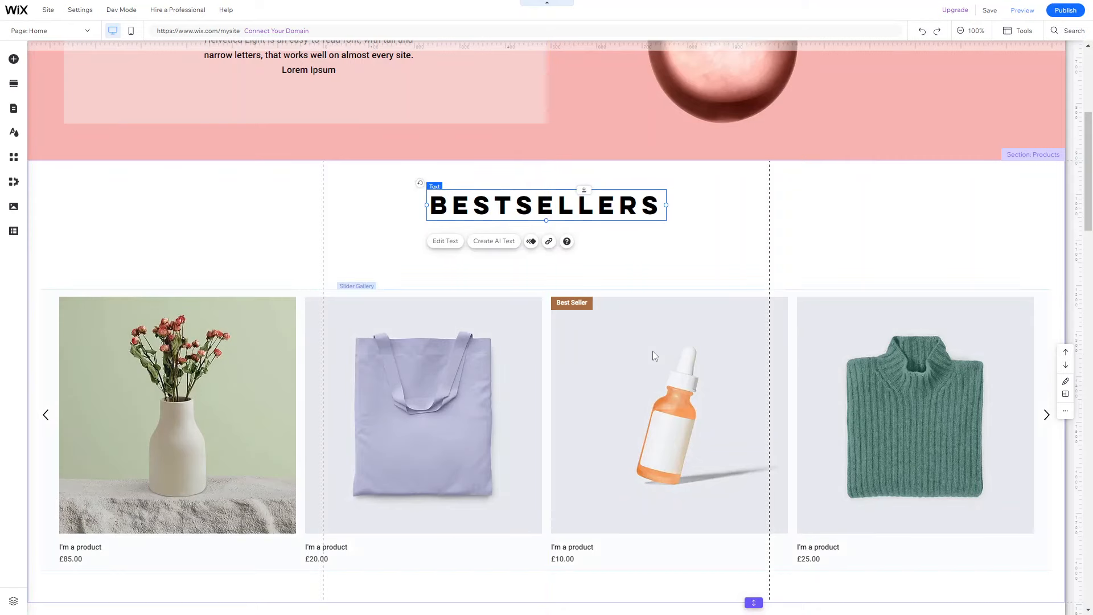
{"action": "left_click_drag", "start_coordinate": [652, 352], "coordinate": [650, 316]}
{"action": "scroll", "coordinate": [626, 296], "scroll_direction": "up", "scroll_amount": 5}
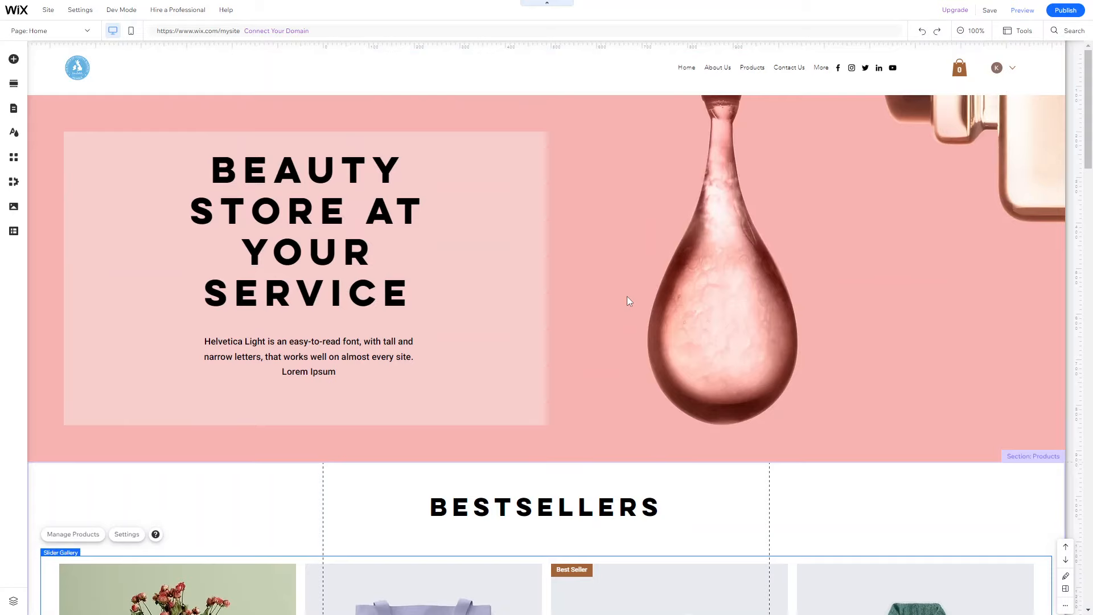
{"action": "scroll", "coordinate": [518, 194], "scroll_direction": "down", "scroll_amount": 2}
{"action": "scroll", "coordinate": [465, 171], "scroll_direction": "up", "scroll_amount": 2}
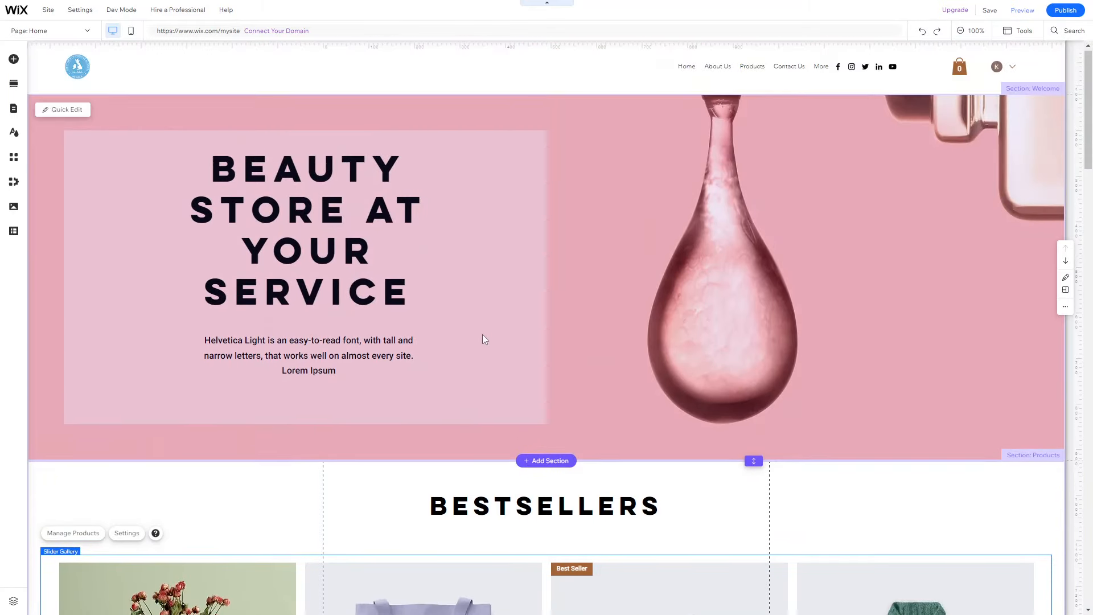
Step: Review the home page from the welcome banner through the bestsellers, brands, contact form, map and subscribe form
{"action": "scroll", "coordinate": [482, 335], "scroll_direction": "down", "scroll_amount": 4}
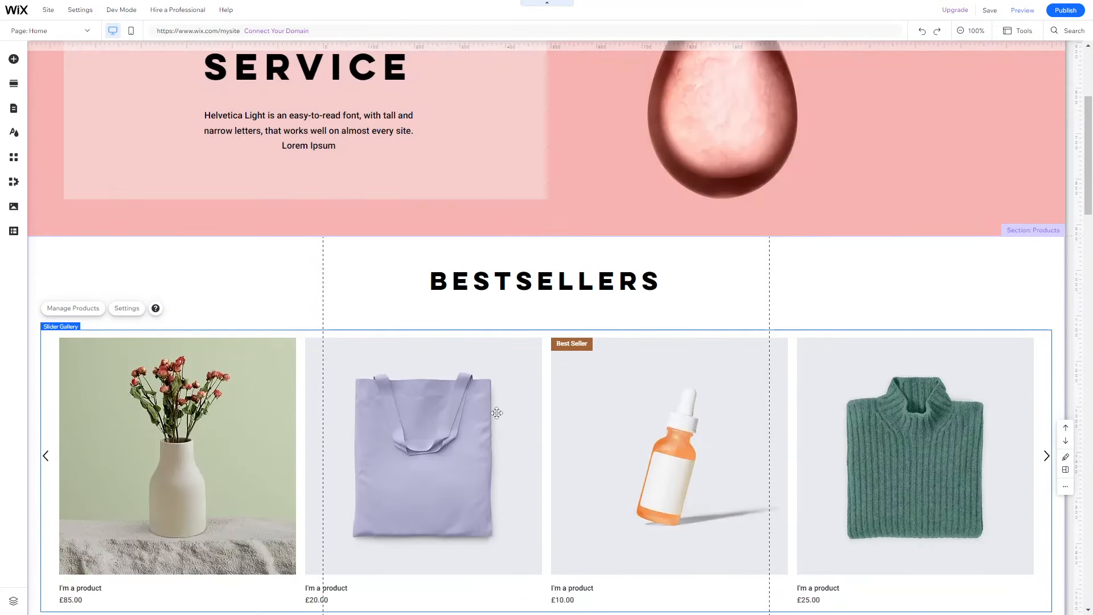
{"action": "scroll", "coordinate": [594, 280], "scroll_direction": "down", "scroll_amount": 1}
{"action": "scroll", "coordinate": [472, 485], "scroll_direction": "down", "scroll_amount": 6}
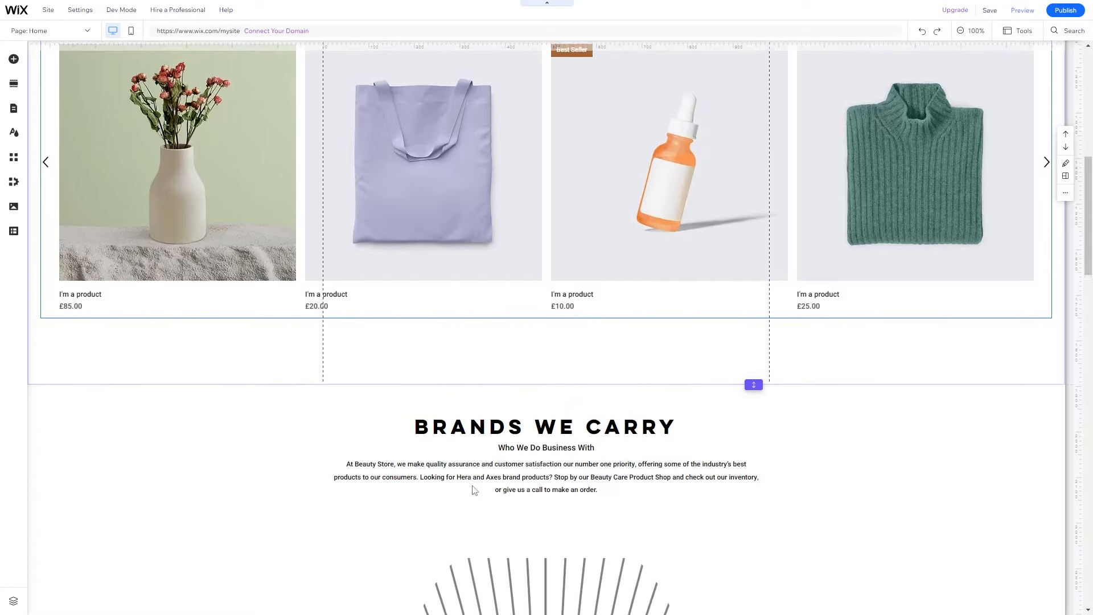
{"action": "scroll", "coordinate": [474, 490], "scroll_direction": "down", "scroll_amount": 2}
{"action": "scroll", "coordinate": [473, 486], "scroll_direction": "down", "scroll_amount": 2}
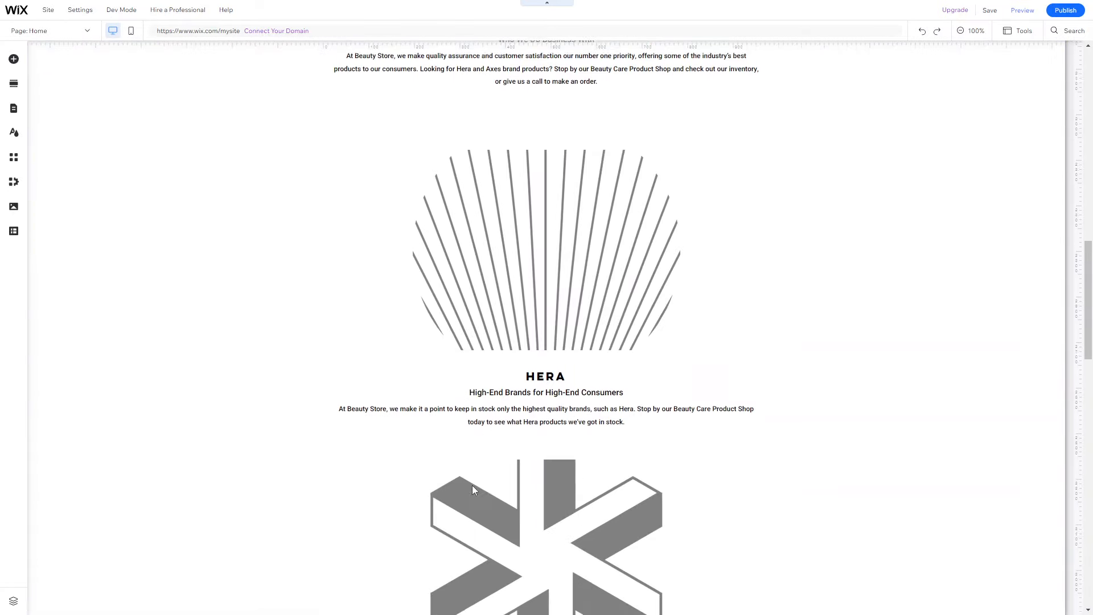
{"action": "scroll", "coordinate": [473, 485], "scroll_direction": "up", "scroll_amount": 11}
{"action": "scroll", "coordinate": [473, 485], "scroll_direction": "down", "scroll_amount": 8}
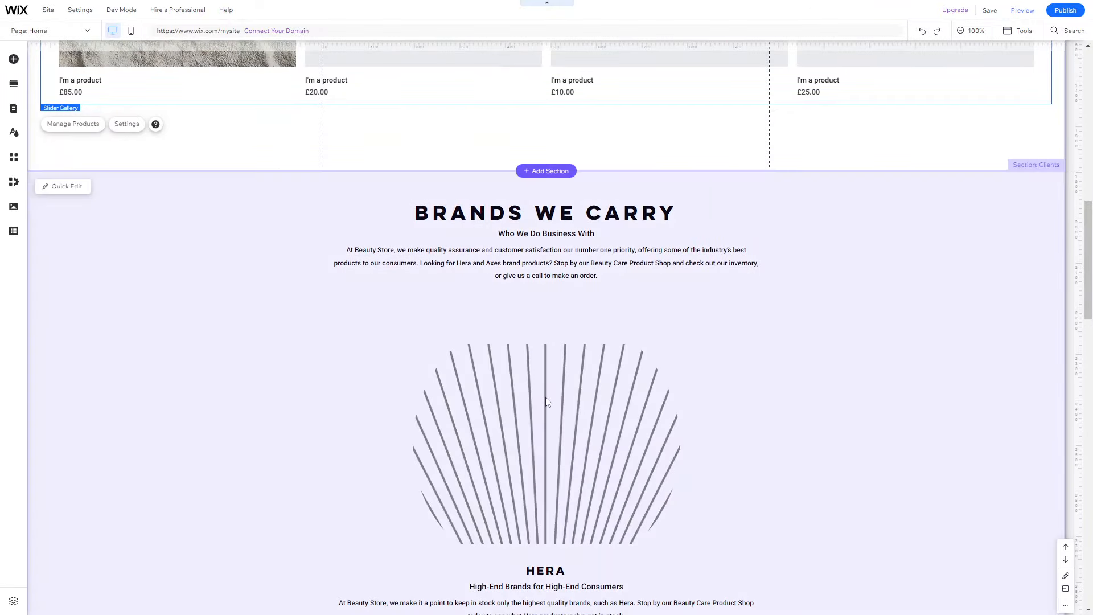
{"action": "scroll", "coordinate": [546, 402], "scroll_direction": "down", "scroll_amount": 6}
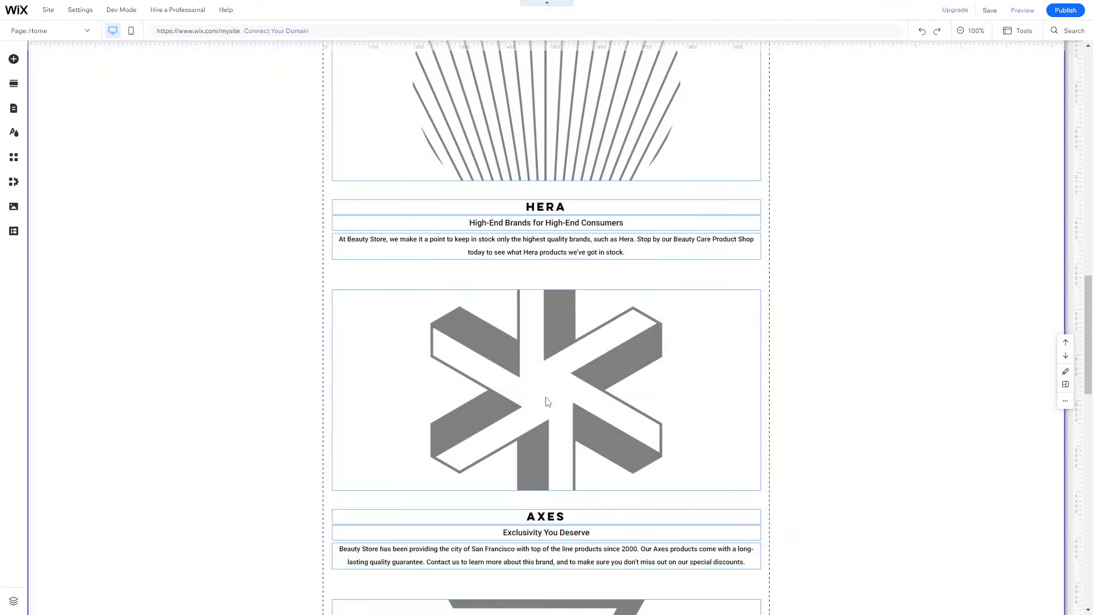
{"action": "left_click", "coordinate": [546, 399]}
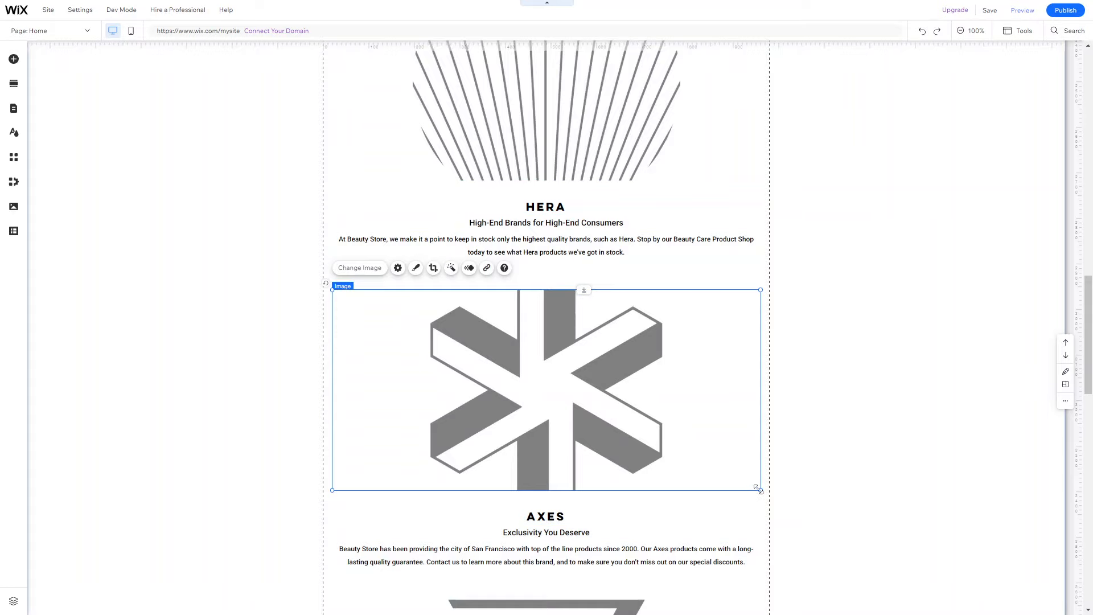
{"action": "scroll", "coordinate": [726, 489], "scroll_direction": "down", "scroll_amount": 15}
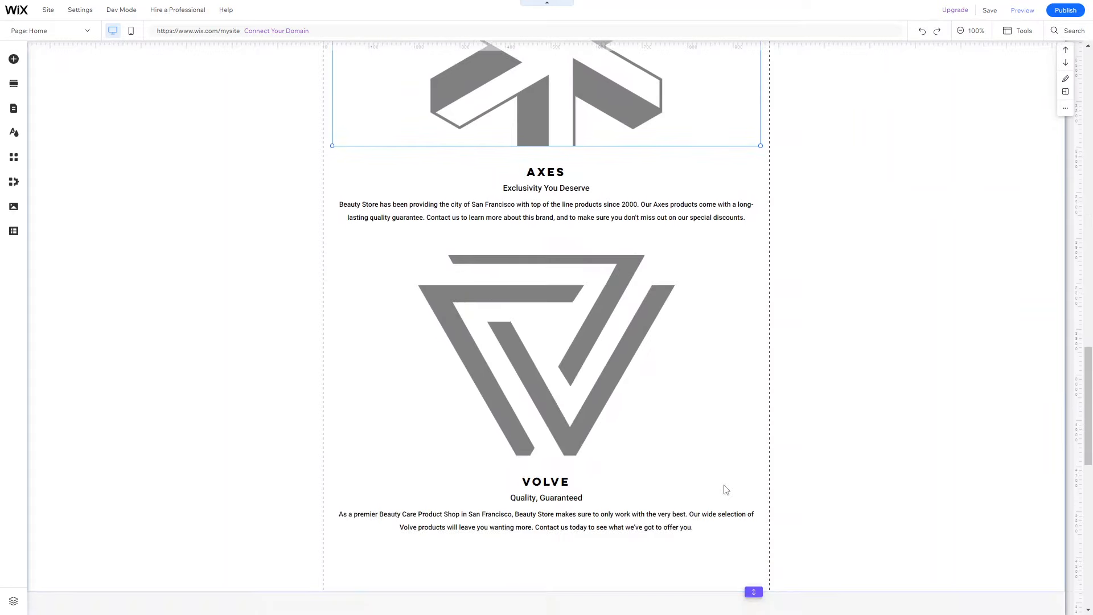
{"action": "scroll", "coordinate": [654, 289], "scroll_direction": "down", "scroll_amount": 4}
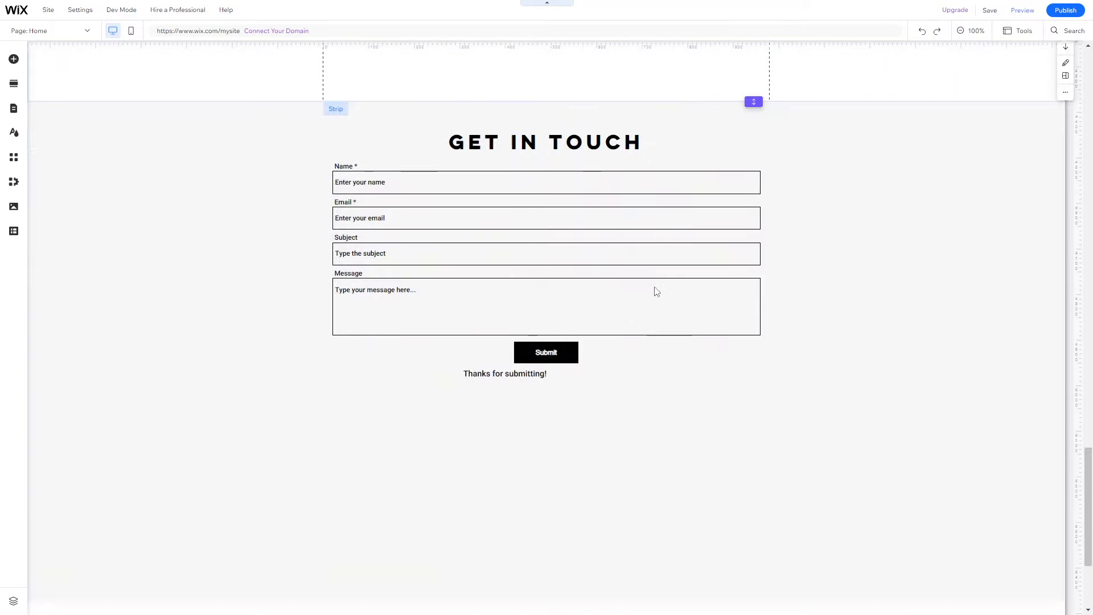
{"action": "scroll", "coordinate": [608, 399], "scroll_direction": "down", "scroll_amount": 3}
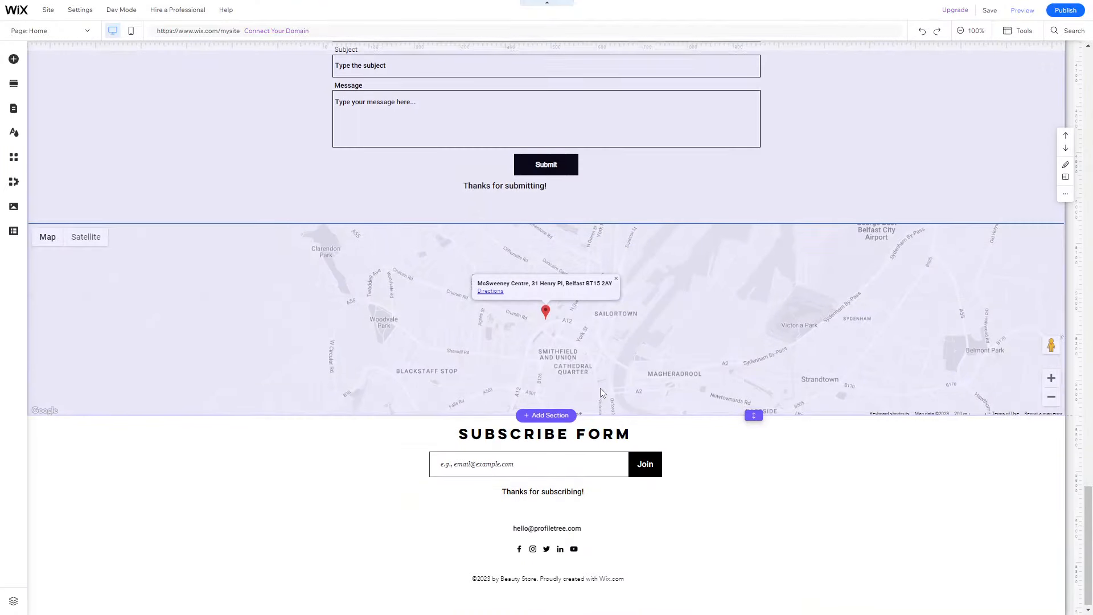
{"action": "scroll", "coordinate": [600, 387], "scroll_direction": "up", "scroll_amount": 7}
{"action": "scroll", "coordinate": [600, 388], "scroll_direction": "up", "scroll_amount": 20}
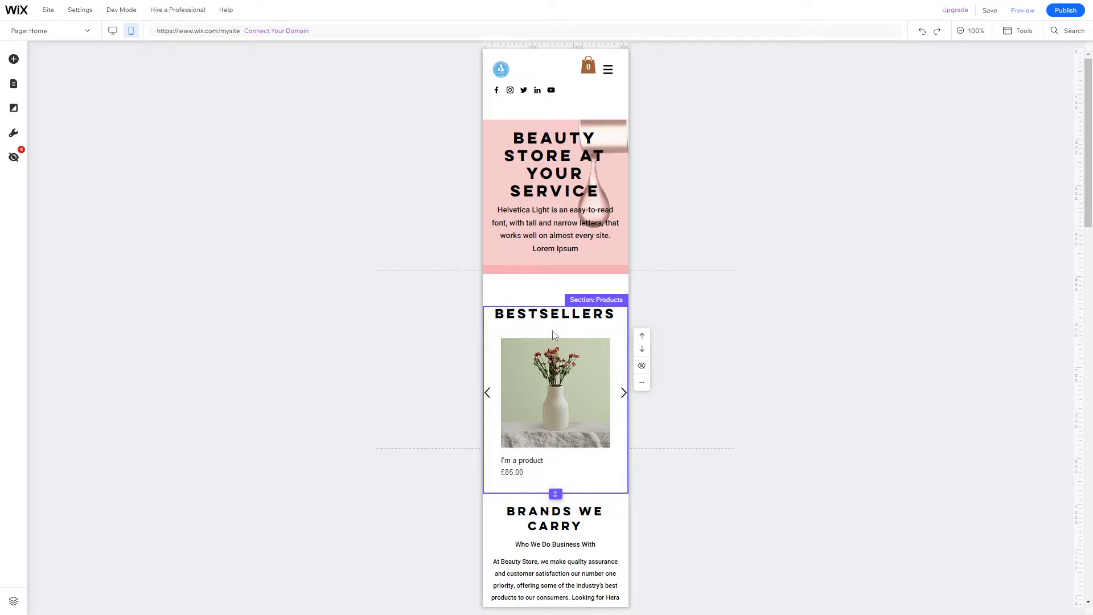
Step: In the mobile layout of the home page, move the product gallery slightly lower to leave more space beneath the BESTSELLERS heading
{"action": "left_click_drag", "start_coordinate": [553, 335], "coordinate": [553, 344]}
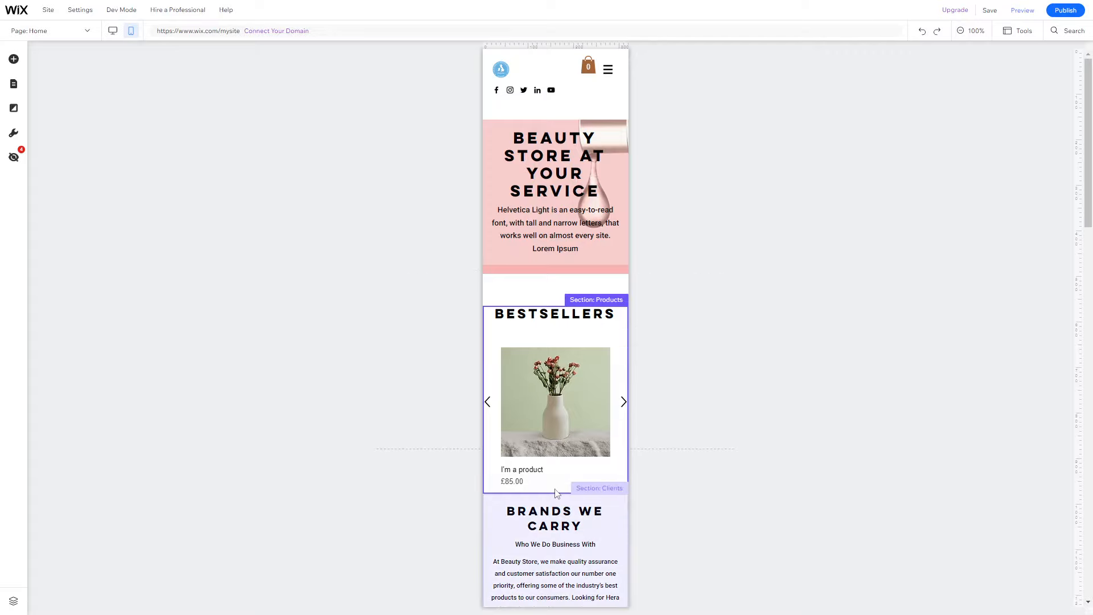
{"action": "left_click_drag", "start_coordinate": [590, 385], "coordinate": [590, 378]}
{"action": "scroll", "coordinate": [581, 427], "scroll_direction": "down", "scroll_amount": 15}
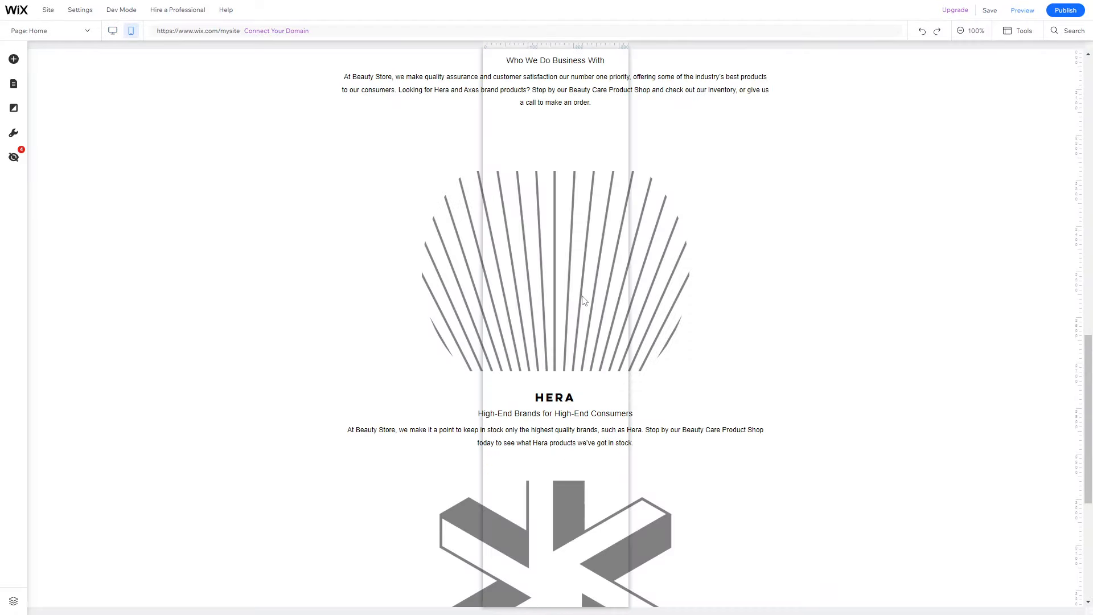
{"action": "scroll", "coordinate": [581, 296], "scroll_direction": "up", "scroll_amount": 16}
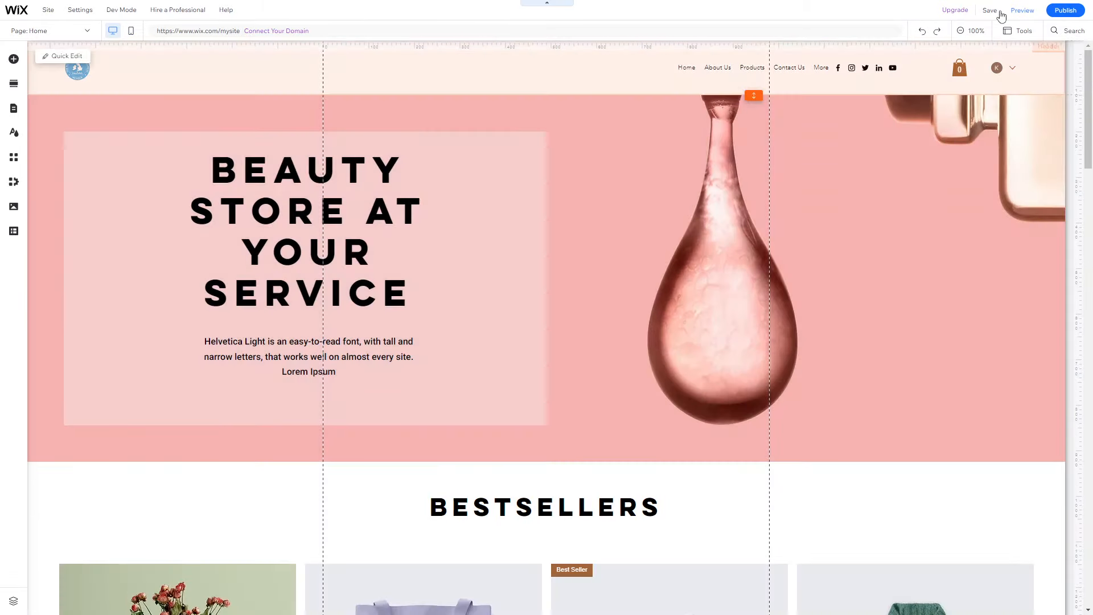
Step: Save the site under a free Wix.com domain with the address ending "beauty-store"
{"action": "left_click", "coordinate": [1000, 14]}
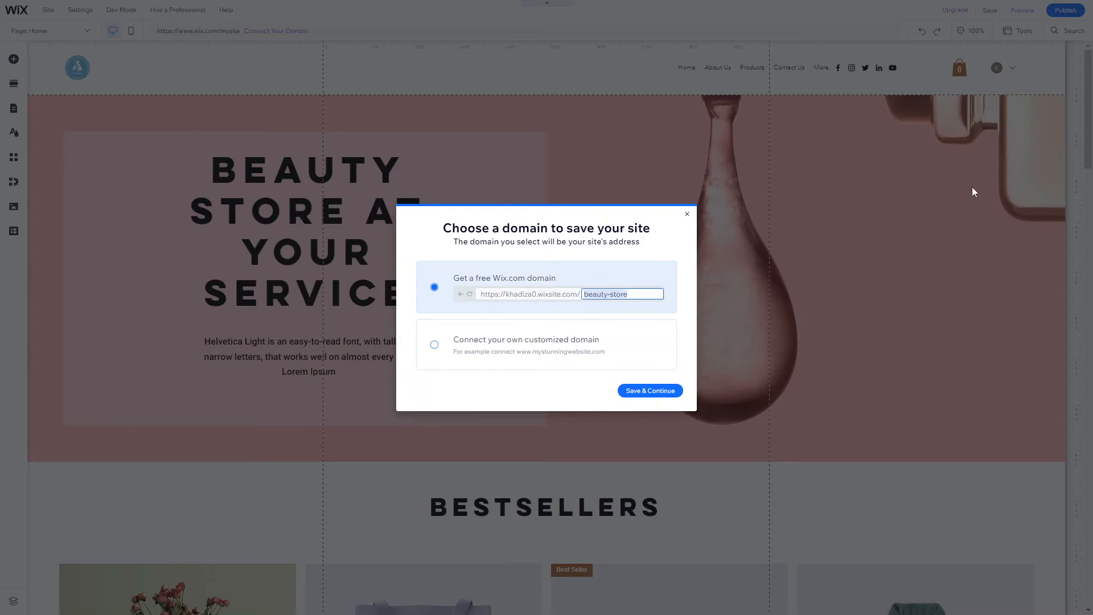
{"action": "left_click", "coordinate": [649, 390]}
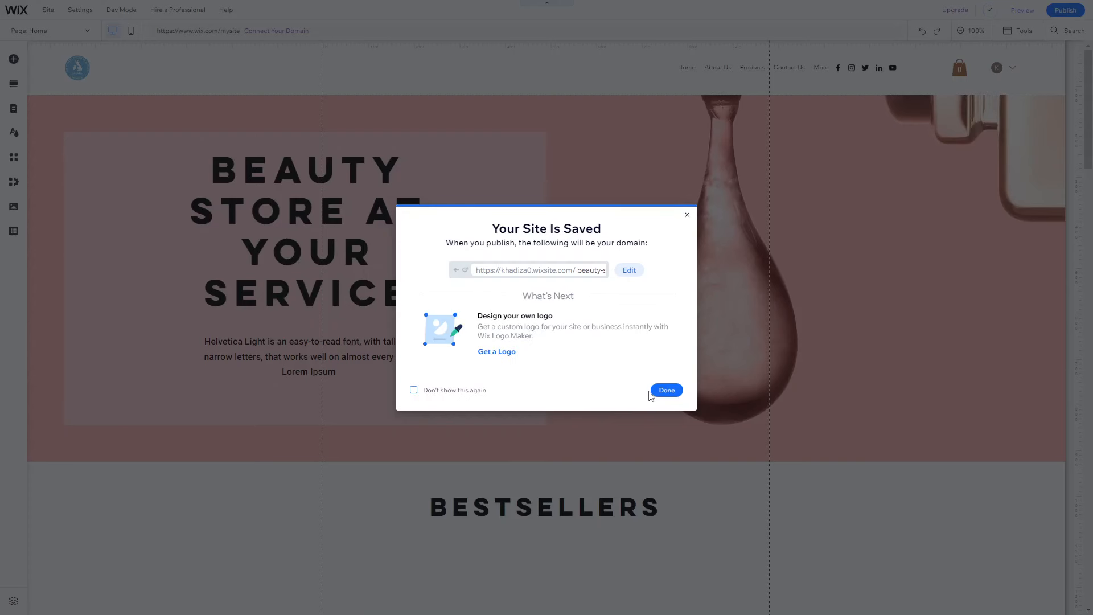
{"action": "left_click", "coordinate": [666, 390]}
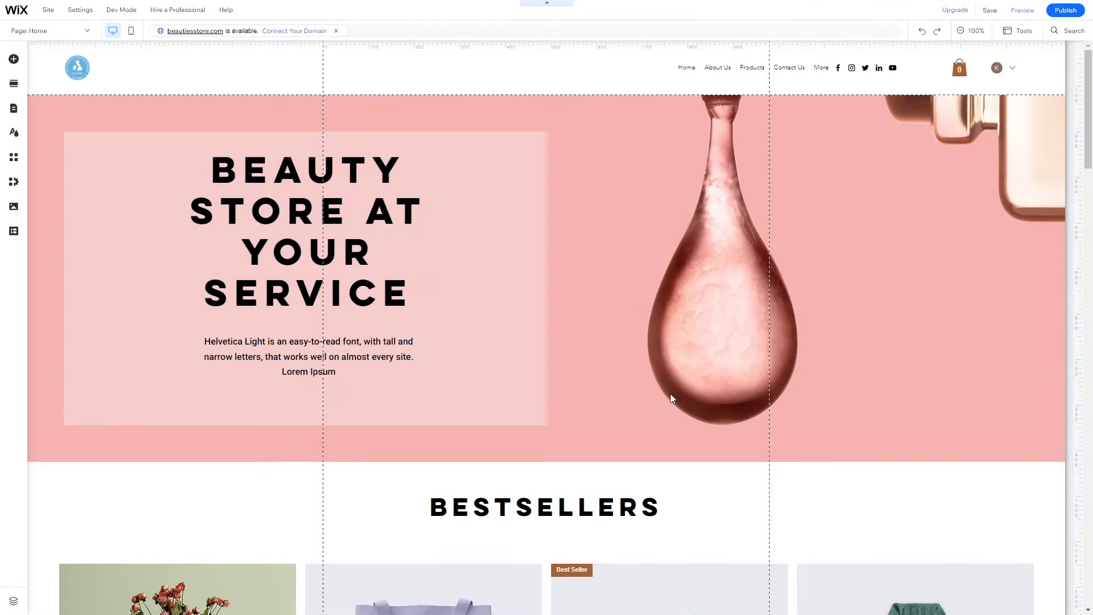
Step: Widen the header's horizontal menu to the left so Store Policies and Shop fit beside the other page links
{"action": "scroll", "coordinate": [671, 398], "scroll_direction": "down", "scroll_amount": 20}
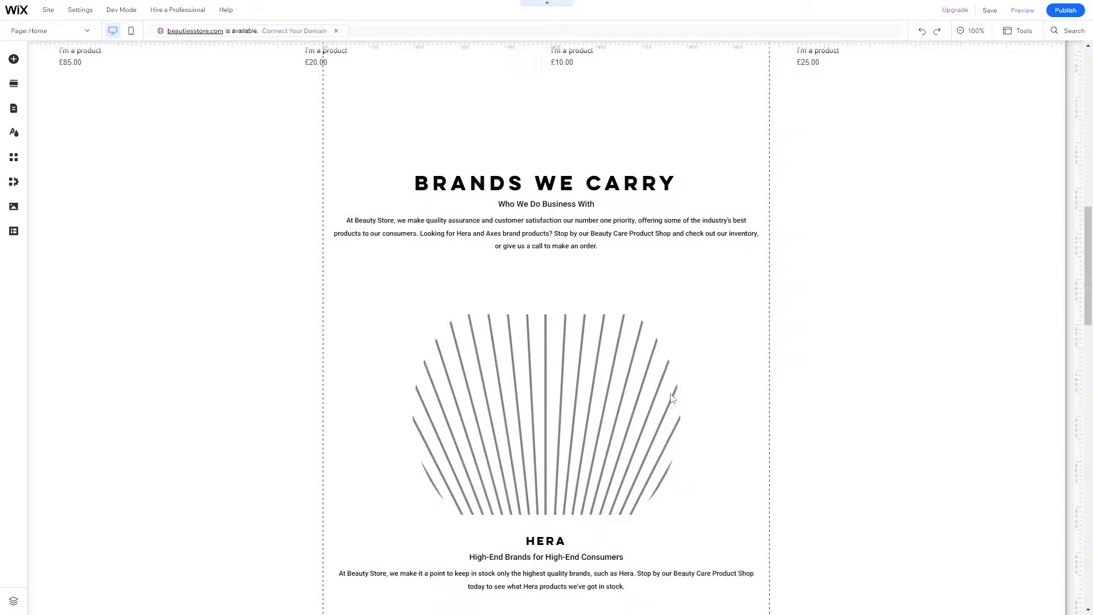
{"action": "scroll", "coordinate": [671, 398], "scroll_direction": "up", "scroll_amount": 20}
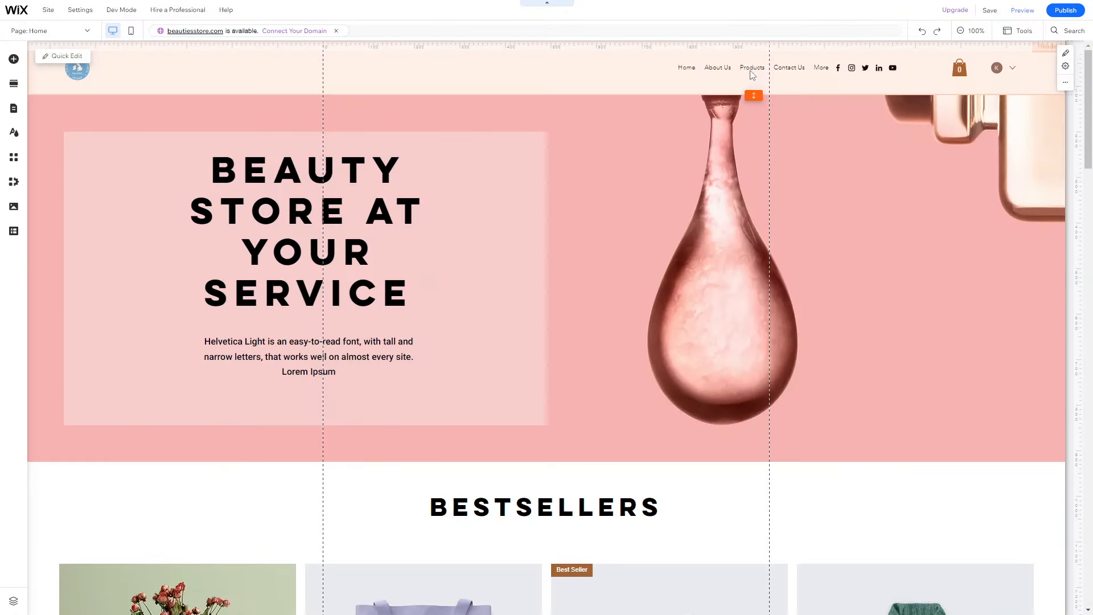
{"action": "left_click", "coordinate": [752, 73]}
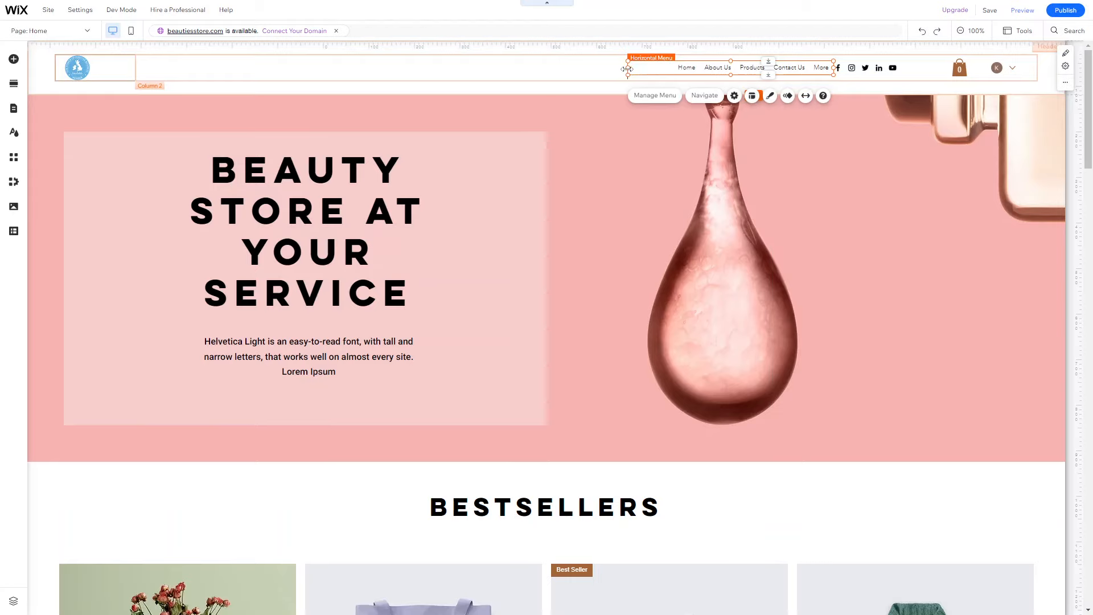
{"action": "left_click_drag", "start_coordinate": [605, 72], "coordinate": [560, 68]}
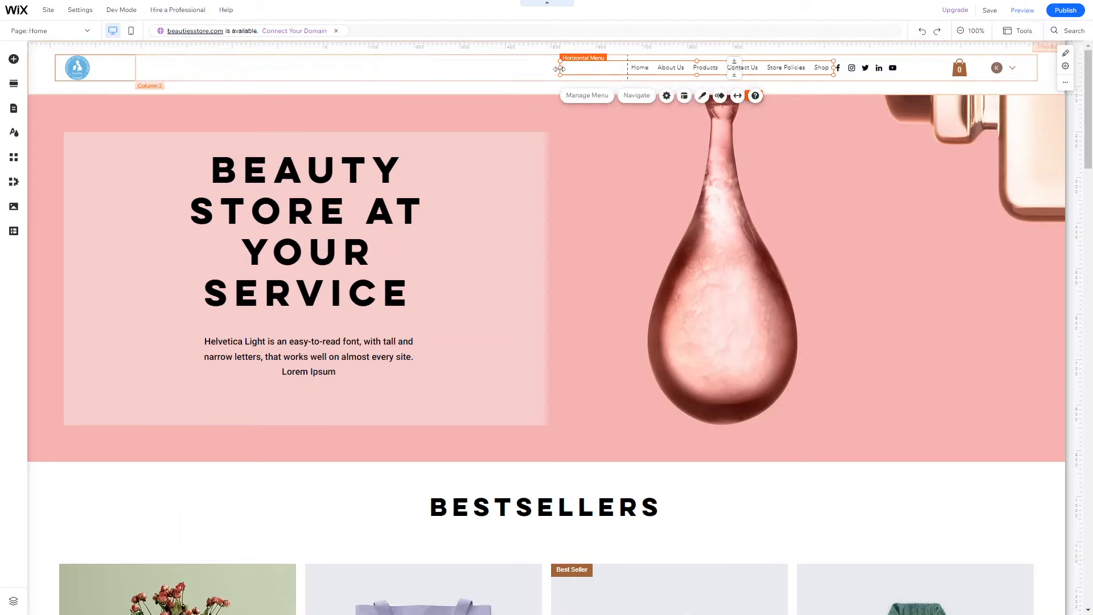
Step: Set the header menu's text theme to Paragraph 1 and widen the menu further left so all page links fit
{"action": "left_click", "coordinate": [653, 67]}
{"action": "left_click", "coordinate": [702, 96]}
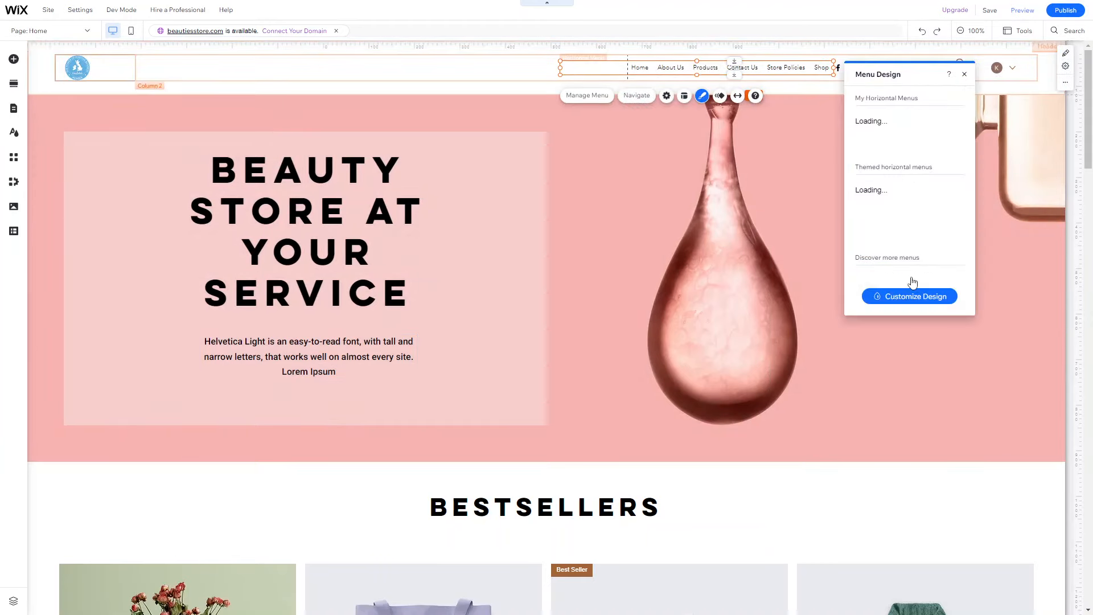
{"action": "left_click", "coordinate": [898, 300]}
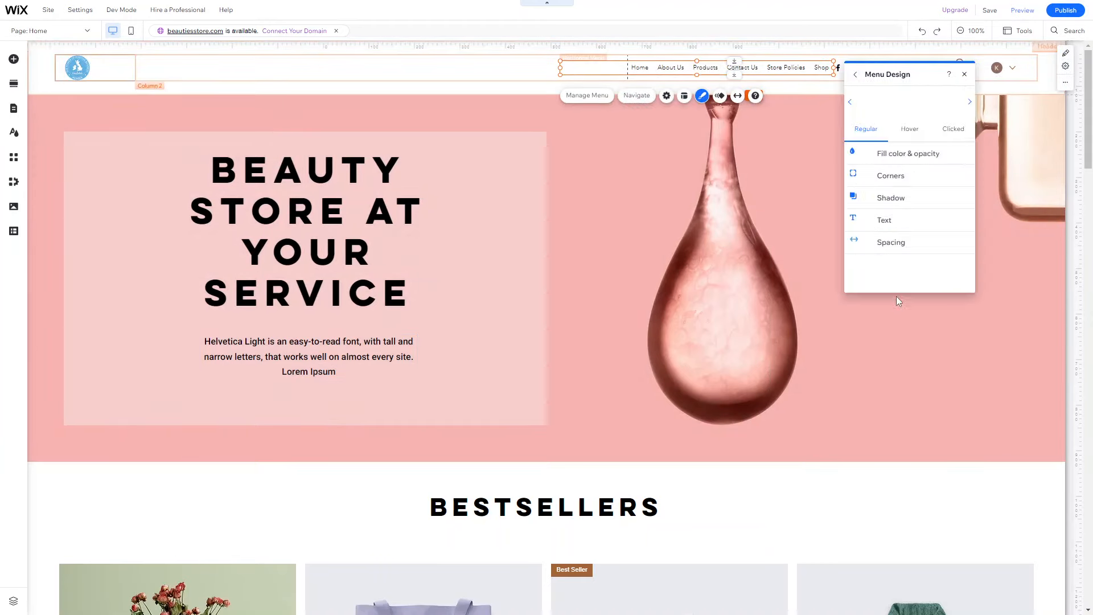
{"action": "left_click", "coordinate": [884, 227]}
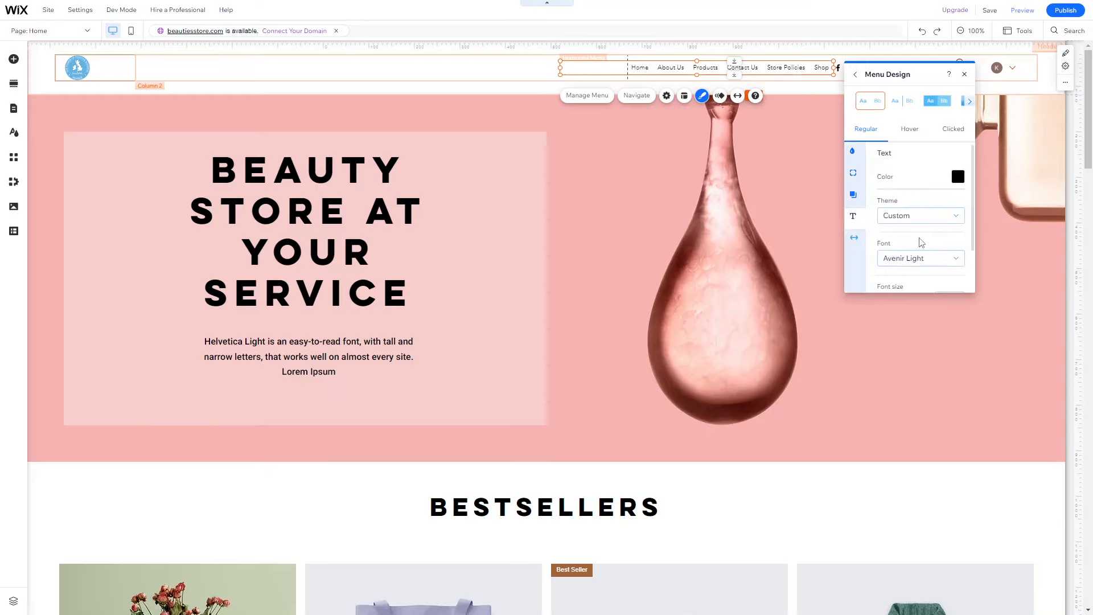
{"action": "left_click", "coordinate": [922, 218]}
{"action": "left_click", "coordinate": [922, 435]}
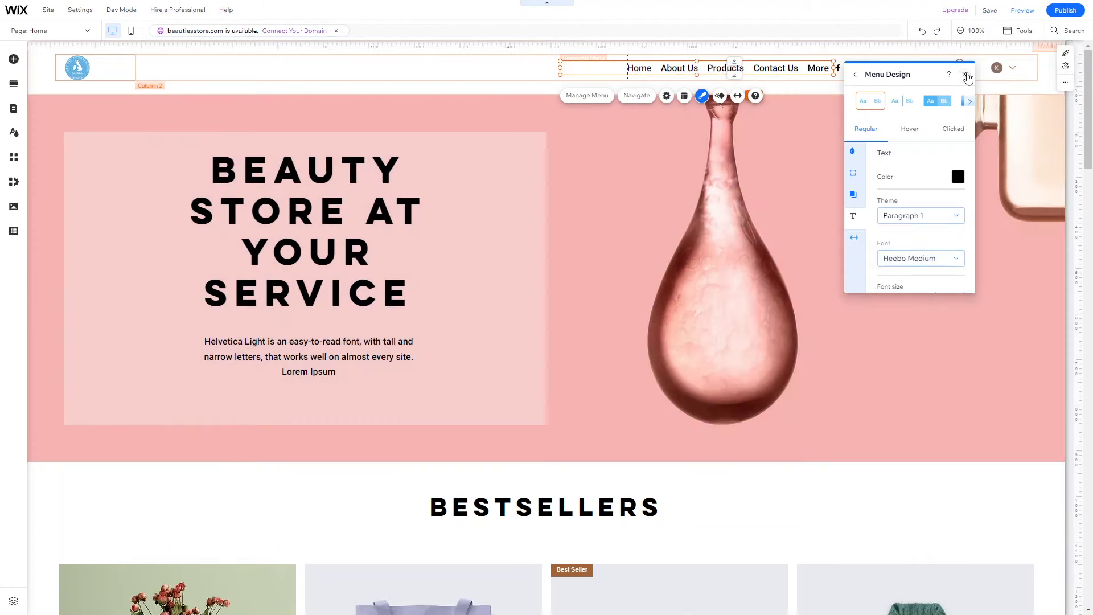
{"action": "left_click", "coordinate": [965, 75]}
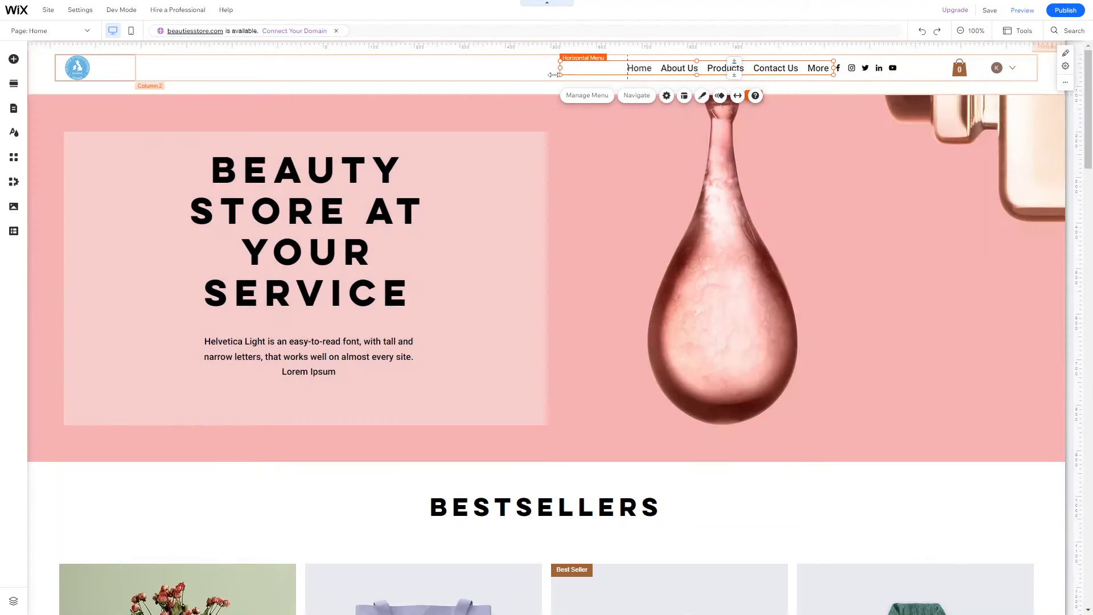
{"action": "left_click_drag", "start_coordinate": [560, 68], "coordinate": [511, 72]}
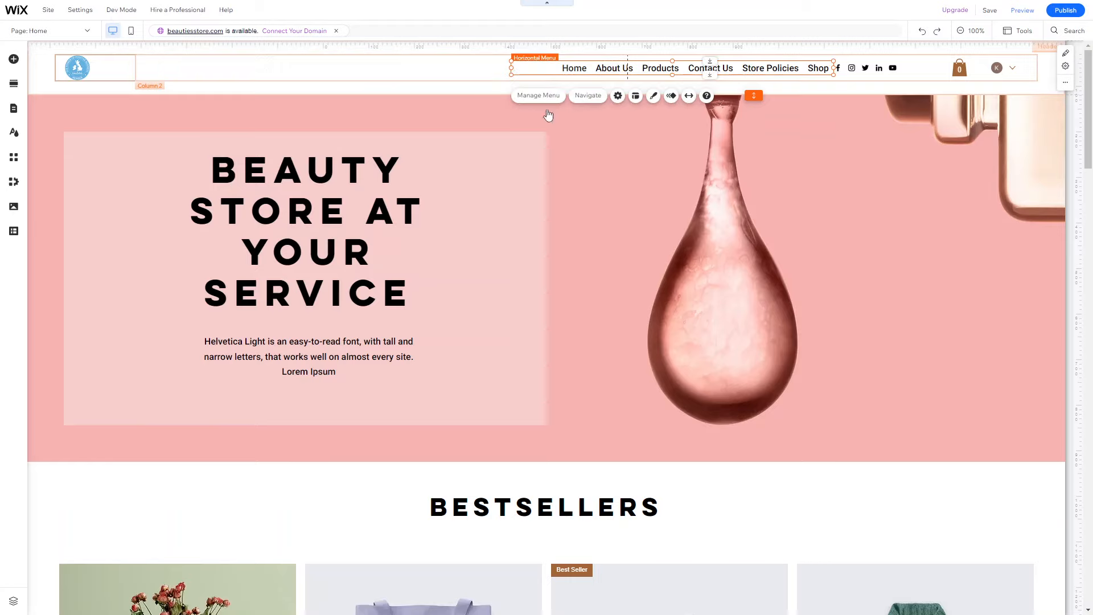
{"action": "left_click", "coordinate": [671, 166]}
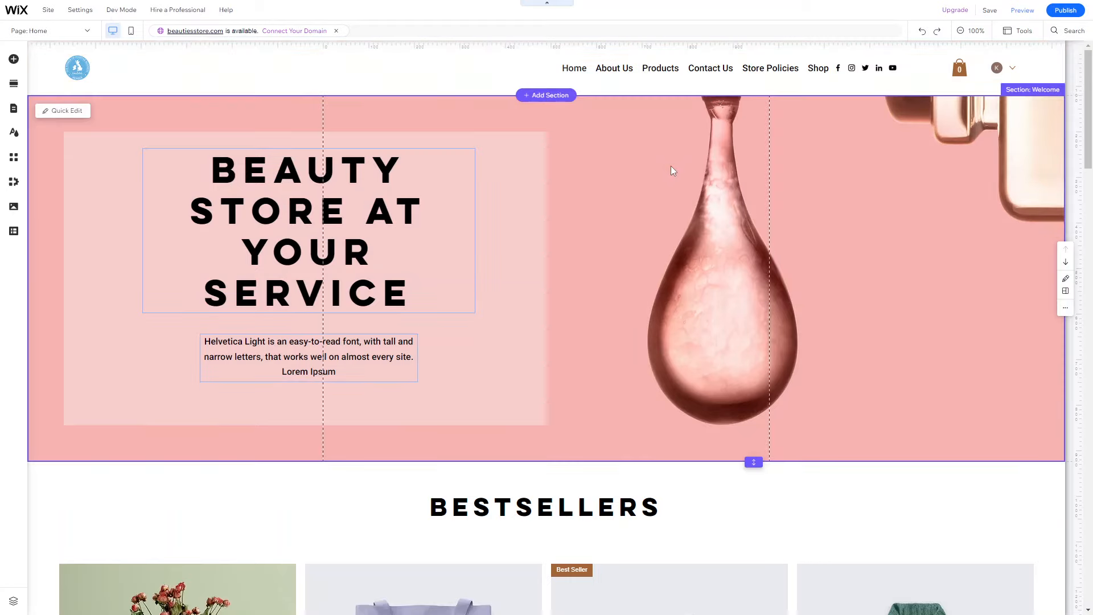
Step: Enlarge the round logo in the header so it overlaps the upper edge of the welcome banner
{"action": "left_click", "coordinate": [81, 77]}
{"action": "left_click_drag", "start_coordinate": [92, 82], "coordinate": [132, 102]}
{"action": "left_click", "coordinate": [272, 134]}
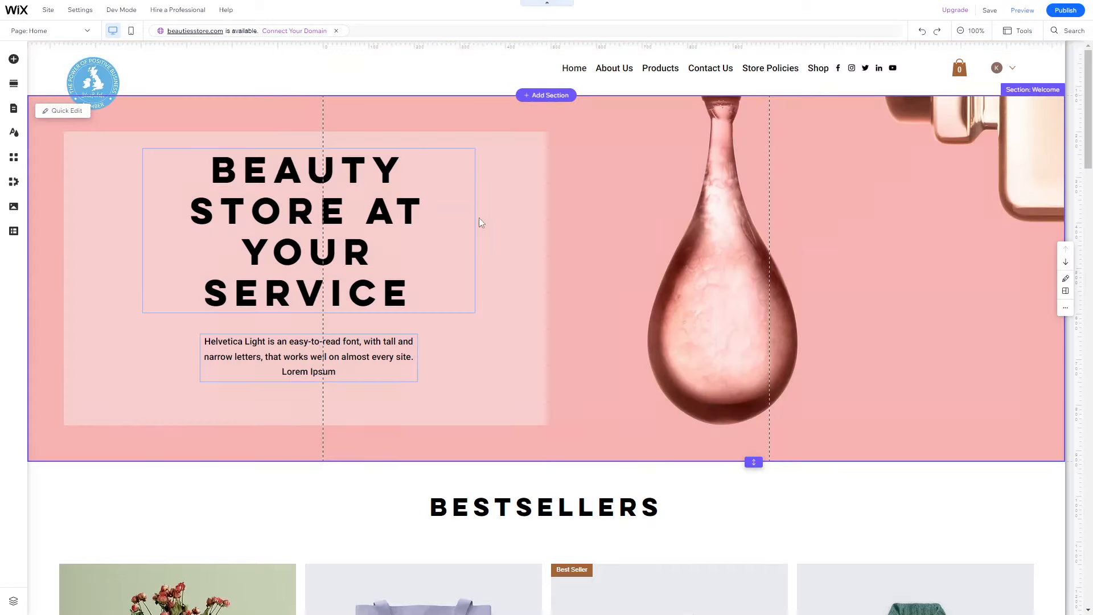
{"action": "left_click", "coordinate": [544, 542]}
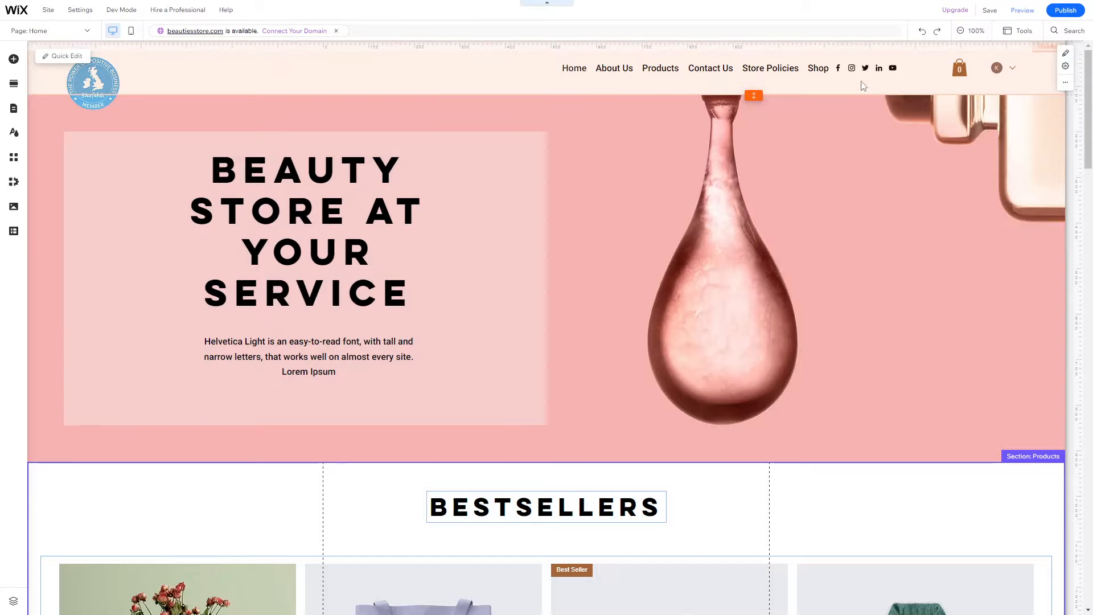
Step: Look over the home page once more and switch to the About Us page for editing
{"action": "scroll", "coordinate": [810, 333], "scroll_direction": "down", "scroll_amount": 15}
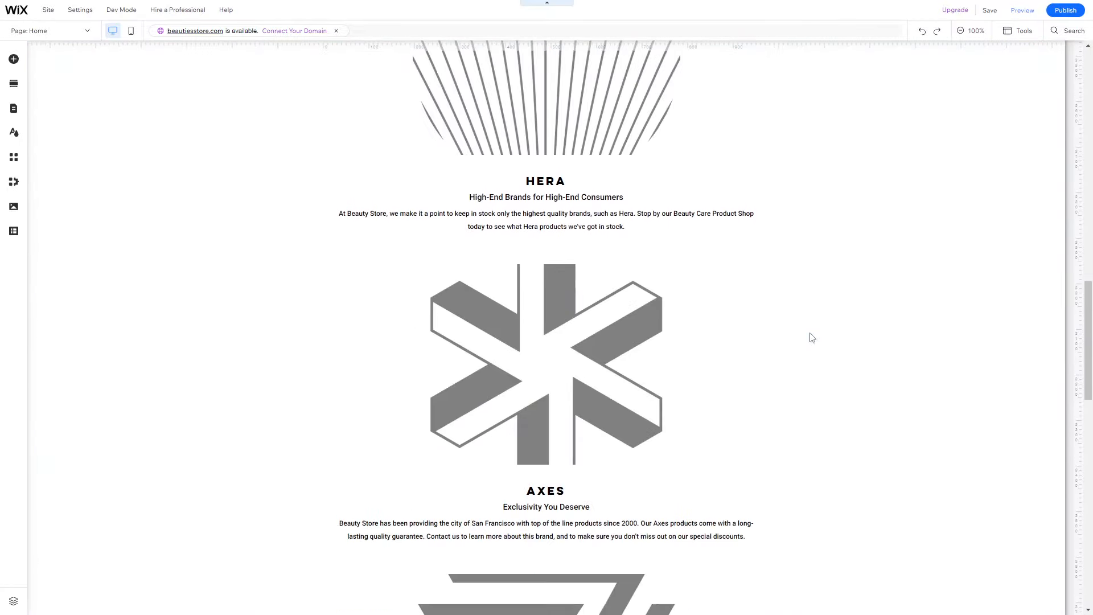
{"action": "scroll", "coordinate": [812, 338], "scroll_direction": "down", "scroll_amount": 10}
{"action": "scroll", "coordinate": [811, 338], "scroll_direction": "up", "scroll_amount": 20}
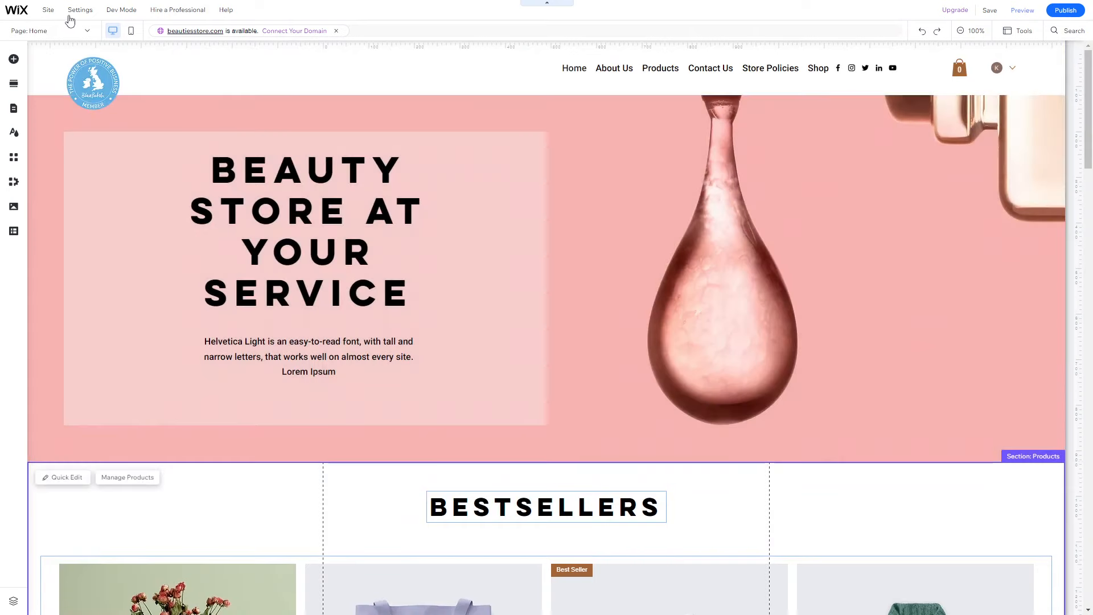
{"action": "left_click", "coordinate": [80, 9]}
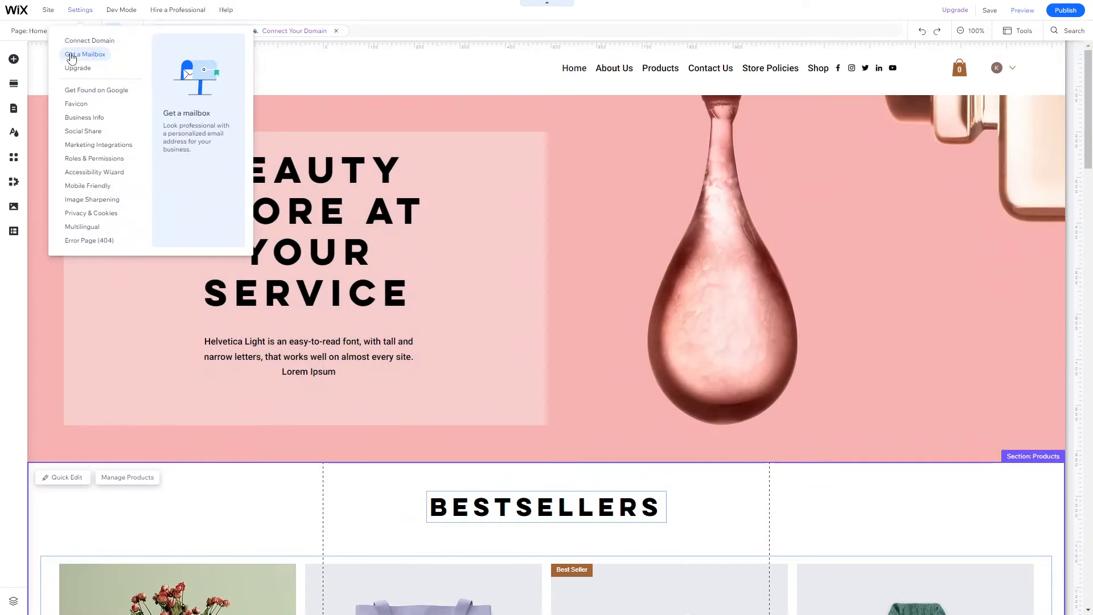
{"action": "left_click", "coordinate": [35, 31]}
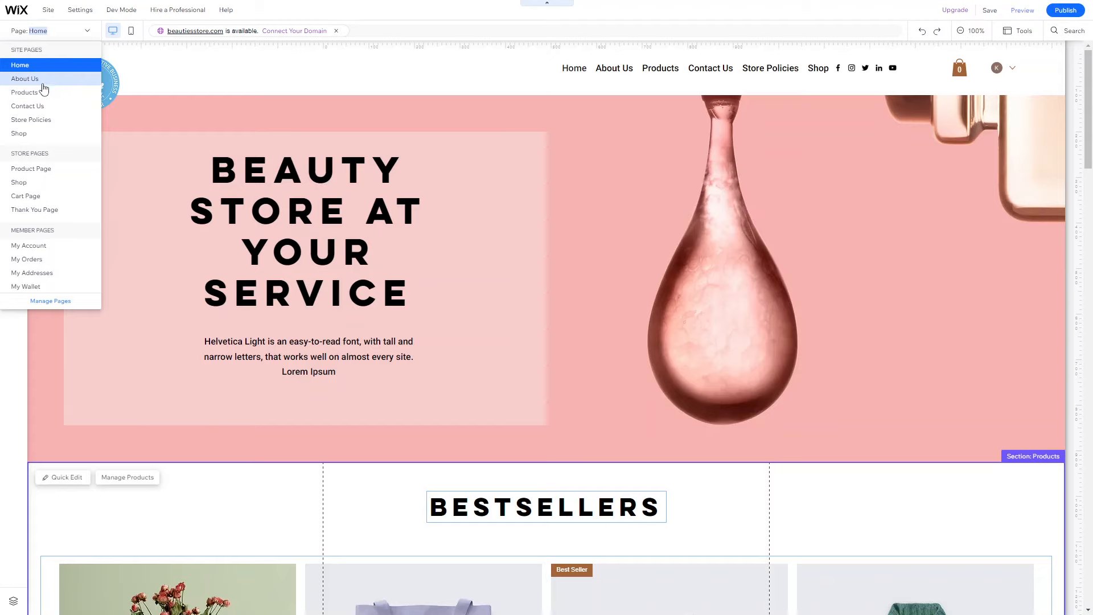
{"action": "left_click", "coordinate": [25, 79]}
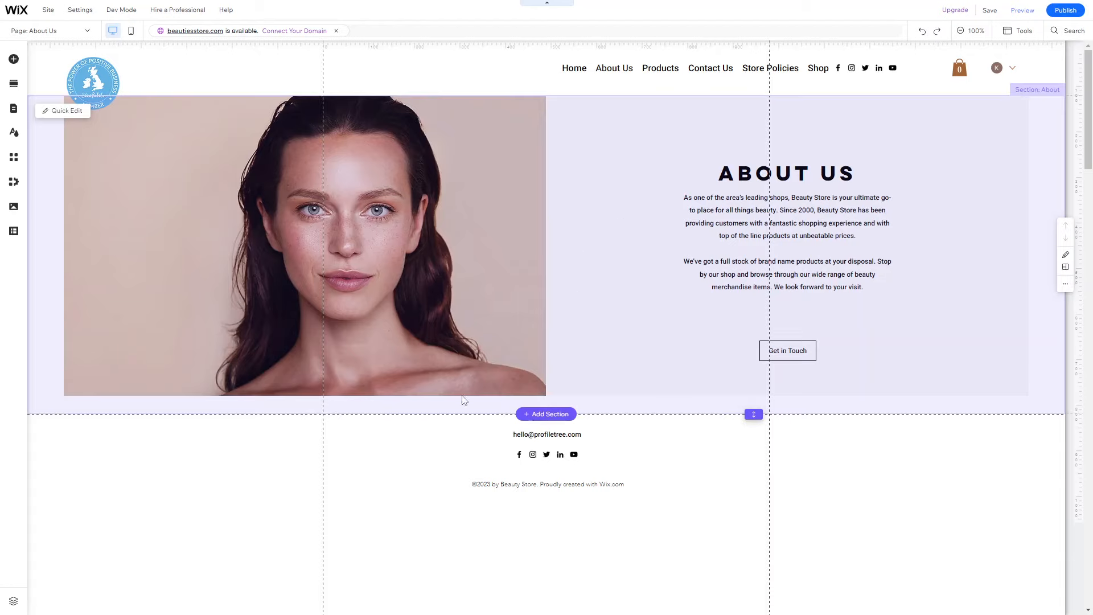
Step: Add the three-person Meet the Team section from the Team designs directly below the About Us section
{"action": "left_click", "coordinate": [533, 415]}
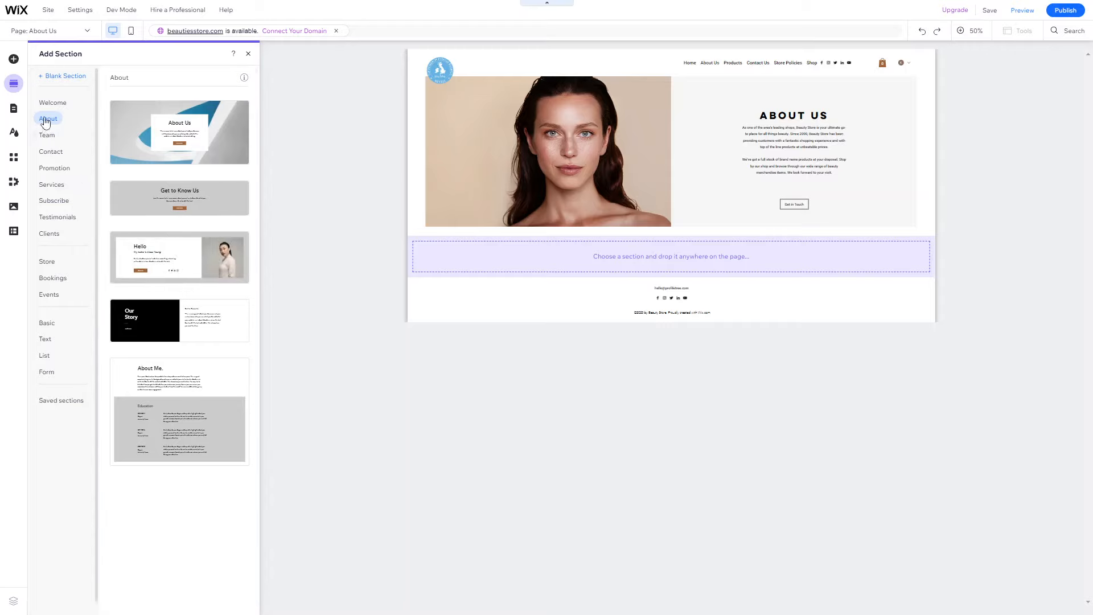
{"action": "left_click", "coordinate": [50, 137]}
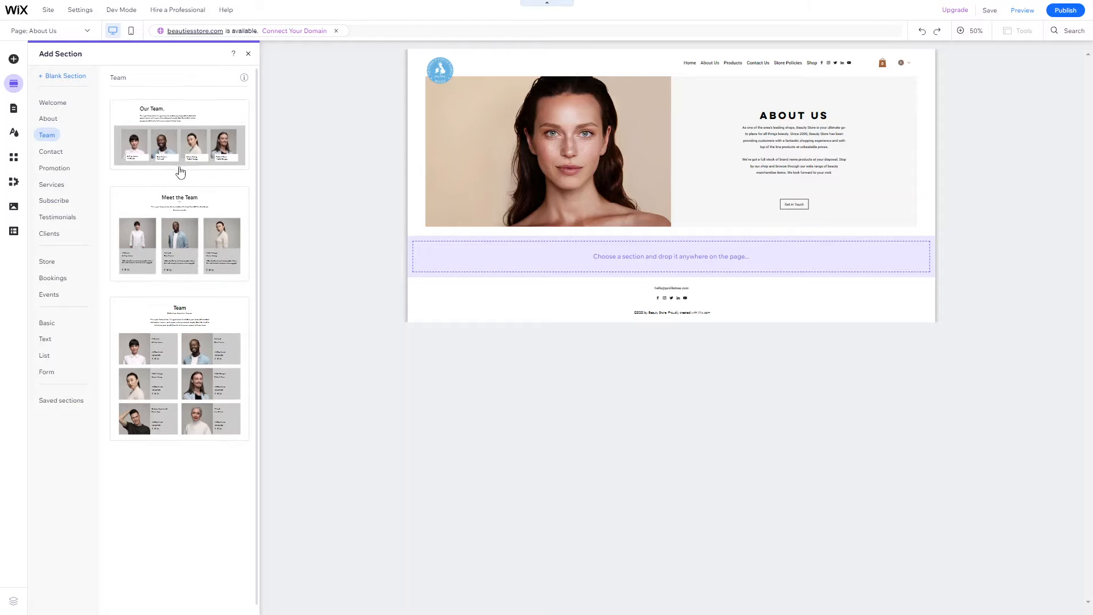
{"action": "left_click", "coordinate": [53, 155]}
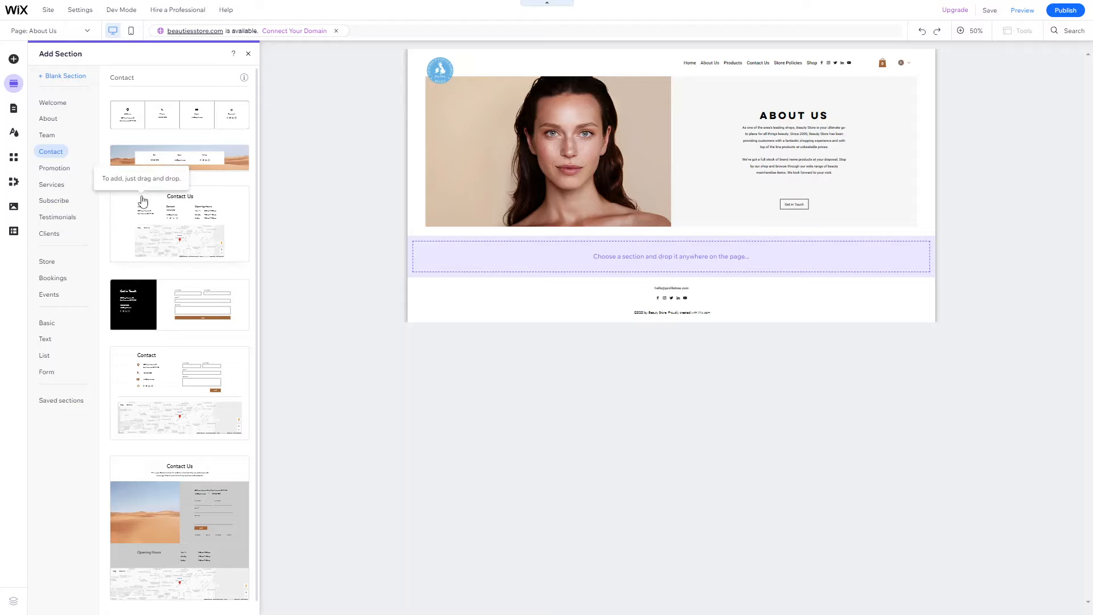
{"action": "left_click", "coordinate": [44, 136]}
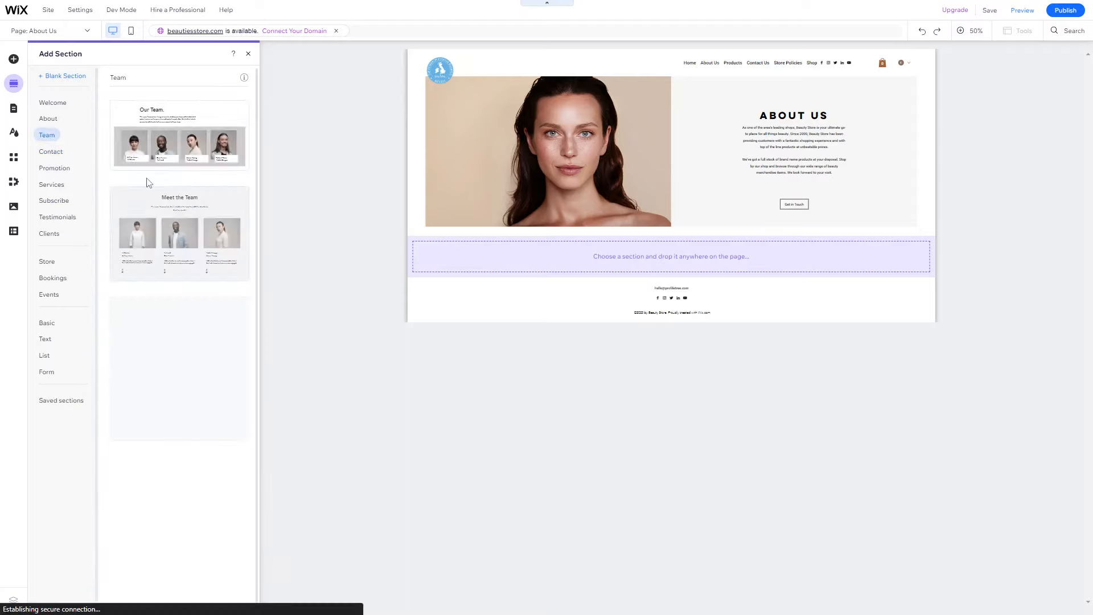
{"action": "left_click", "coordinate": [135, 225]}
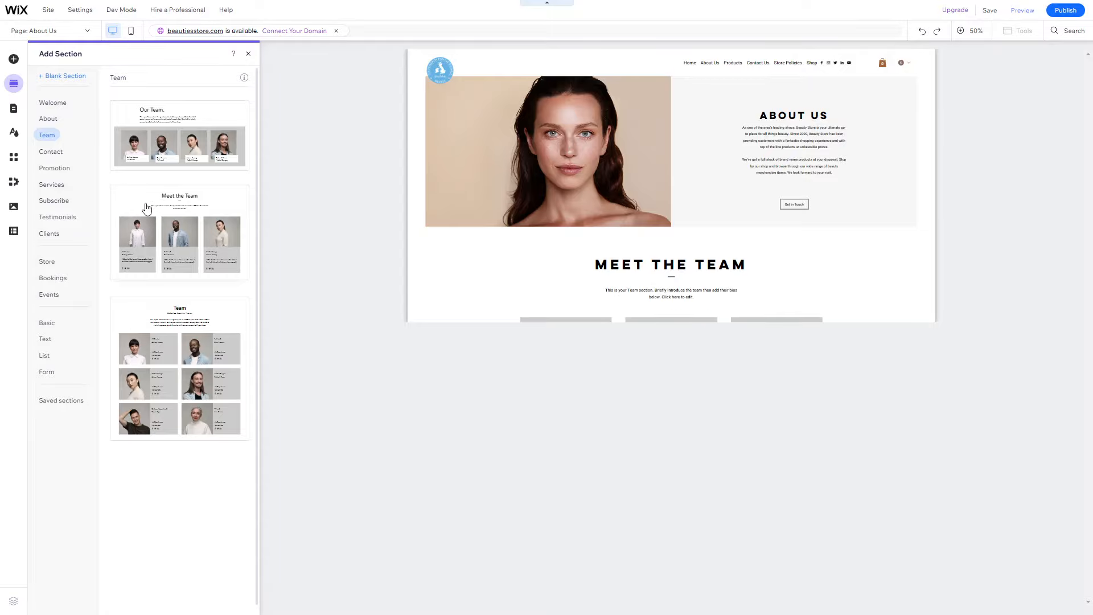
{"action": "scroll", "coordinate": [623, 391], "scroll_direction": "down", "scroll_amount": 6}
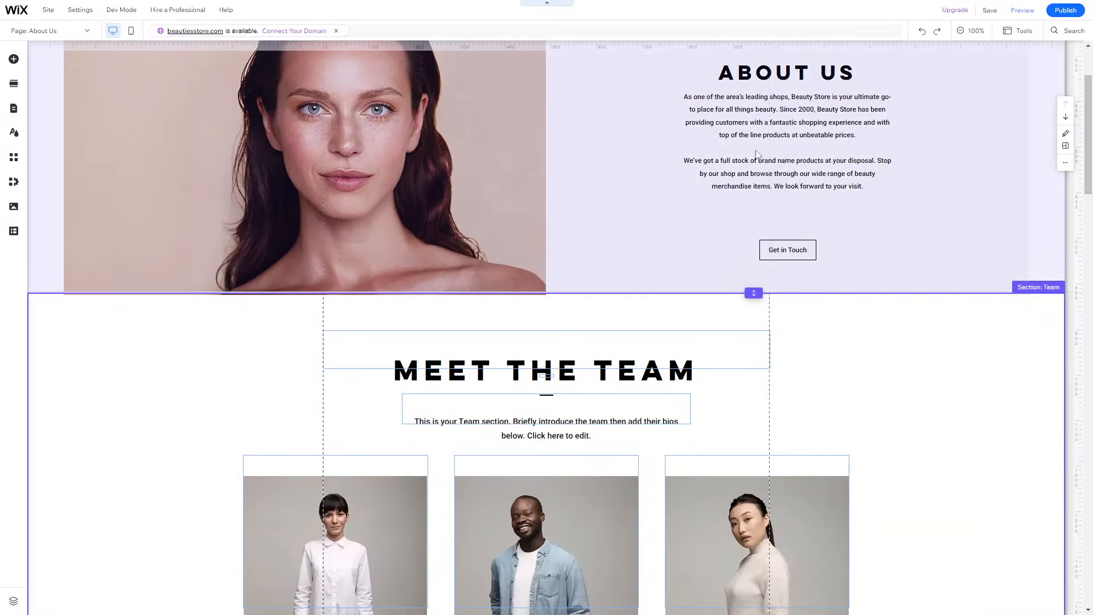
Step: Apply the Heading 1 theme to the About Us heading, set its font size to 60 px and save that to the theme
{"action": "scroll", "coordinate": [623, 391], "scroll_direction": "up", "scroll_amount": 6}
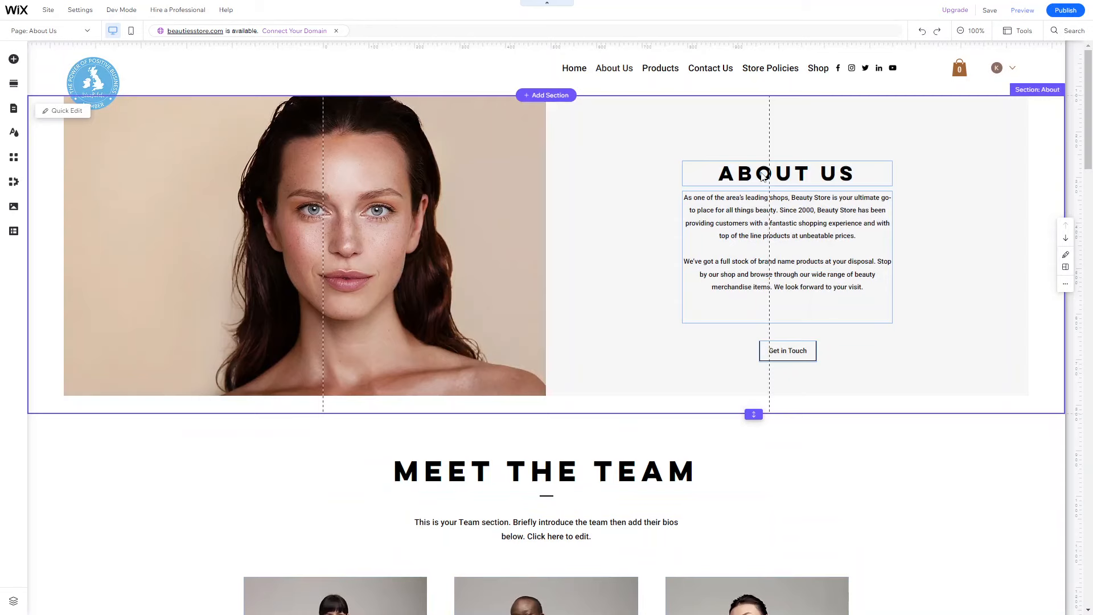
{"action": "left_click", "coordinate": [744, 168]}
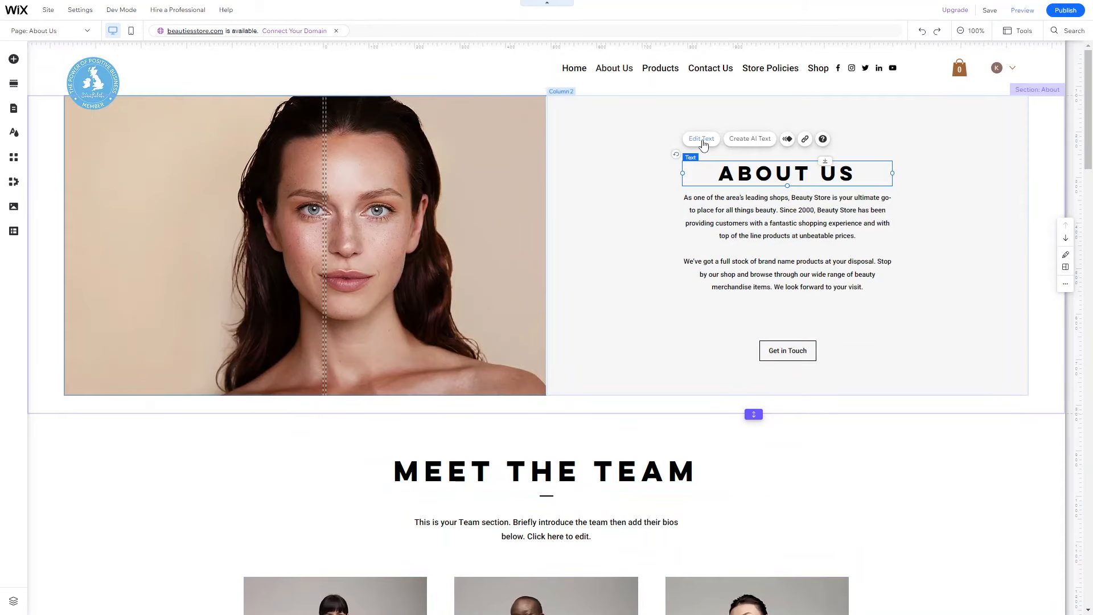
{"action": "left_click", "coordinate": [701, 139]}
{"action": "left_click", "coordinate": [942, 219]}
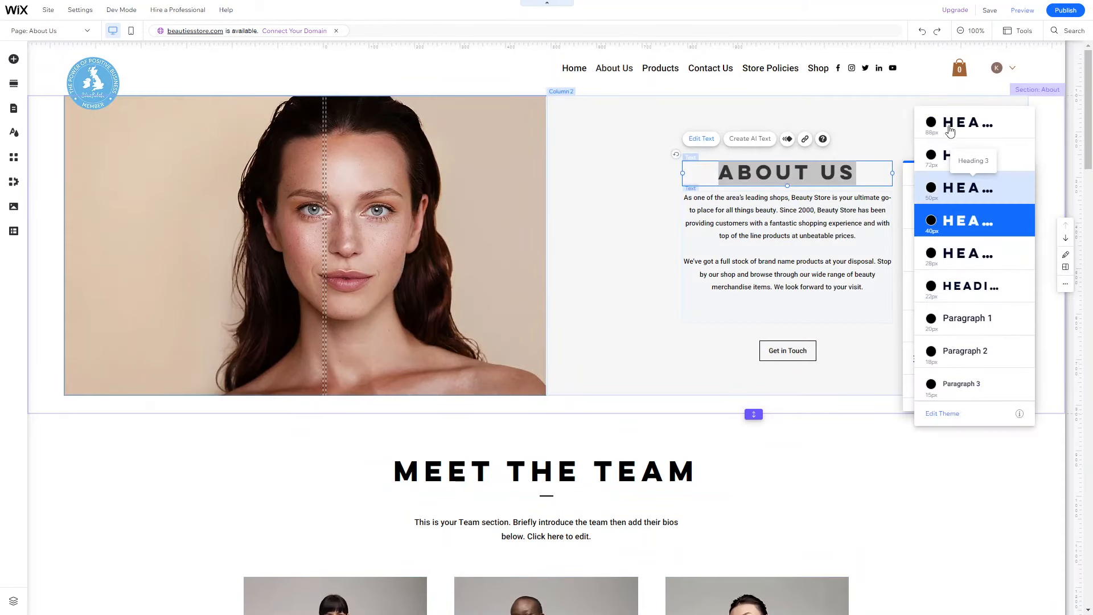
{"action": "left_click", "coordinate": [948, 125]}
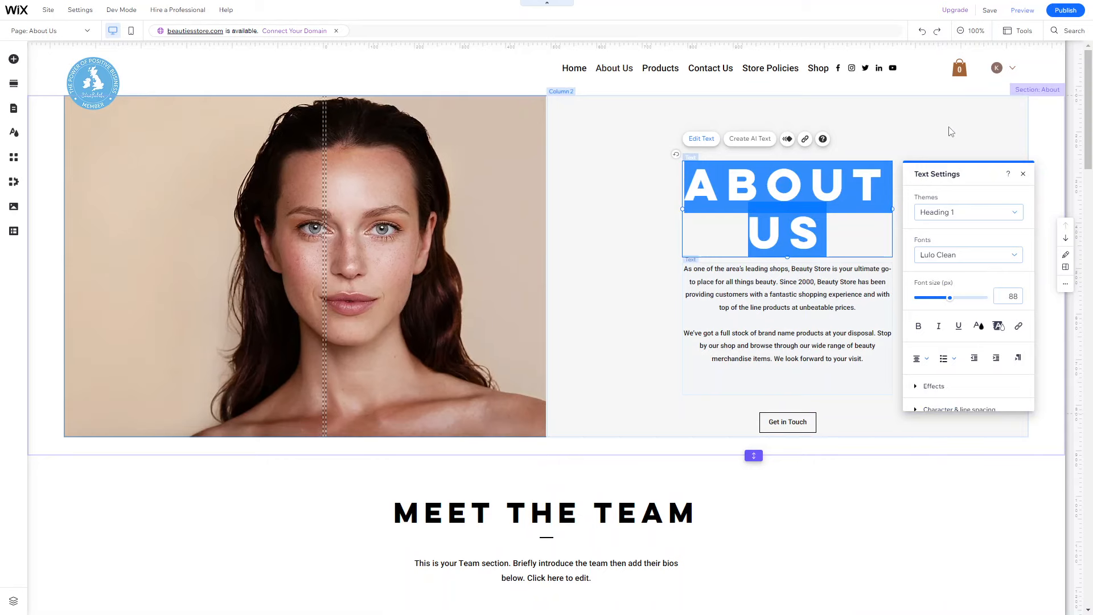
{"action": "left_click", "coordinate": [1014, 300]}
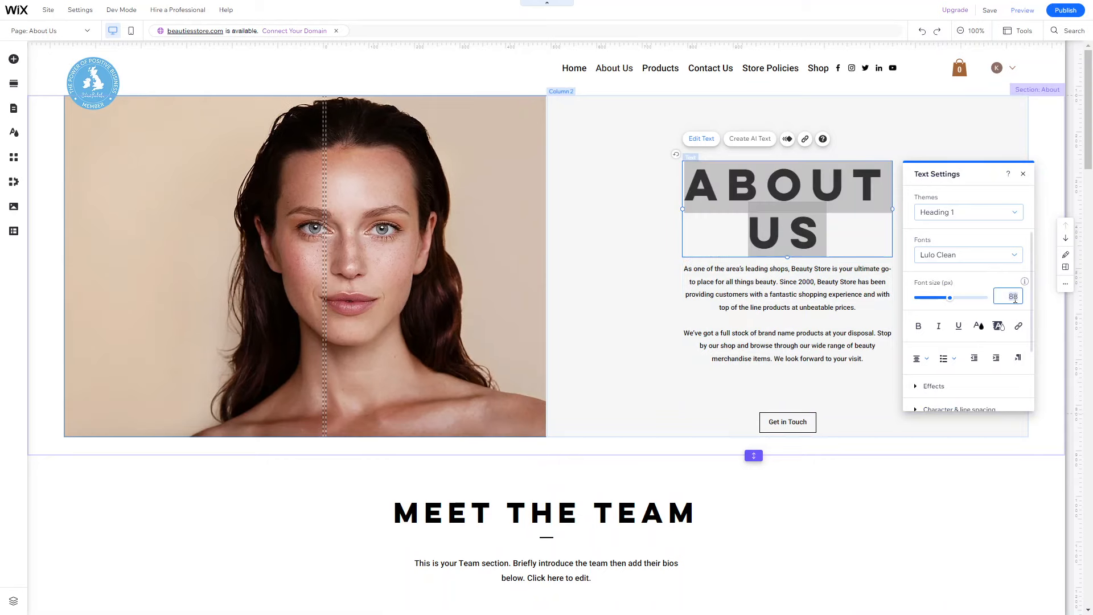
{"action": "type", "text": "50"}
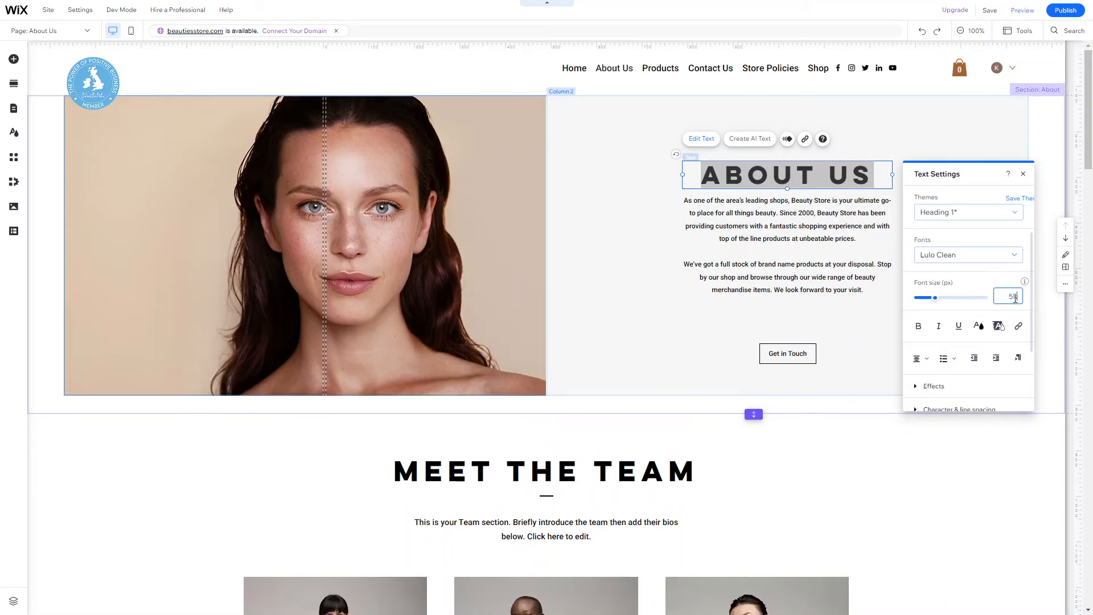
{"action": "type", "text": "55"}
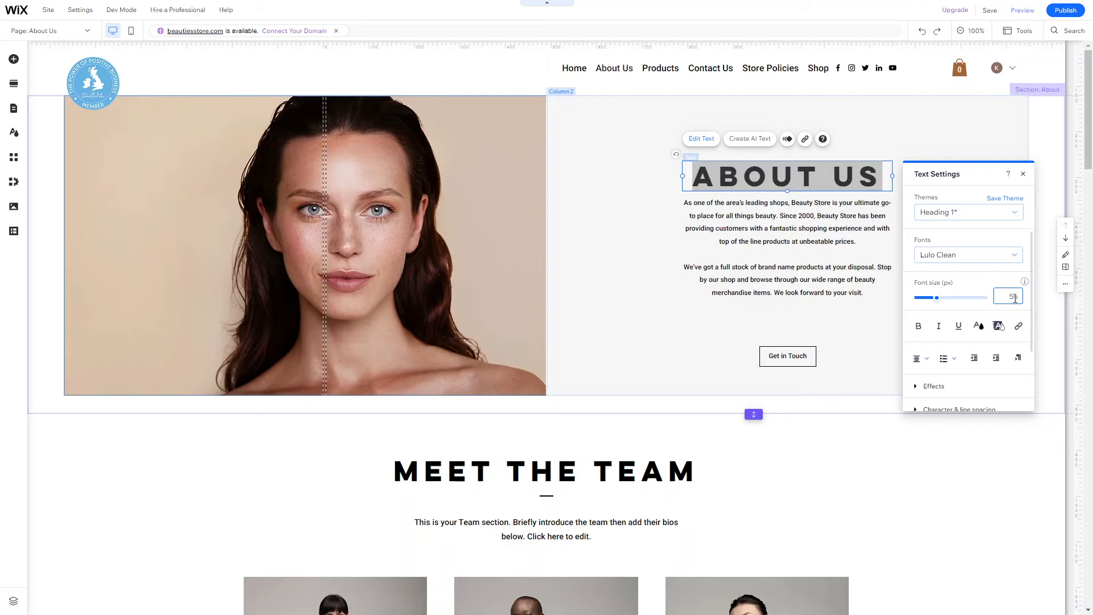
{"action": "type", "text": "60"}
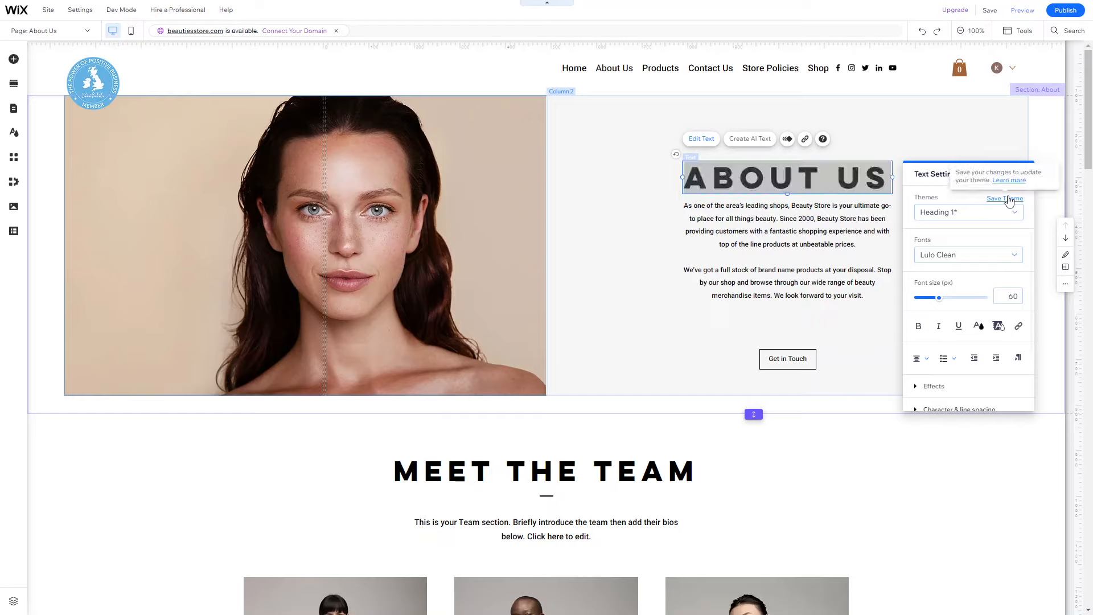
{"action": "left_click", "coordinate": [1006, 198]}
{"action": "left_click", "coordinate": [651, 352]}
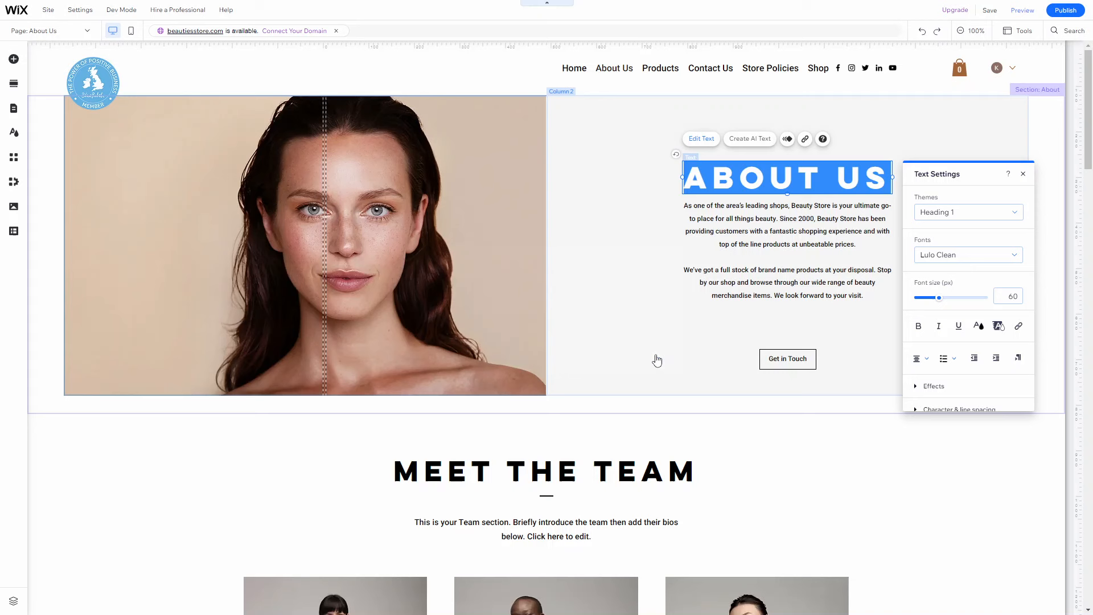
Step: Apply the Heading 3 theme to the Meet the Team heading
{"action": "left_click", "coordinate": [576, 470]}
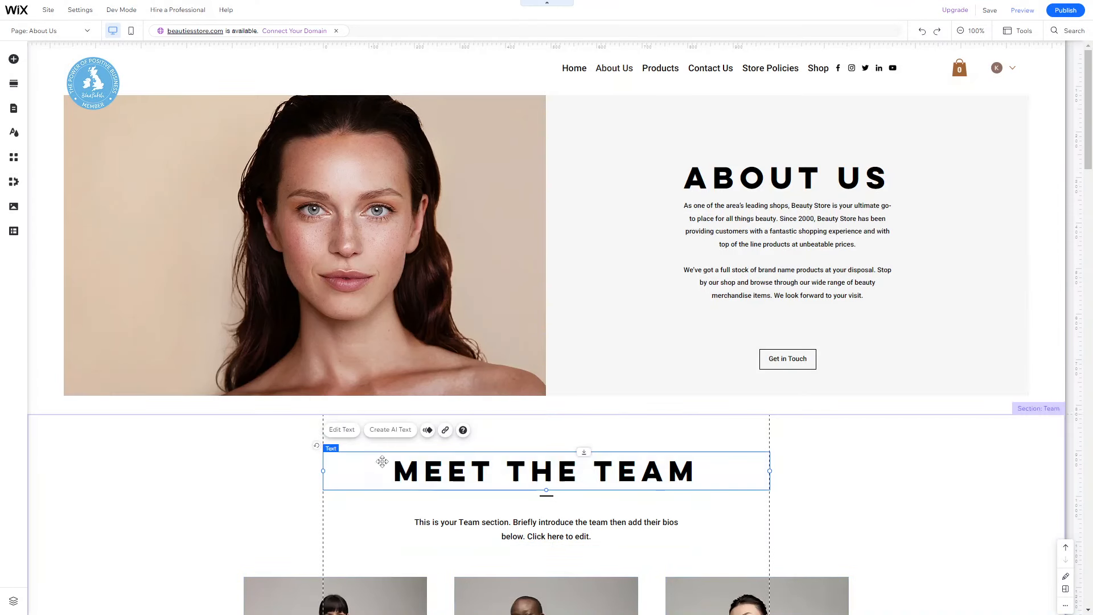
{"action": "left_click", "coordinate": [342, 430]}
{"action": "left_click", "coordinate": [820, 292]}
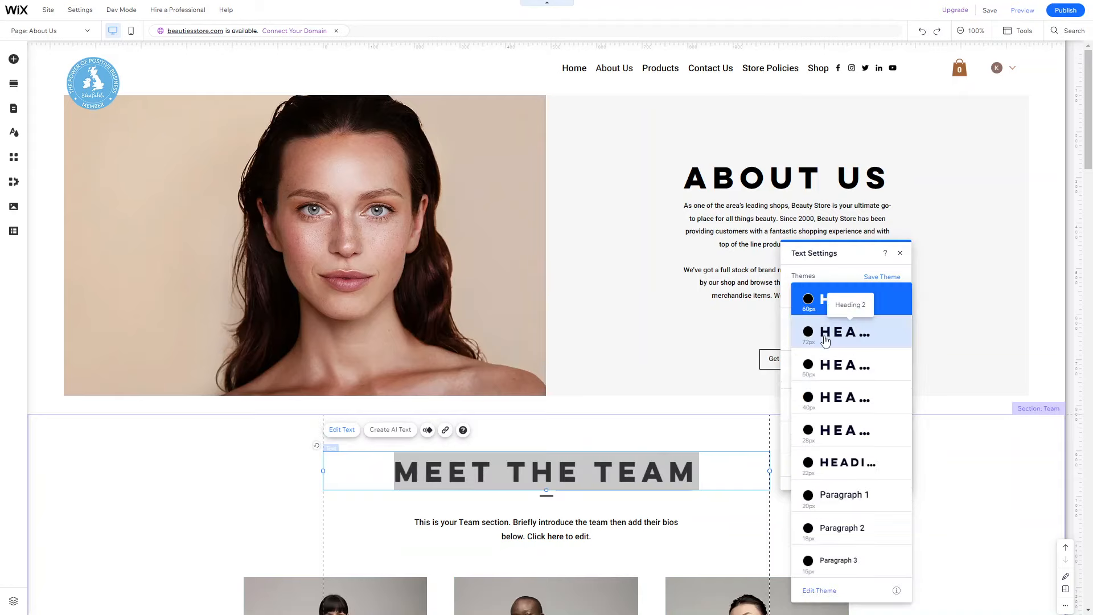
{"action": "left_click", "coordinate": [837, 371]}
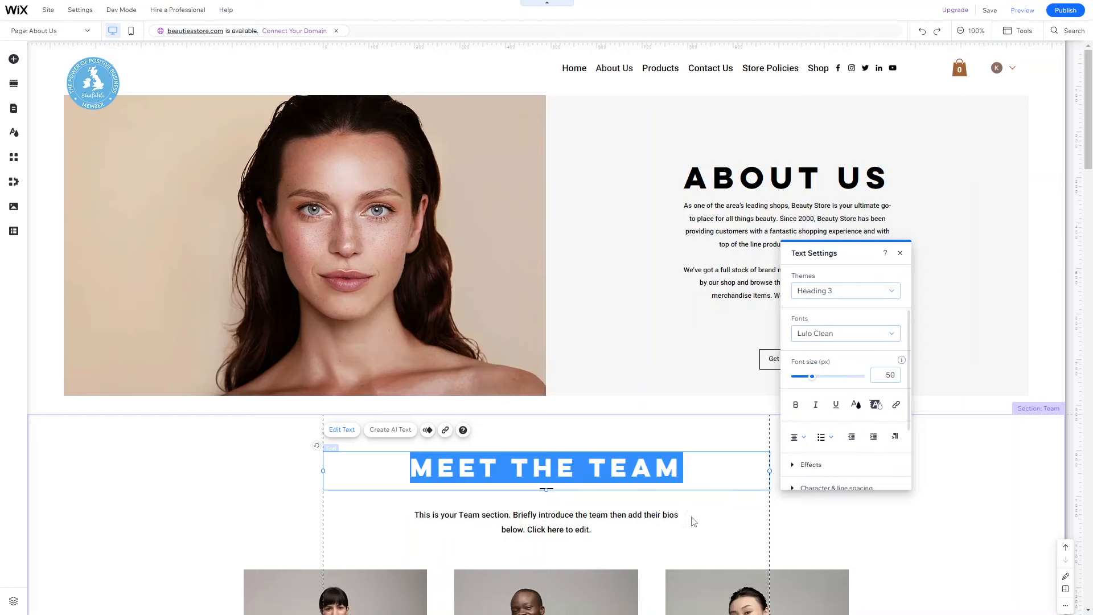
{"action": "left_click", "coordinate": [807, 524]}
Step: Review the About Us page layout and inspect the item management options for the team repeater's first card
{"action": "scroll", "coordinate": [716, 495], "scroll_direction": "down", "scroll_amount": 5}
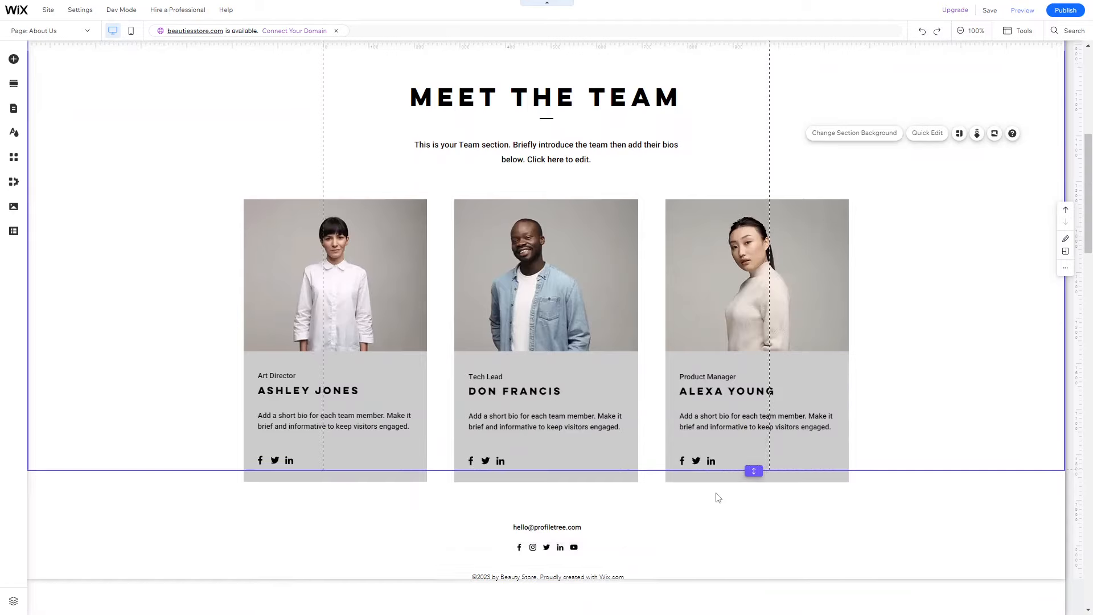
{"action": "scroll", "coordinate": [717, 498], "scroll_direction": "up", "scroll_amount": 5}
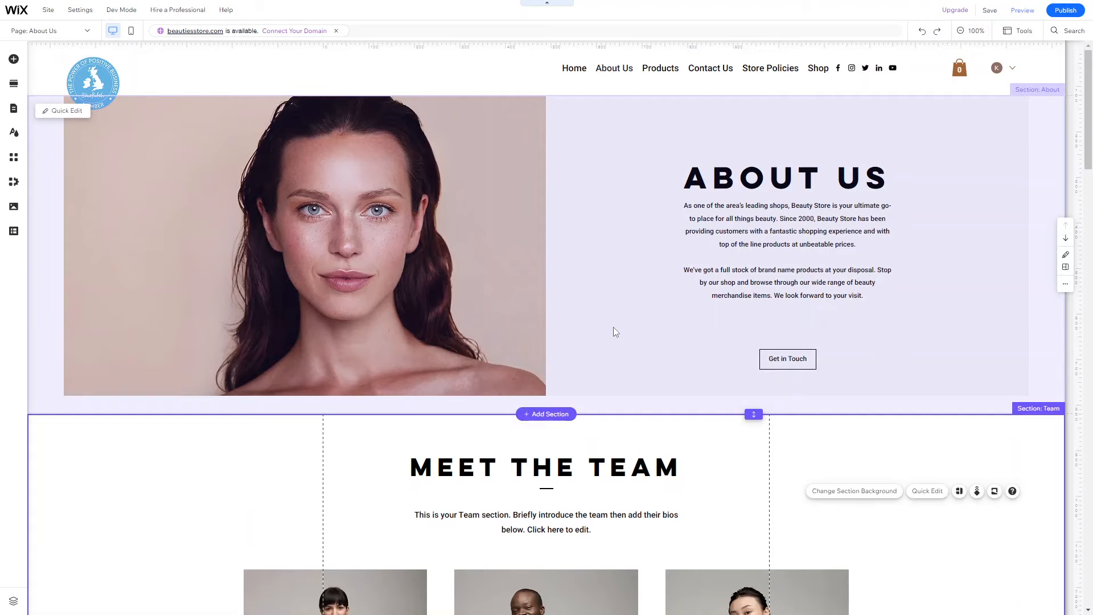
{"action": "scroll", "coordinate": [615, 332], "scroll_direction": "down", "scroll_amount": 5}
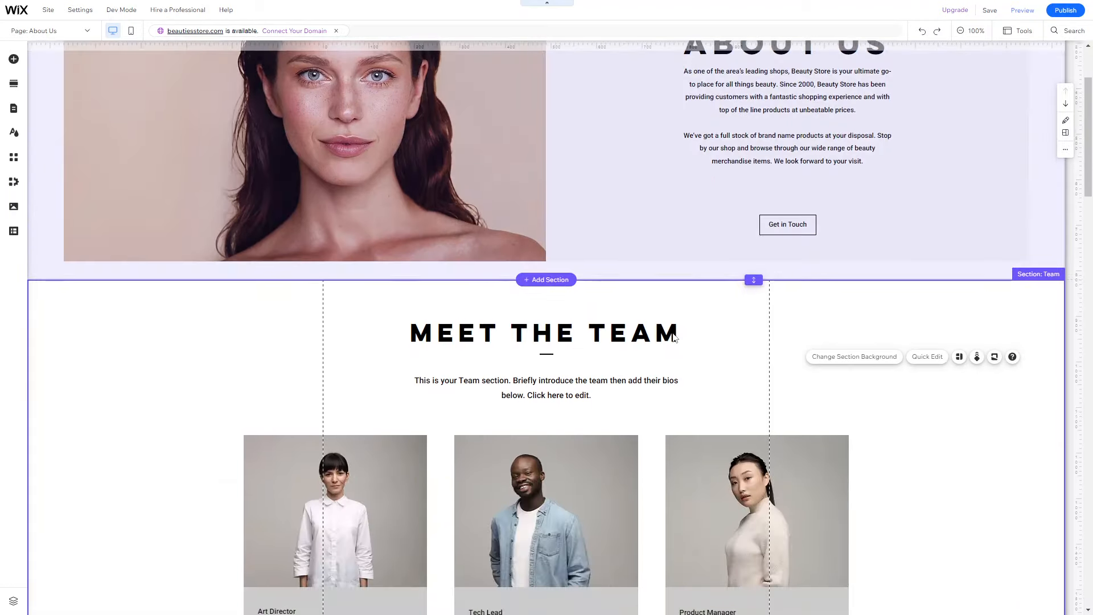
{"action": "scroll", "coordinate": [654, 370], "scroll_direction": "up", "scroll_amount": 4}
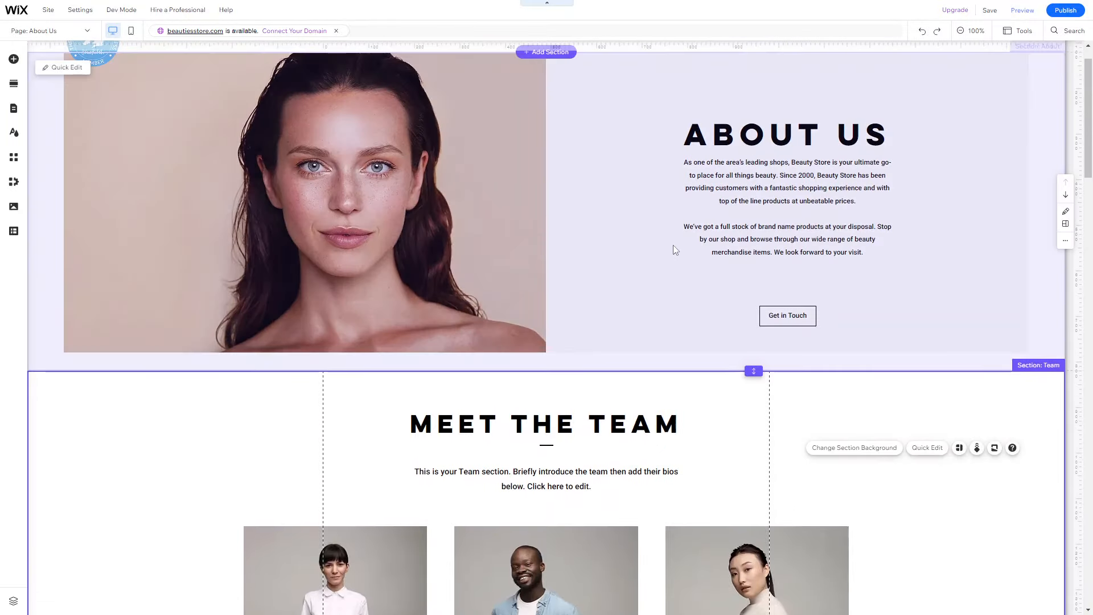
{"action": "scroll", "coordinate": [569, 307], "scroll_direction": "down", "scroll_amount": 2}
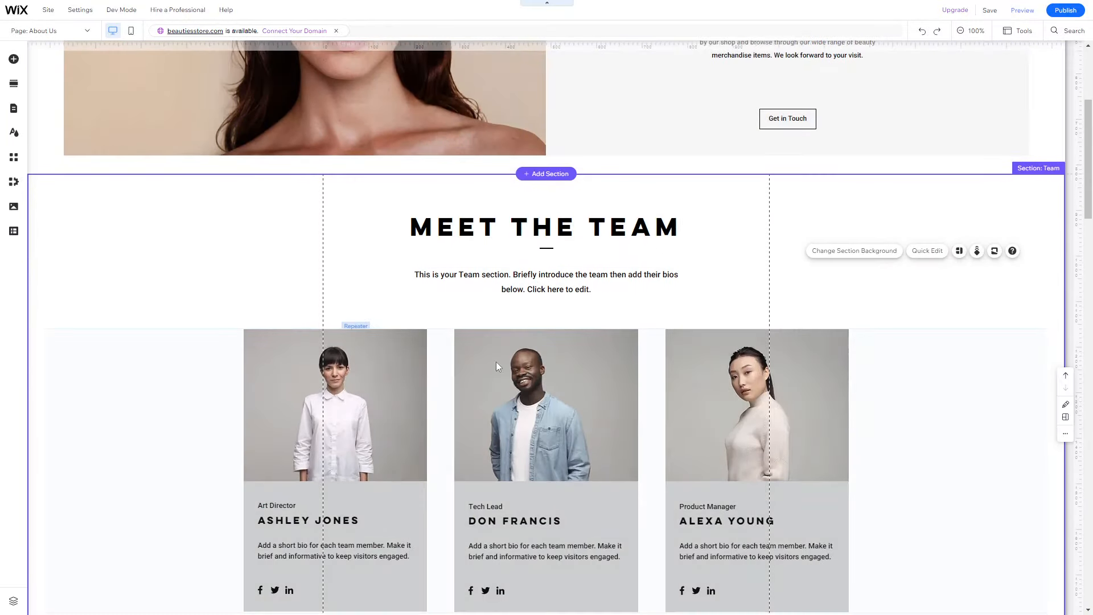
{"action": "left_click", "coordinate": [396, 374]}
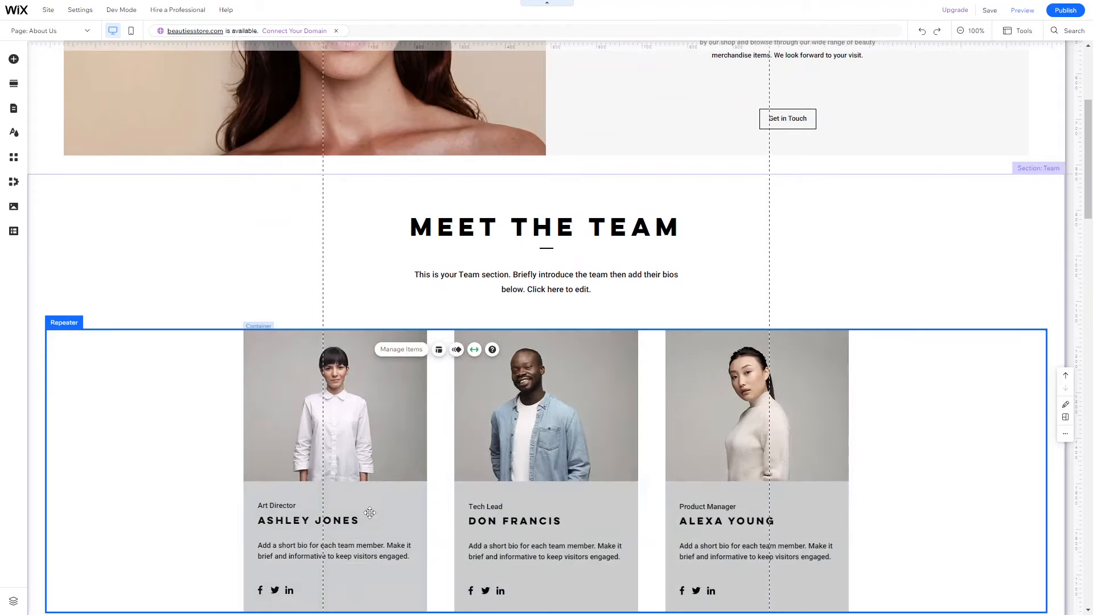
{"action": "scroll", "coordinate": [371, 514], "scroll_direction": "down", "scroll_amount": 2}
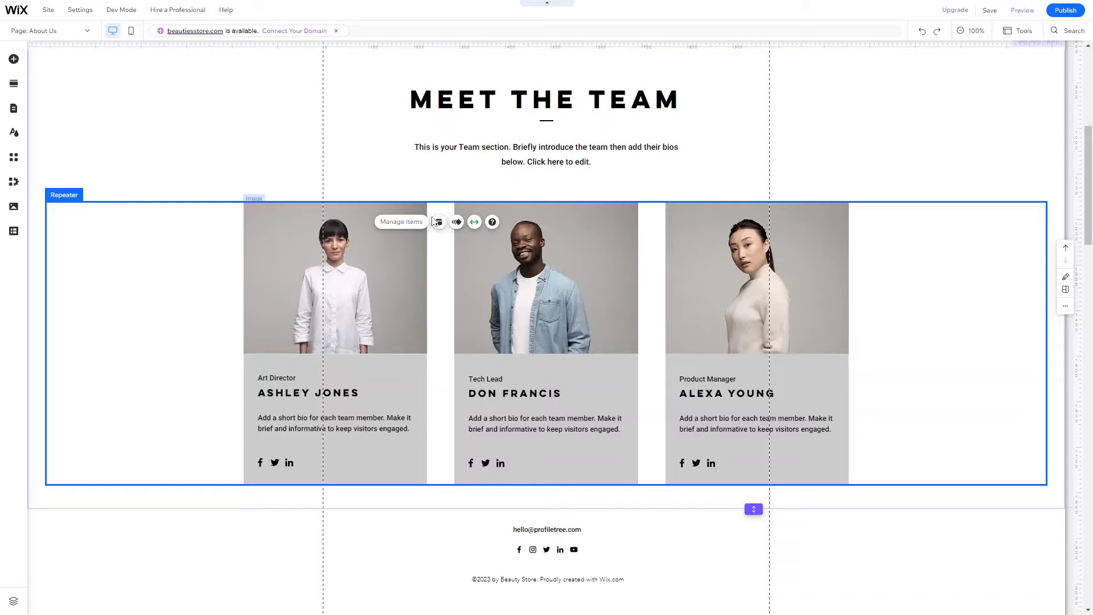
{"action": "left_click", "coordinate": [401, 222]}
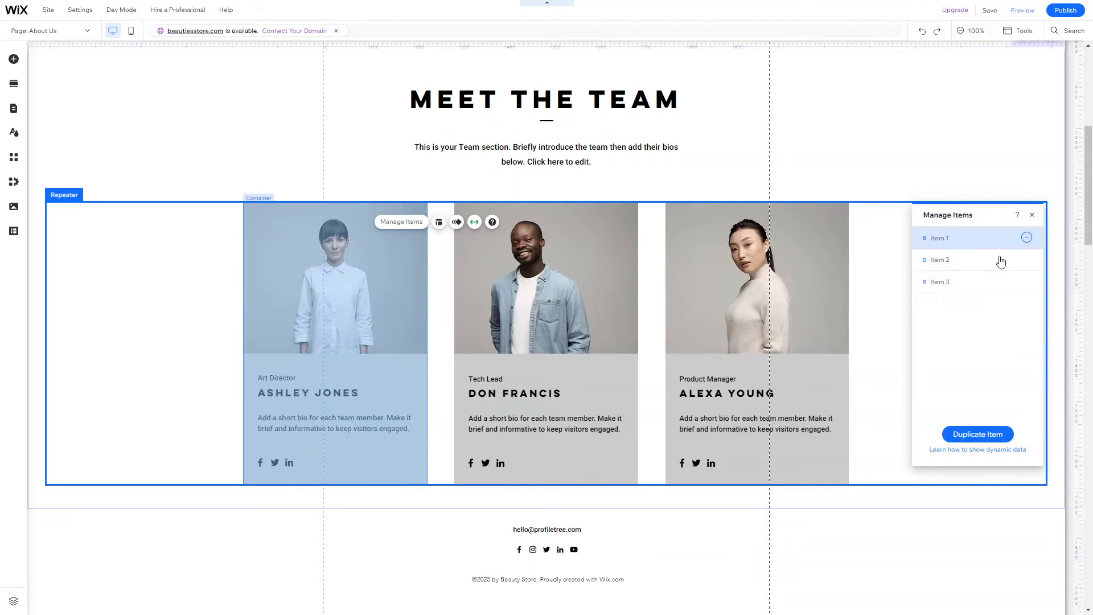
{"action": "left_click", "coordinate": [1027, 239]}
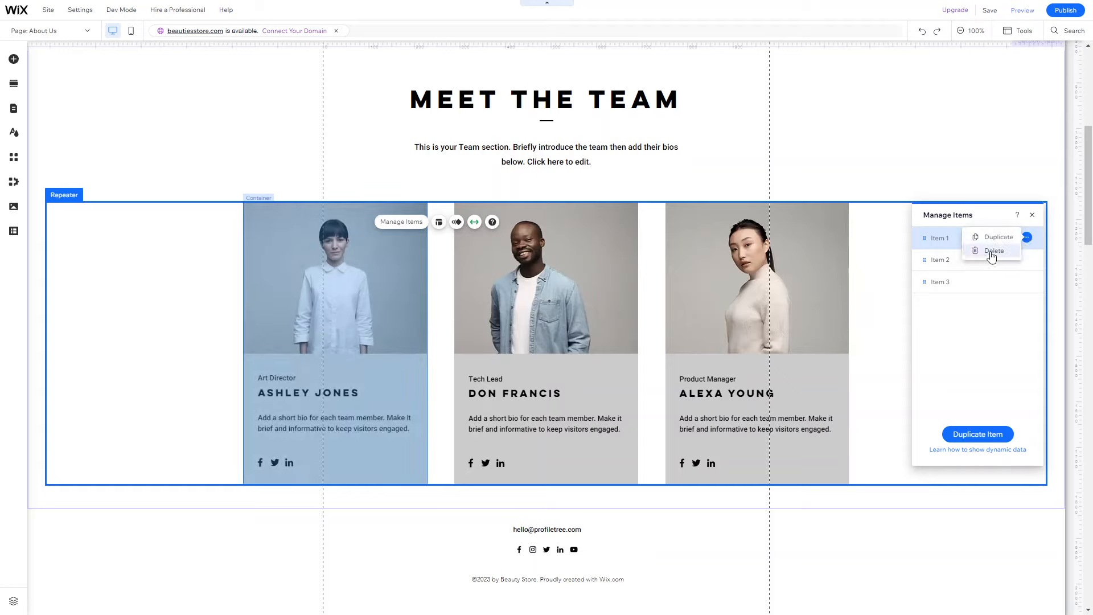
{"action": "left_click", "coordinate": [949, 234]}
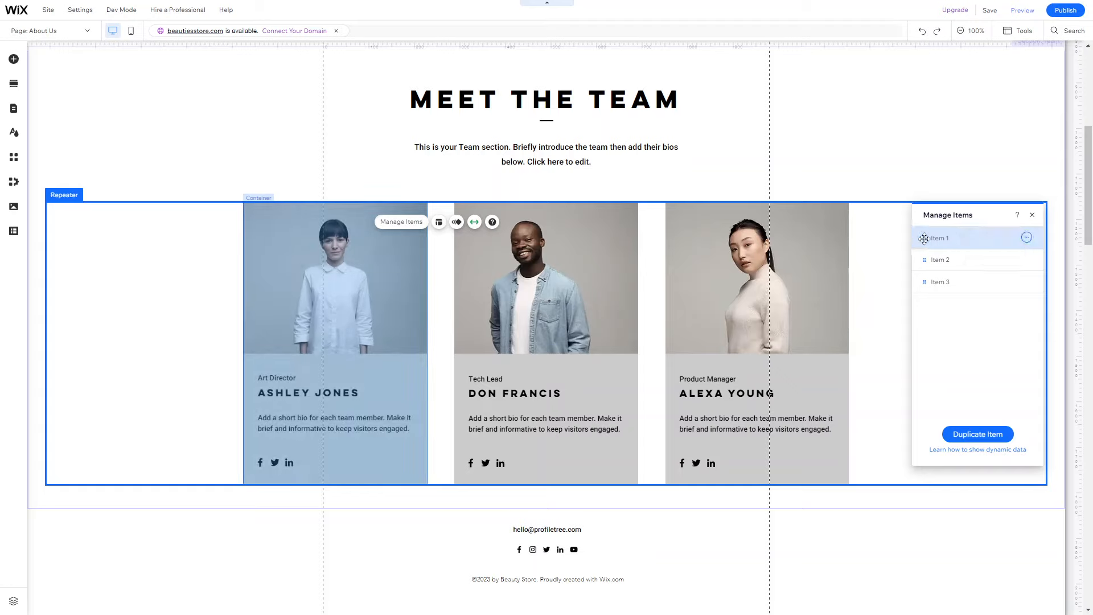
{"action": "mouse_move", "coordinate": [924, 239]}
{"action": "left_mouse_down"}
{"action": "mouse_move", "coordinate": [927, 255]}
{"action": "mouse_move", "coordinate": [917, 232]}
{"action": "left_mouse_up"}
Step: Open the image chooser for the first team card's photo and inspect the upload sources and the existing site files
{"action": "left_click", "coordinate": [278, 394]}
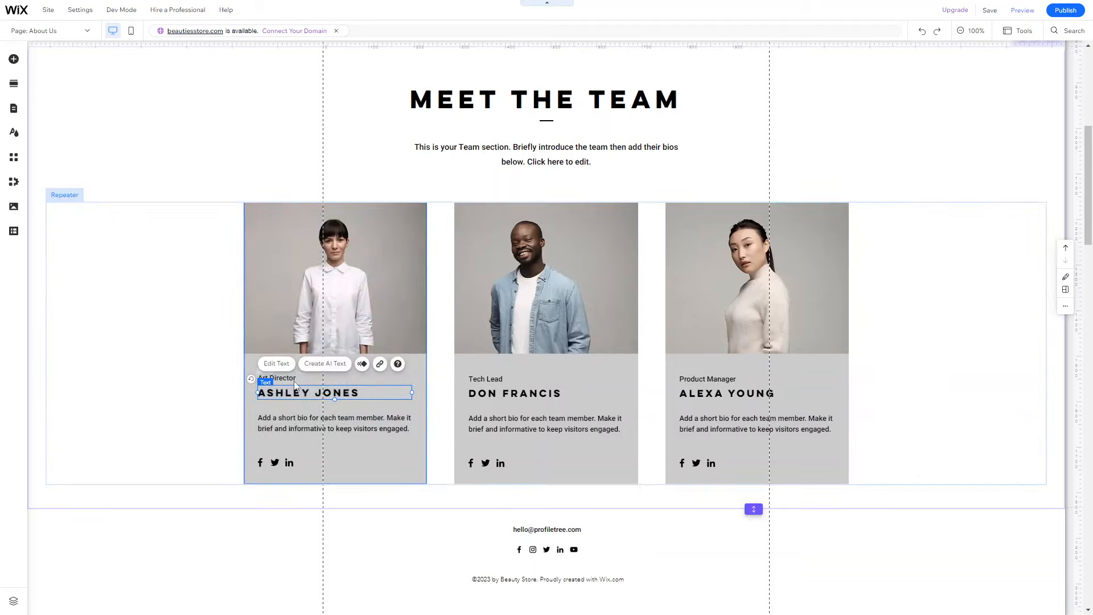
{"action": "left_click", "coordinate": [329, 301]}
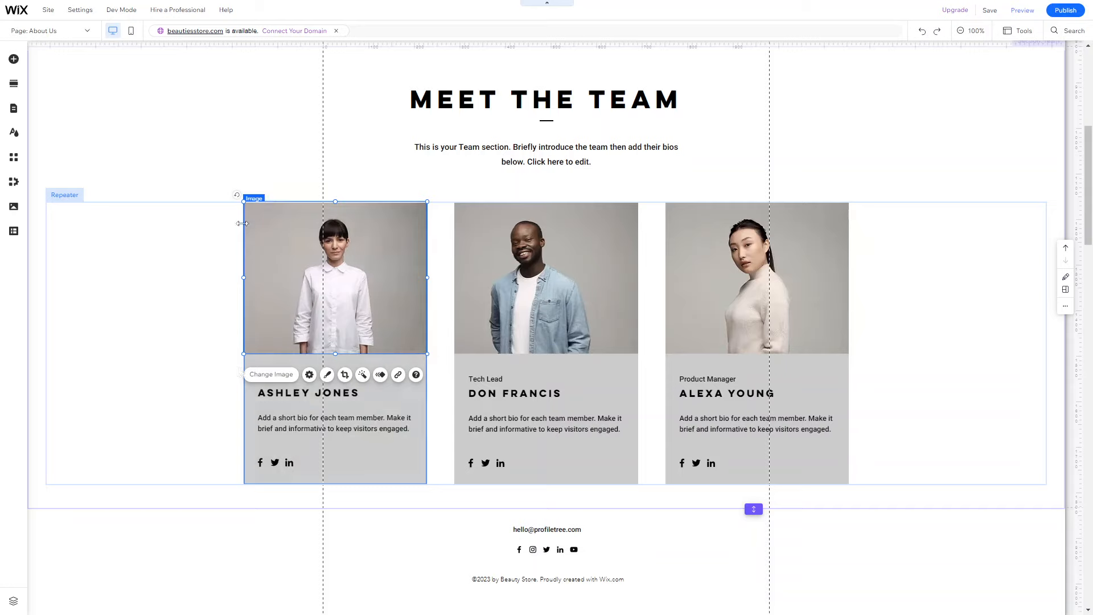
{"action": "left_click", "coordinate": [269, 378]}
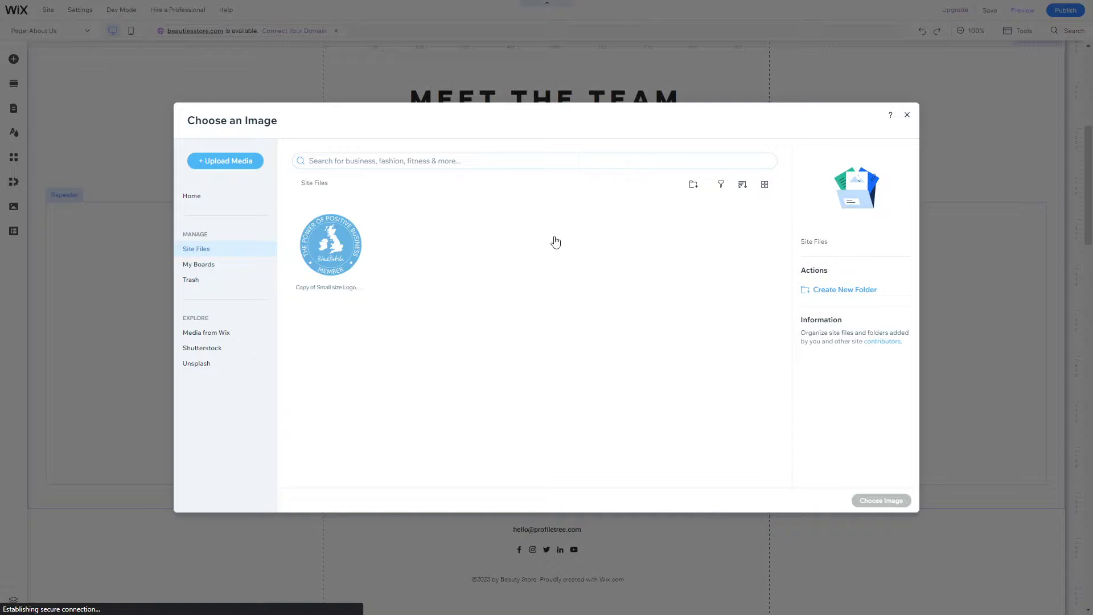
{"action": "left_click", "coordinate": [228, 162]}
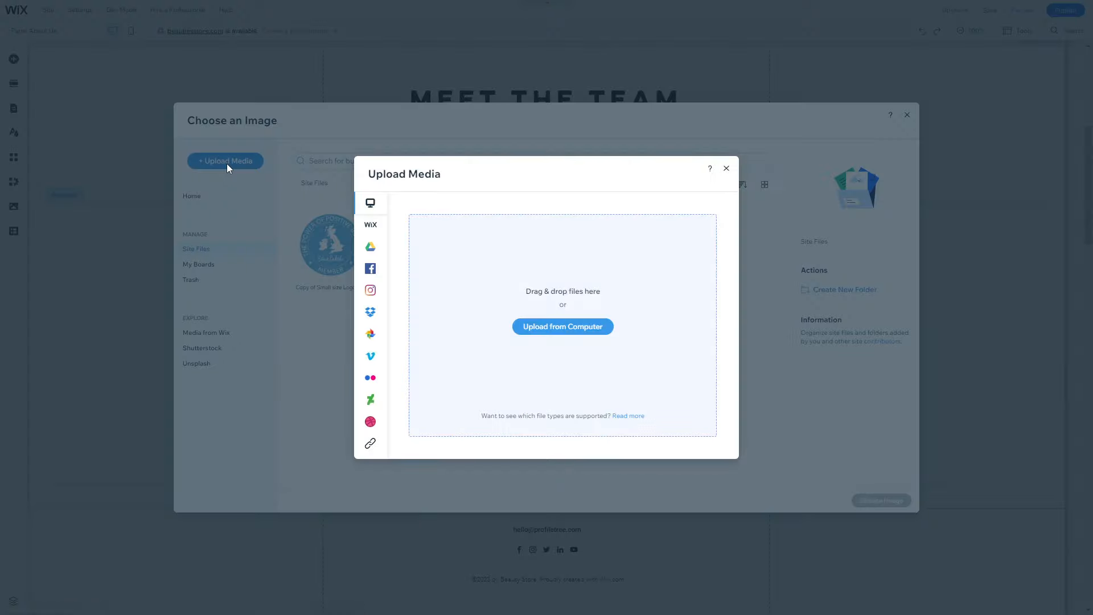
{"action": "left_click", "coordinate": [727, 169]}
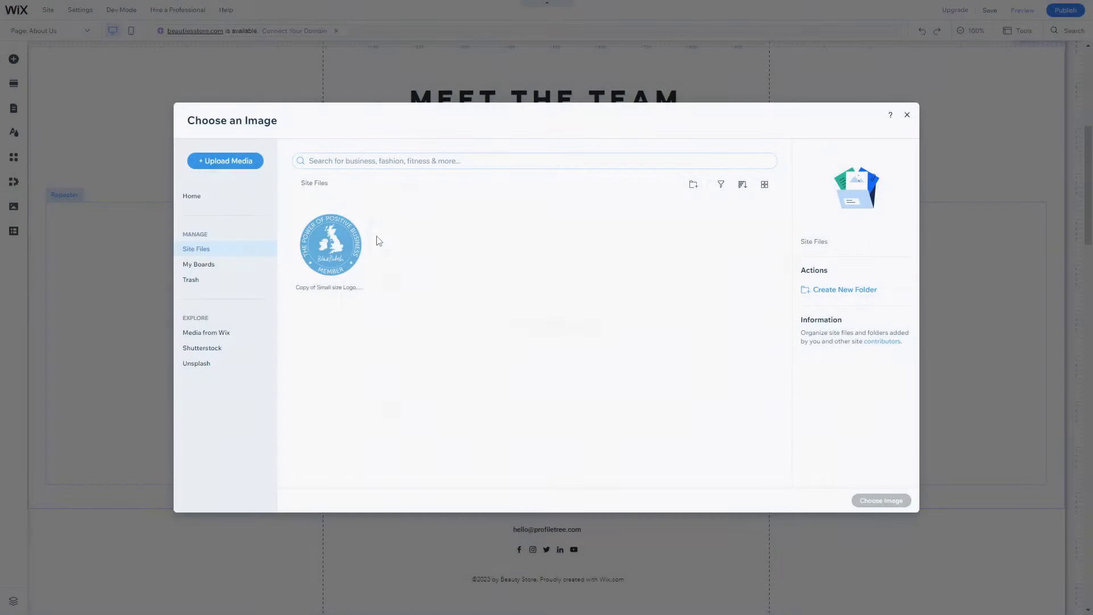
{"action": "left_click", "coordinate": [315, 246]}
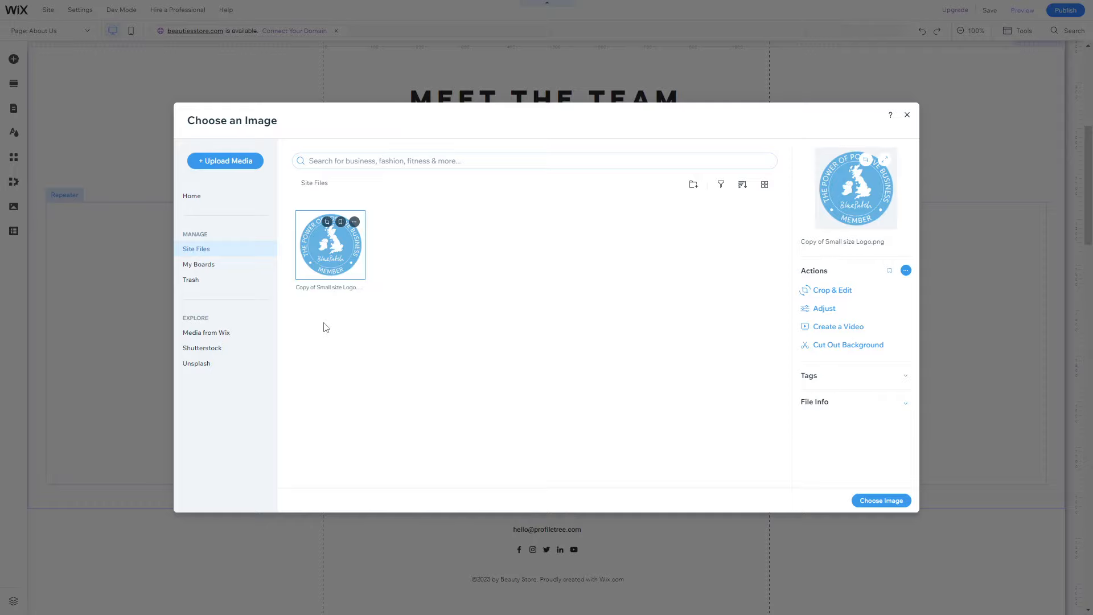
Step: Replace the first team card's photo with the Chatting Over Coffee image from Media from Wix
{"action": "left_click", "coordinate": [195, 336]}
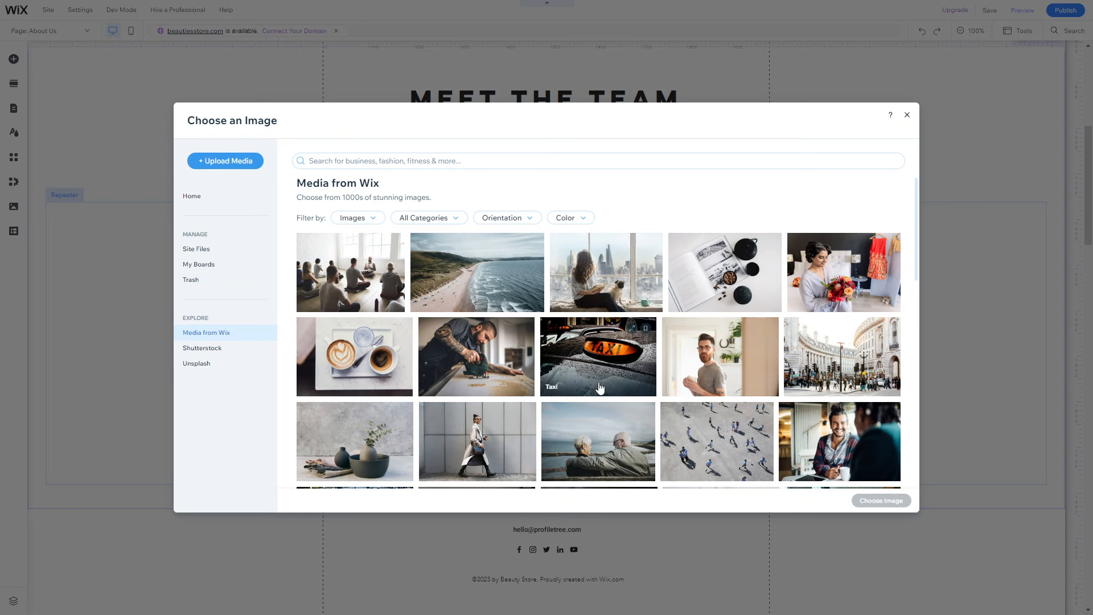
{"action": "scroll", "coordinate": [605, 385], "scroll_direction": "down", "scroll_amount": 3}
{"action": "scroll", "coordinate": [605, 384], "scroll_direction": "up", "scroll_amount": 2}
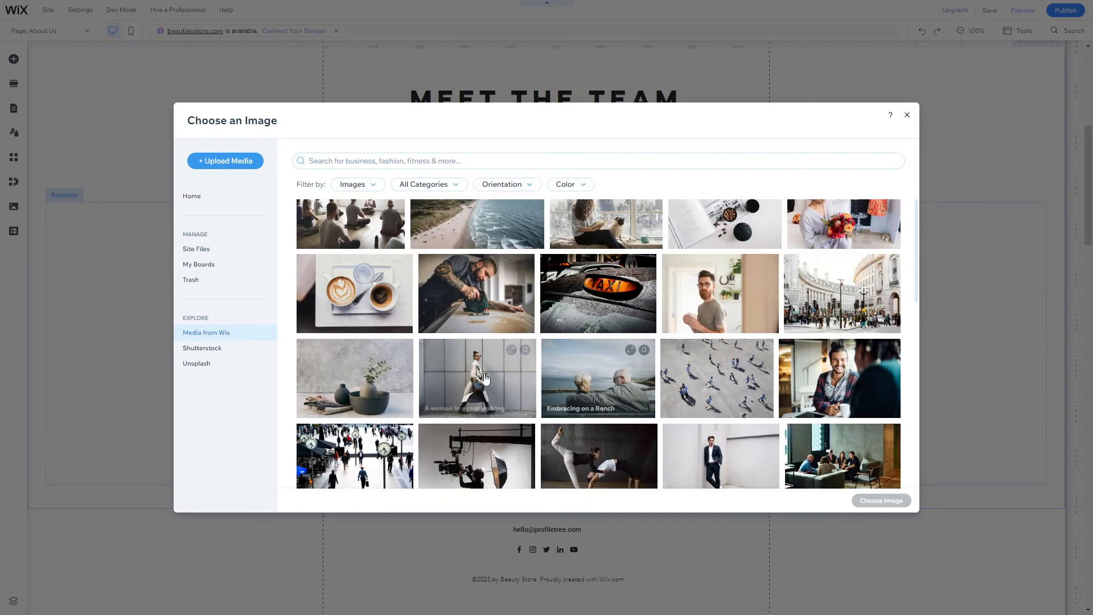
{"action": "left_click", "coordinate": [829, 377]}
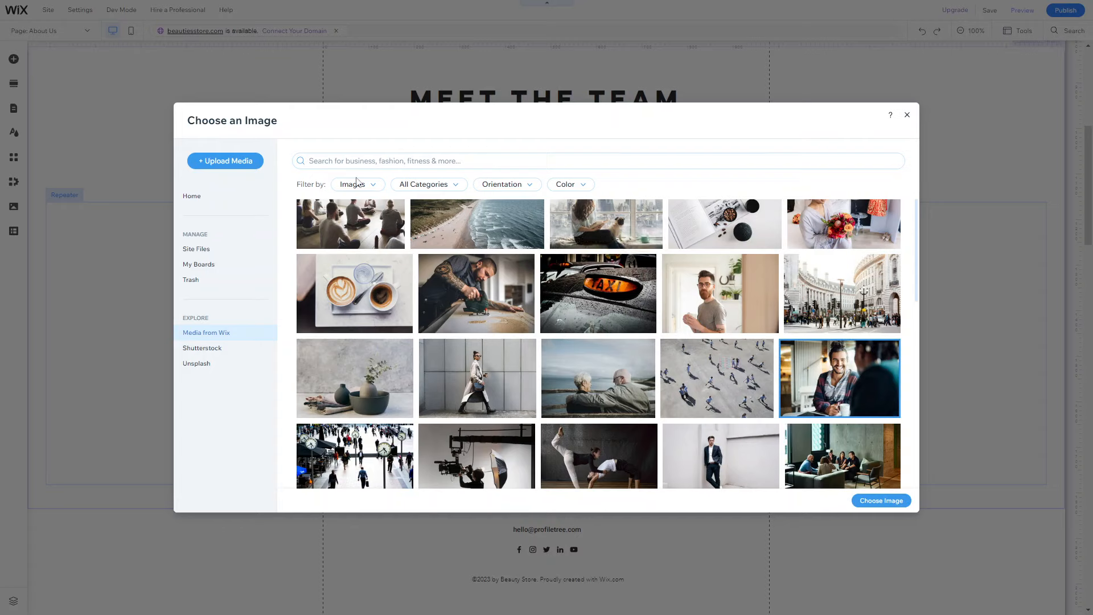
{"action": "left_click", "coordinate": [366, 164]}
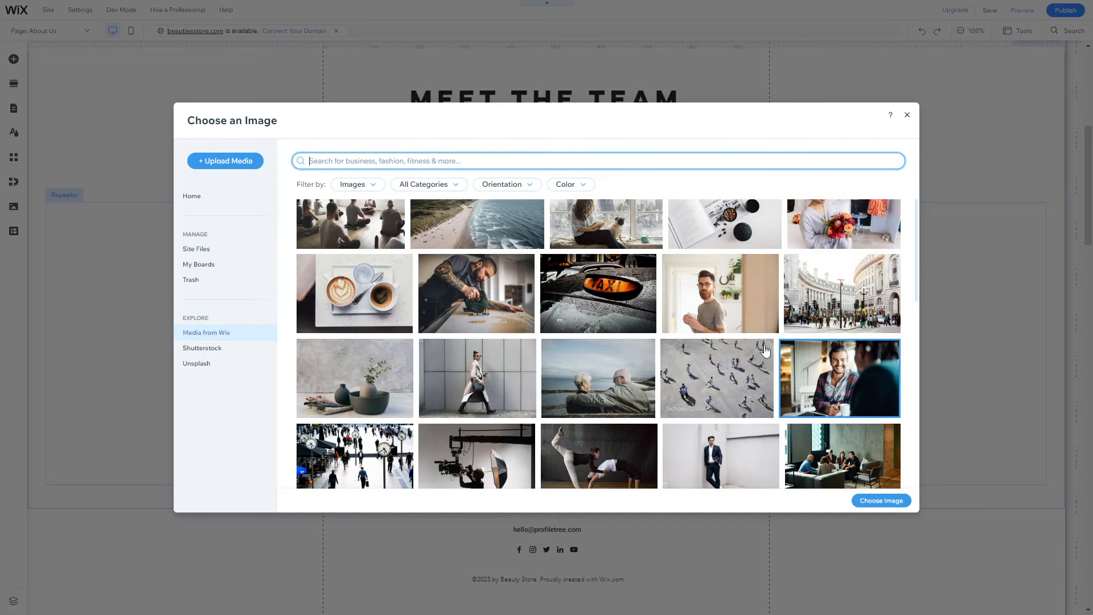
{"action": "scroll", "coordinate": [761, 420], "scroll_direction": "down", "scroll_amount": 1}
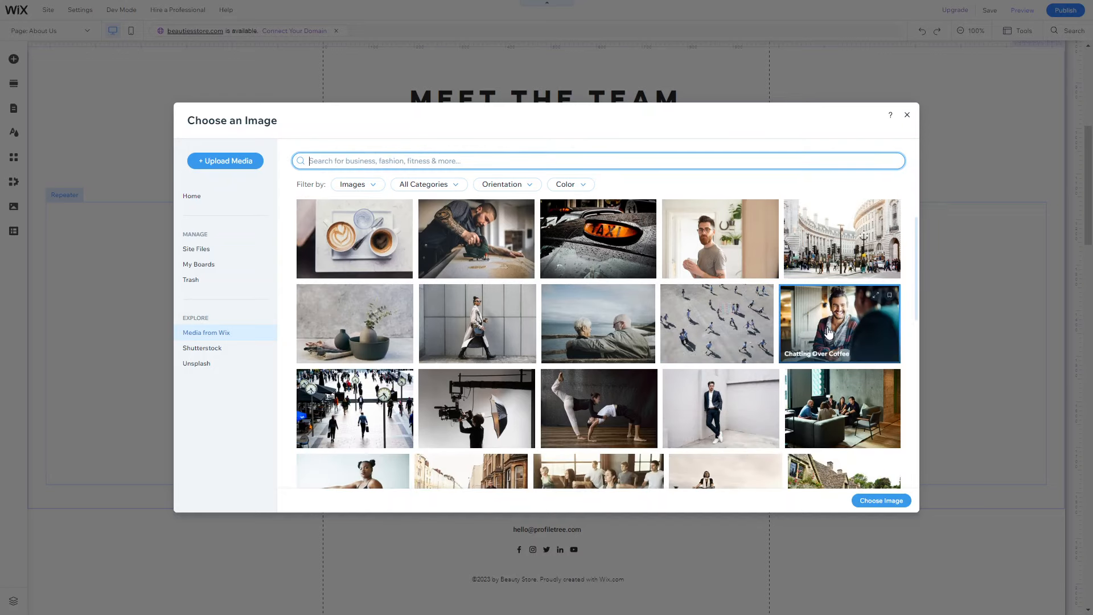
{"action": "left_click", "coordinate": [882, 501]}
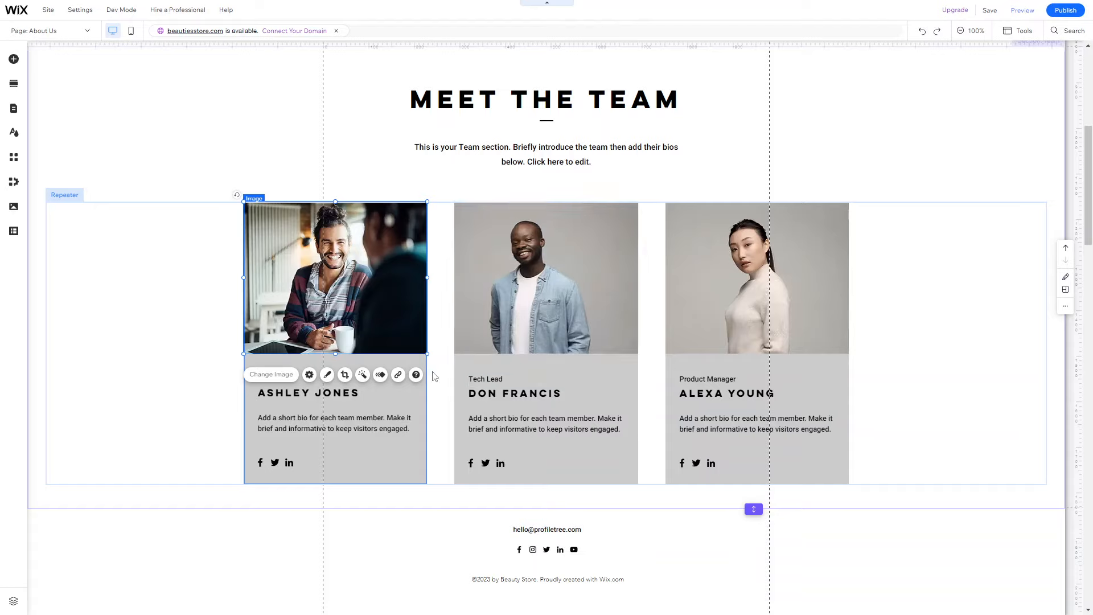
Step: Examine the first team card's bio text and review how the About Us and Meet the Team sections fit together
{"action": "left_click", "coordinate": [288, 421]}
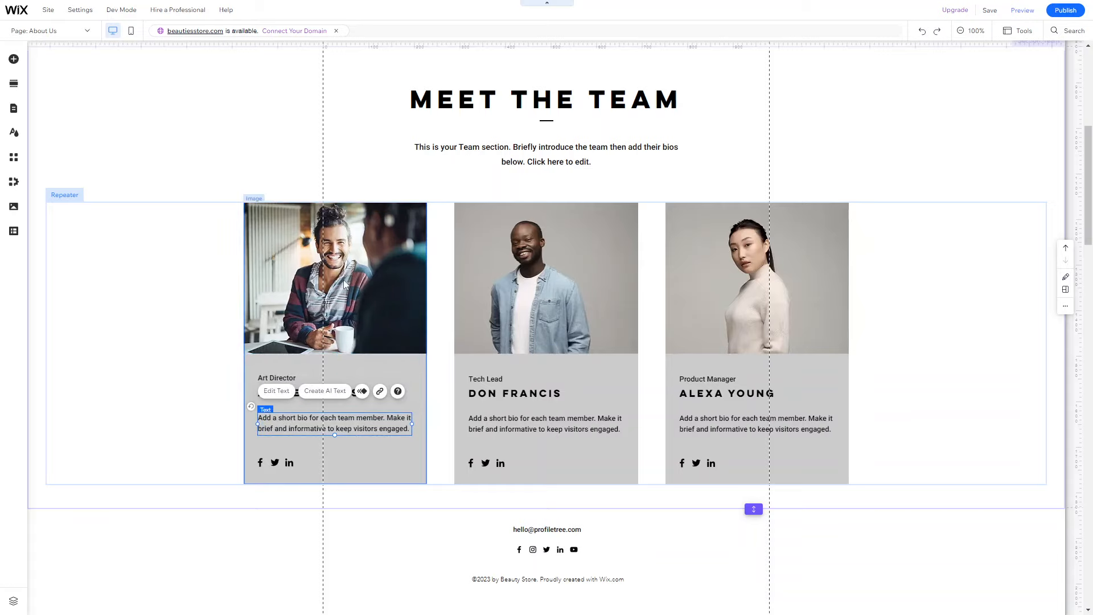
{"action": "scroll", "coordinate": [548, 440], "scroll_direction": "up", "scroll_amount": 4}
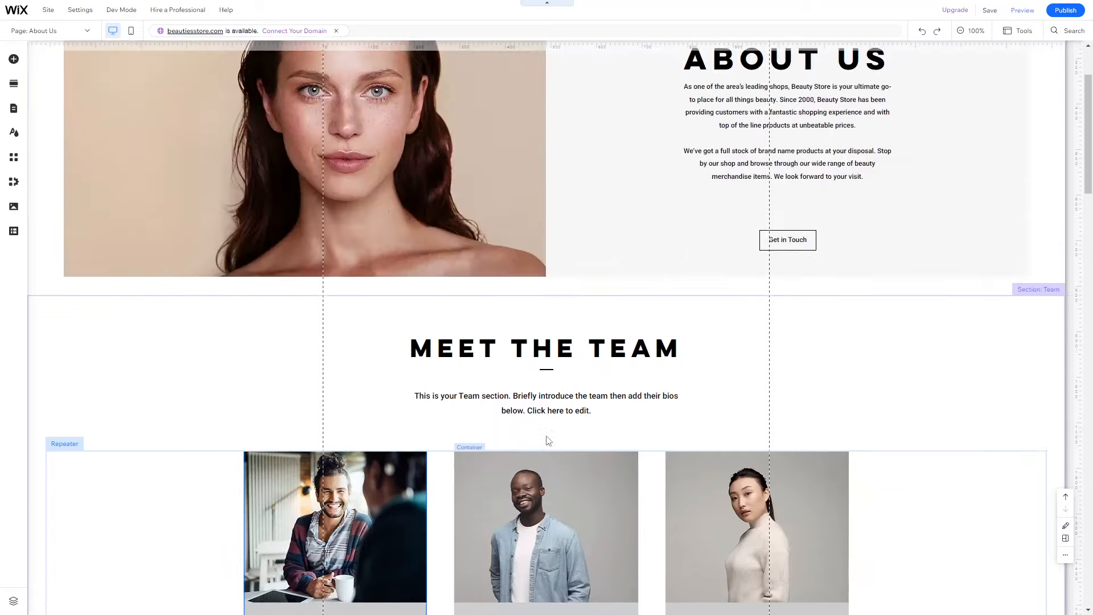
{"action": "scroll", "coordinate": [547, 440], "scroll_direction": "down", "scroll_amount": 4}
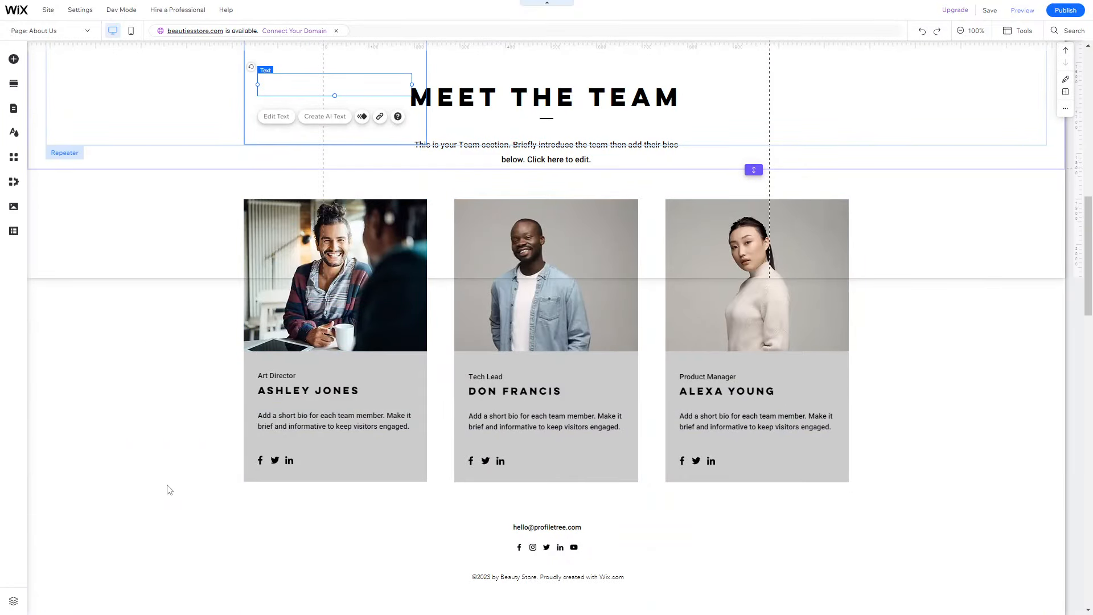
{"action": "left_click", "coordinate": [140, 214]}
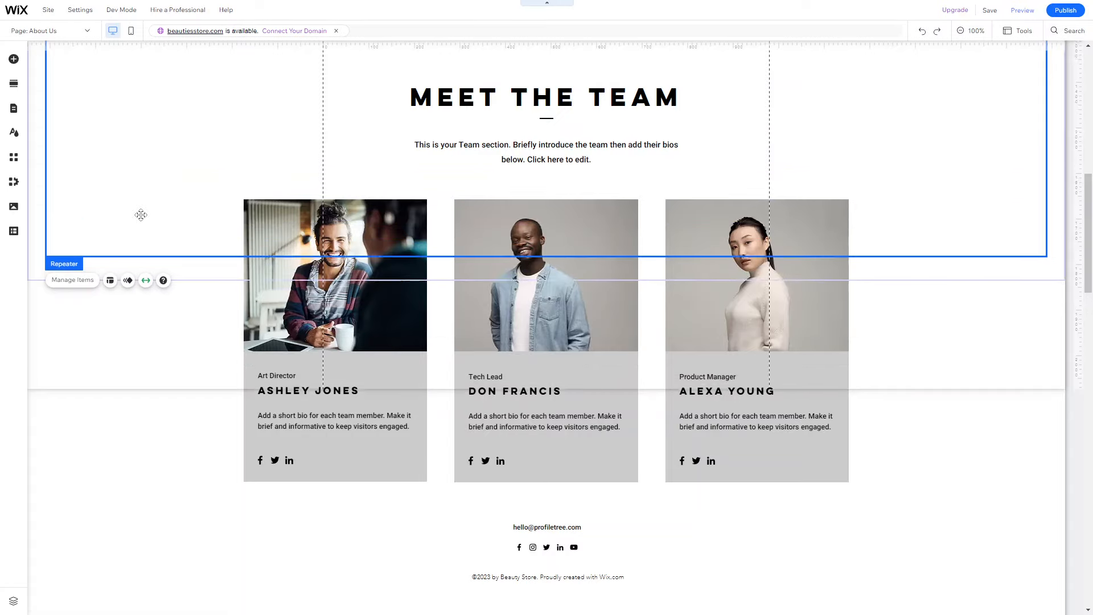
{"action": "scroll", "coordinate": [141, 214], "scroll_direction": "up", "scroll_amount": 4}
{"action": "scroll", "coordinate": [142, 214], "scroll_direction": "down", "scroll_amount": 5}
{"action": "scroll", "coordinate": [142, 218], "scroll_direction": "up", "scroll_amount": 3}
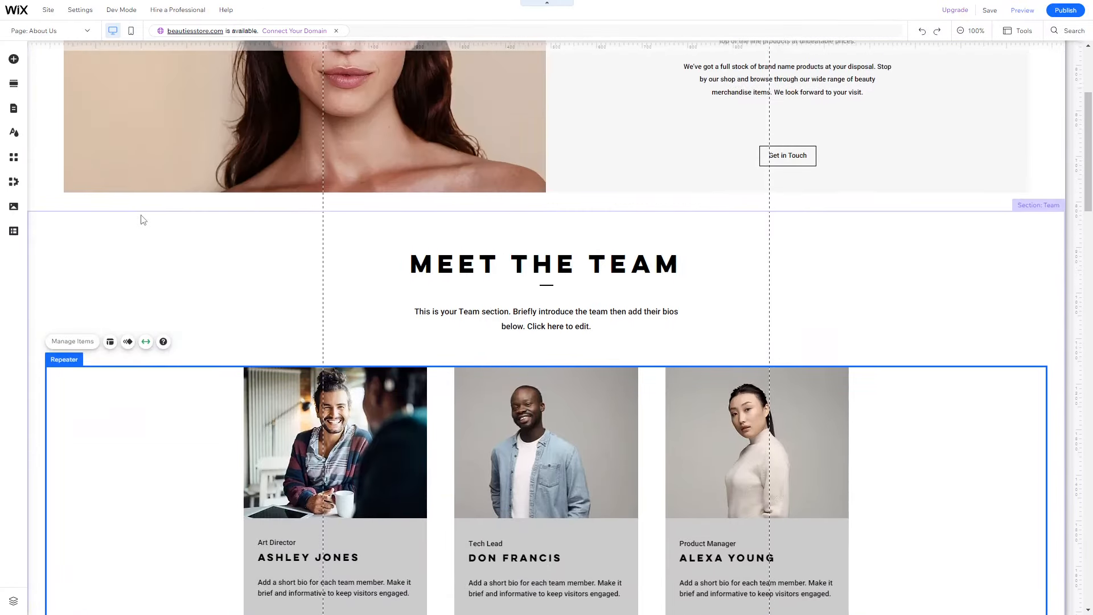
{"action": "left_click", "coordinate": [225, 287]}
{"action": "scroll", "coordinate": [226, 289], "scroll_direction": "down", "scroll_amount": 4}
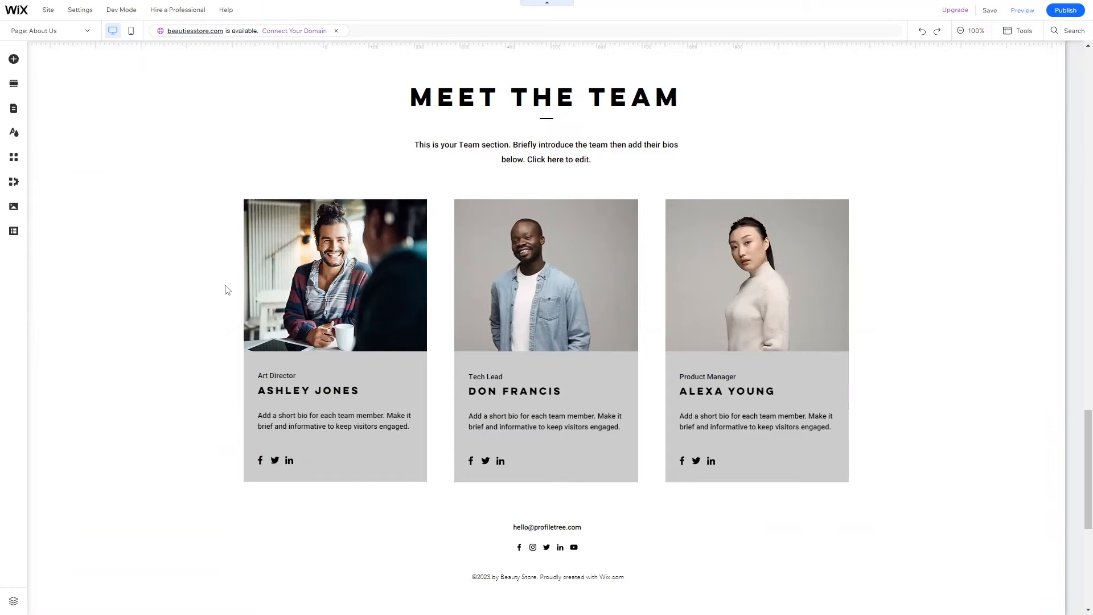
{"action": "scroll", "coordinate": [224, 285], "scroll_direction": "up", "scroll_amount": 5}
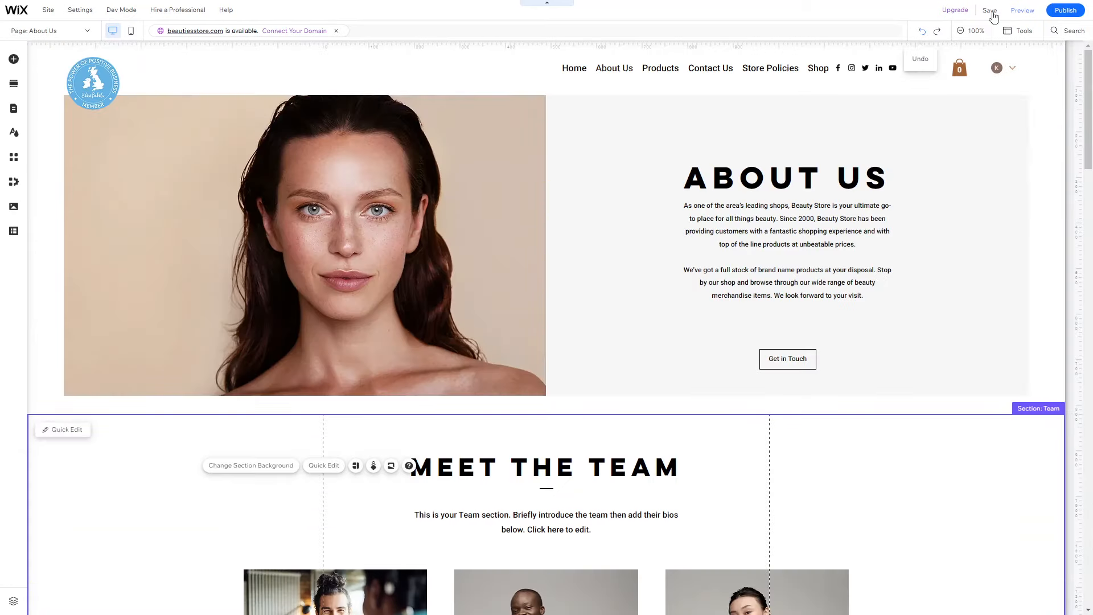
Step: Save the site and dismiss the saved-site dialog, opting not to show it again
{"action": "left_click", "coordinate": [993, 11]}
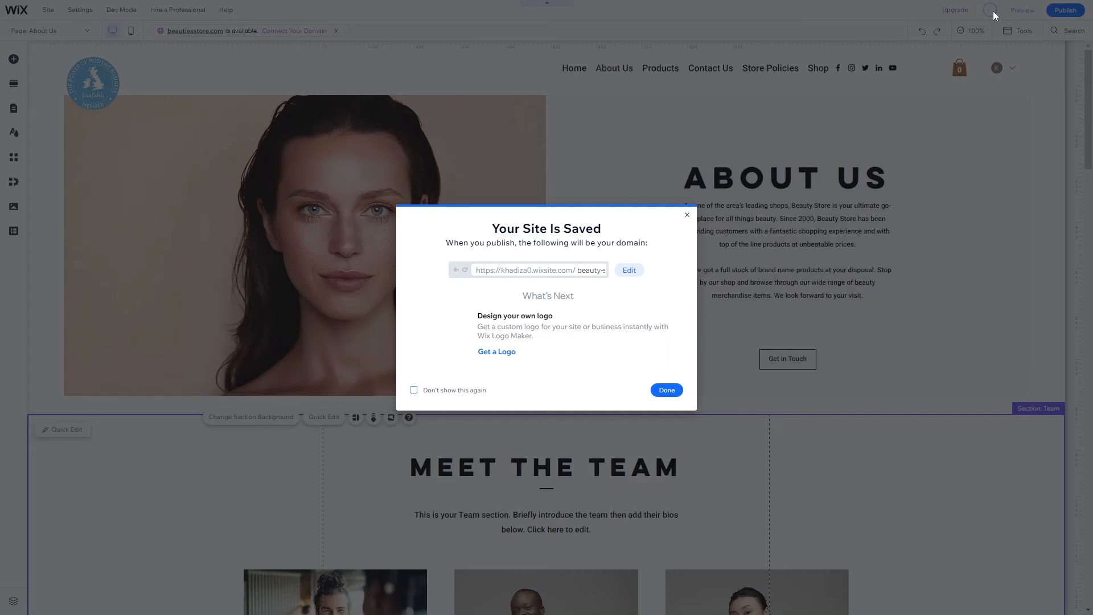
{"action": "left_click", "coordinate": [442, 391]}
{"action": "left_click", "coordinate": [667, 390]}
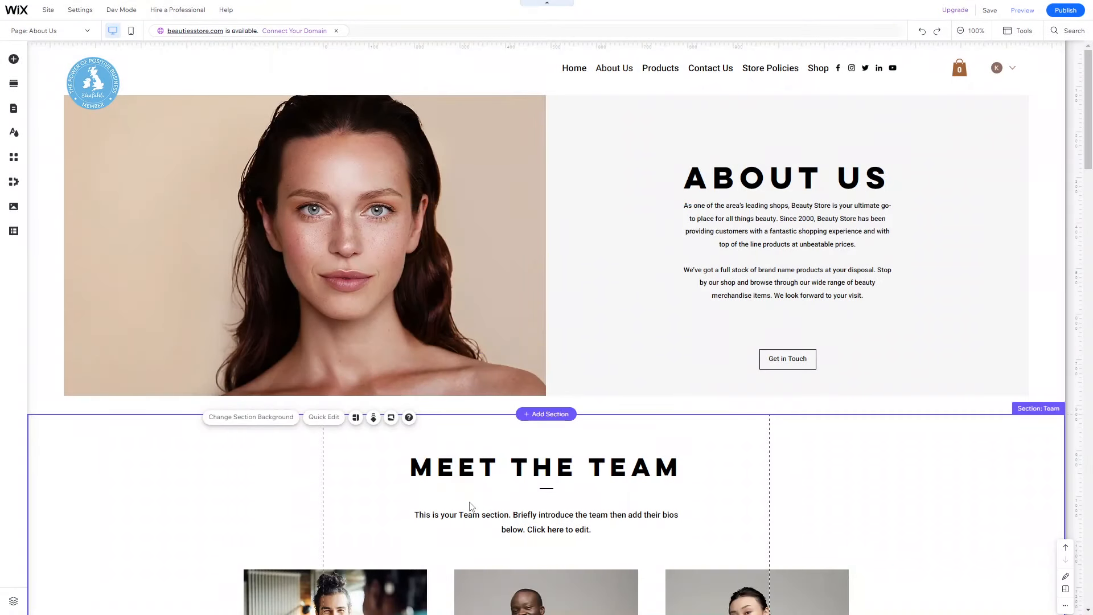
Step: Switch from the About Us page to the Products page
{"action": "scroll", "coordinate": [471, 507], "scroll_direction": "down", "scroll_amount": 5}
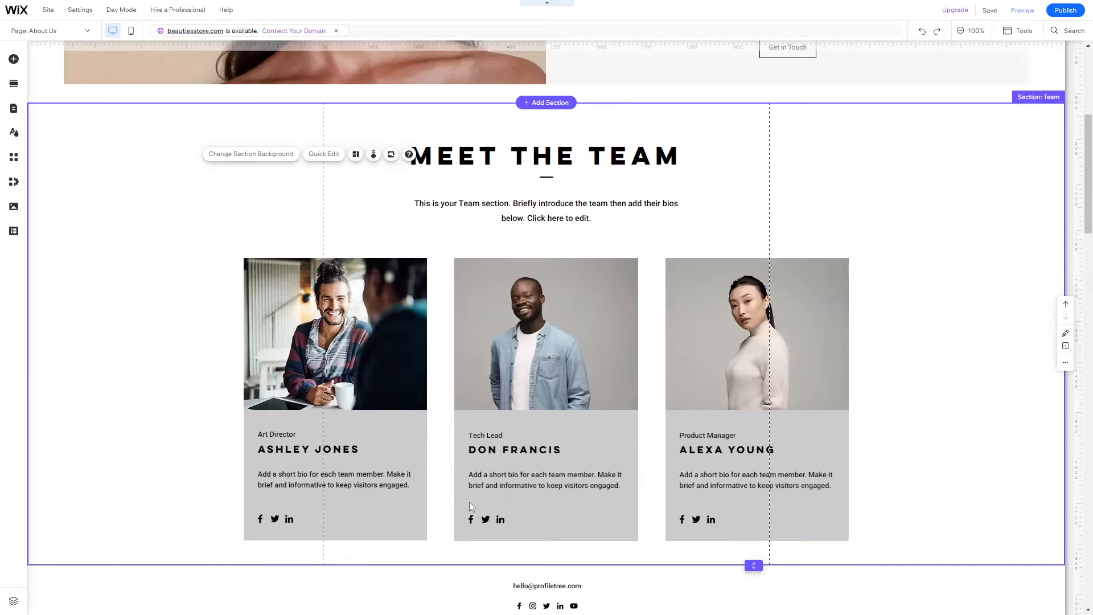
{"action": "scroll", "coordinate": [470, 506], "scroll_direction": "up", "scroll_amount": 1}
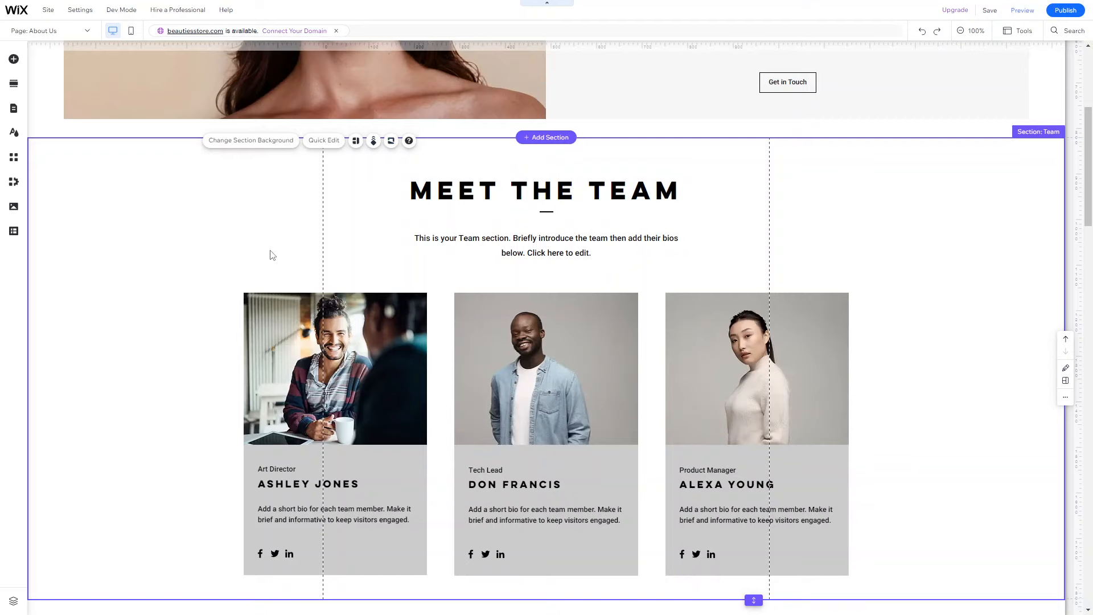
{"action": "scroll", "coordinate": [270, 255], "scroll_direction": "up", "scroll_amount": 5}
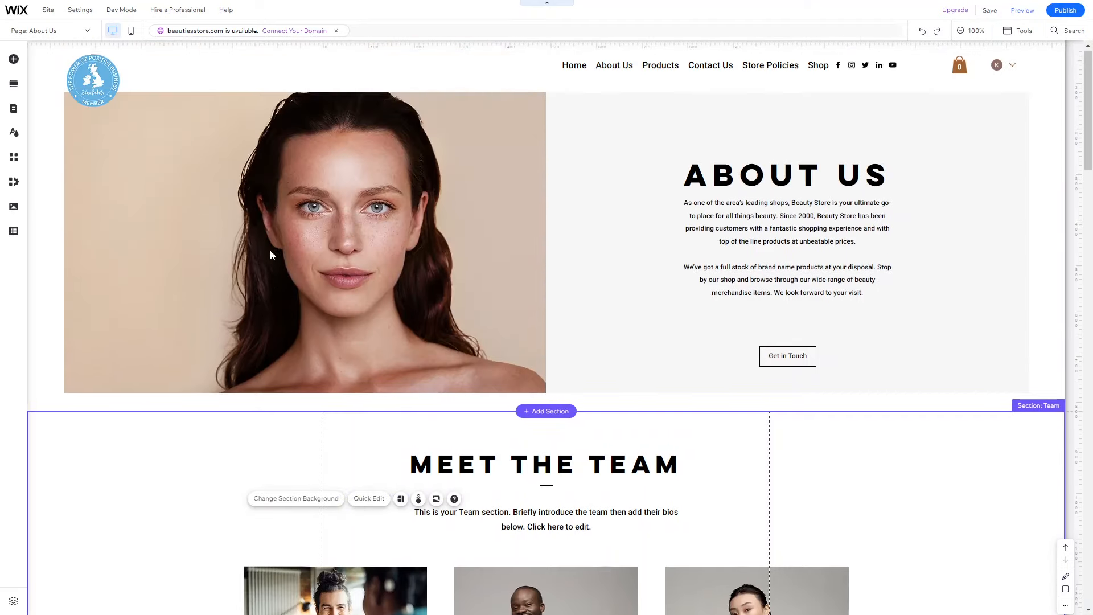
{"action": "left_click", "coordinate": [51, 31]}
{"action": "left_click", "coordinate": [56, 94]}
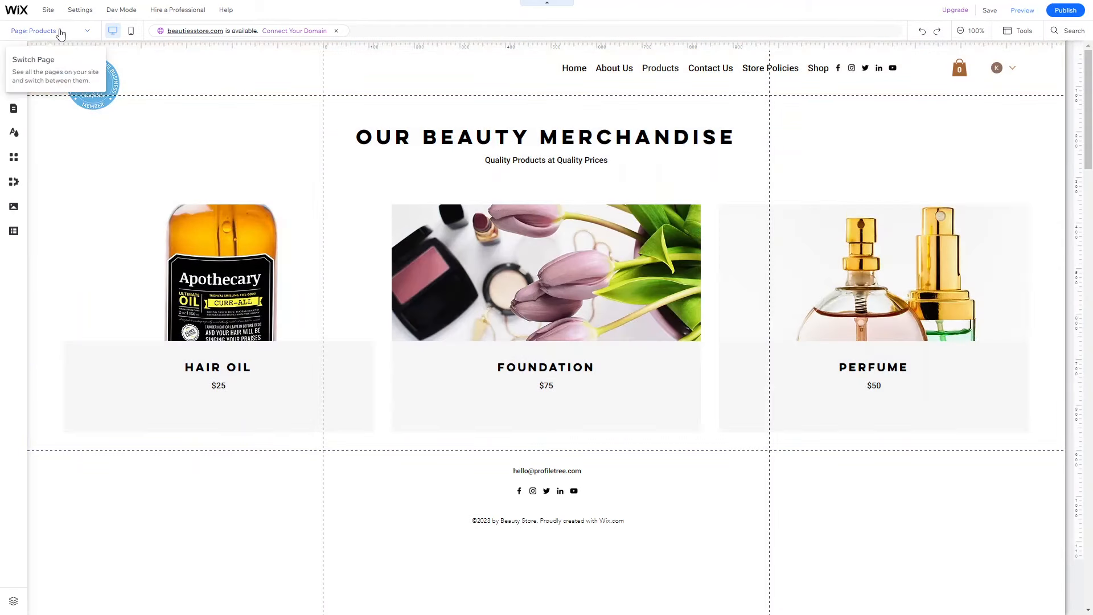
Step: Open the site's page management and start adding a new page
{"action": "left_click", "coordinate": [61, 32]}
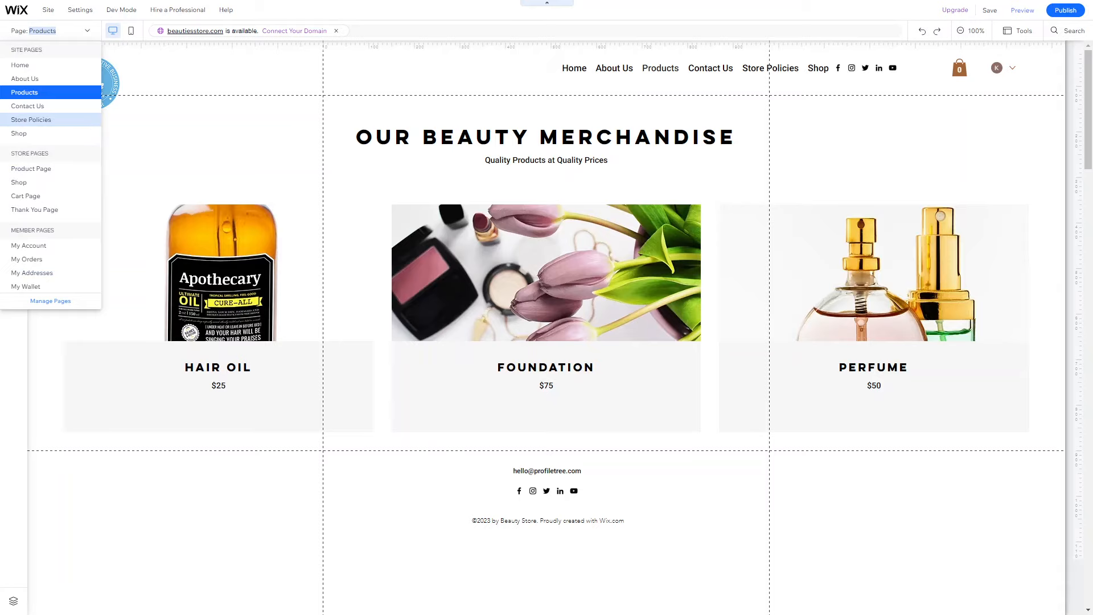
{"action": "left_click", "coordinate": [50, 120]}
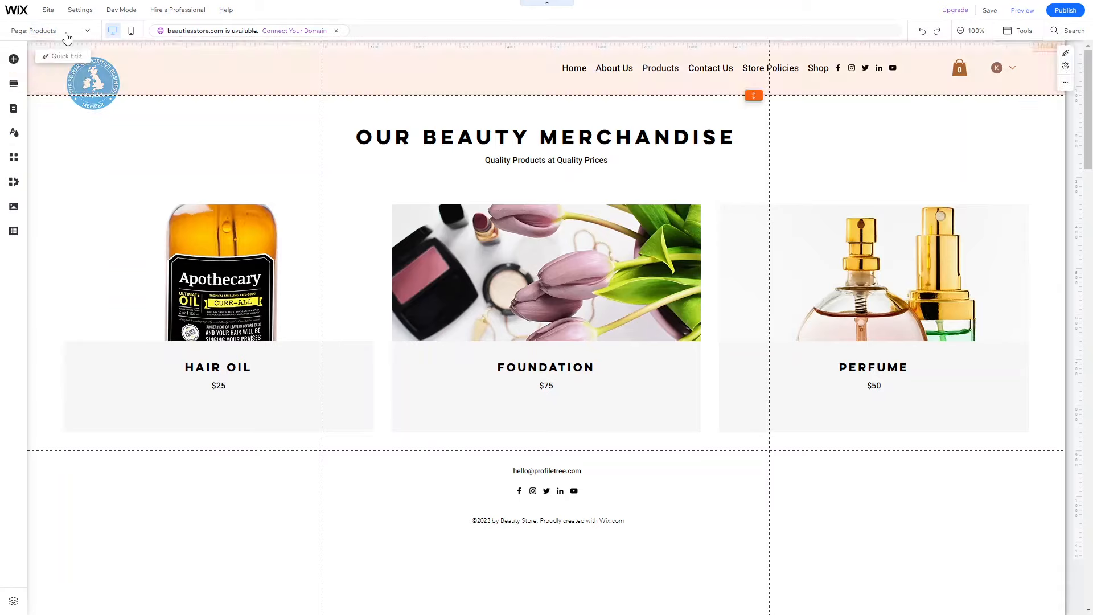
{"action": "left_click", "coordinate": [62, 32]}
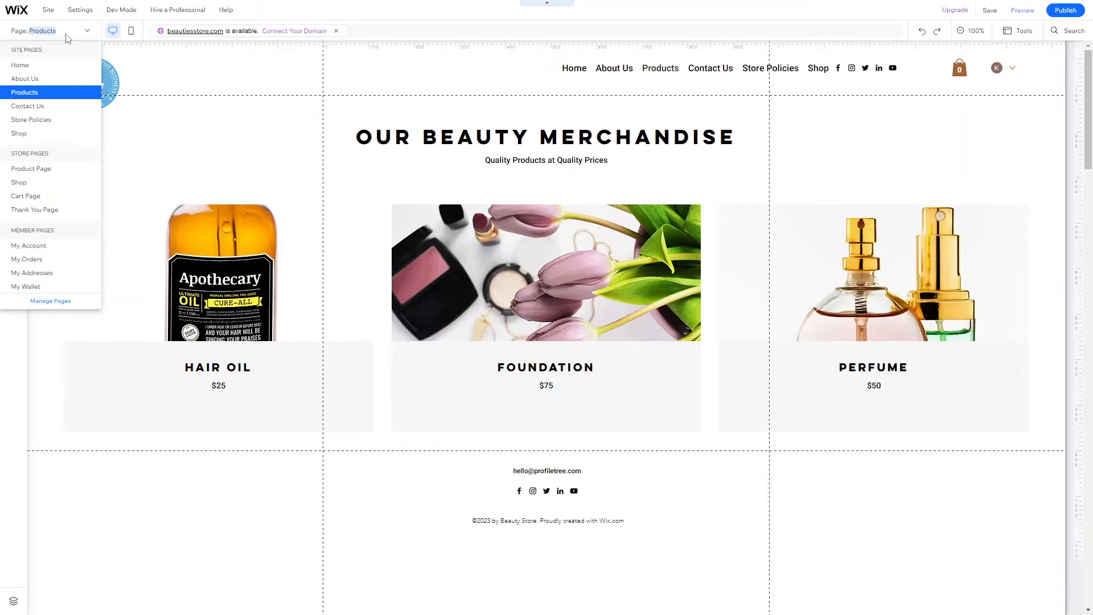
{"action": "left_click", "coordinate": [53, 301]}
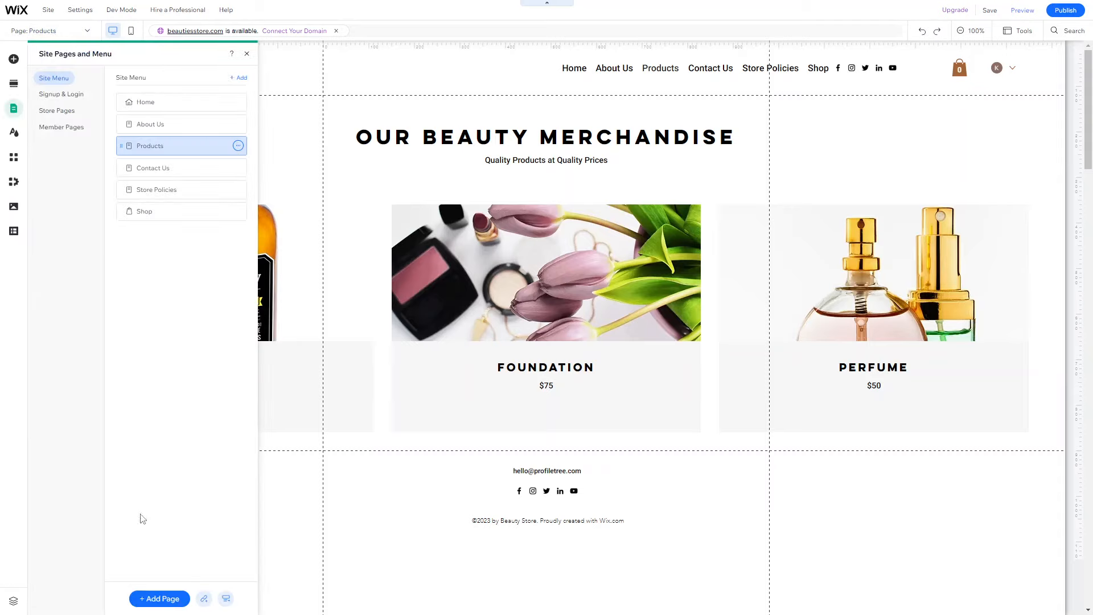
{"action": "left_click", "coordinate": [158, 599]}
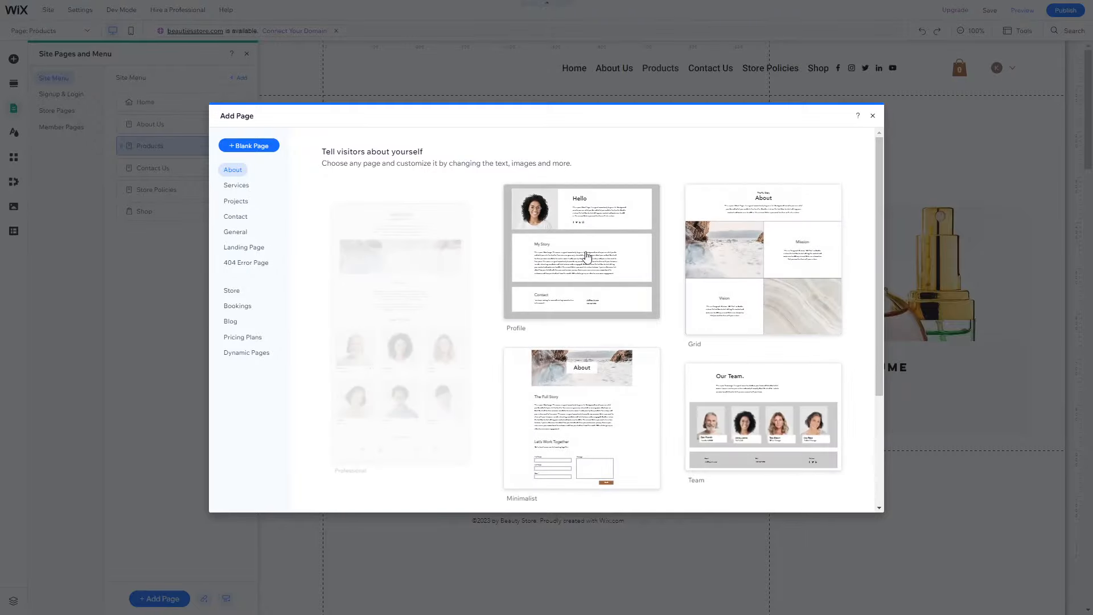
Step: Look through the available About page templates in the page-adding dialog
{"action": "scroll", "coordinate": [546, 422], "scroll_direction": "down", "scroll_amount": 3}
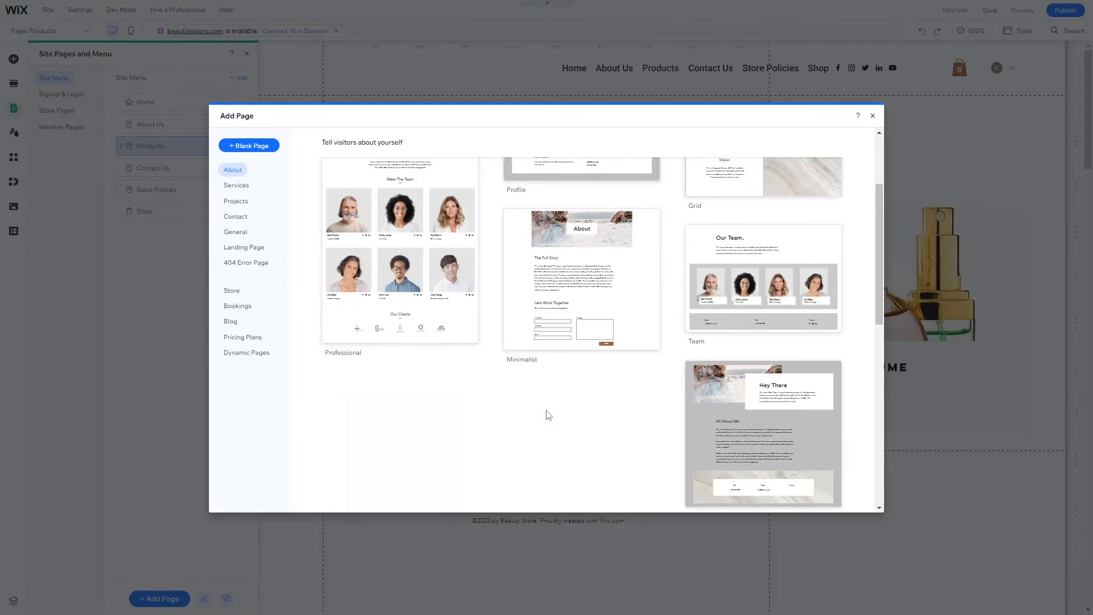
{"action": "scroll", "coordinate": [548, 415], "scroll_direction": "down", "scroll_amount": 3}
{"action": "scroll", "coordinate": [548, 415], "scroll_direction": "up", "scroll_amount": 4}
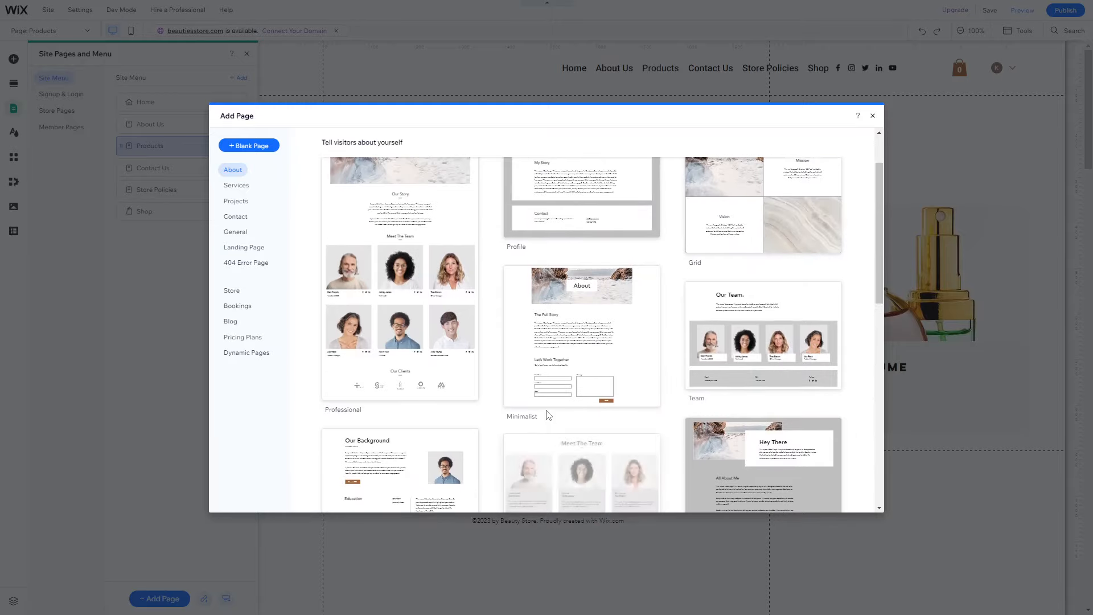
{"action": "scroll", "coordinate": [548, 415], "scroll_direction": "down", "scroll_amount": 8}
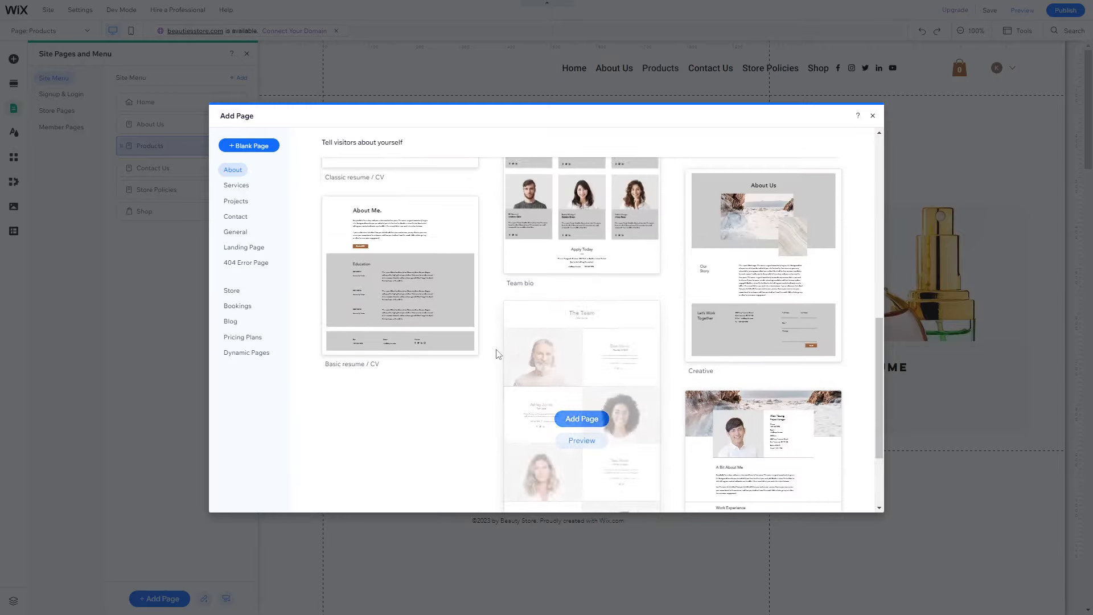
{"action": "scroll", "coordinate": [497, 353], "scroll_direction": "up", "scroll_amount": 5}
Step: Add a new page from the Descriptive layout in the General templates and keep the page name General
{"action": "left_click", "coordinate": [238, 186]}
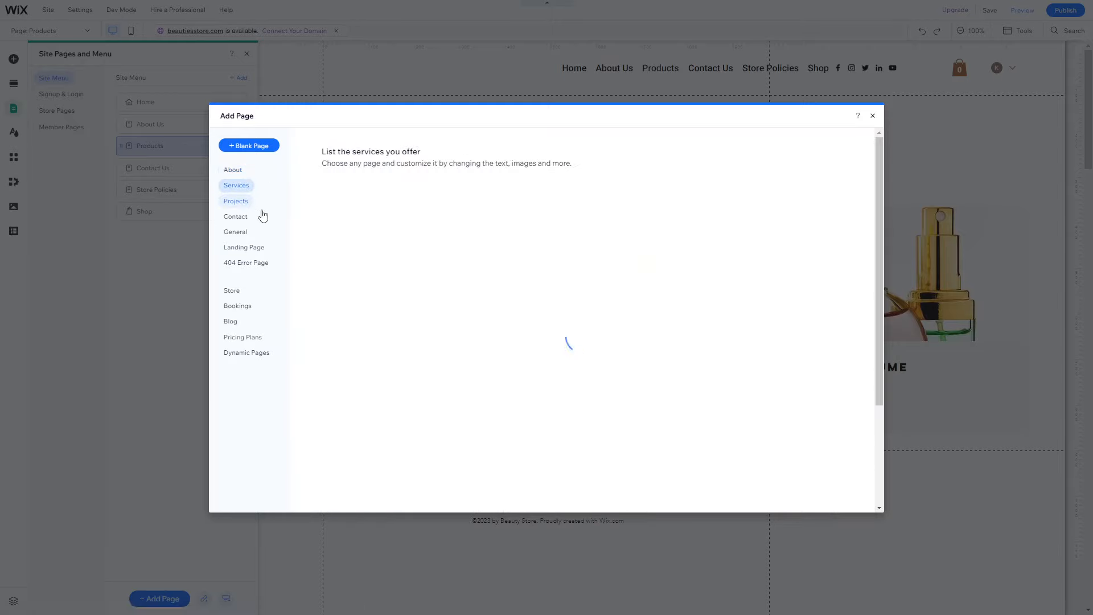
{"action": "left_click", "coordinate": [237, 234]}
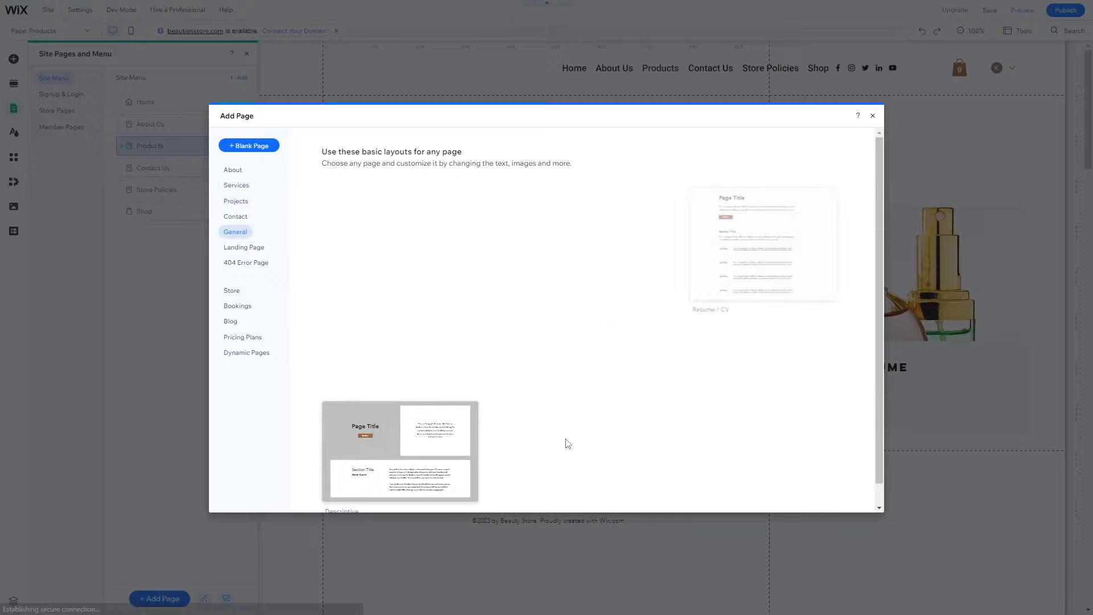
{"action": "scroll", "coordinate": [612, 481], "scroll_direction": "down", "scroll_amount": 3}
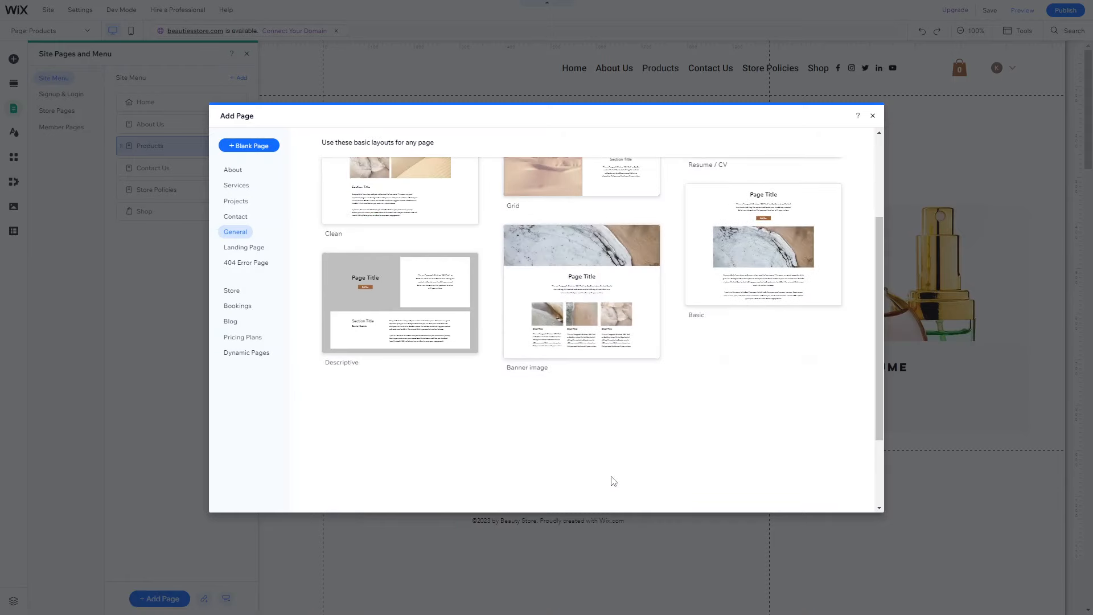
{"action": "scroll", "coordinate": [612, 481], "scroll_direction": "up", "scroll_amount": 3}
{"action": "scroll", "coordinate": [592, 398], "scroll_direction": "up", "scroll_amount": 1}
{"action": "mouse_move", "coordinate": [451, 433]}
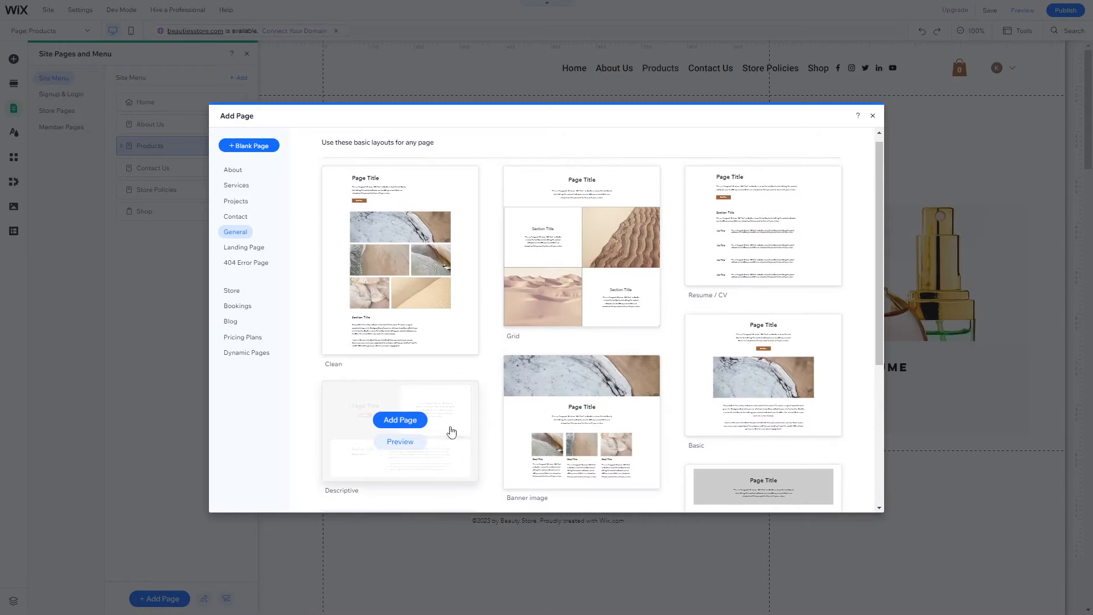
{"action": "left_click", "coordinate": [400, 421]}
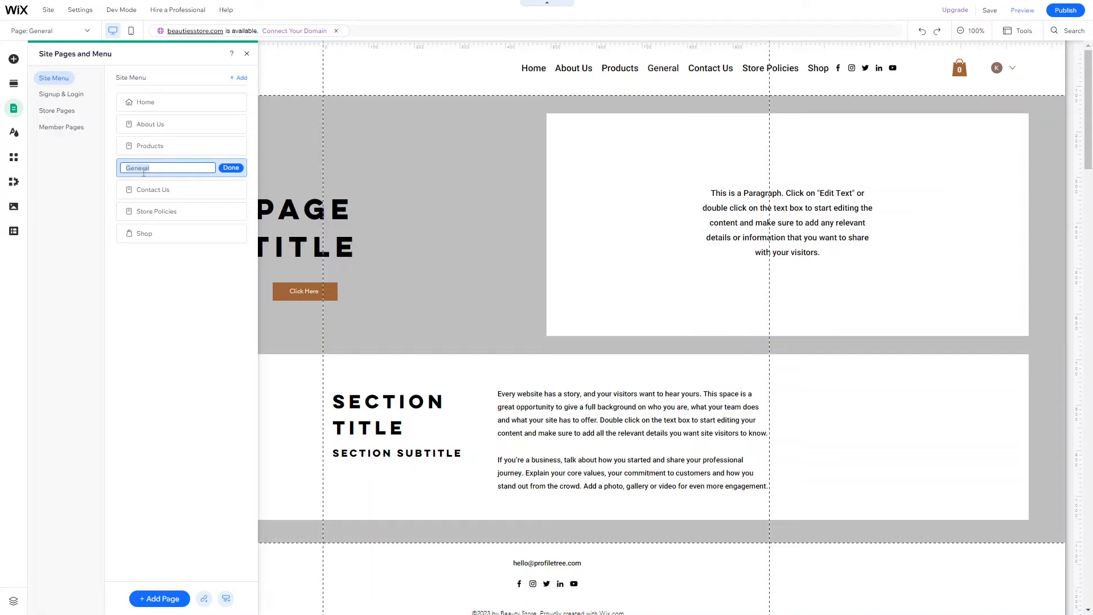
{"action": "left_click", "coordinate": [231, 168]}
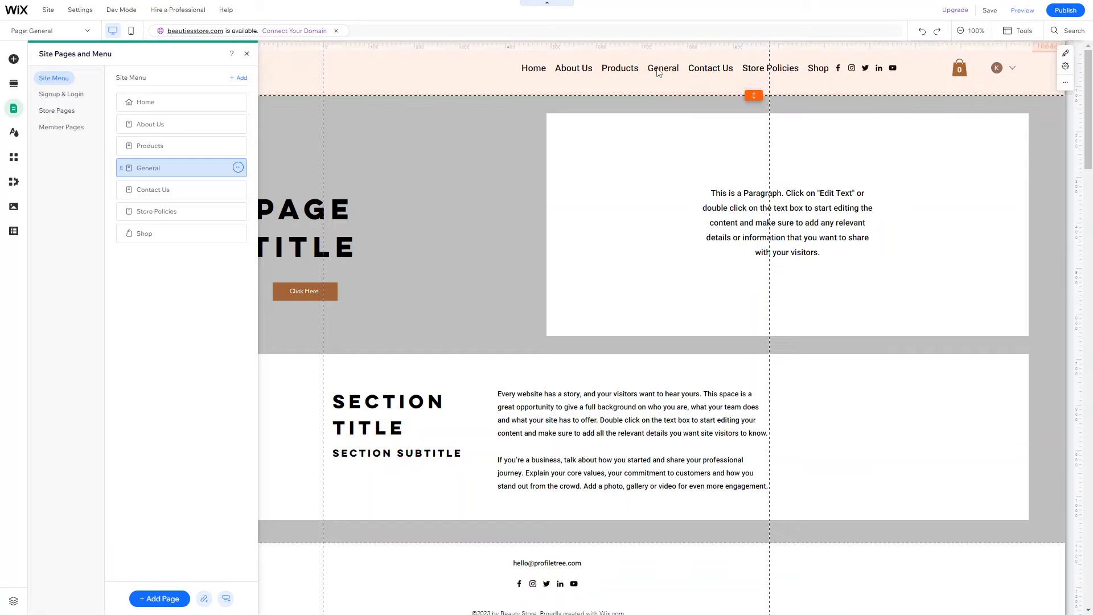
Step: Move the General page to between Store Policies and Shop in the site menu and close the page list
{"action": "left_click_drag", "start_coordinate": [122, 168], "coordinate": [130, 209]}
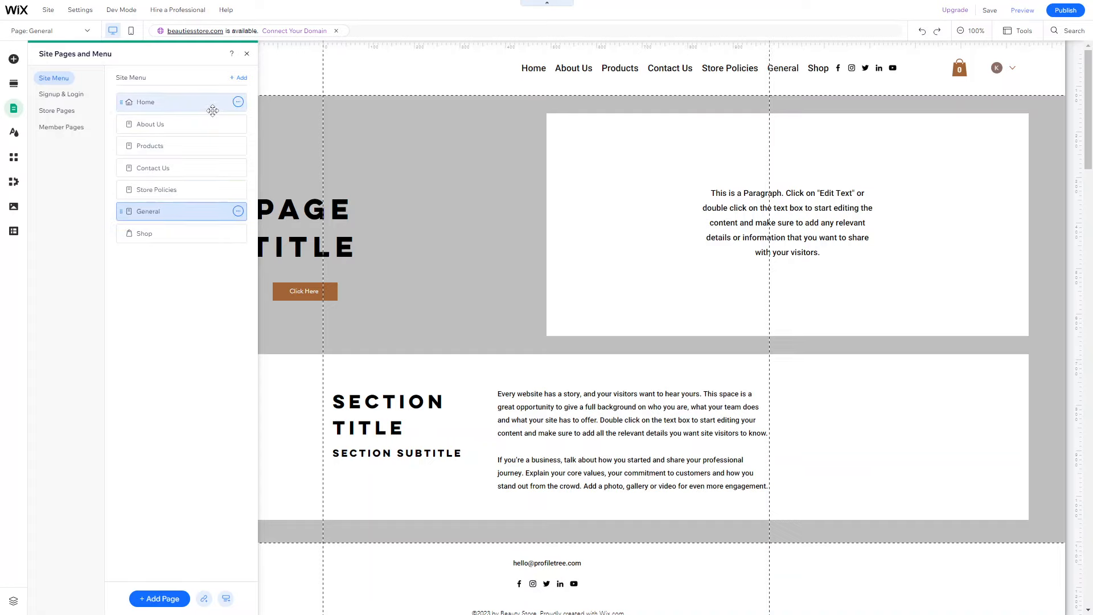
{"action": "left_click", "coordinate": [247, 54]}
Step: Review the new General page's layout from the header and title area down to the footer
{"action": "scroll", "coordinate": [419, 298], "scroll_direction": "down", "scroll_amount": 5}
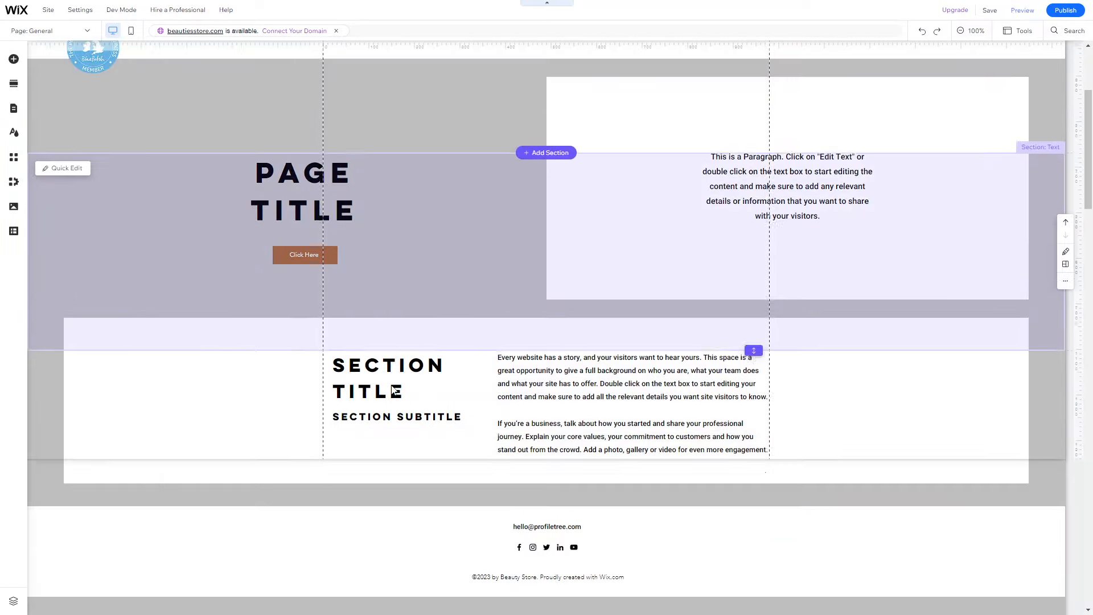
{"action": "scroll", "coordinate": [416, 285], "scroll_direction": "up", "scroll_amount": 5}
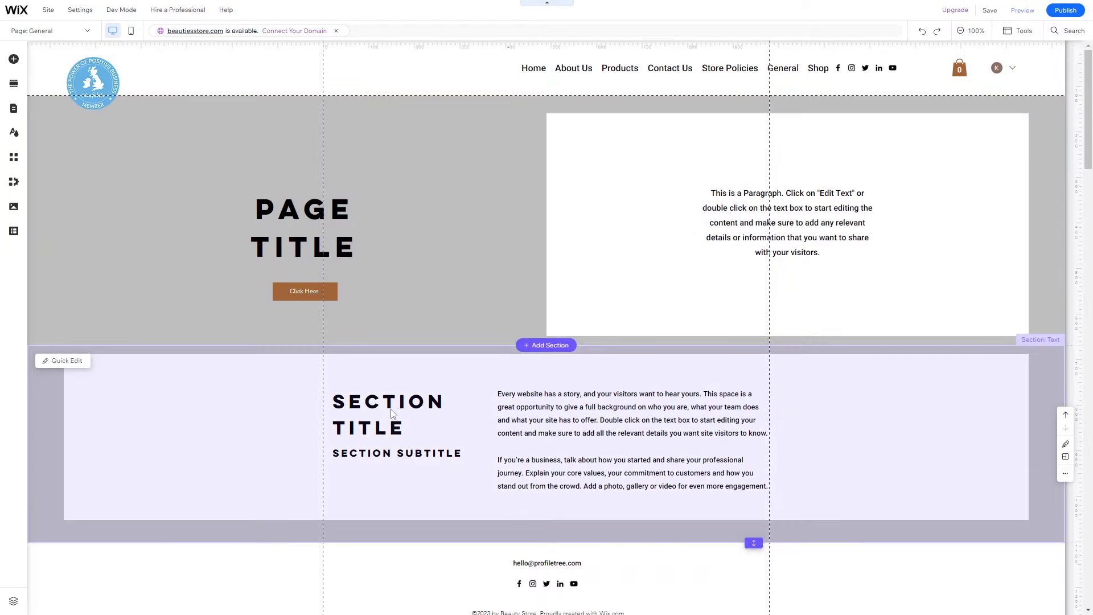
{"action": "scroll", "coordinate": [391, 414], "scroll_direction": "down", "scroll_amount": 1}
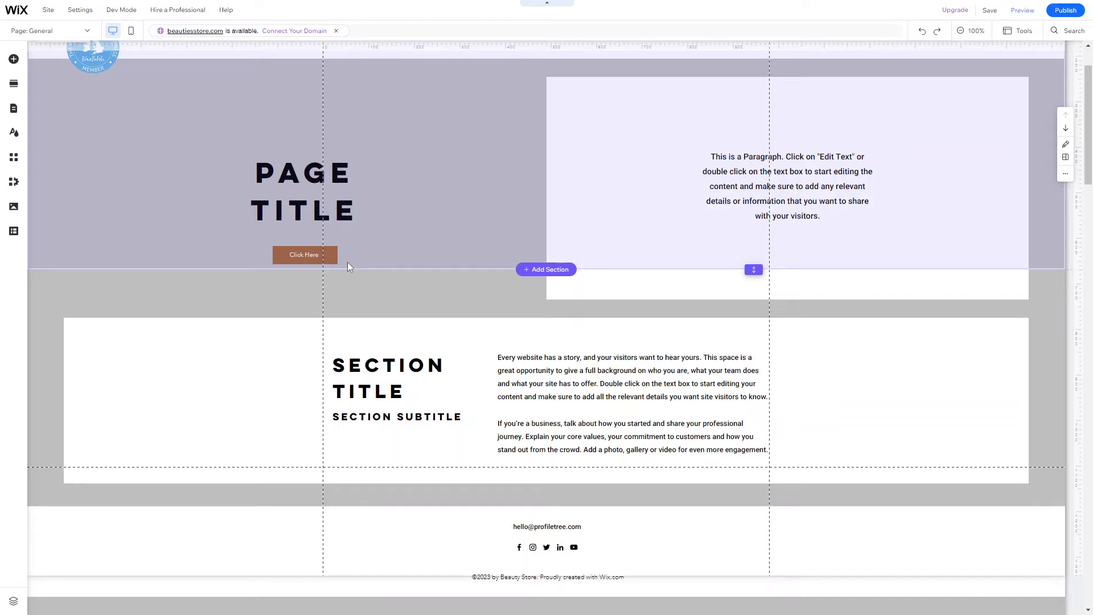
{"action": "scroll", "coordinate": [348, 263], "scroll_direction": "up", "scroll_amount": 1}
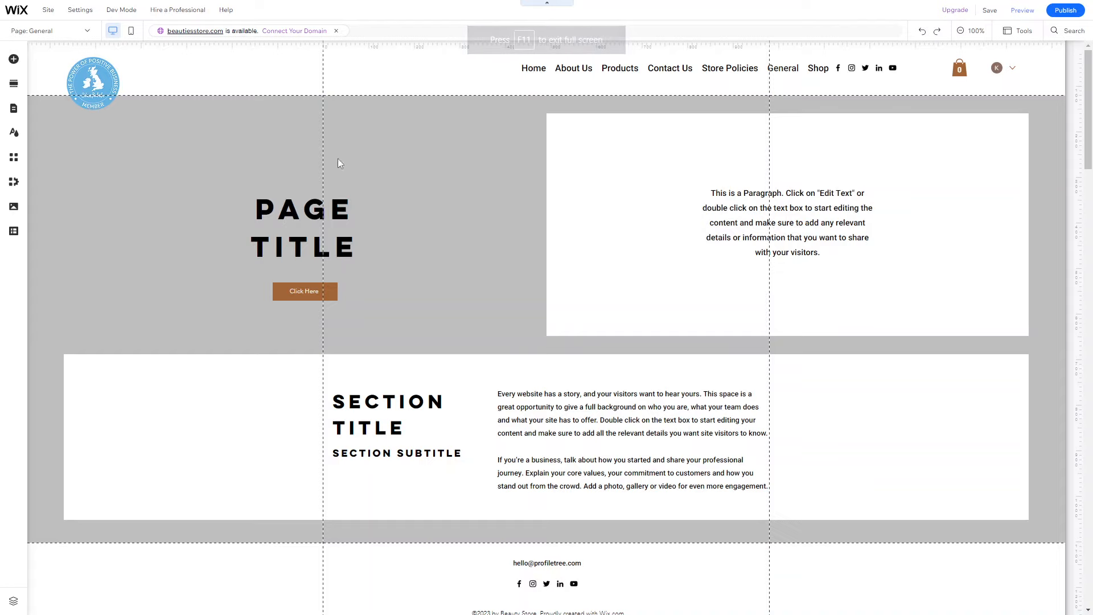
{"action": "scroll", "coordinate": [535, 291], "scroll_direction": "down", "scroll_amount": 1}
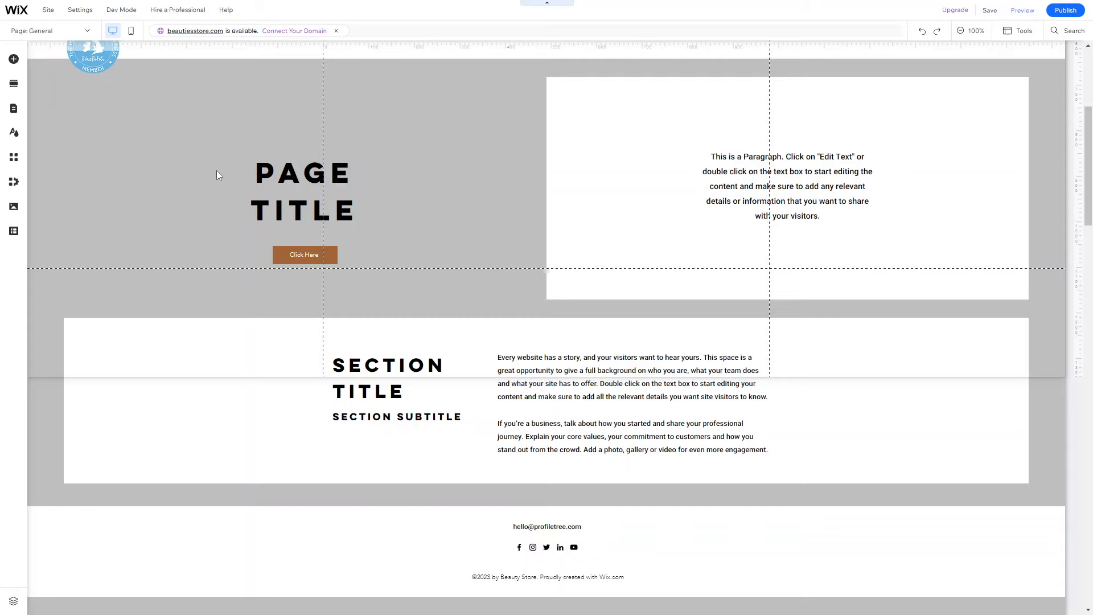
{"action": "scroll", "coordinate": [217, 170], "scroll_direction": "up", "scroll_amount": 1}
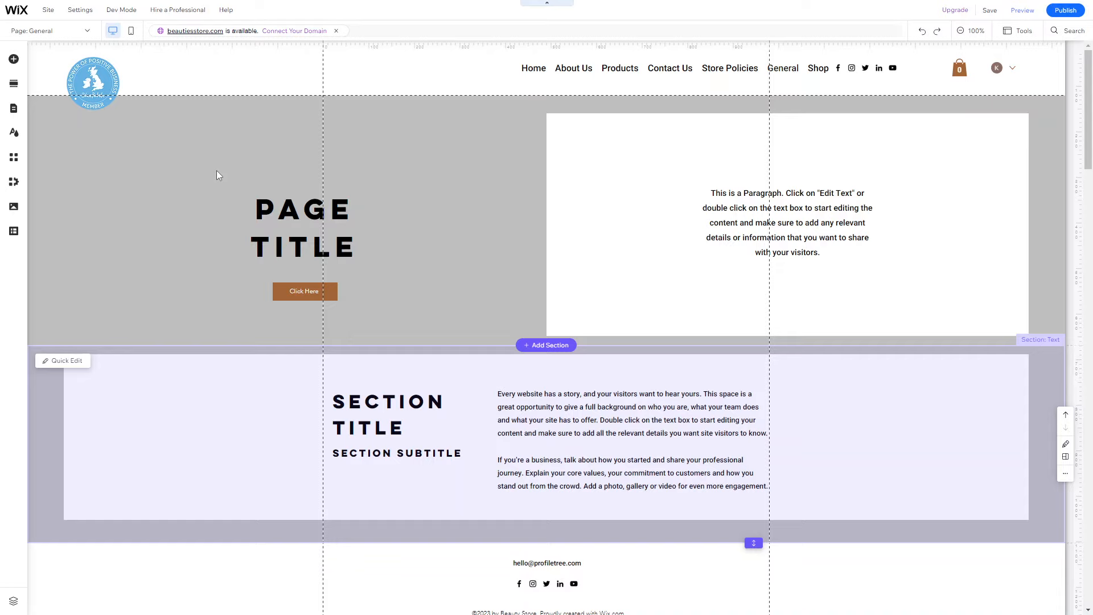
{"action": "scroll", "coordinate": [558, 282], "scroll_direction": "down", "scroll_amount": 3}
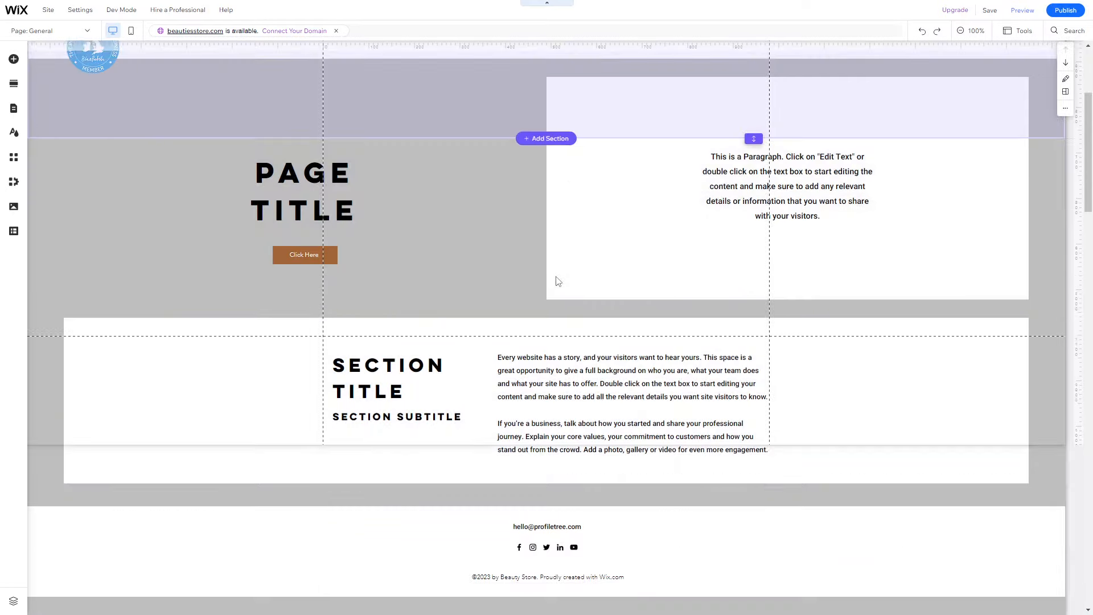
{"action": "scroll", "coordinate": [559, 282], "scroll_direction": "up", "scroll_amount": 3}
Step: Switch from the site editor to the site dashboard and display the list of store products
{"action": "mouse_move", "coordinate": [961, 5]}
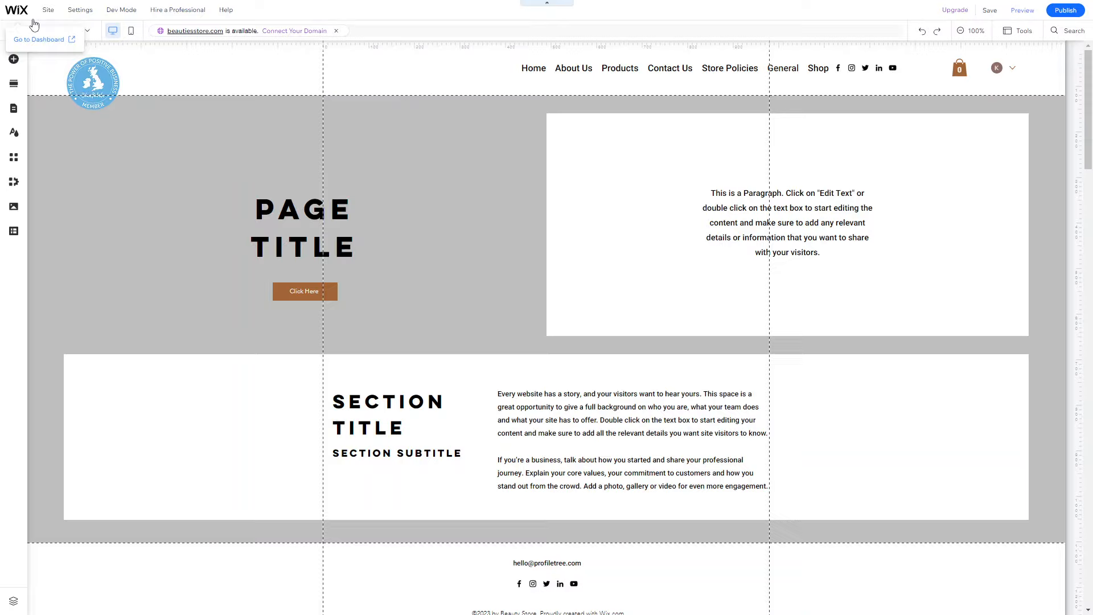
{"action": "left_click", "coordinate": [45, 40]}
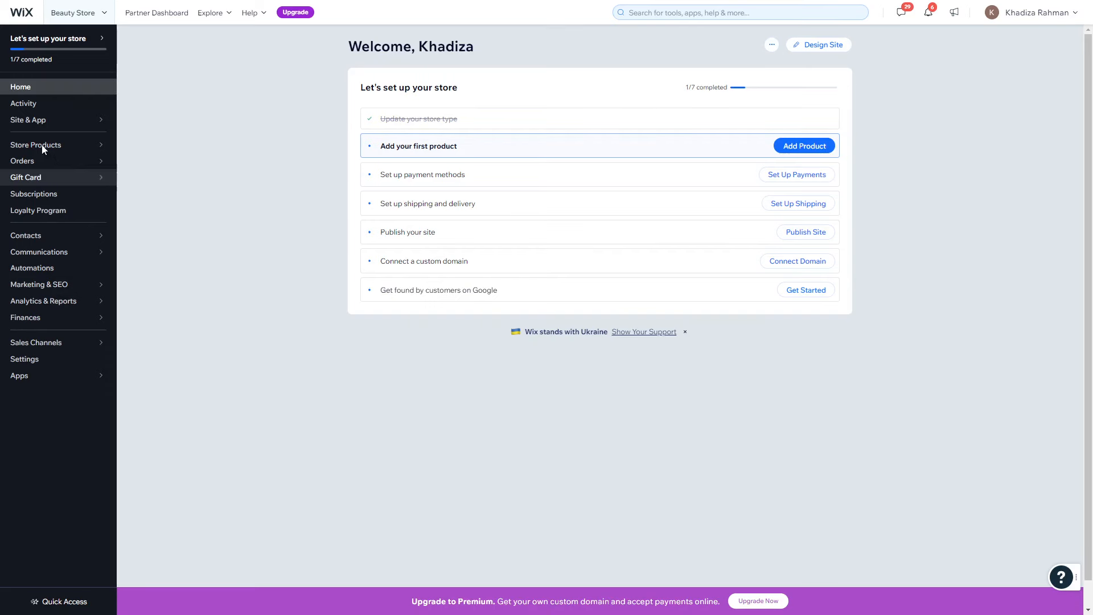
{"action": "left_click", "coordinate": [35, 145]}
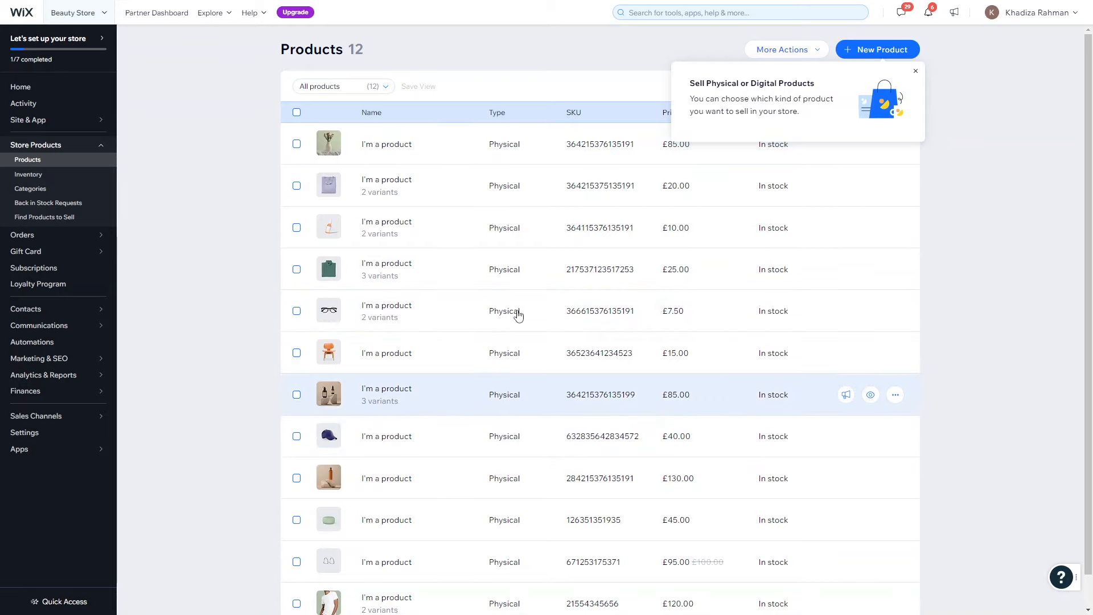
{"action": "scroll", "coordinate": [537, 236], "scroll_direction": "down", "scroll_amount": 1}
{"action": "scroll", "coordinate": [536, 236], "scroll_direction": "up", "scroll_amount": 1}
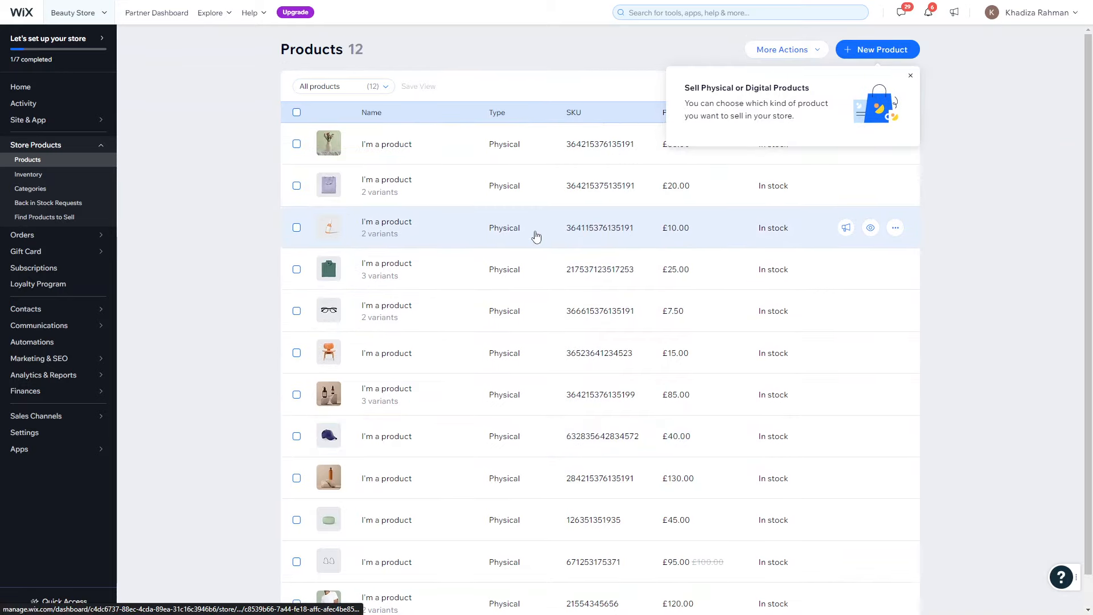
Step: Open the first listed product, review its details, pricing, options and inventory settings, and return to the dashboard home
{"action": "left_click", "coordinate": [390, 154]}
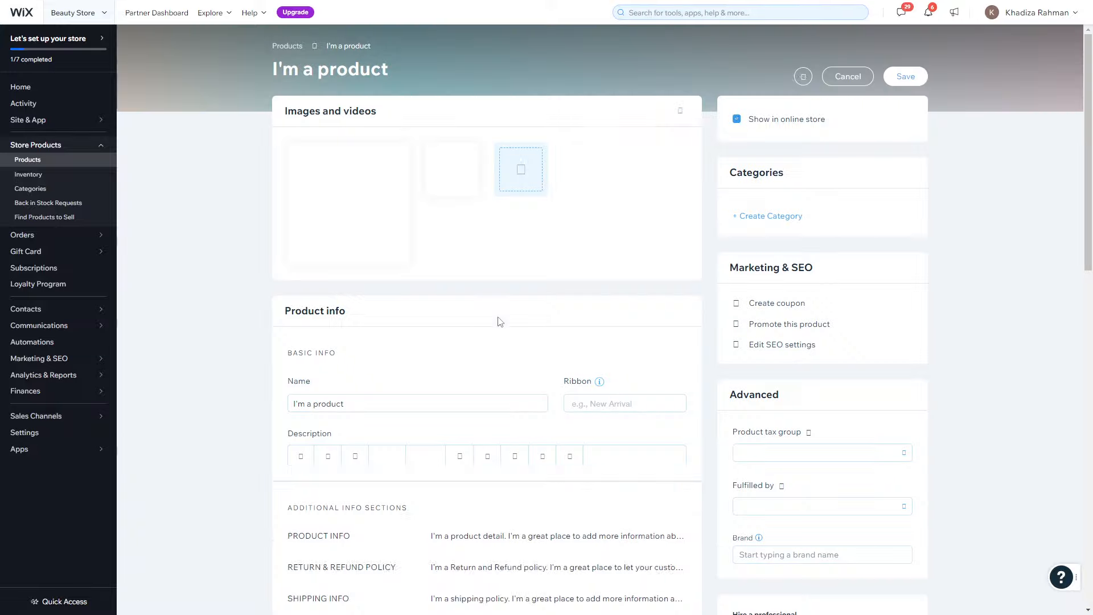
{"action": "scroll", "coordinate": [518, 443], "scroll_direction": "down", "scroll_amount": 7}
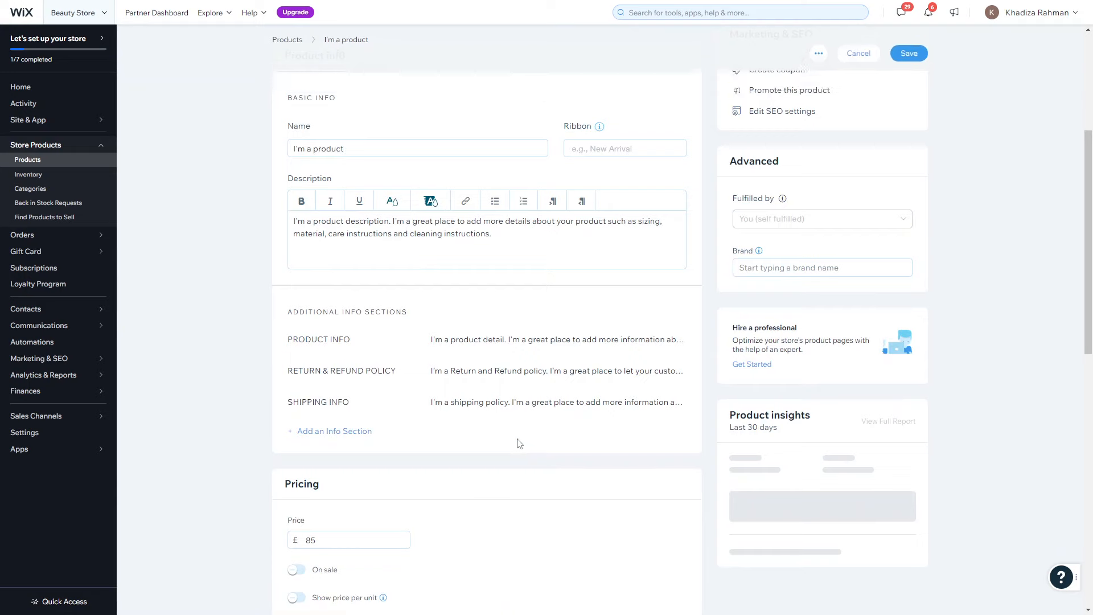
{"action": "scroll", "coordinate": [519, 444], "scroll_direction": "down", "scroll_amount": 9}
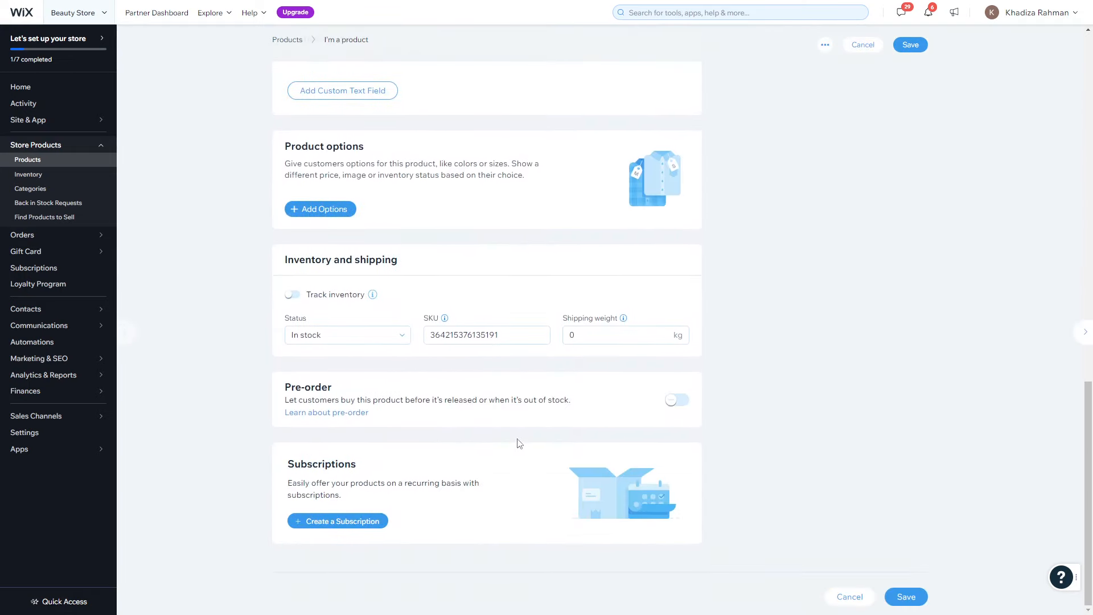
{"action": "mouse_move", "coordinate": [365, 283]}
{"action": "scroll", "coordinate": [563, 307], "scroll_direction": "up", "scroll_amount": 16}
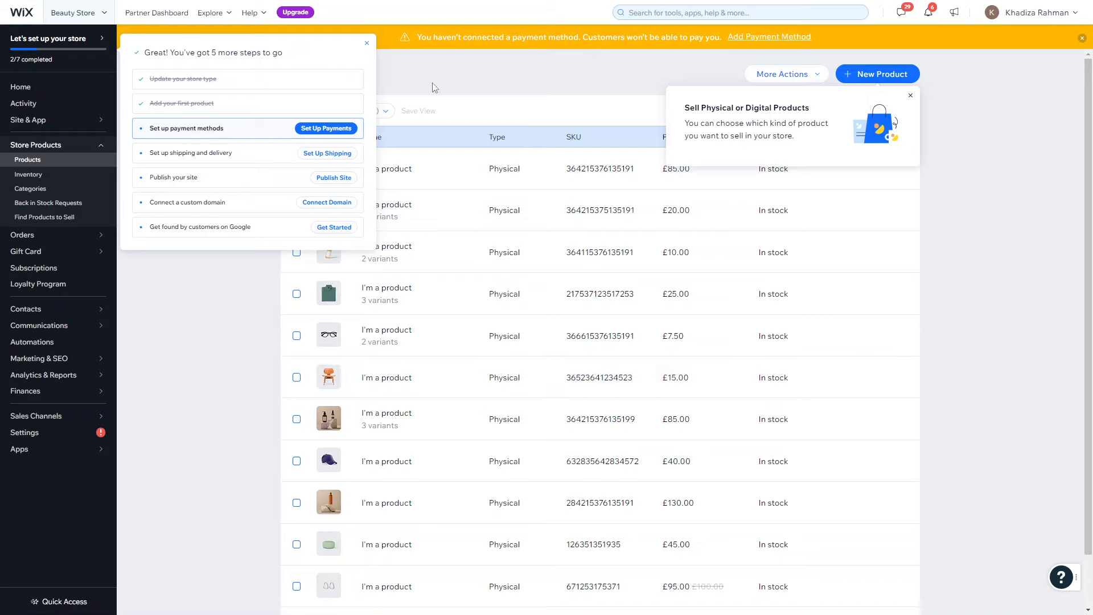
{"action": "left_click", "coordinate": [48, 90]}
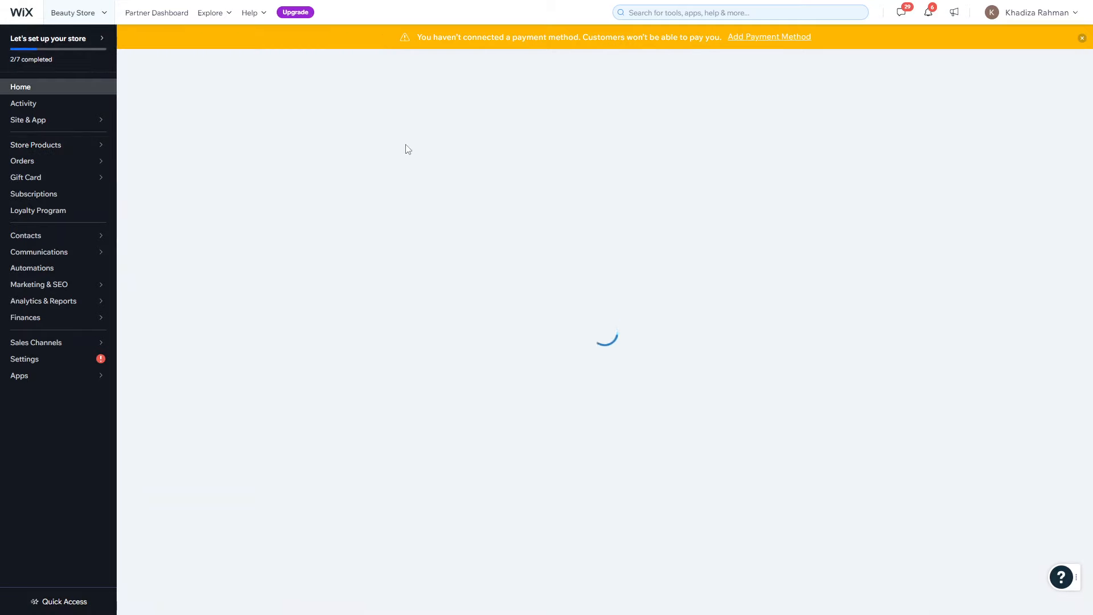
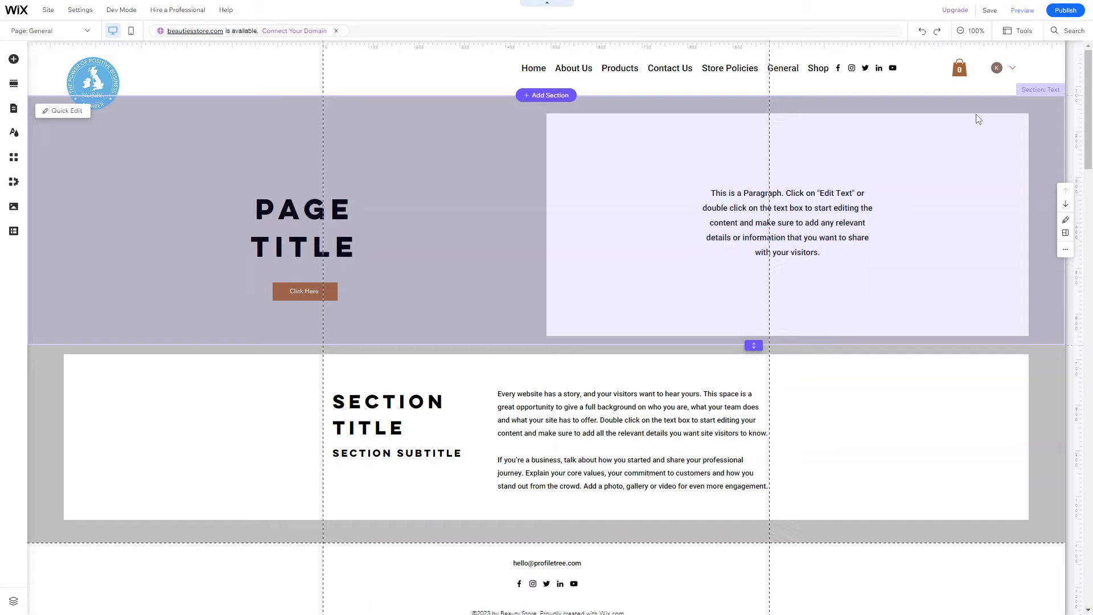
Step: Publish the site from the editor and open the live version
{"action": "left_click", "coordinate": [1059, 13]}
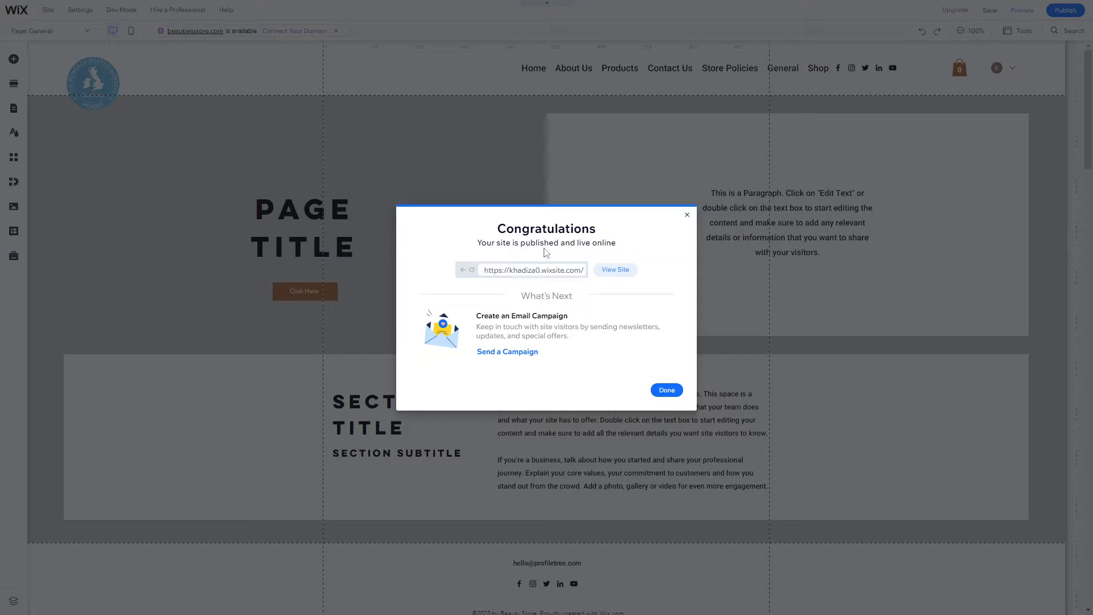
{"action": "left_click", "coordinate": [619, 274]}
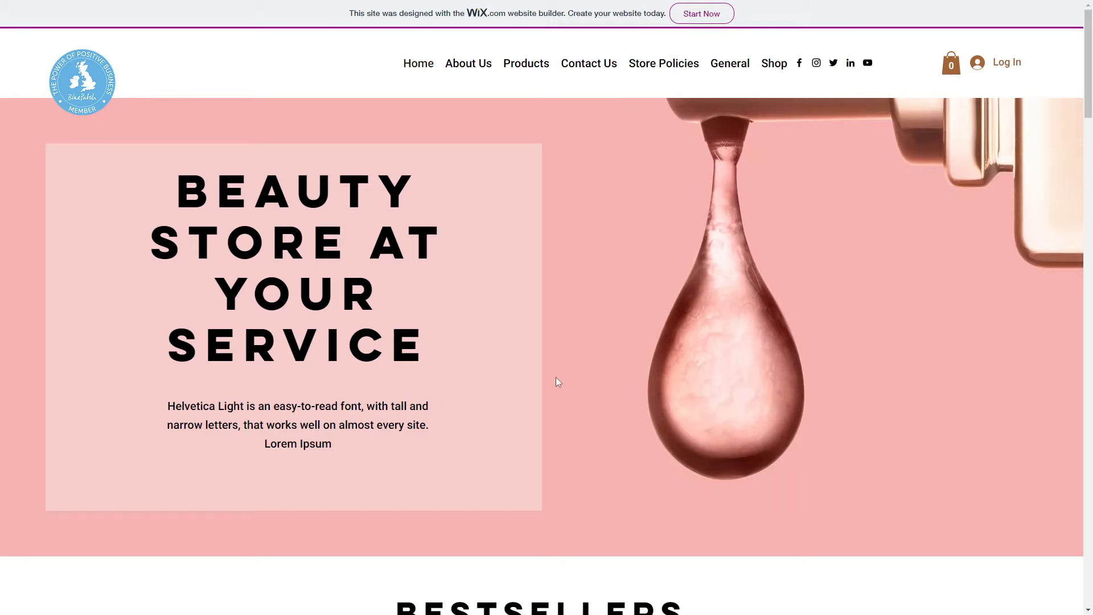
Step: Look through the published home page's Bestsellers and Brands We Carry sections, return to the hero banner and leave full-screen view
{"action": "scroll", "coordinate": [422, 390], "scroll_direction": "down", "scroll_amount": 10}
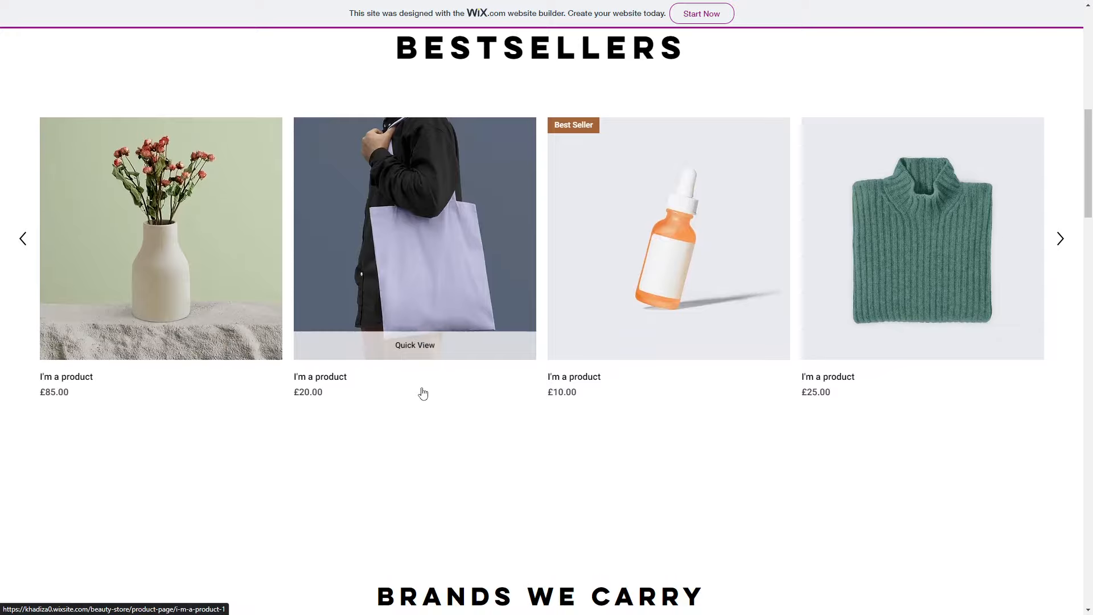
{"action": "scroll", "coordinate": [422, 393], "scroll_direction": "down", "scroll_amount": 4}
{"action": "scroll", "coordinate": [422, 385], "scroll_direction": "up", "scroll_amount": 1}
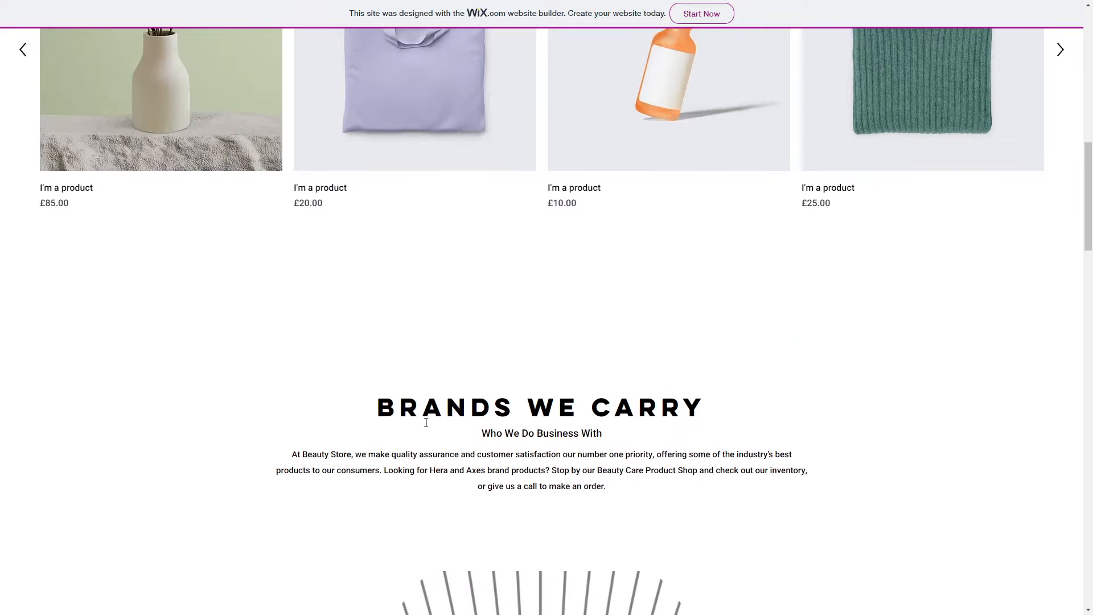
{"action": "scroll", "coordinate": [426, 422], "scroll_direction": "down", "scroll_amount": 20}
{"action": "scroll", "coordinate": [416, 422], "scroll_direction": "up", "scroll_amount": 12}
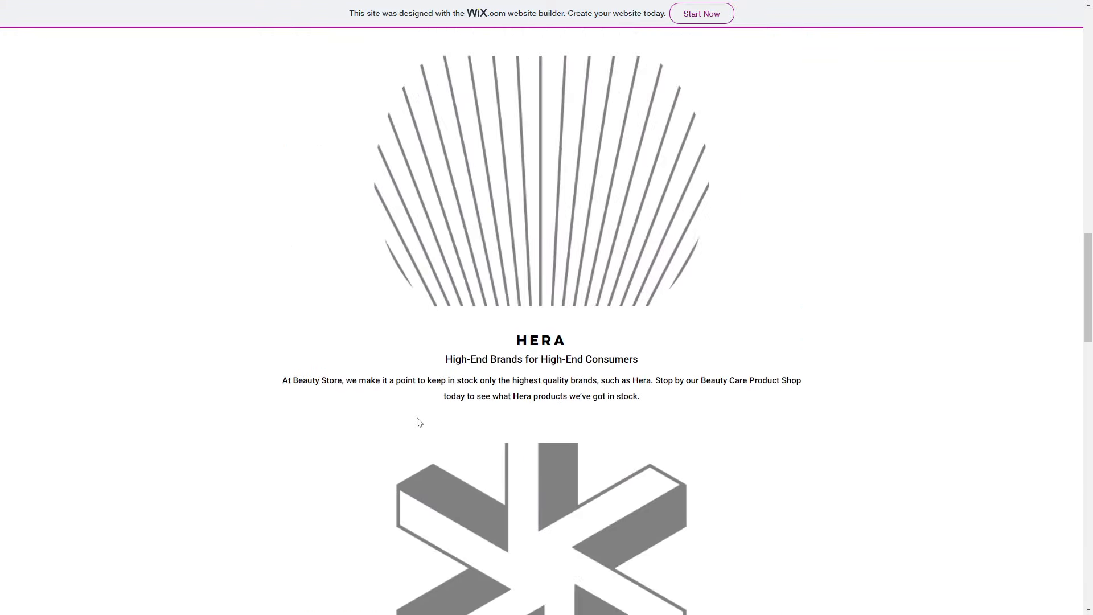
{"action": "scroll", "coordinate": [419, 422], "scroll_direction": "up", "scroll_amount": 15}
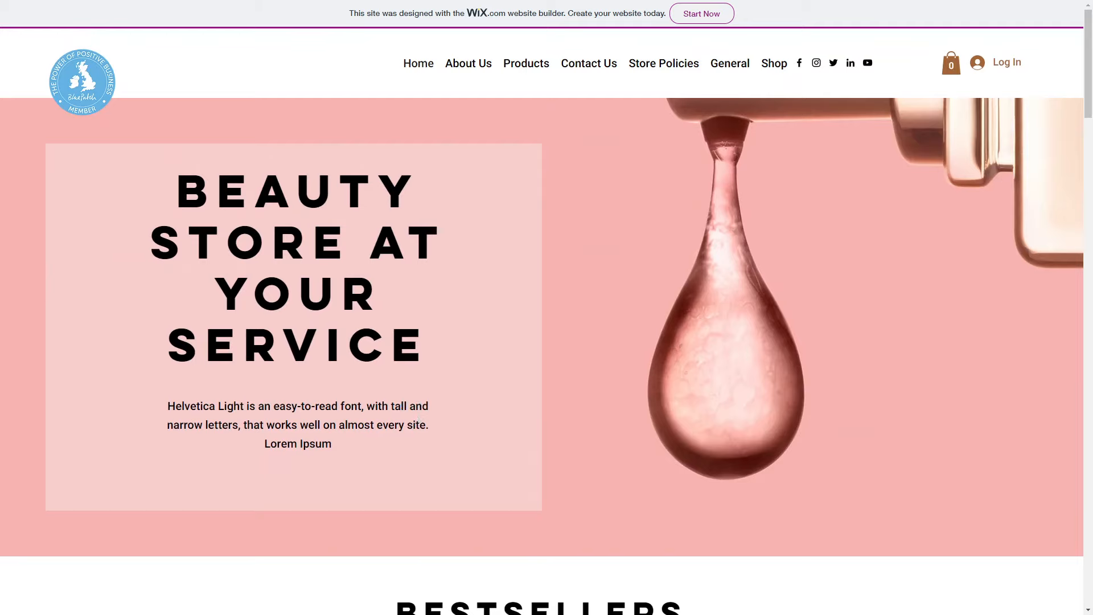
{"action": "mouse_move", "coordinate": [704, 4]}
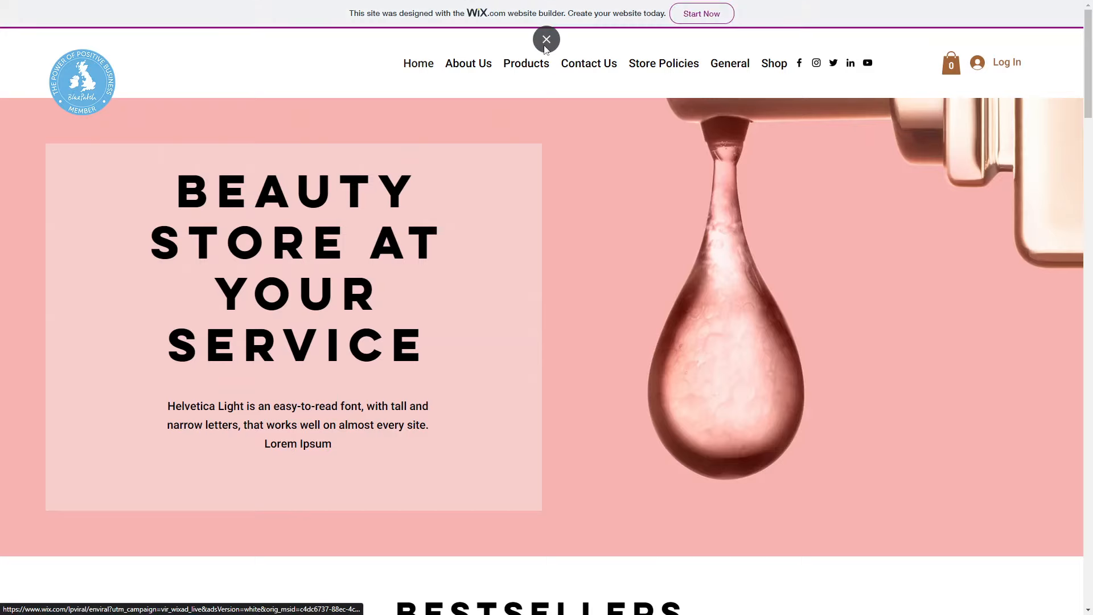
{"action": "left_click", "coordinate": [546, 44]}
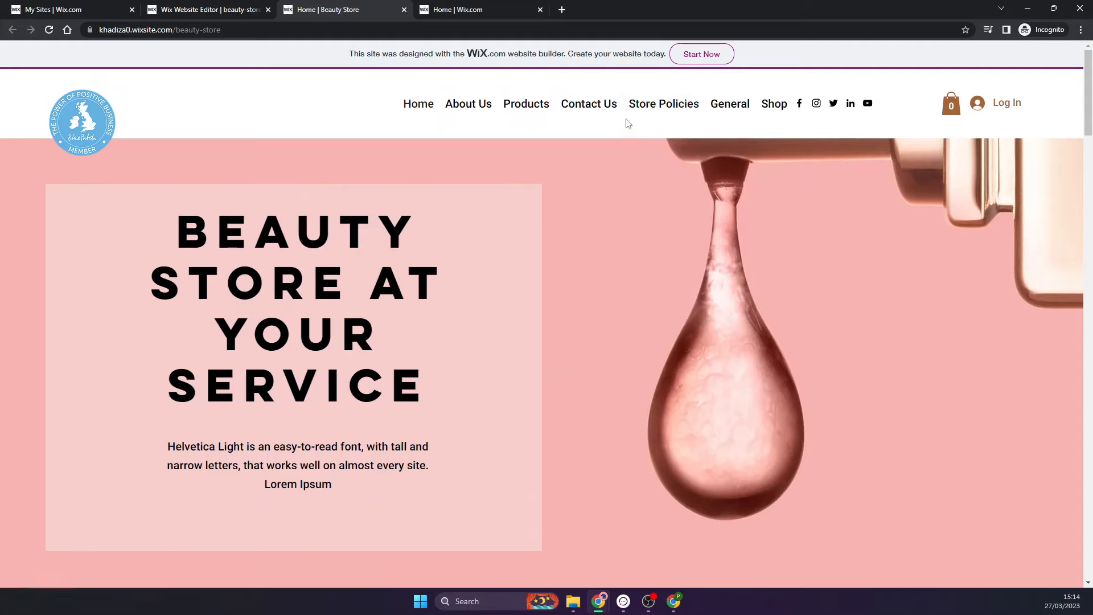
Step: Examine the live site's free web address and highlight its beauty-store part
{"action": "left_click", "coordinate": [191, 34]}
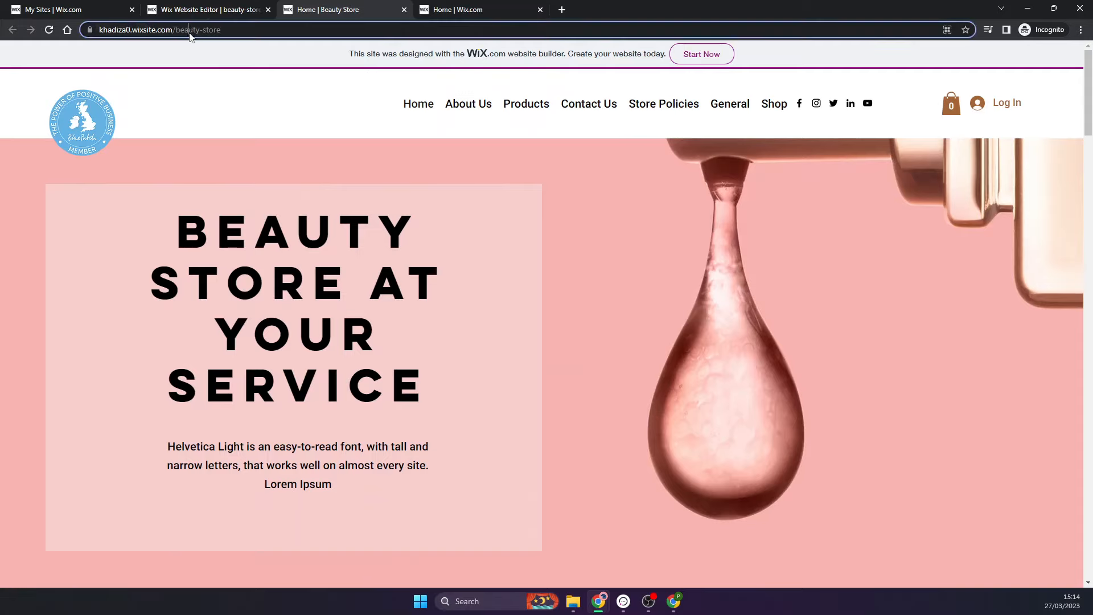
{"action": "left_click", "coordinate": [209, 103]}
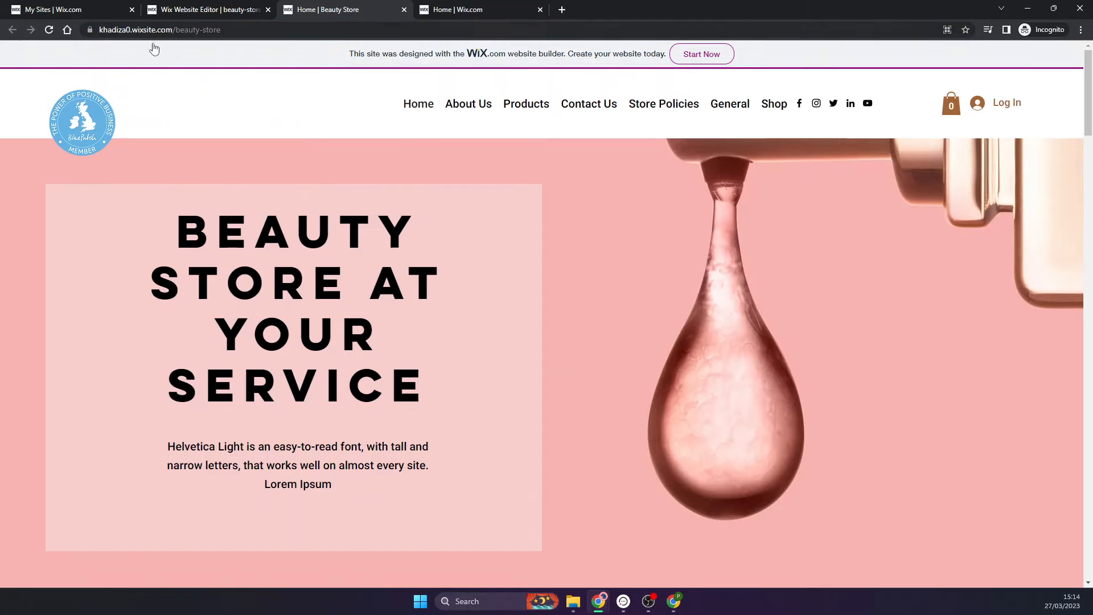
{"action": "left_click", "coordinate": [178, 33]}
{"action": "left_click_drag", "start_coordinate": [178, 34], "coordinate": [251, 30]}
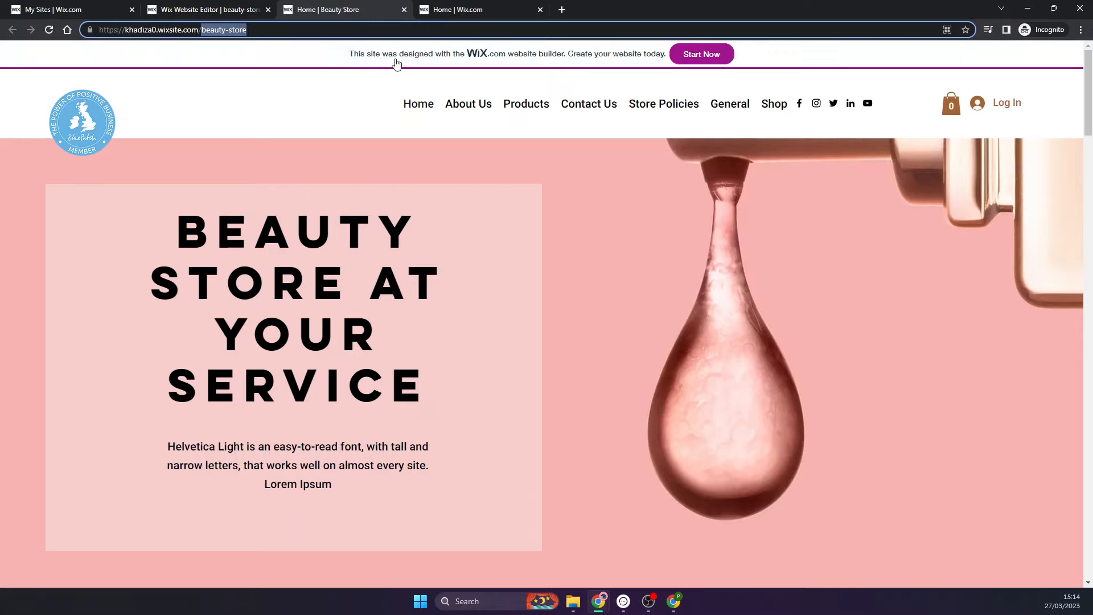
{"action": "left_click", "coordinate": [336, 86]}
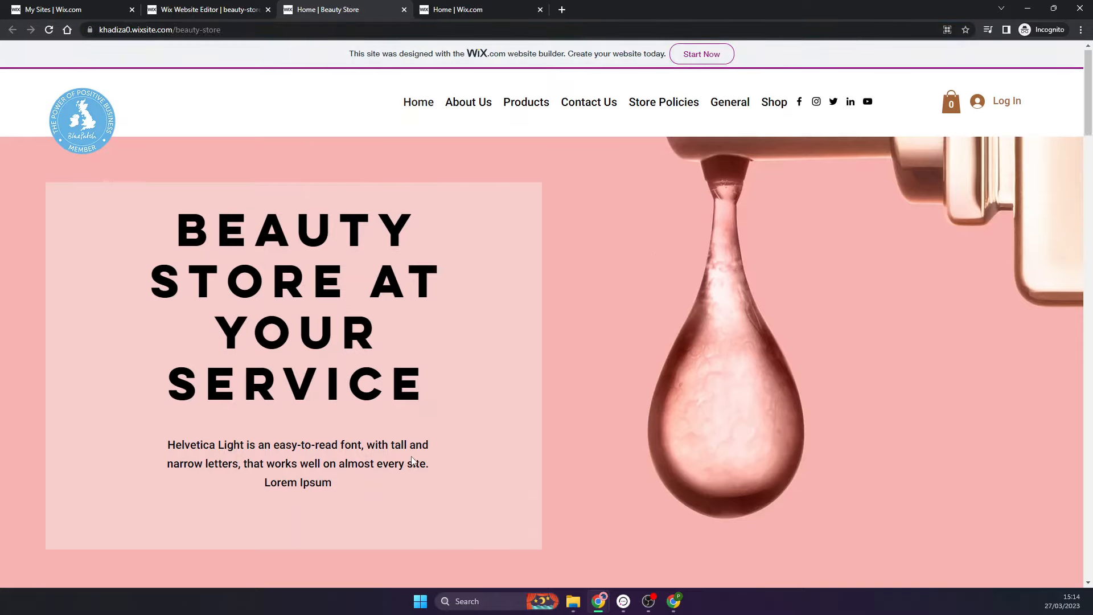
Step: Look through the live home page down to the Get In Touch form and return to the hero banner
{"action": "scroll", "coordinate": [413, 460], "scroll_direction": "down", "scroll_amount": 20}
{"action": "scroll", "coordinate": [412, 460], "scroll_direction": "down", "scroll_amount": 15}
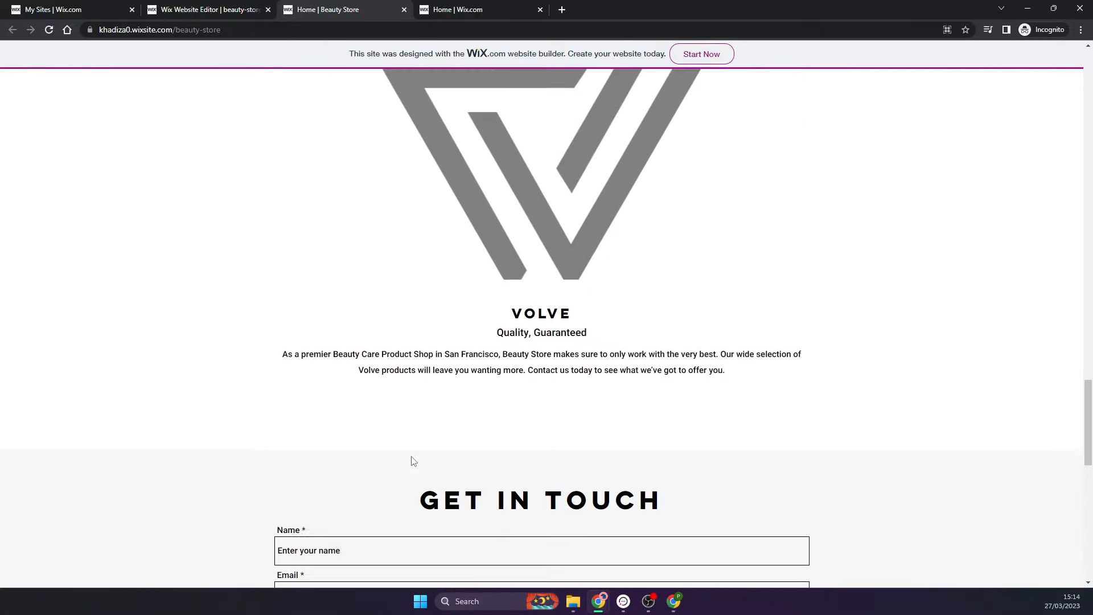
{"action": "scroll", "coordinate": [412, 460], "scroll_direction": "up", "scroll_amount": 20}
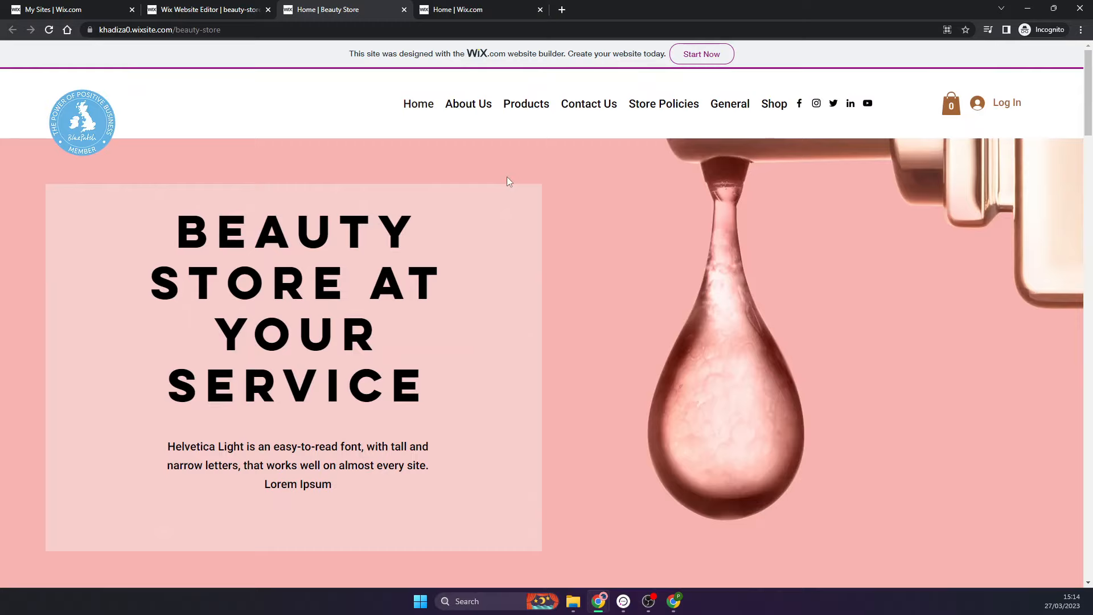
Step: Open the live About Us page, look through it to the Meet the Team section, and return to the home page
{"action": "left_click", "coordinate": [465, 107]}
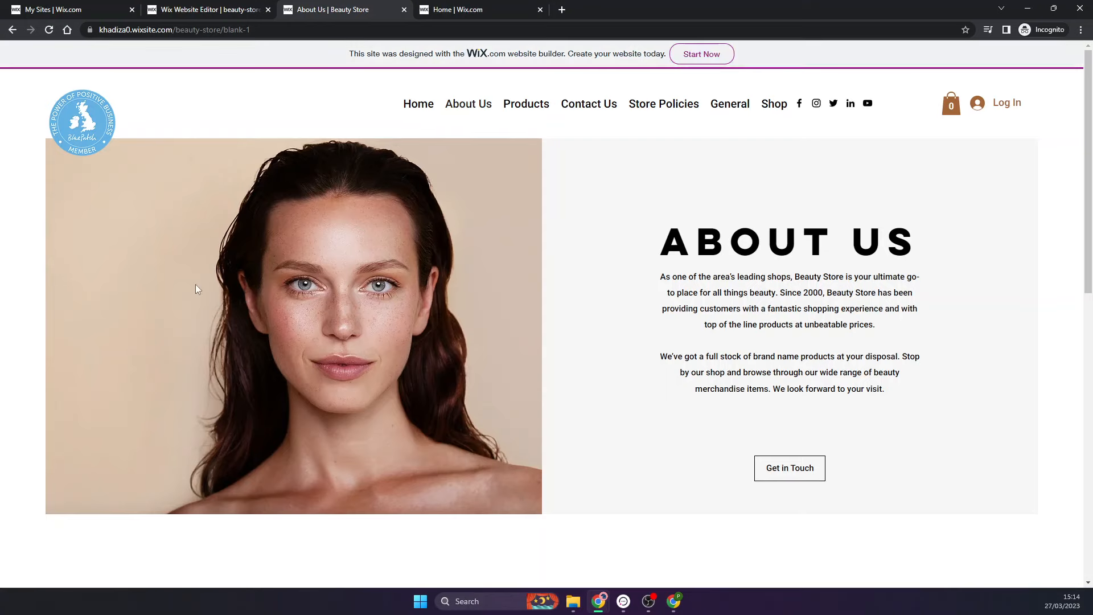
{"action": "scroll", "coordinate": [559, 358], "scroll_direction": "down", "scroll_amount": 9}
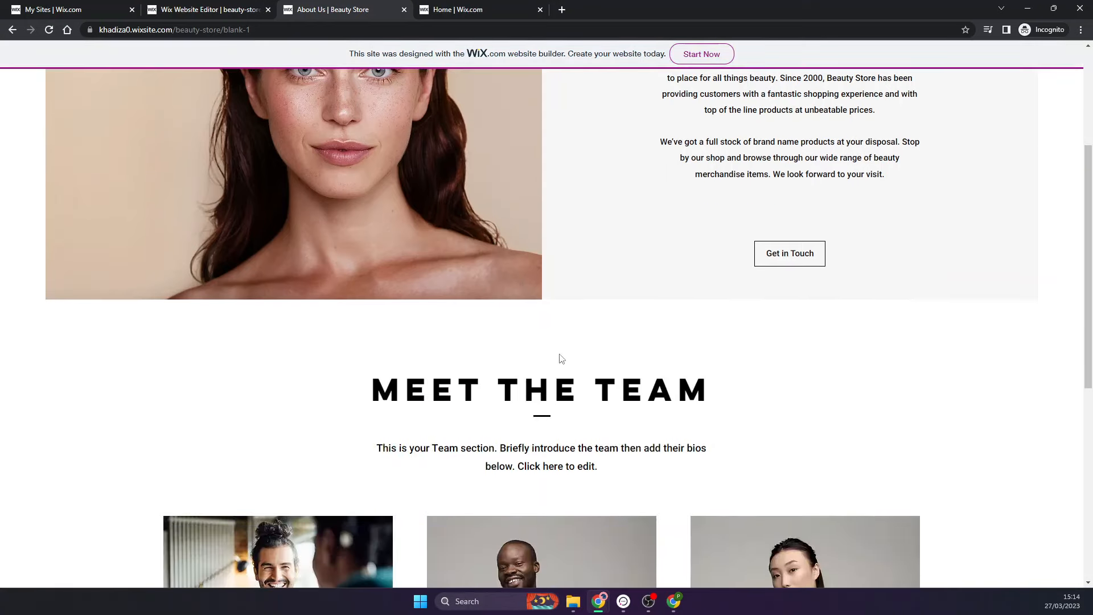
{"action": "scroll", "coordinate": [559, 356], "scroll_direction": "down", "scroll_amount": 2}
{"action": "scroll", "coordinate": [559, 355], "scroll_direction": "up", "scroll_amount": 11}
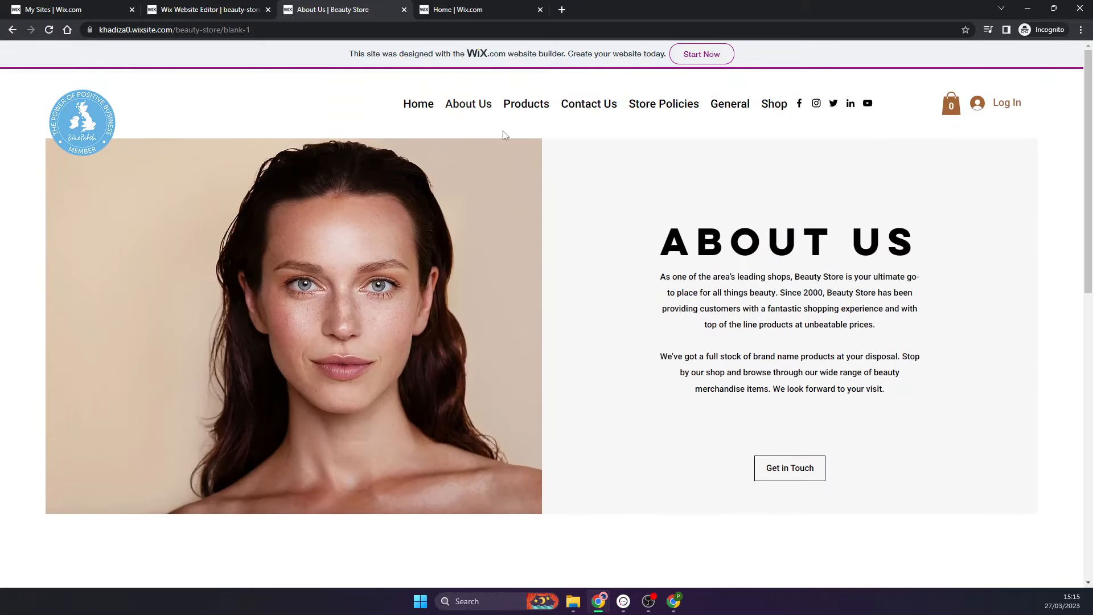
{"action": "left_click", "coordinate": [86, 125]}
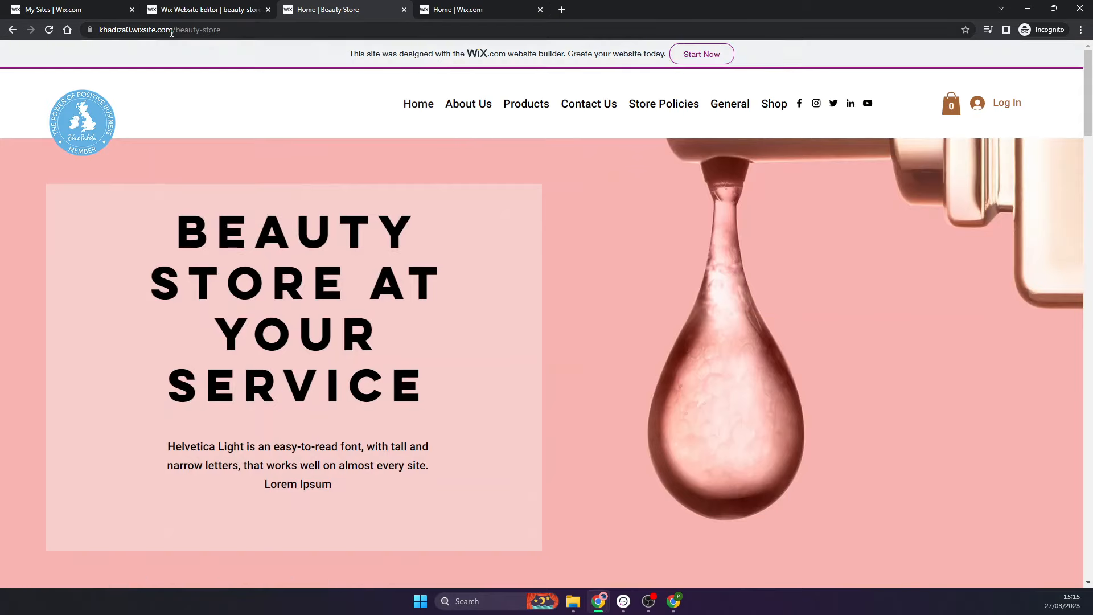
Step: Highlight the free web address of the live home page and glance over the page's upper part
{"action": "left_click_drag", "start_coordinate": [112, 28], "coordinate": [236, 32]}
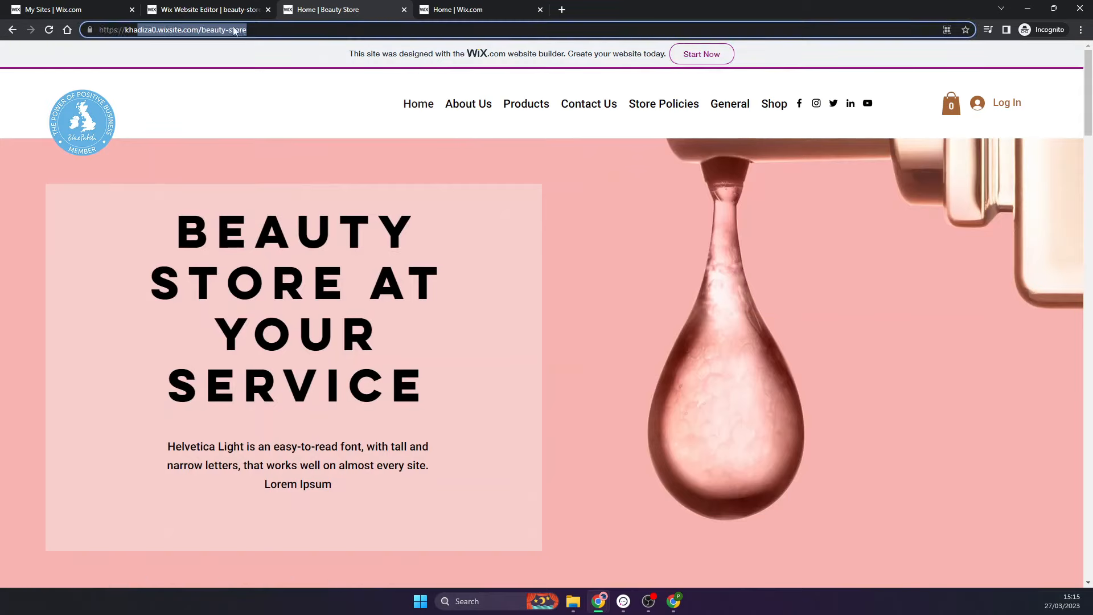
{"action": "left_click", "coordinate": [221, 86]}
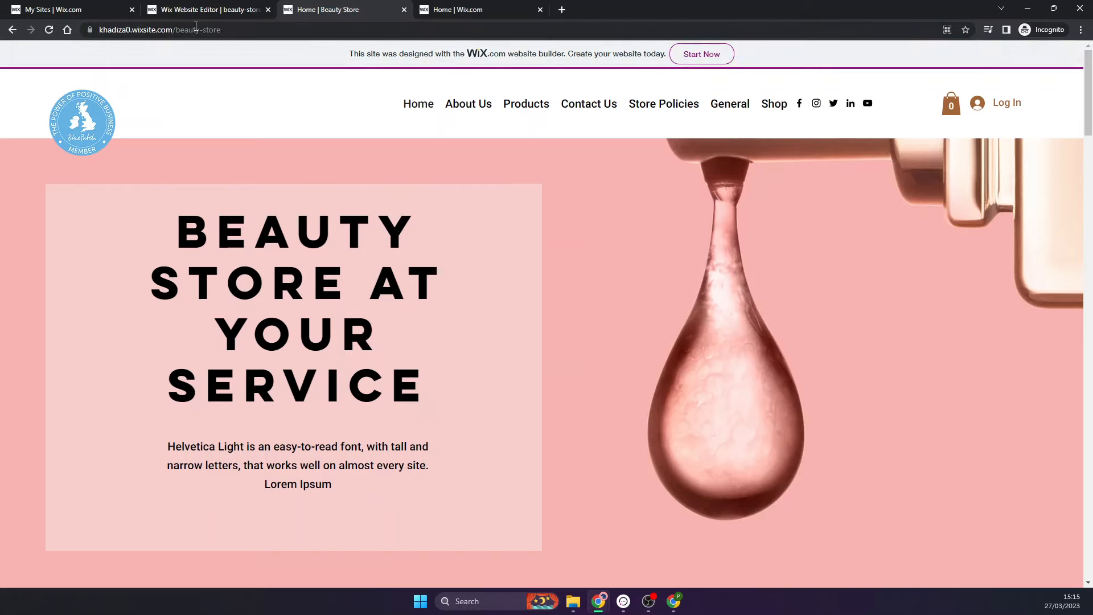
{"action": "left_click_drag", "start_coordinate": [126, 28], "coordinate": [220, 29]}
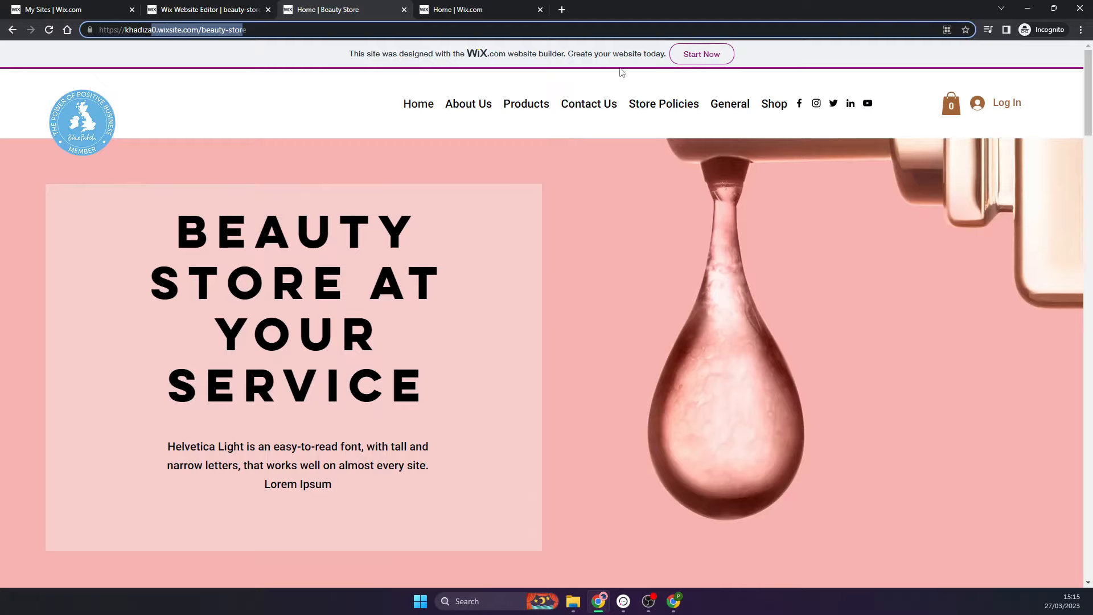
{"action": "scroll", "coordinate": [548, 353], "scroll_direction": "down", "scroll_amount": 2}
{"action": "scroll", "coordinate": [585, 307], "scroll_direction": "up", "scroll_amount": 2}
{"action": "scroll", "coordinate": [603, 322], "scroll_direction": "down", "scroll_amount": 10}
{"action": "scroll", "coordinate": [603, 323], "scroll_direction": "up", "scroll_amount": 10}
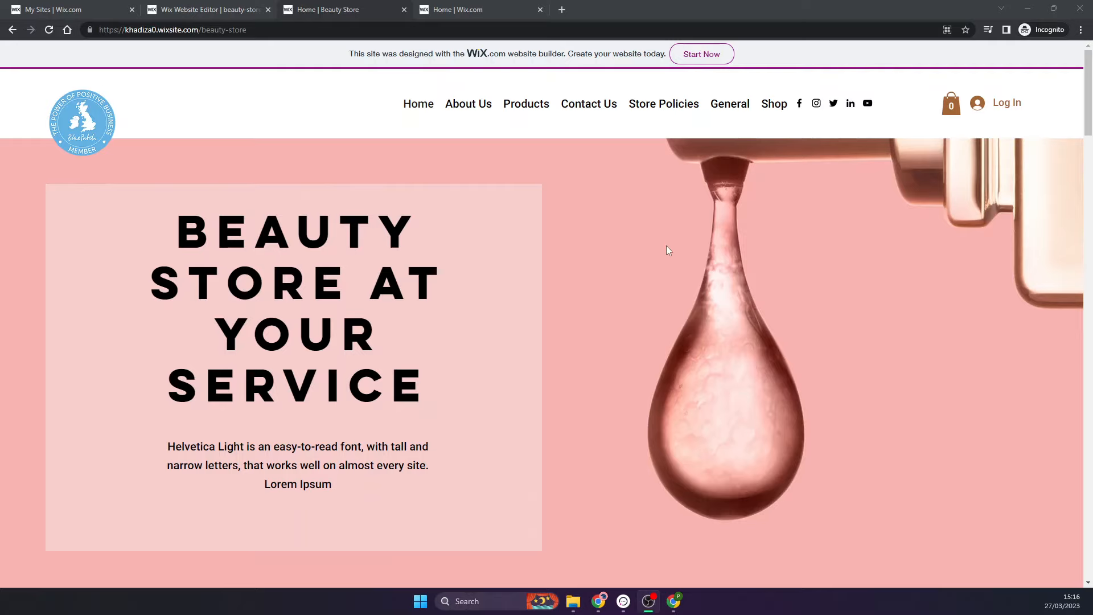
Step: Show the live site in full-screen view and look at the products in the Bestsellers section
{"action": "left_click", "coordinate": [1081, 29]}
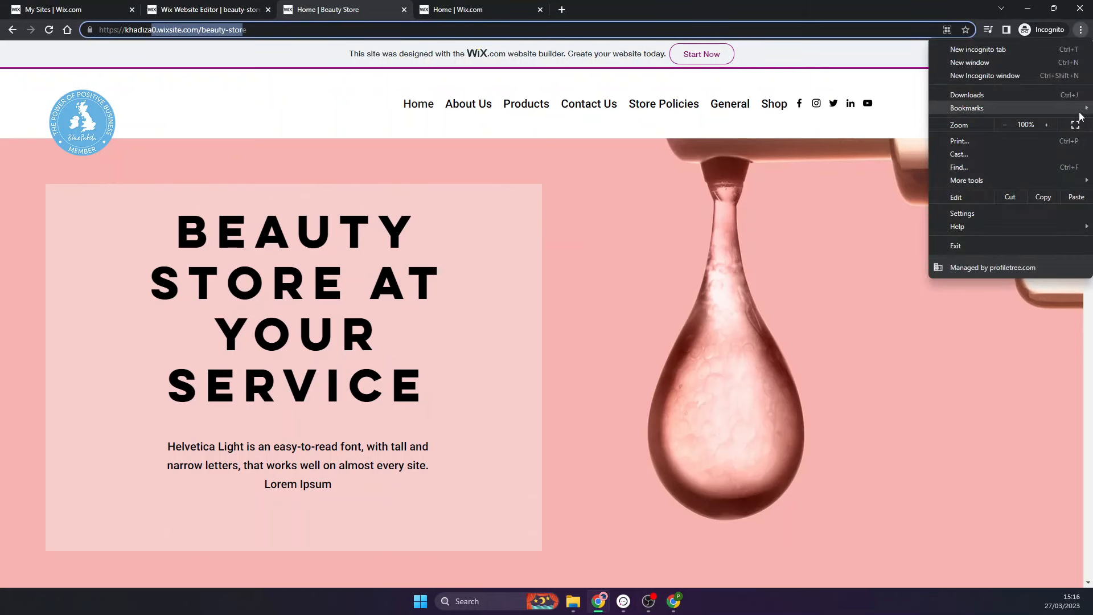
{"action": "left_click", "coordinate": [1076, 125]}
{"action": "scroll", "coordinate": [603, 450], "scroll_direction": "down", "scroll_amount": 5}
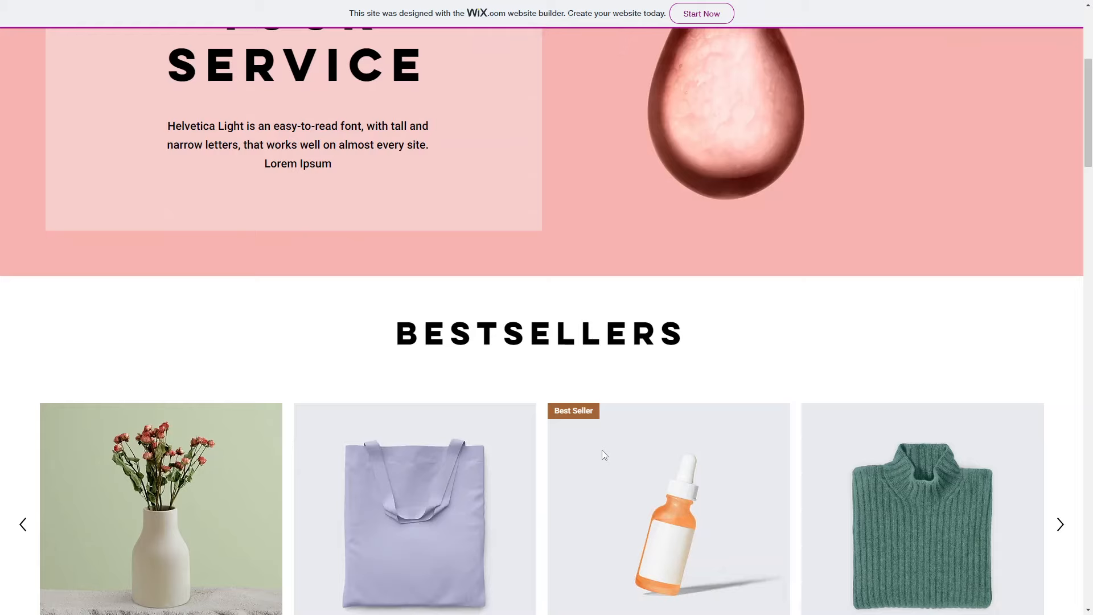
{"action": "scroll", "coordinate": [603, 449], "scroll_direction": "down", "scroll_amount": 5}
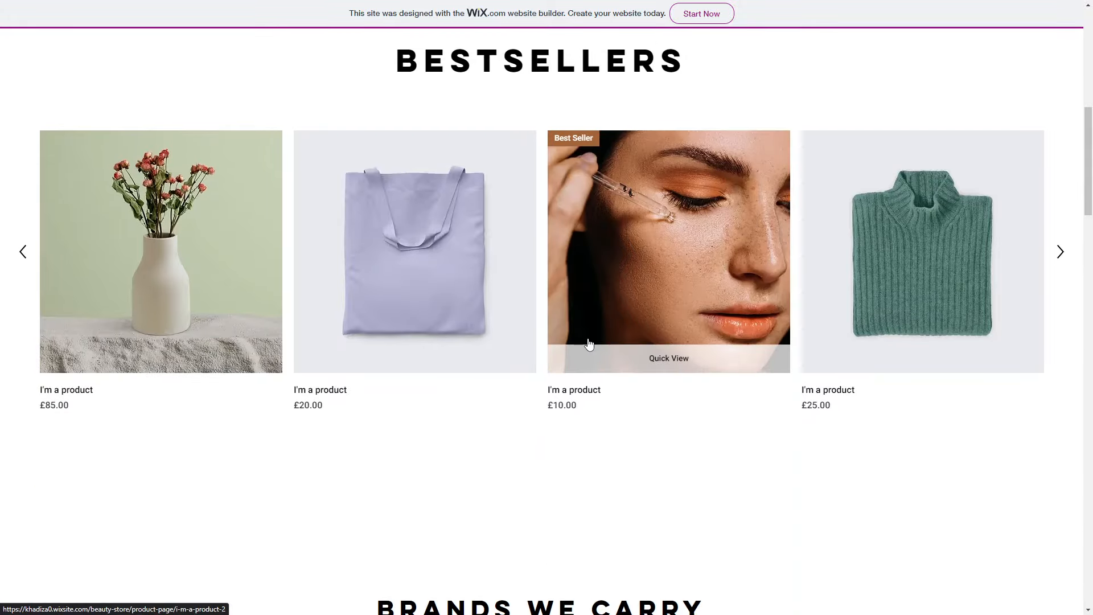
Step: Open the dropper bottle product tagged Best Seller, choose the color Black and add it to the cart
{"action": "left_click", "coordinate": [589, 343]}
{"action": "scroll", "coordinate": [557, 395], "scroll_direction": "down", "scroll_amount": 2}
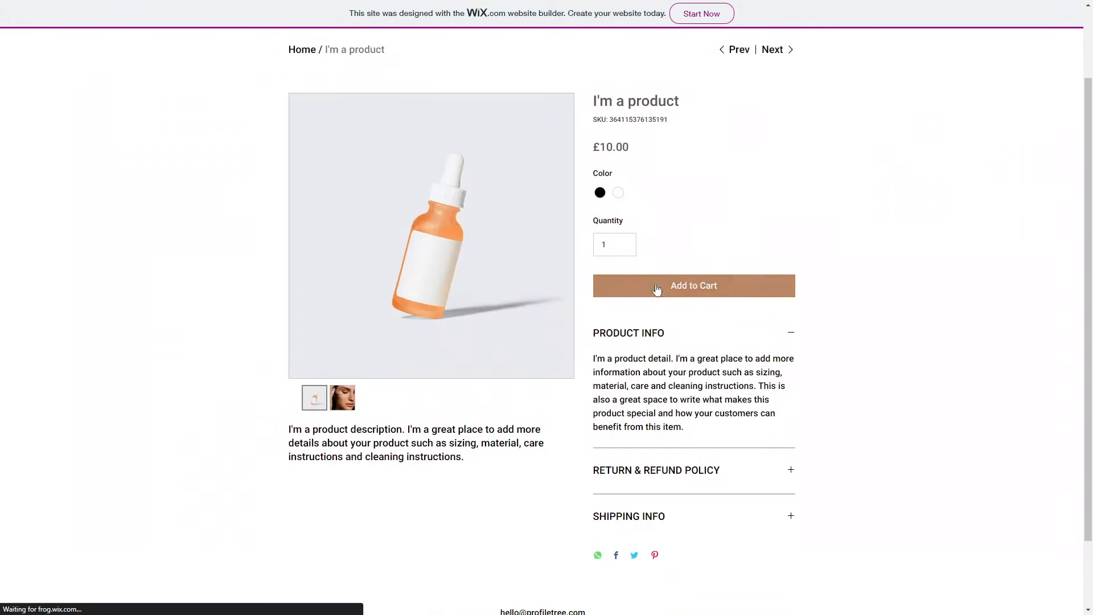
{"action": "left_click", "coordinate": [656, 289]}
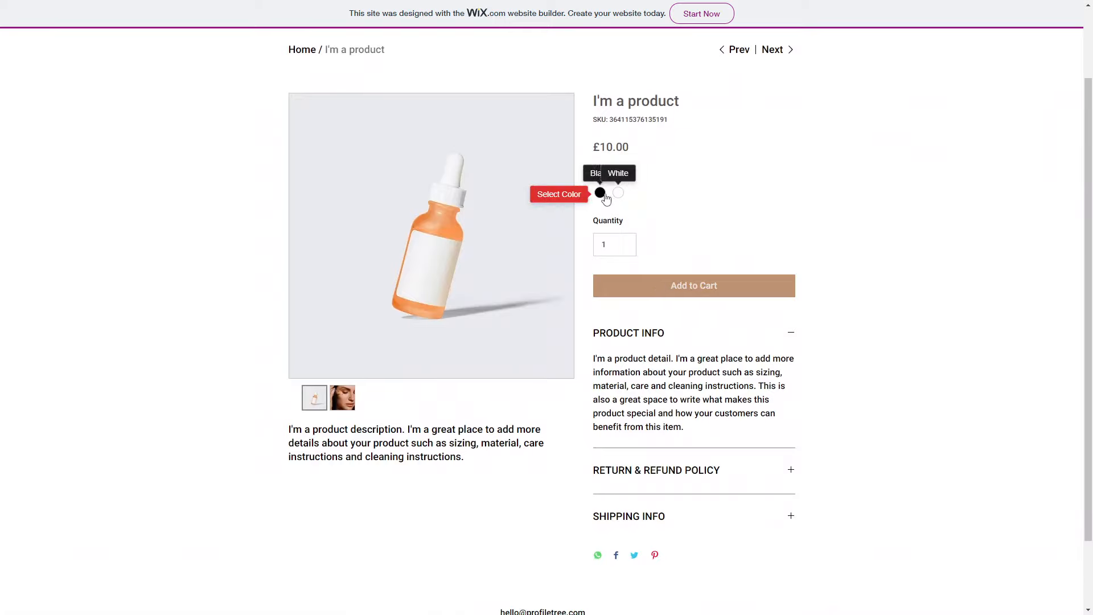
{"action": "left_click", "coordinate": [600, 194]}
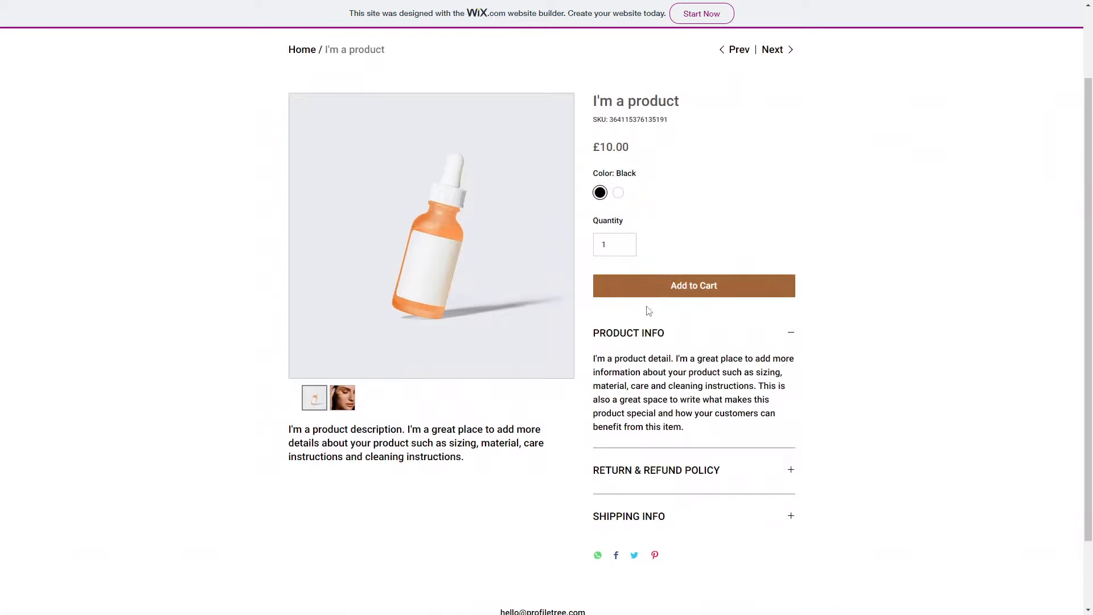
{"action": "left_click", "coordinate": [679, 293]}
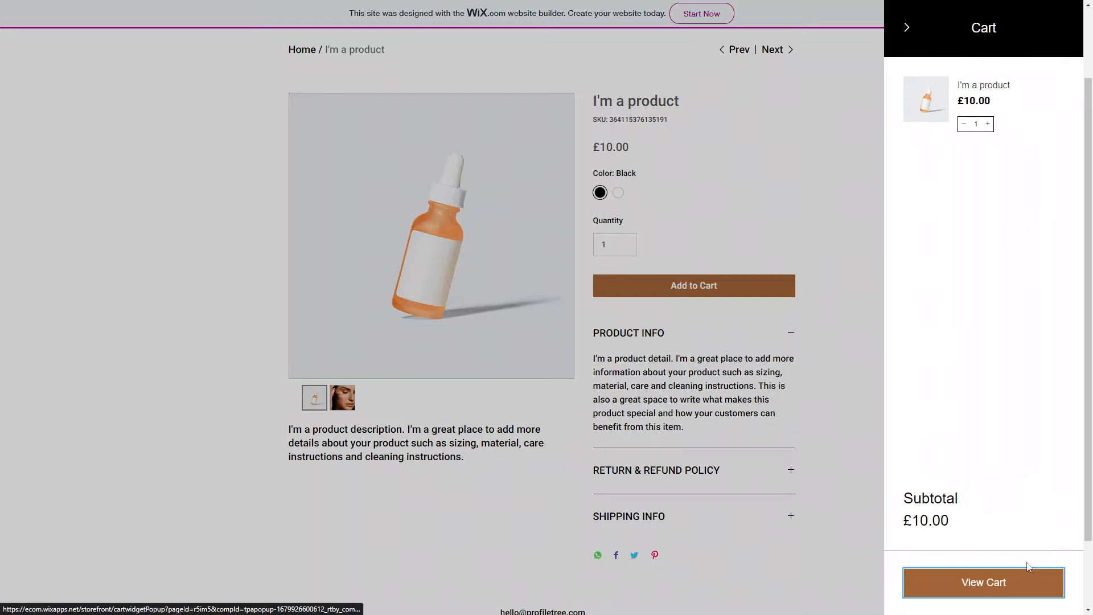
Step: View the full cart, try to check out, and dismiss the resulting notice
{"action": "left_click", "coordinate": [991, 582]}
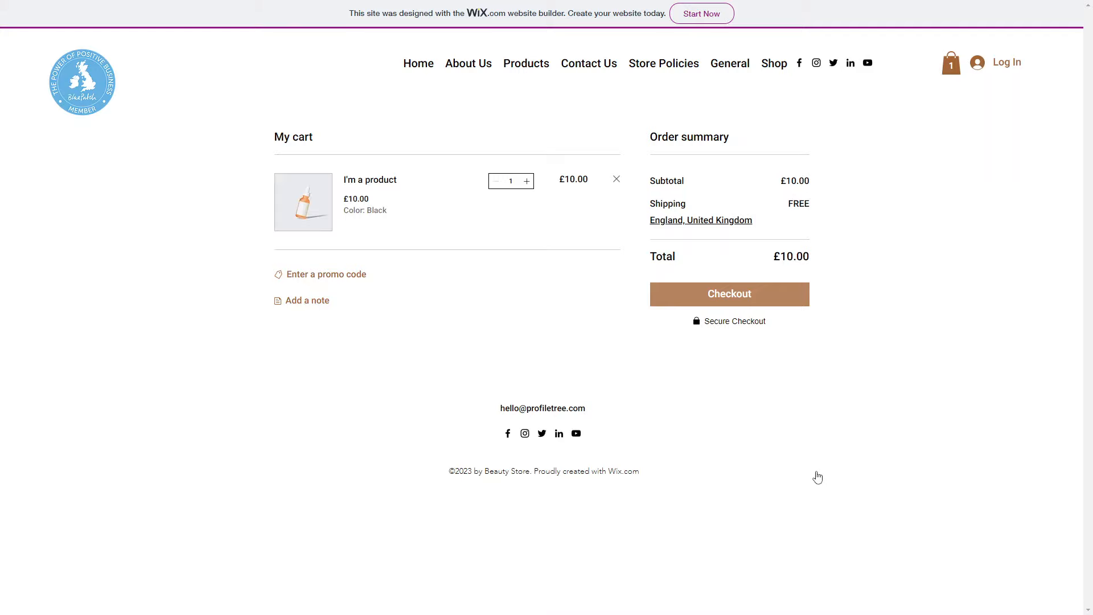
{"action": "left_click", "coordinate": [763, 288]}
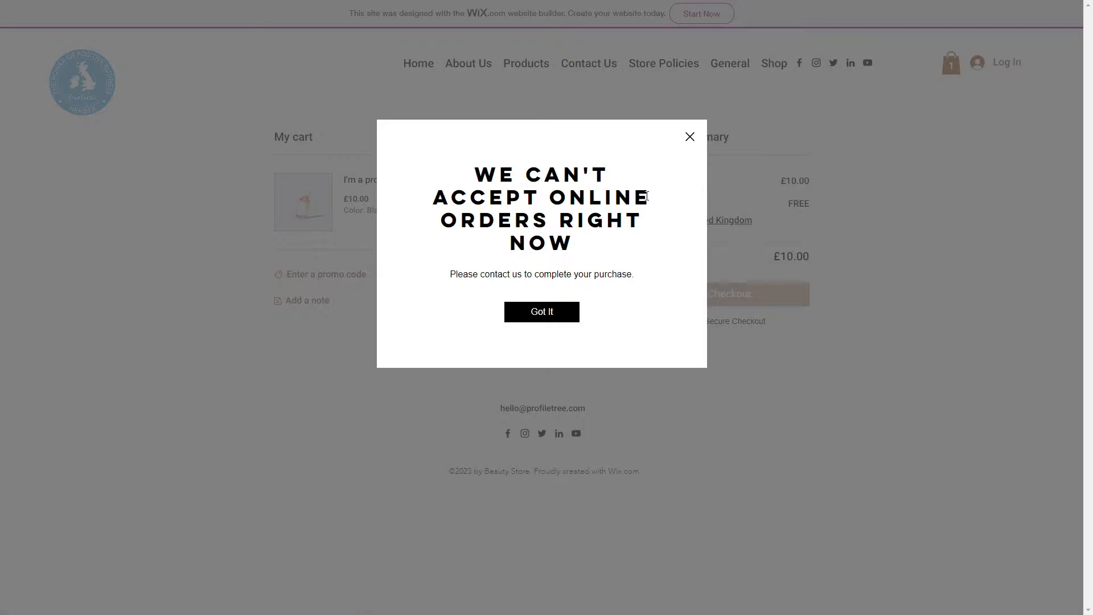
{"action": "left_click", "coordinate": [689, 137]}
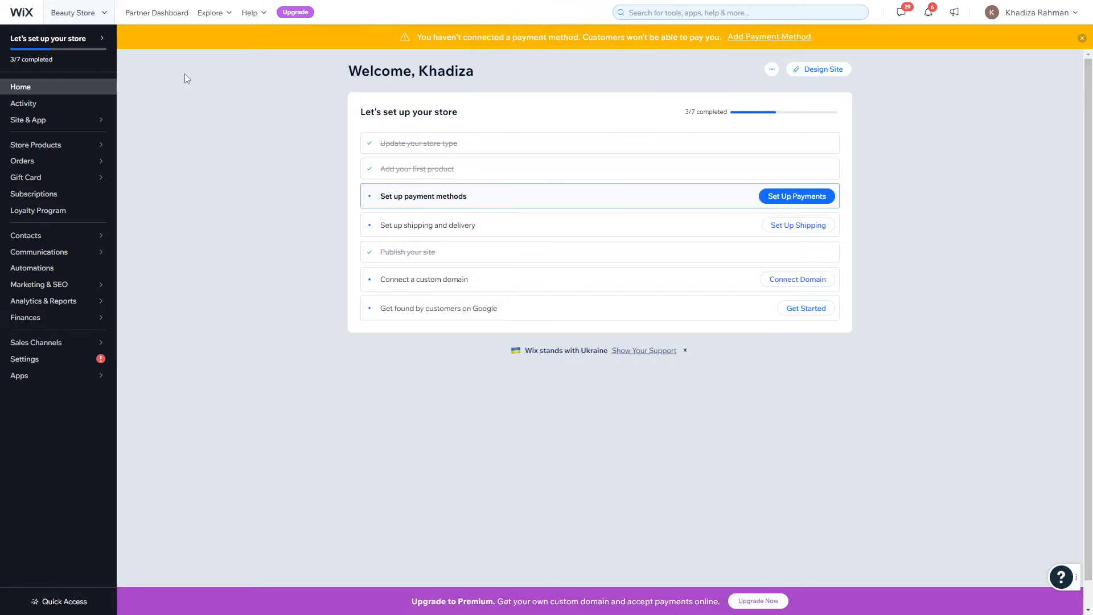
Step: Open the upgrade page from the site dashboard and look through the Website, Business and eCommerce, and Enterprise plans
{"action": "left_click", "coordinate": [47, 90]}
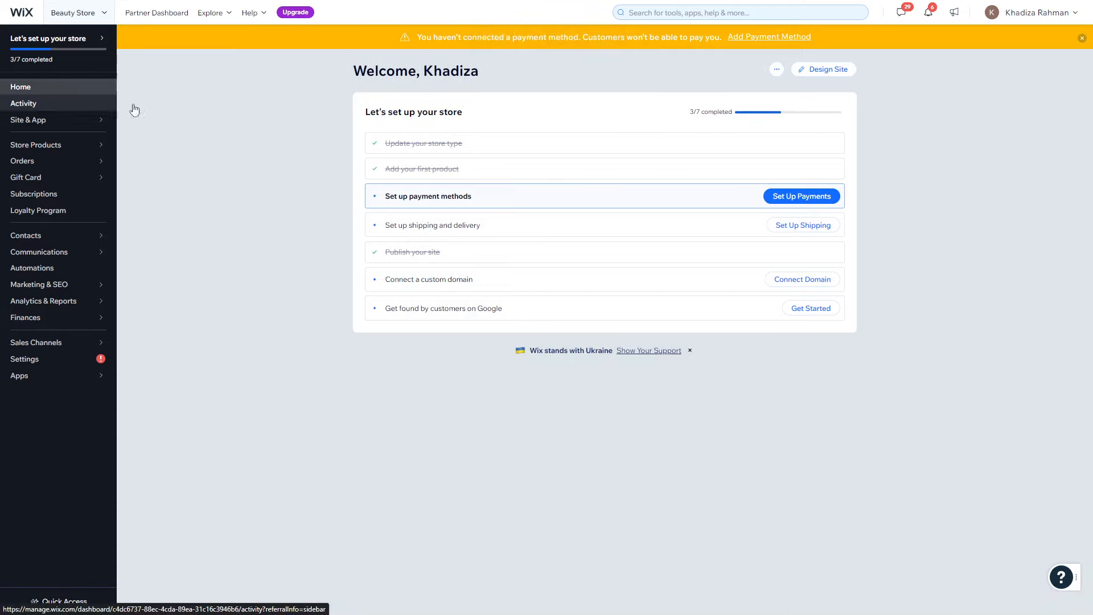
{"action": "left_click", "coordinate": [295, 12]}
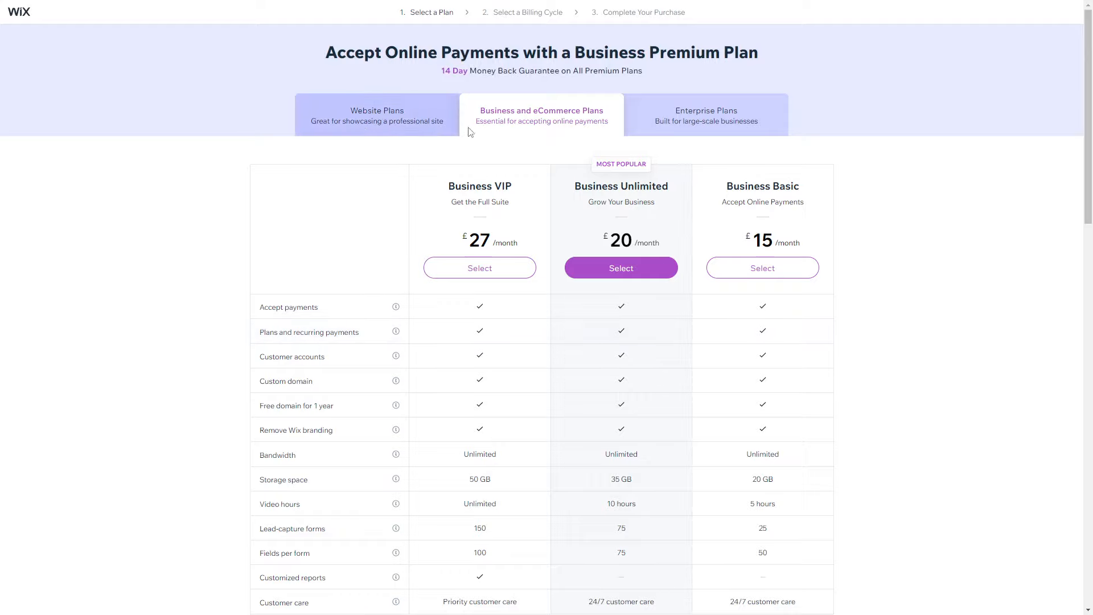
{"action": "left_click", "coordinate": [400, 109]}
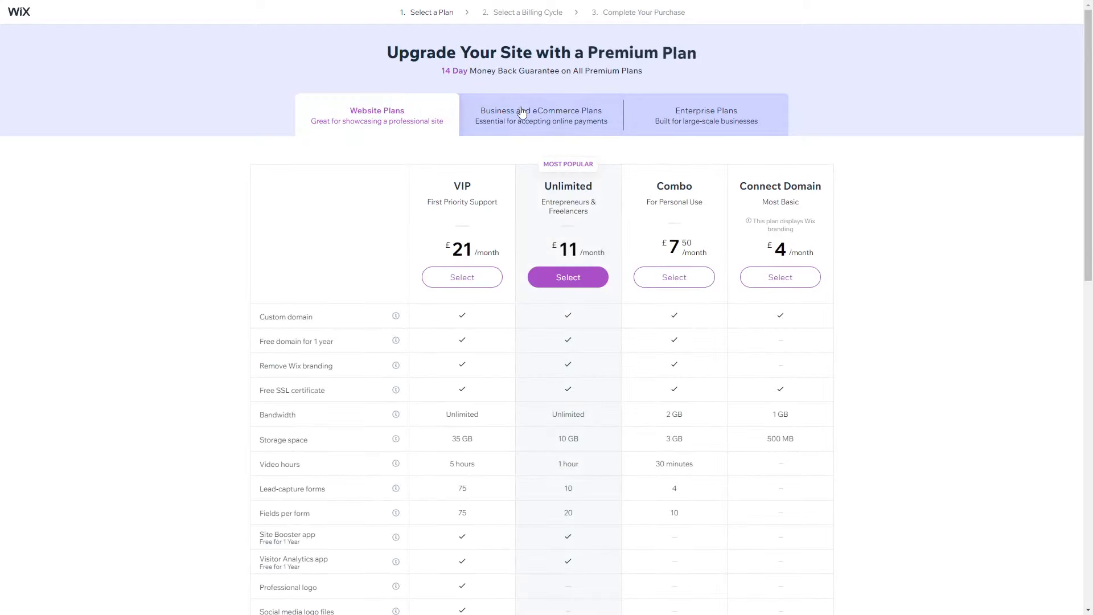
{"action": "left_click", "coordinate": [595, 130]}
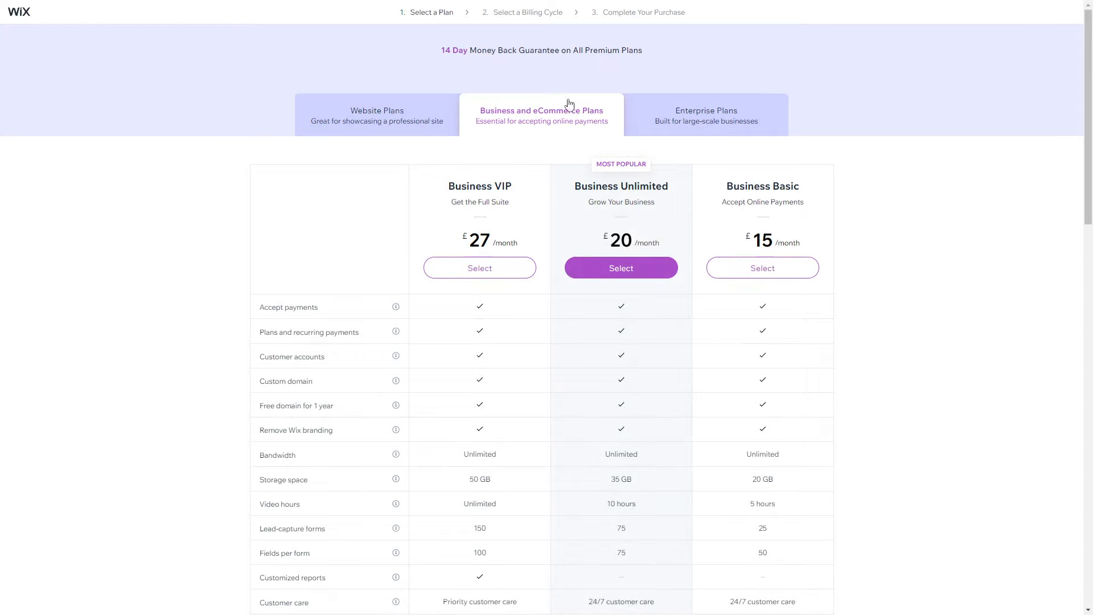
{"action": "left_click", "coordinate": [374, 107]}
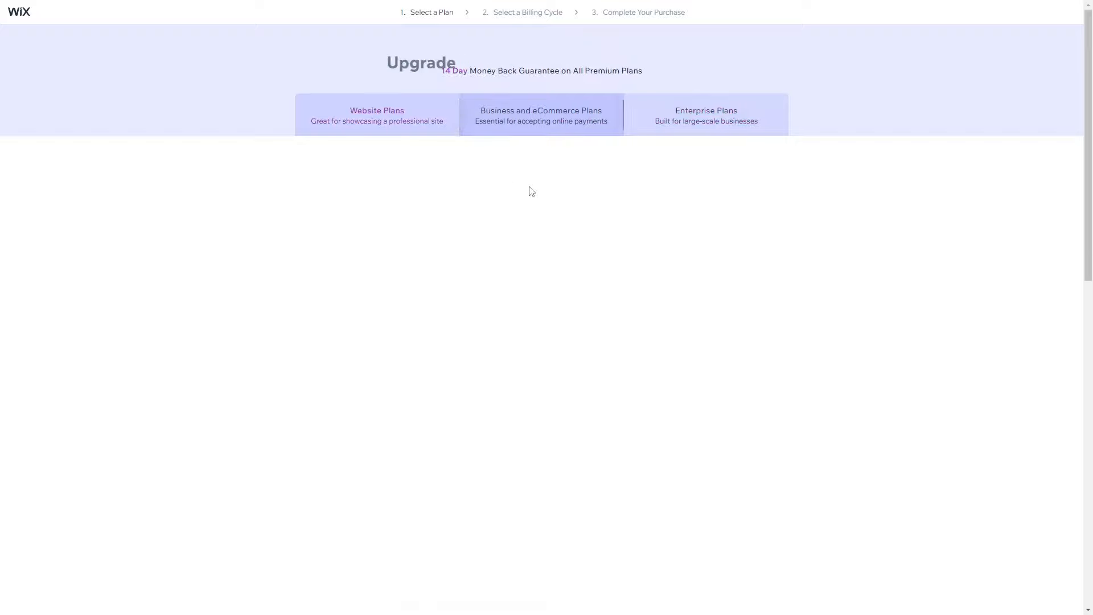
{"action": "left_click", "coordinate": [688, 127]}
{"action": "scroll", "coordinate": [635, 209], "scroll_direction": "down", "scroll_amount": 1}
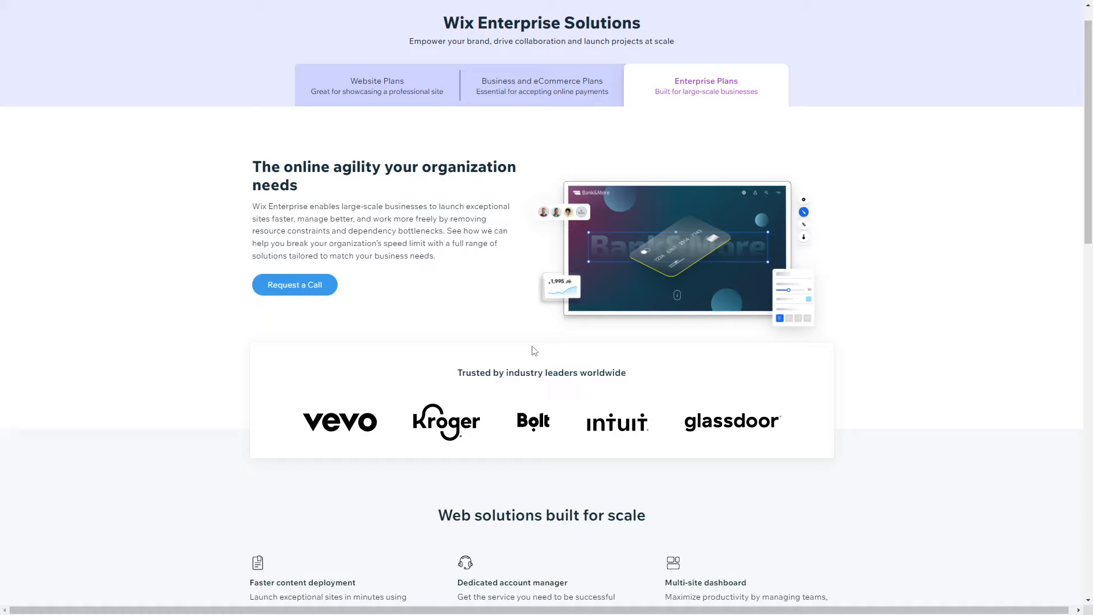
Step: Compare the prices and features of the Business and eCommerce plans with those of the Website plans
{"action": "left_click", "coordinate": [428, 90]}
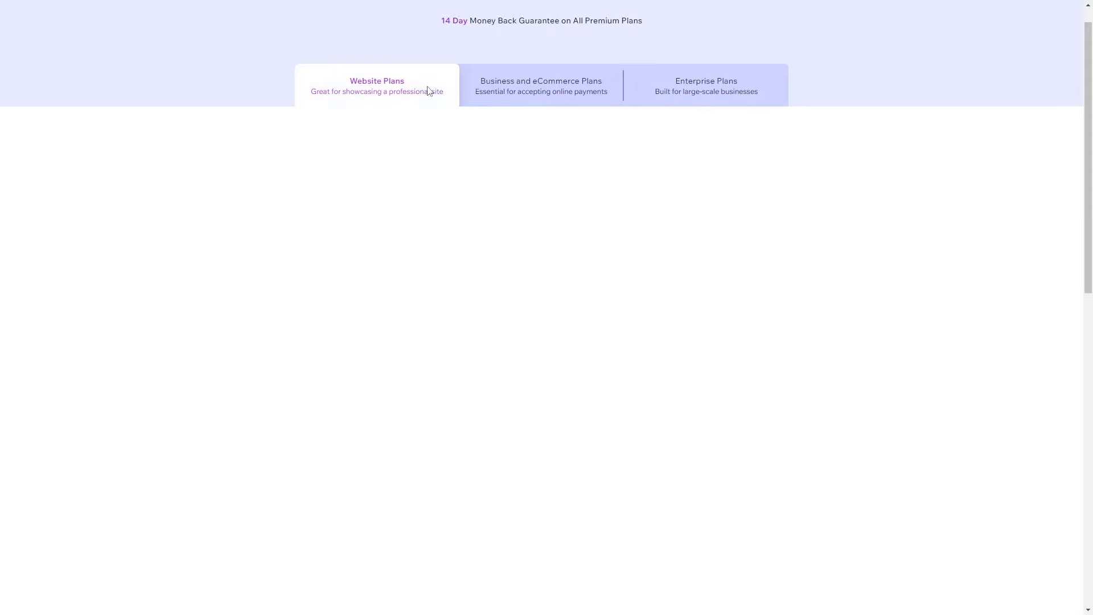
{"action": "left_click", "coordinate": [542, 95]}
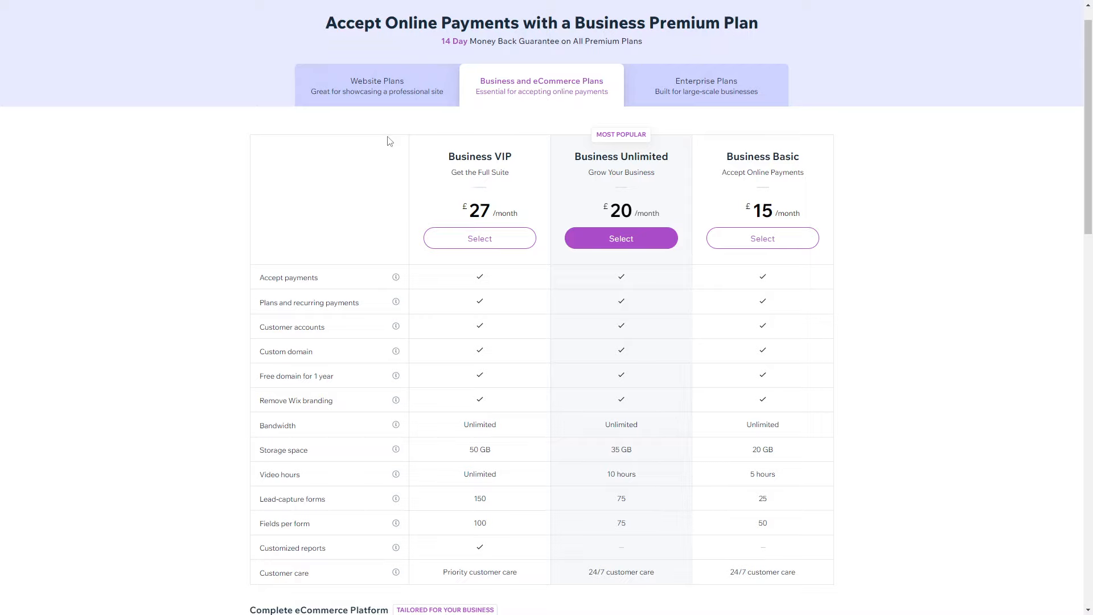
{"action": "left_click", "coordinate": [379, 98]}
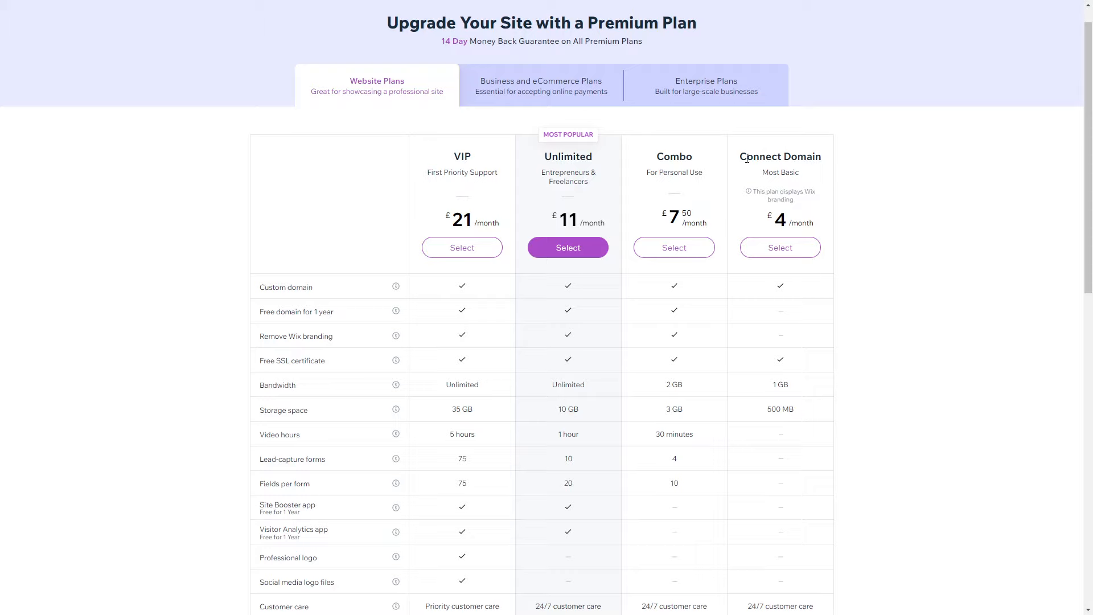
{"action": "scroll", "coordinate": [771, 363], "scroll_direction": "down", "scroll_amount": 1}
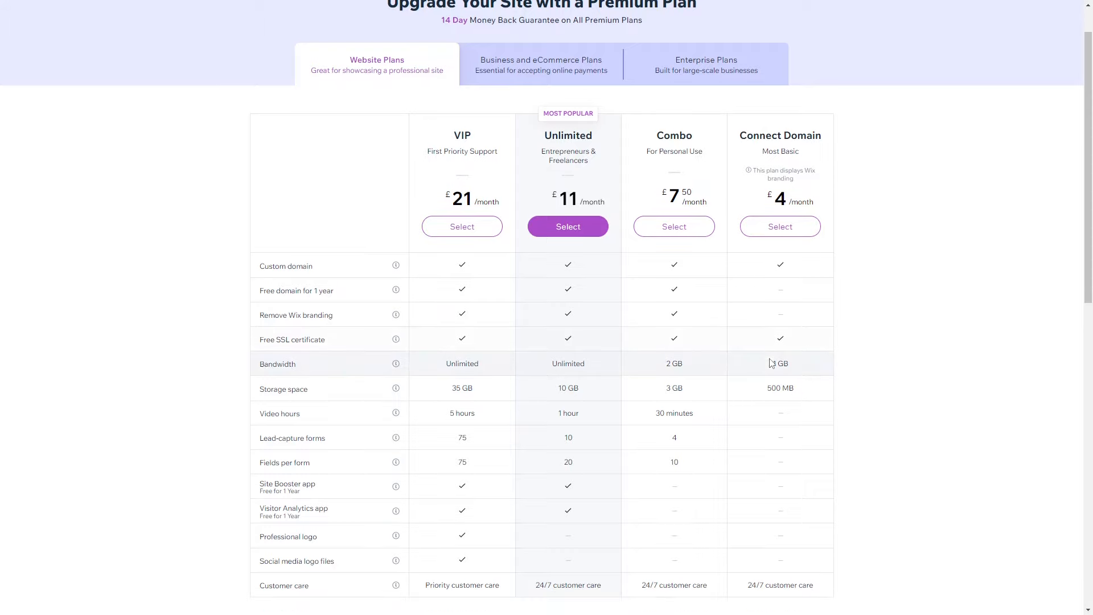
{"action": "scroll", "coordinate": [771, 363], "scroll_direction": "down", "scroll_amount": 2}
{"action": "scroll", "coordinate": [773, 342], "scroll_direction": "up", "scroll_amount": 3}
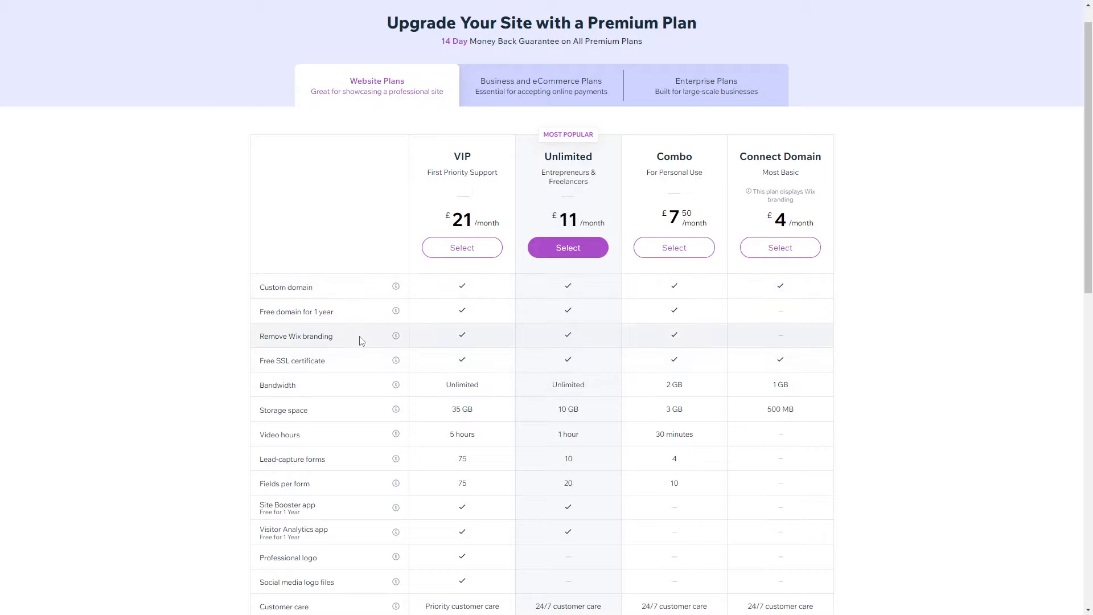
Step: Compare the features and prices of the Website plans with those of the Business and eCommerce plans
{"action": "scroll", "coordinate": [360, 340], "scroll_direction": "down", "scroll_amount": 2}
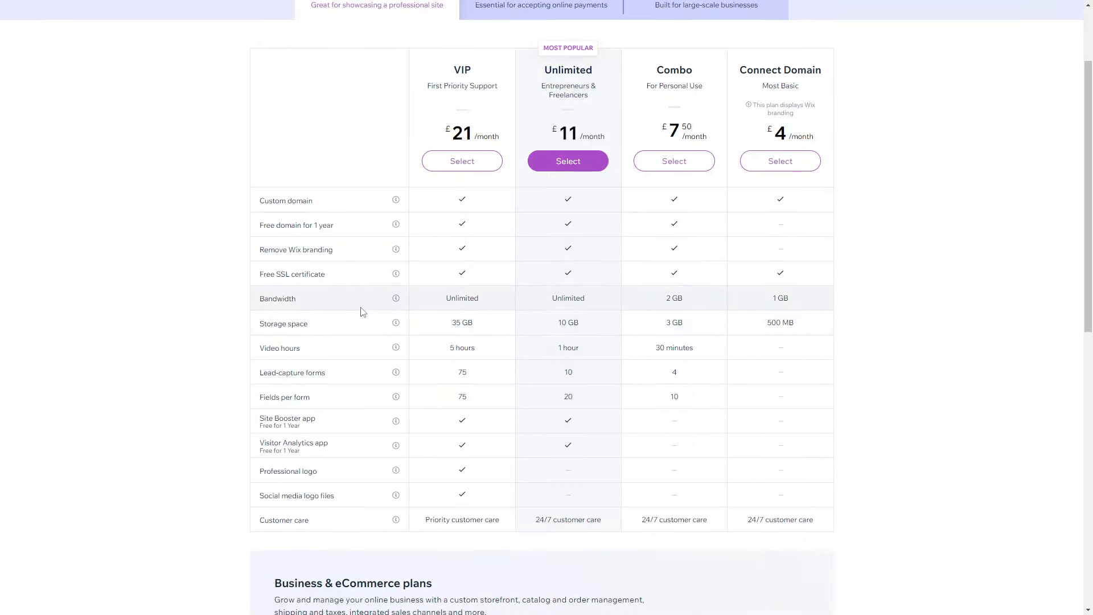
{"action": "scroll", "coordinate": [525, 306], "scroll_direction": "up", "scroll_amount": 1}
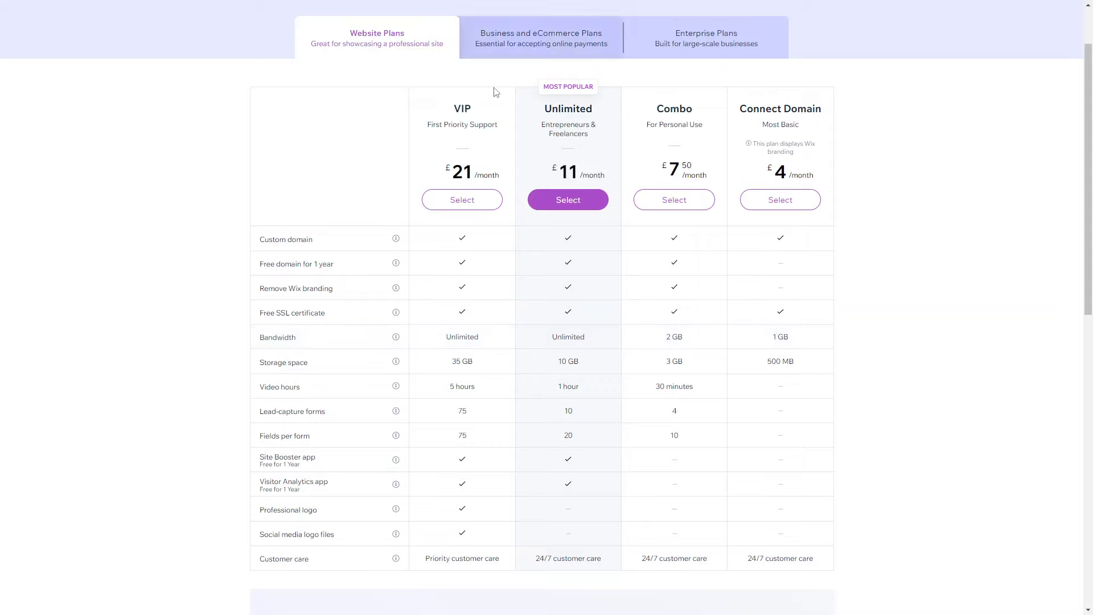
{"action": "scroll", "coordinate": [463, 136], "scroll_direction": "up", "scroll_amount": 2}
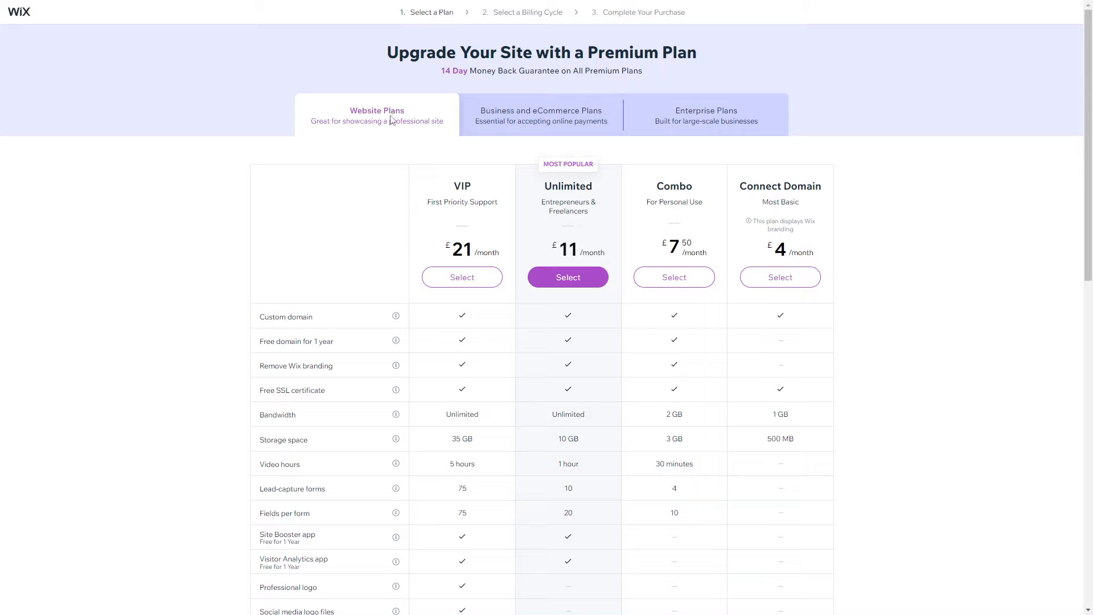
{"action": "left_click", "coordinate": [500, 122]}
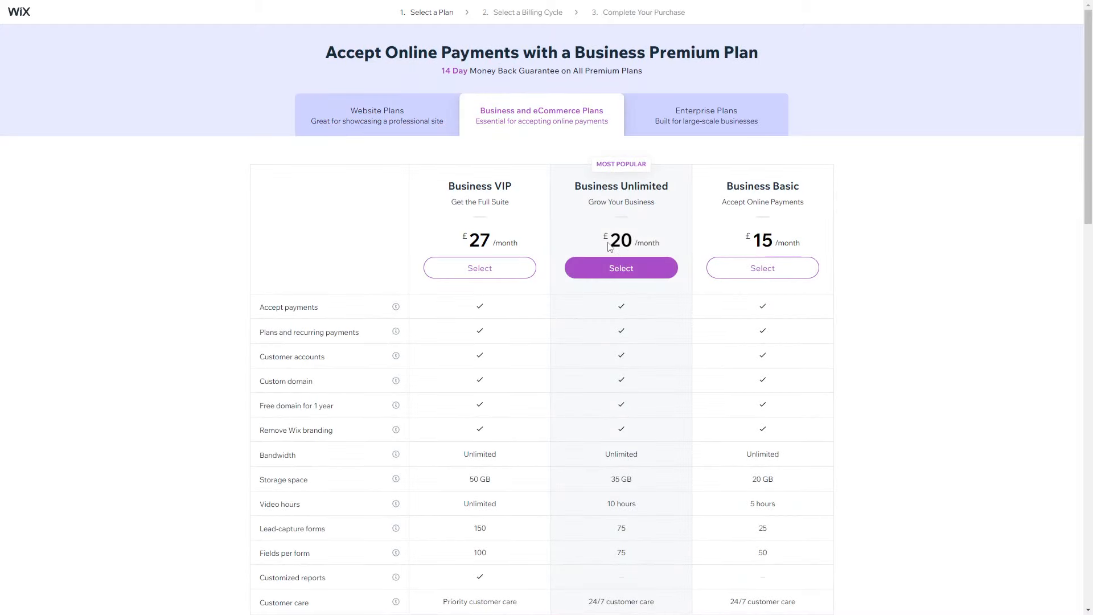
{"action": "left_click", "coordinate": [375, 112]}
{"action": "scroll", "coordinate": [558, 288], "scroll_direction": "down", "scroll_amount": 2}
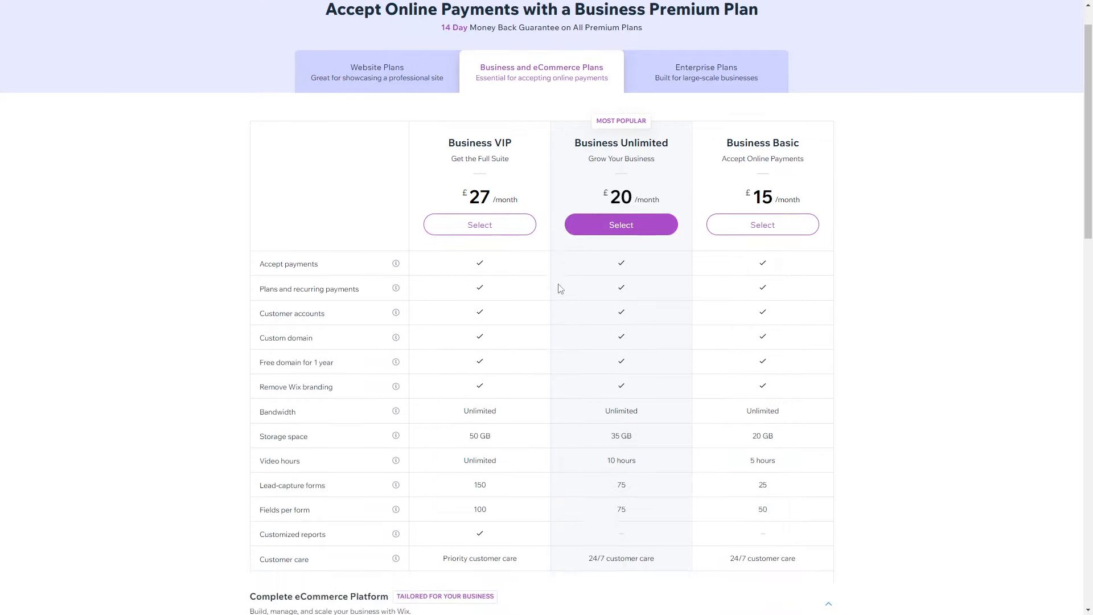
{"action": "scroll", "coordinate": [558, 288], "scroll_direction": "up", "scroll_amount": 1}
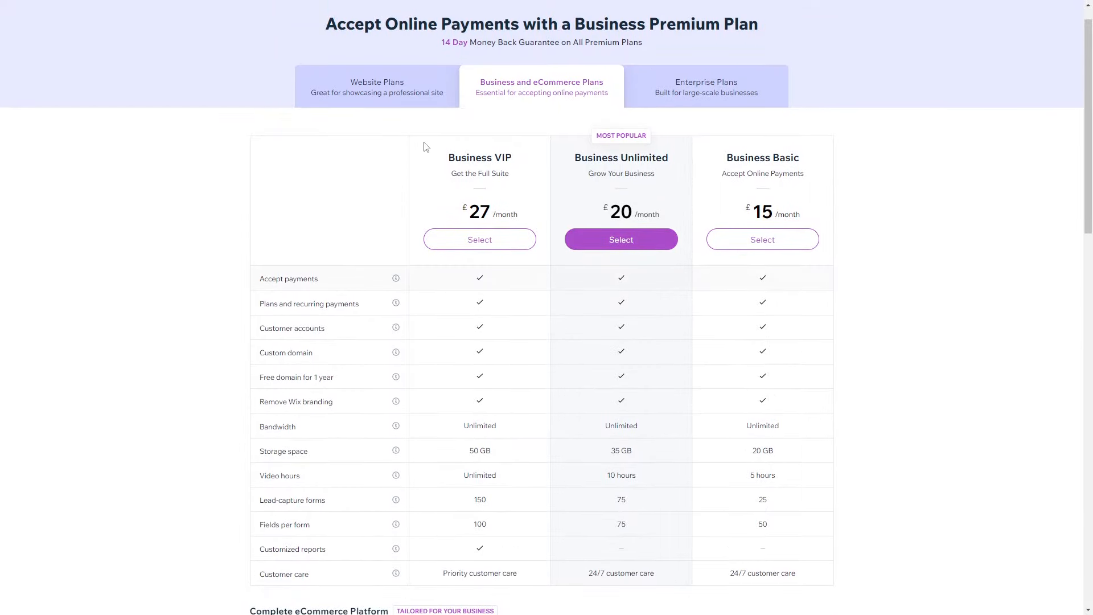
{"action": "left_click", "coordinate": [398, 101]}
{"action": "scroll", "coordinate": [398, 361], "scroll_direction": "down", "scroll_amount": 2}
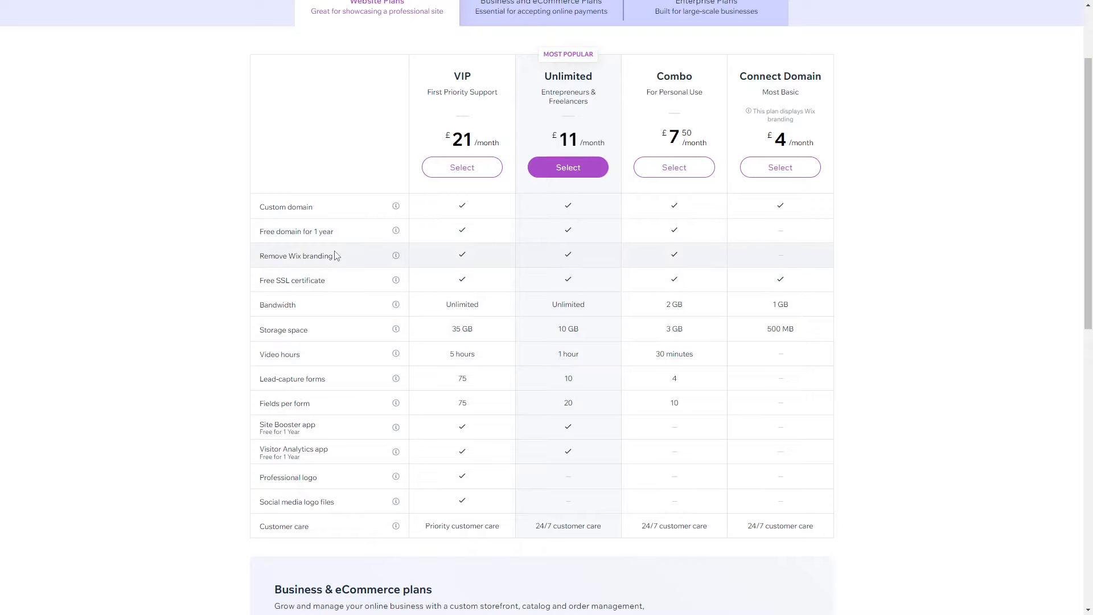
{"action": "scroll", "coordinate": [366, 237], "scroll_direction": "up", "scroll_amount": 2}
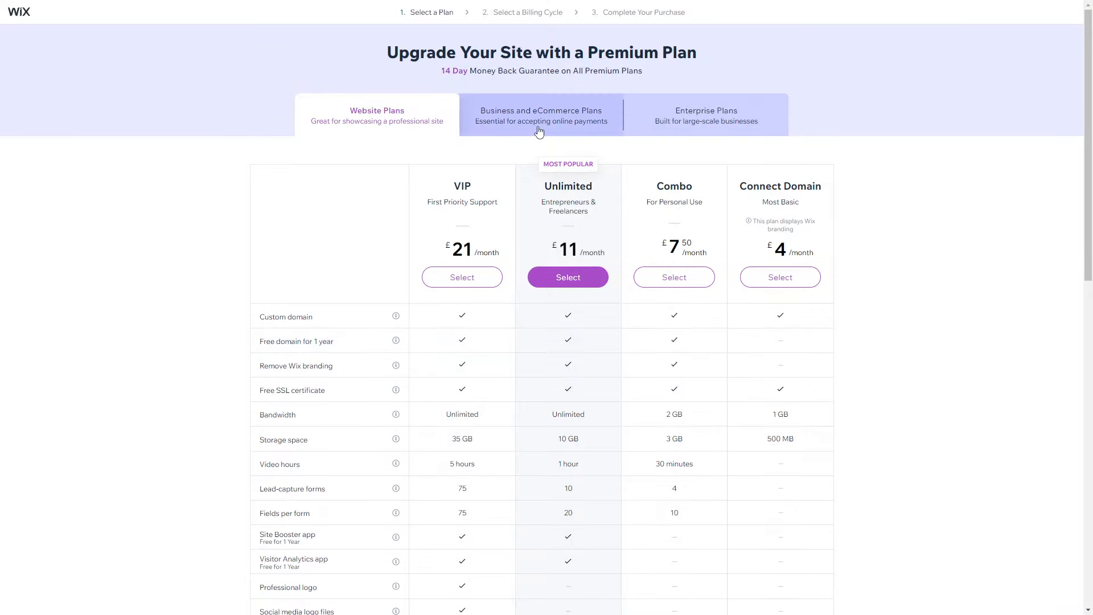
Step: Examine the Business and eCommerce plans in full, expanding all features and reading down to the frequently asked questions
{"action": "left_click", "coordinate": [539, 131]}
{"action": "scroll", "coordinate": [442, 433], "scroll_direction": "down", "scroll_amount": 1}
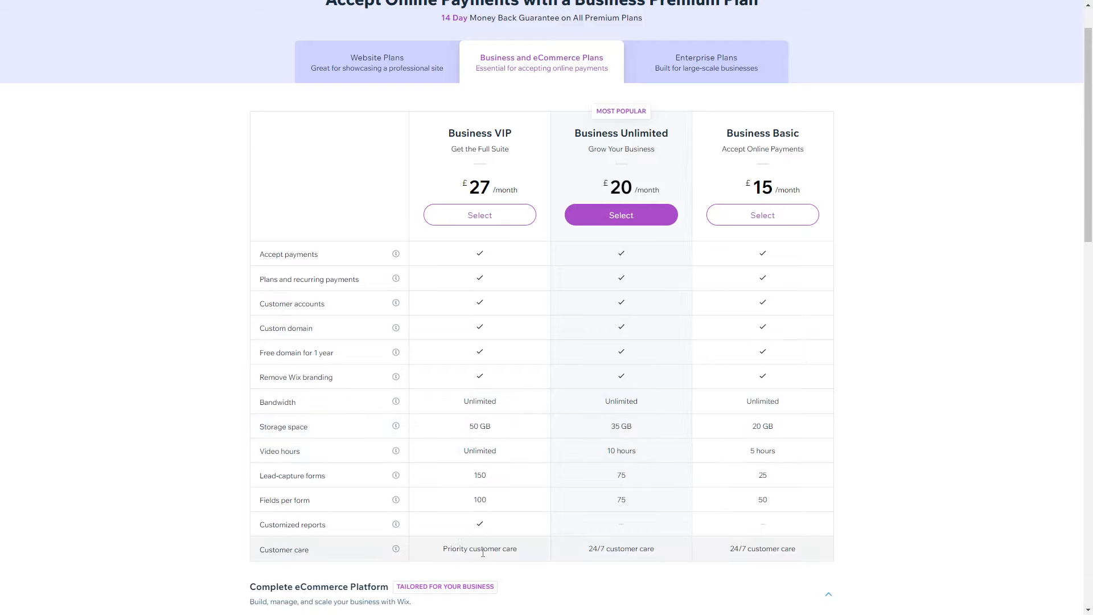
{"action": "scroll", "coordinate": [518, 410], "scroll_direction": "up", "scroll_amount": 1}
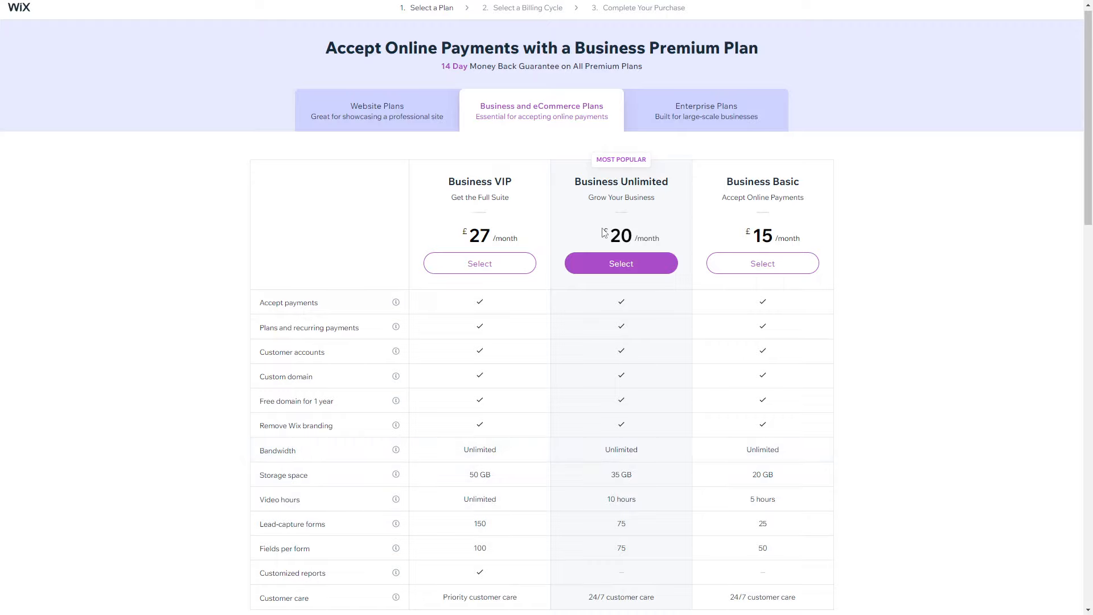
{"action": "scroll", "coordinate": [557, 374], "scroll_direction": "down", "scroll_amount": 6}
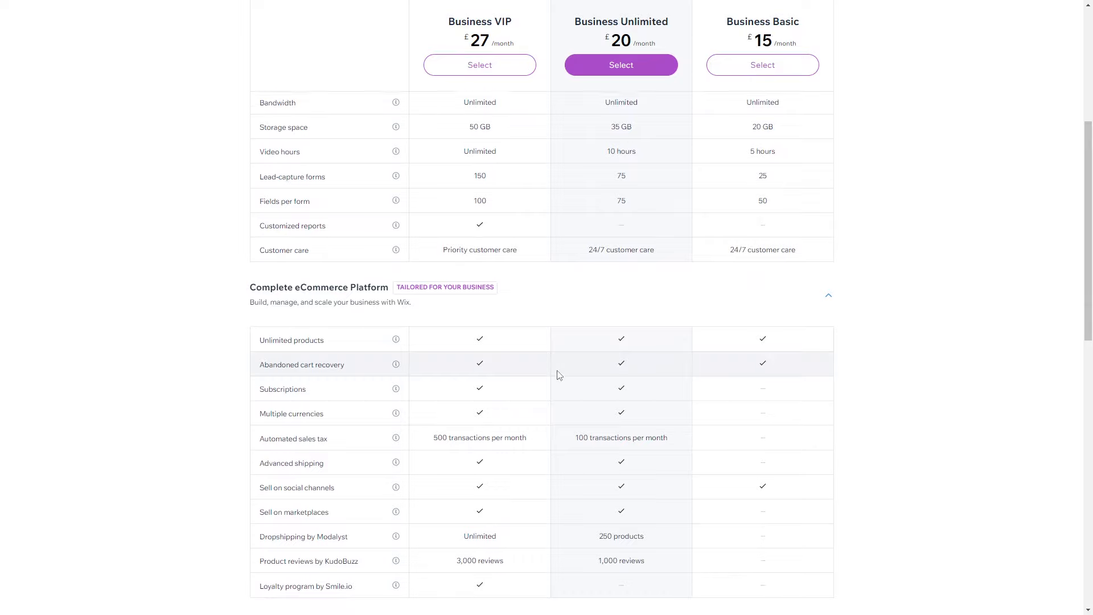
{"action": "scroll", "coordinate": [558, 373], "scroll_direction": "down", "scroll_amount": 1}
{"action": "scroll", "coordinate": [484, 512], "scroll_direction": "down", "scroll_amount": 2}
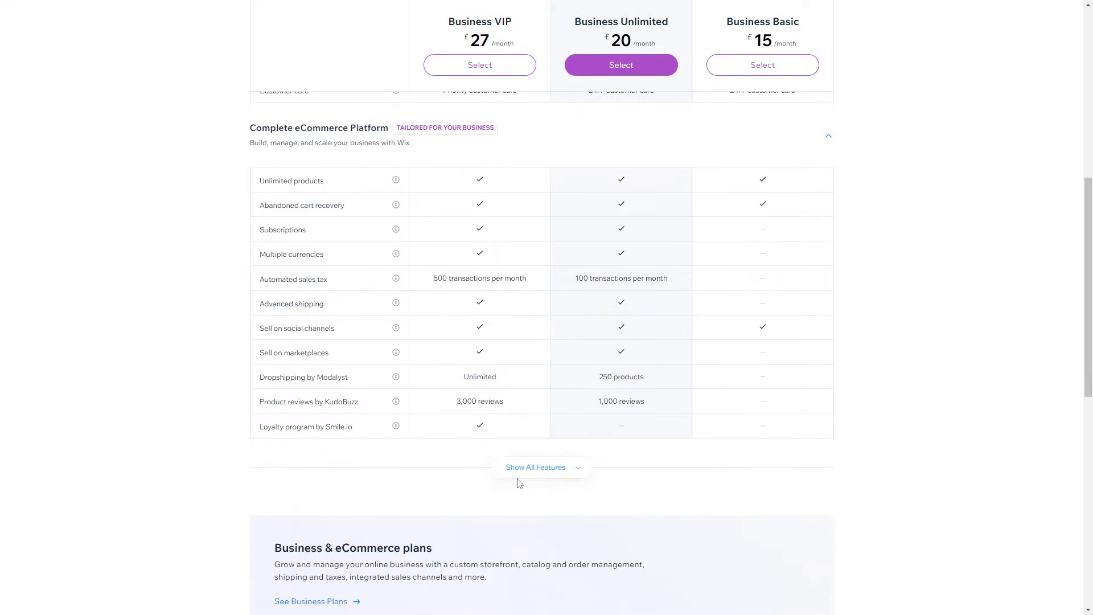
{"action": "left_click", "coordinate": [520, 475]}
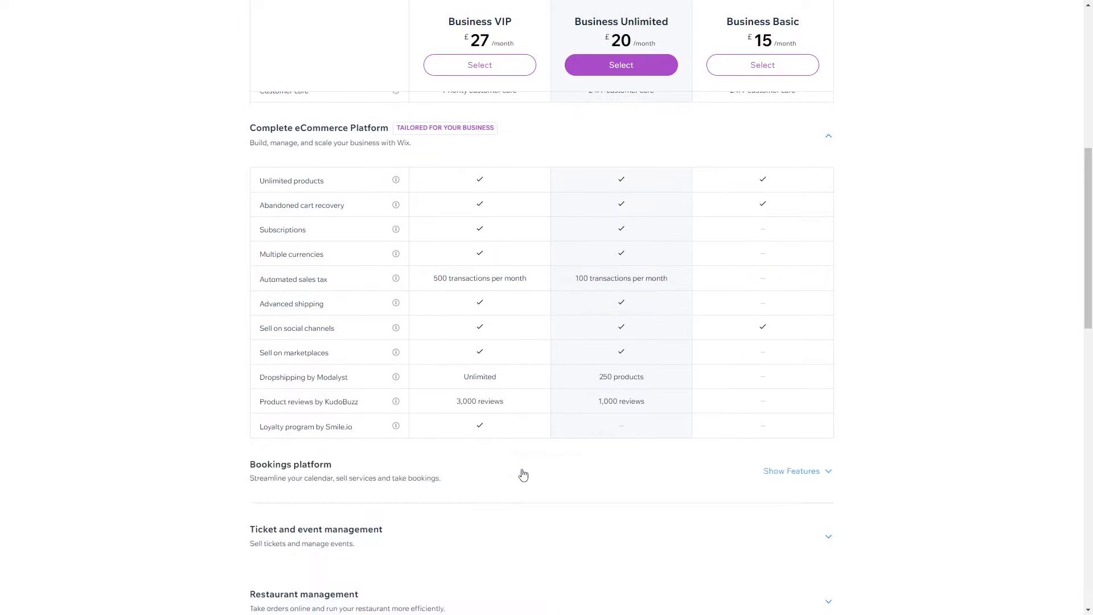
{"action": "scroll", "coordinate": [521, 475], "scroll_direction": "down", "scroll_amount": 9}
{"action": "scroll", "coordinate": [524, 473], "scroll_direction": "down", "scroll_amount": 6}
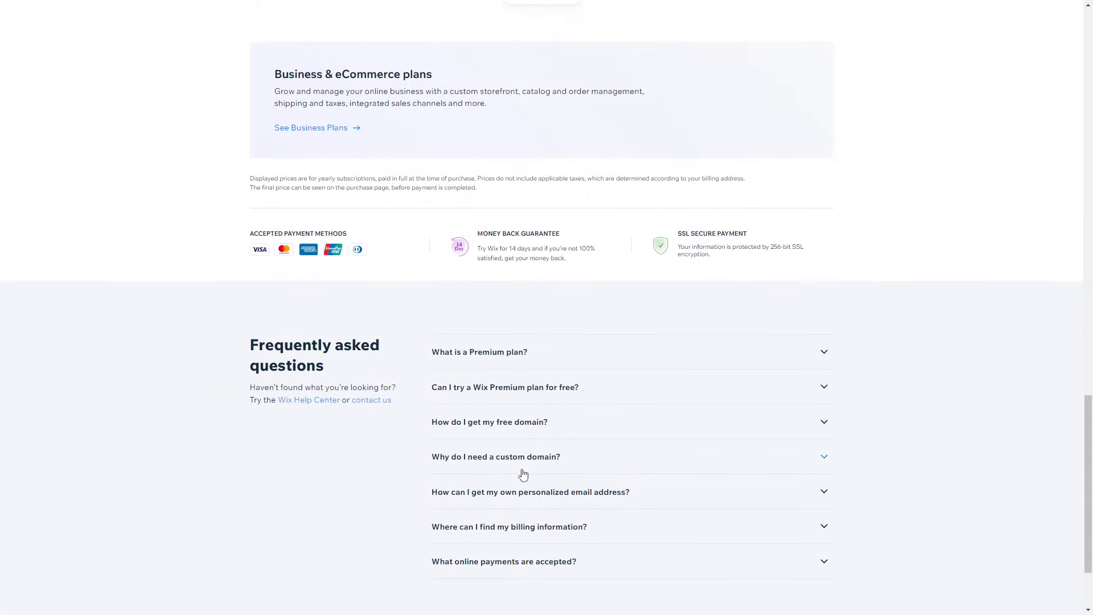
{"action": "scroll", "coordinate": [524, 474], "scroll_direction": "up", "scroll_amount": 15}
{"action": "scroll", "coordinate": [523, 474], "scroll_direction": "up", "scroll_amount": 9}
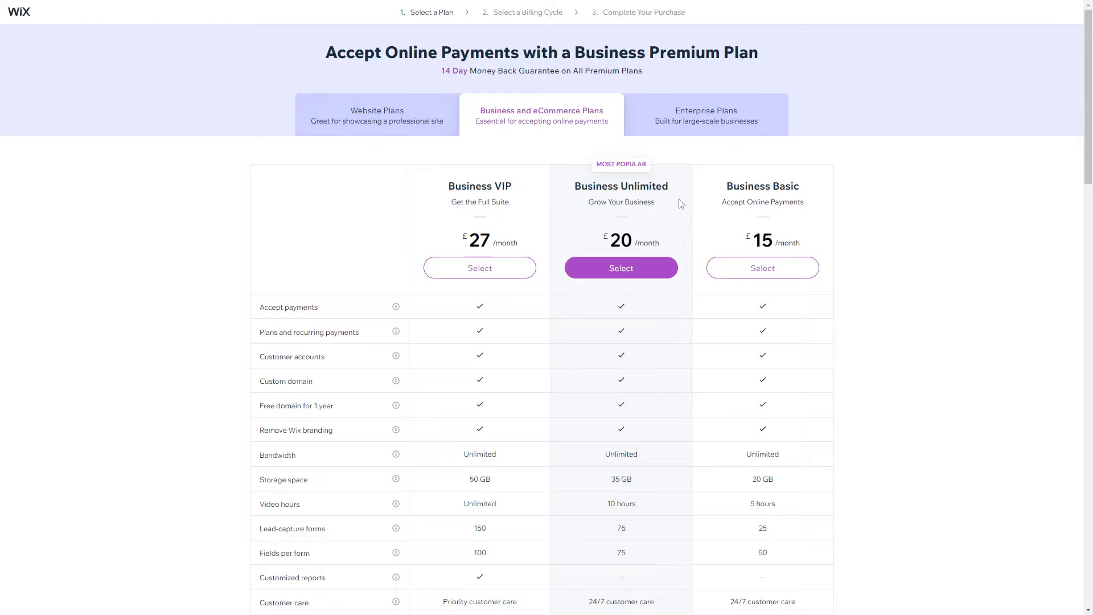
Step: Check the Monthly billing cycle of the Business Basic plan, return to the plans and compare the Website and Business offers again
{"action": "left_click", "coordinate": [762, 272]}
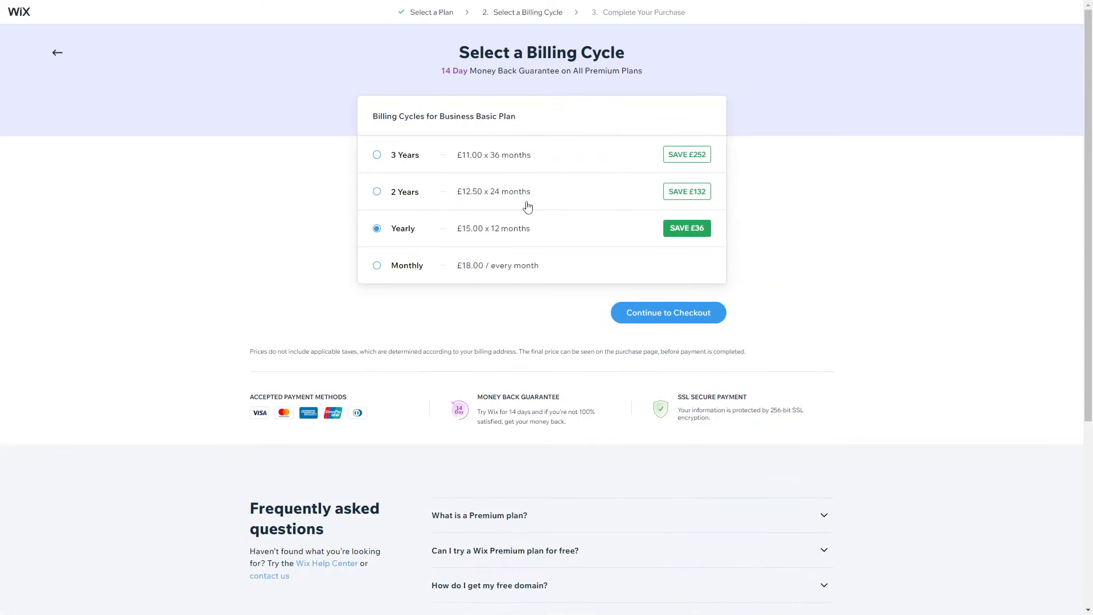
{"action": "left_click", "coordinate": [402, 274]}
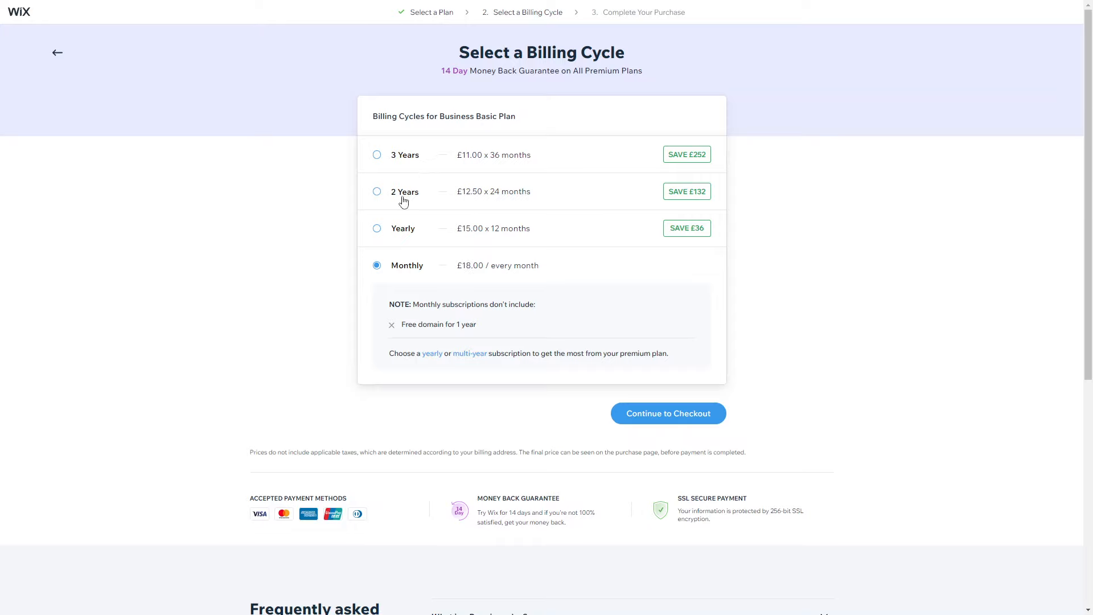
{"action": "left_click", "coordinate": [57, 59]}
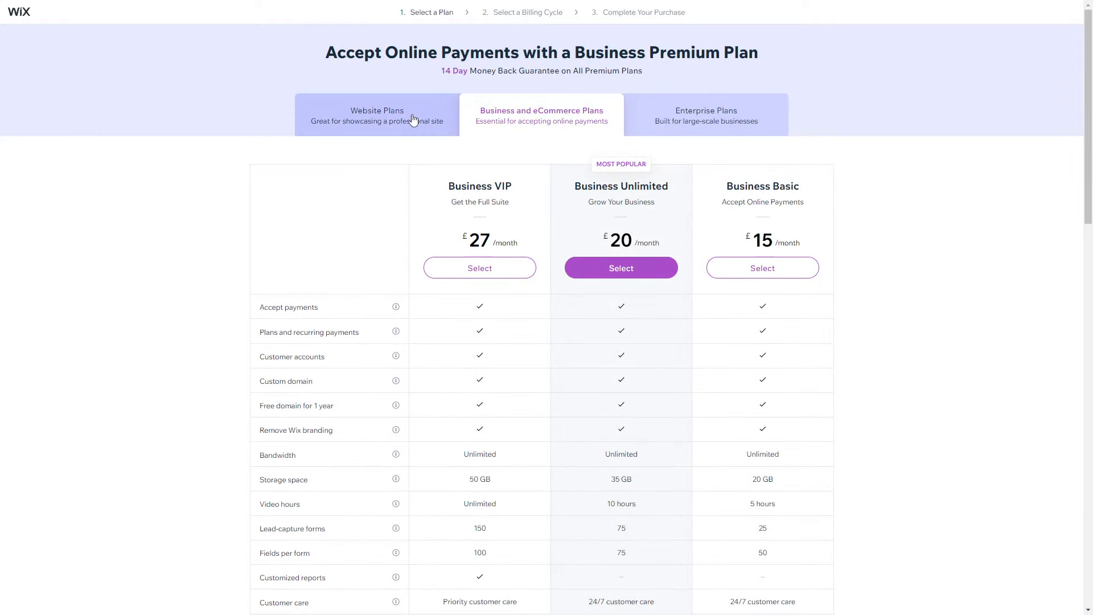
{"action": "left_click", "coordinate": [443, 127]}
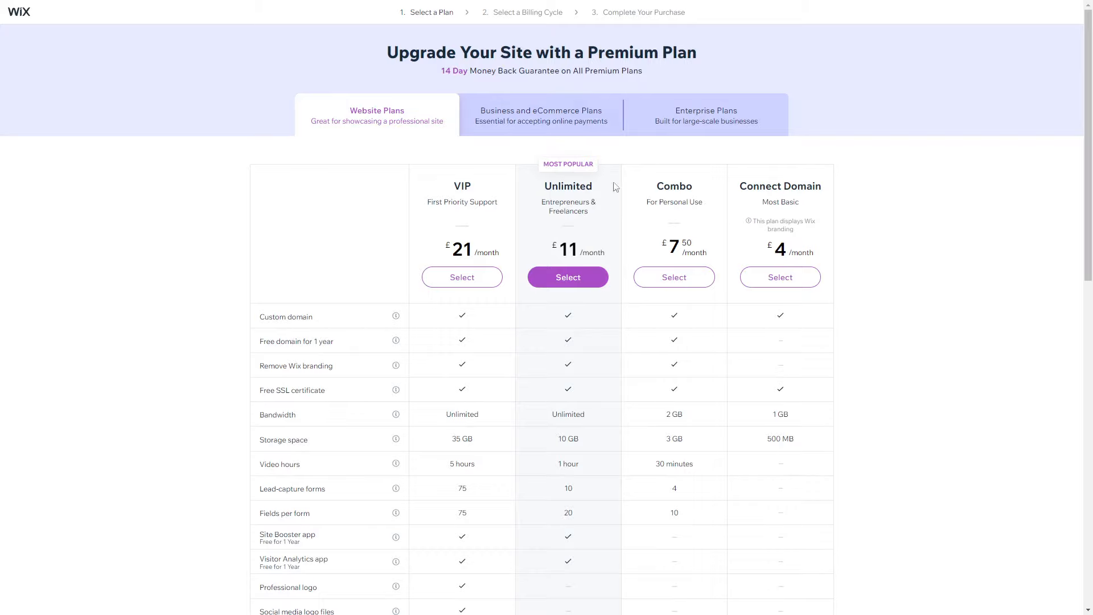
{"action": "left_click", "coordinate": [505, 117]}
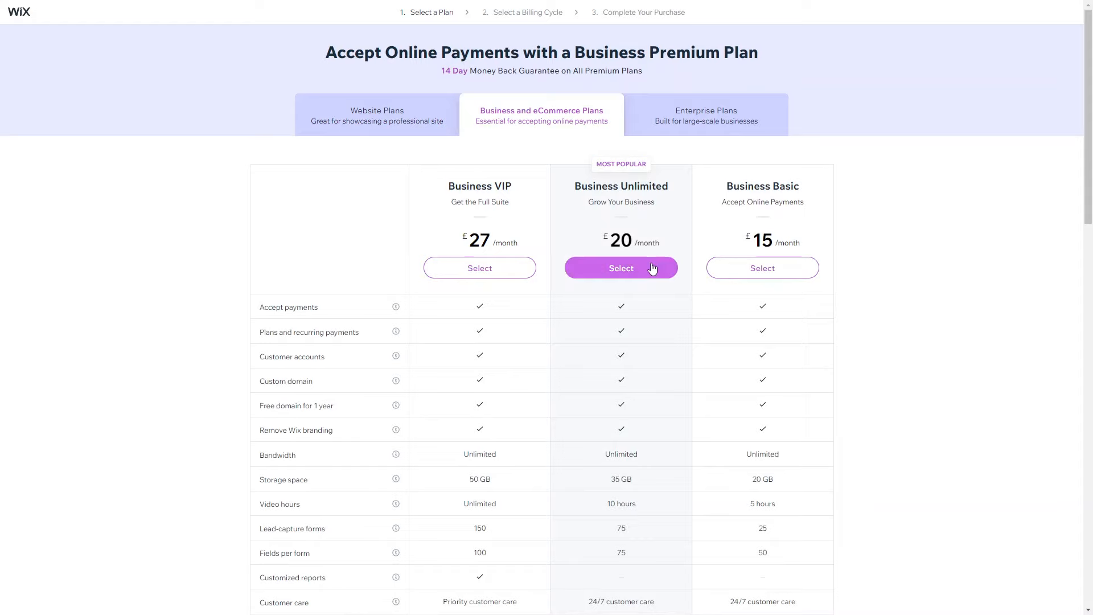
Step: Select the Business Basic plan with the Yearly billing cycle and continue to checkout to view the payment form
{"action": "left_click", "coordinate": [756, 267]}
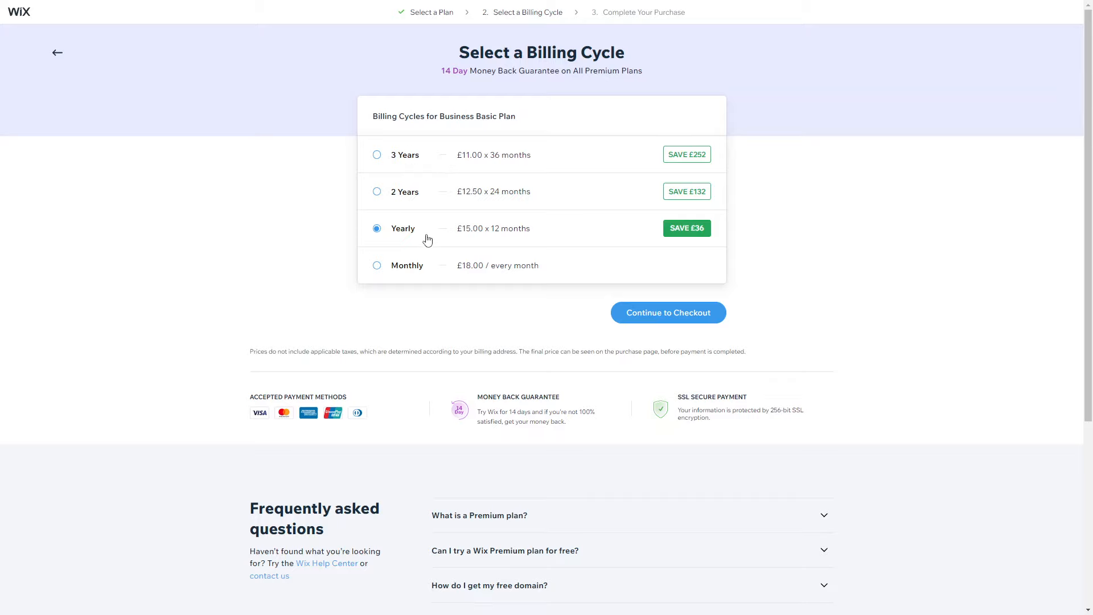
{"action": "left_click", "coordinate": [649, 317]}
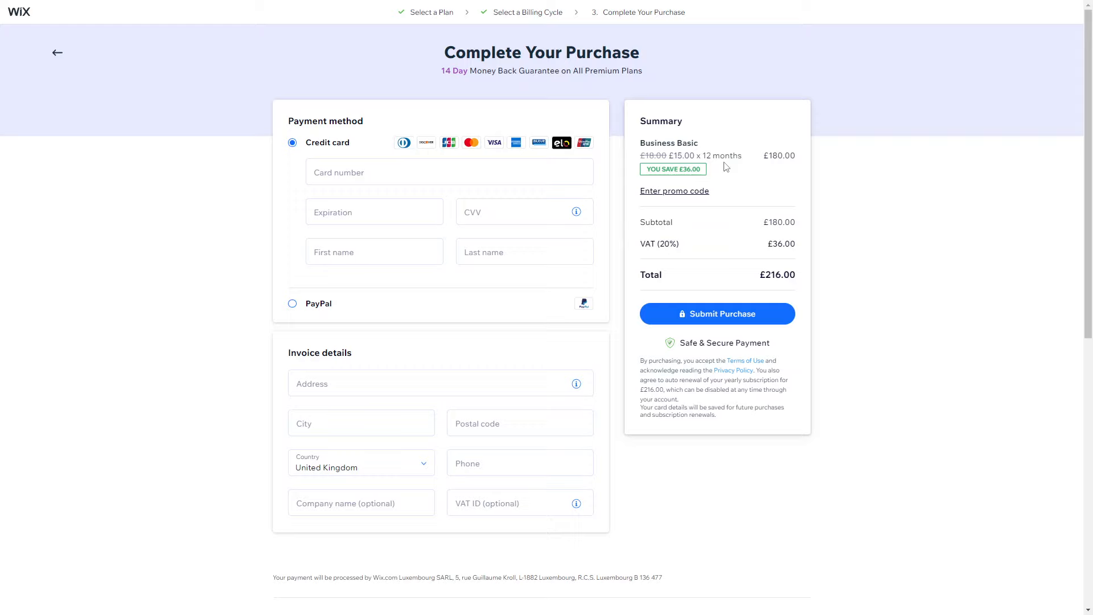
{"action": "left_click", "coordinate": [369, 168]}
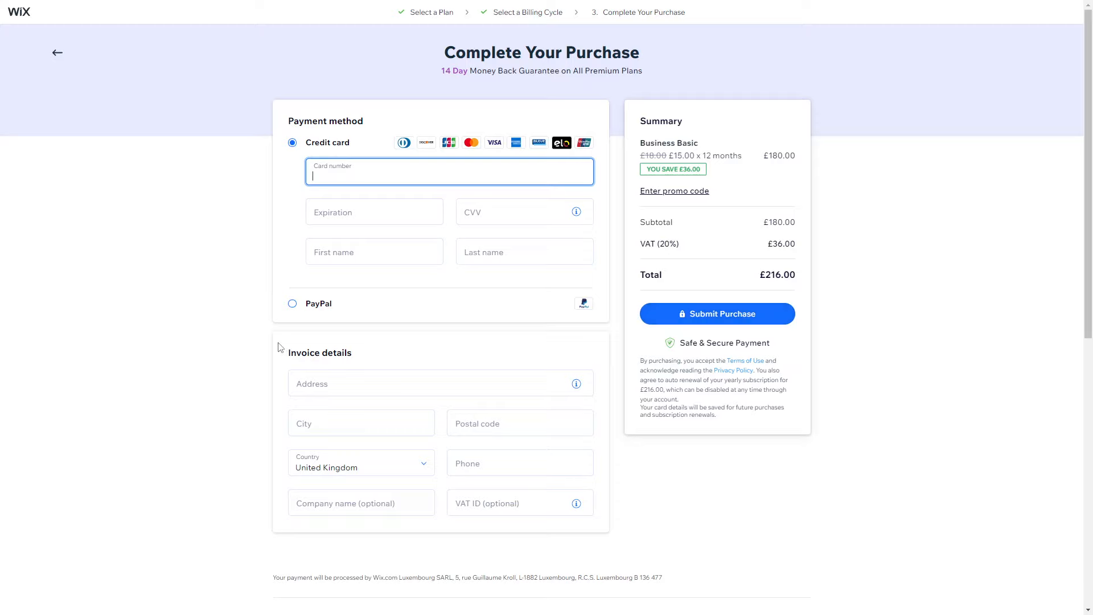
Step: Return to the site editor, dismiss the publishing message, and open the Home page to view its Bestsellers section
{"action": "key", "text": "F11"}
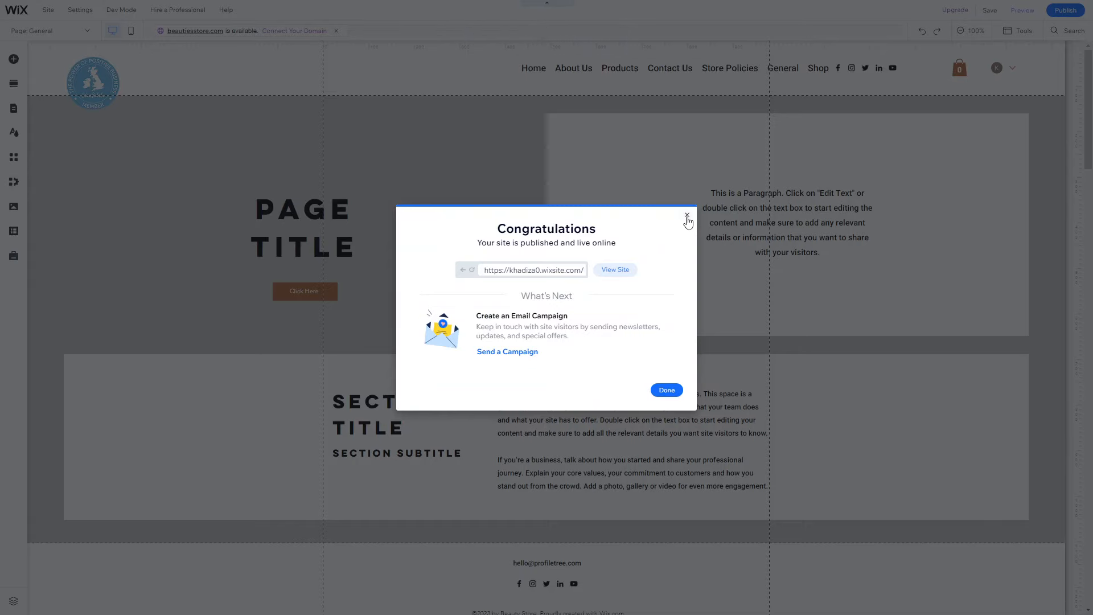
{"action": "left_click", "coordinate": [685, 217]}
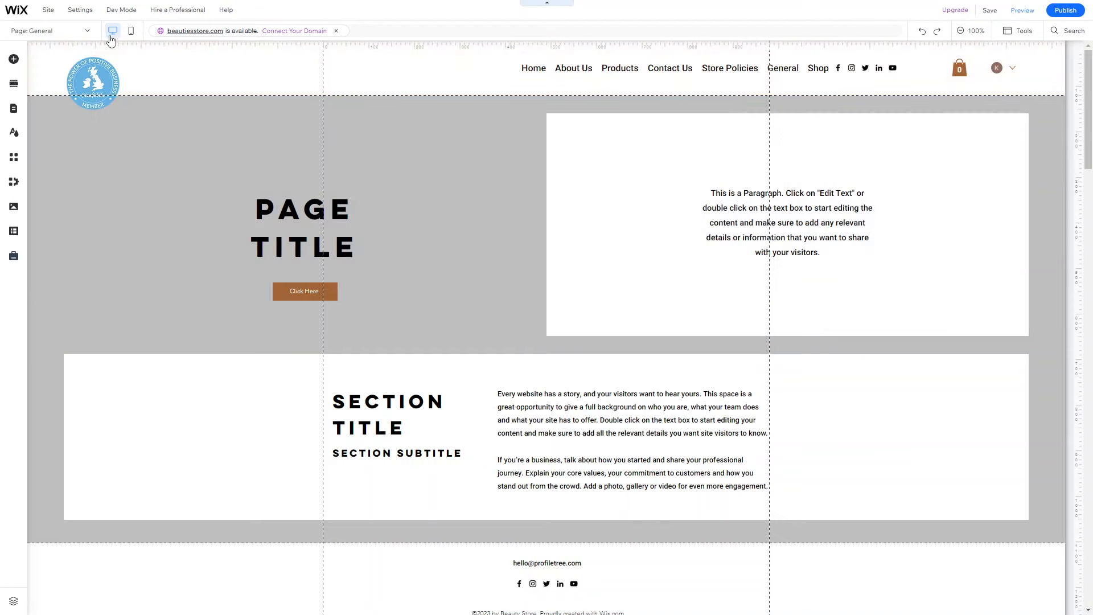
{"action": "left_click", "coordinate": [86, 31]}
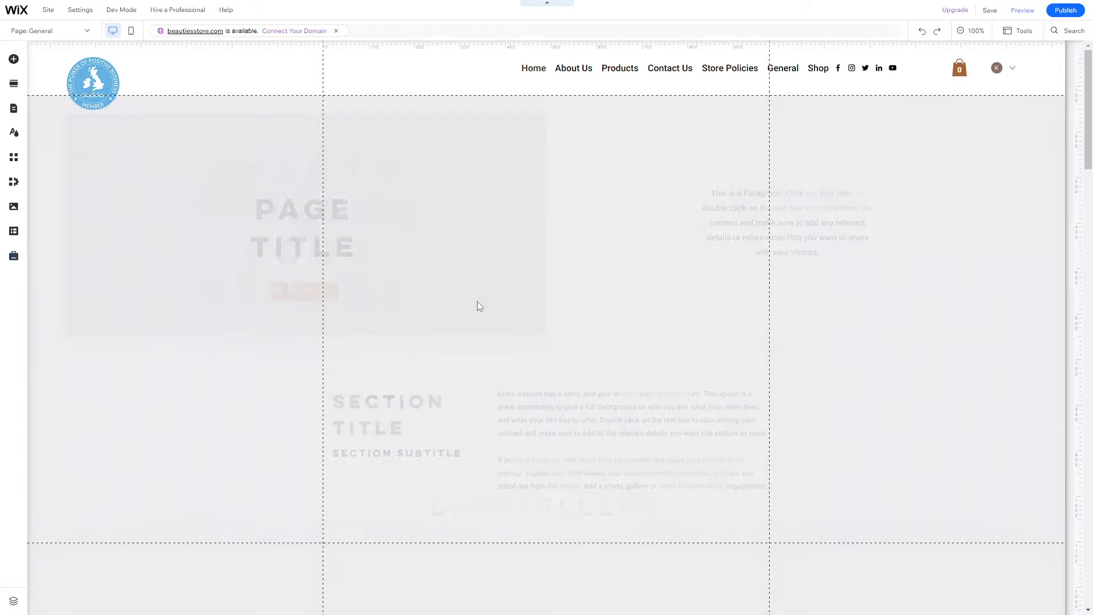
{"action": "scroll", "coordinate": [494, 414], "scroll_direction": "down", "scroll_amount": 10}
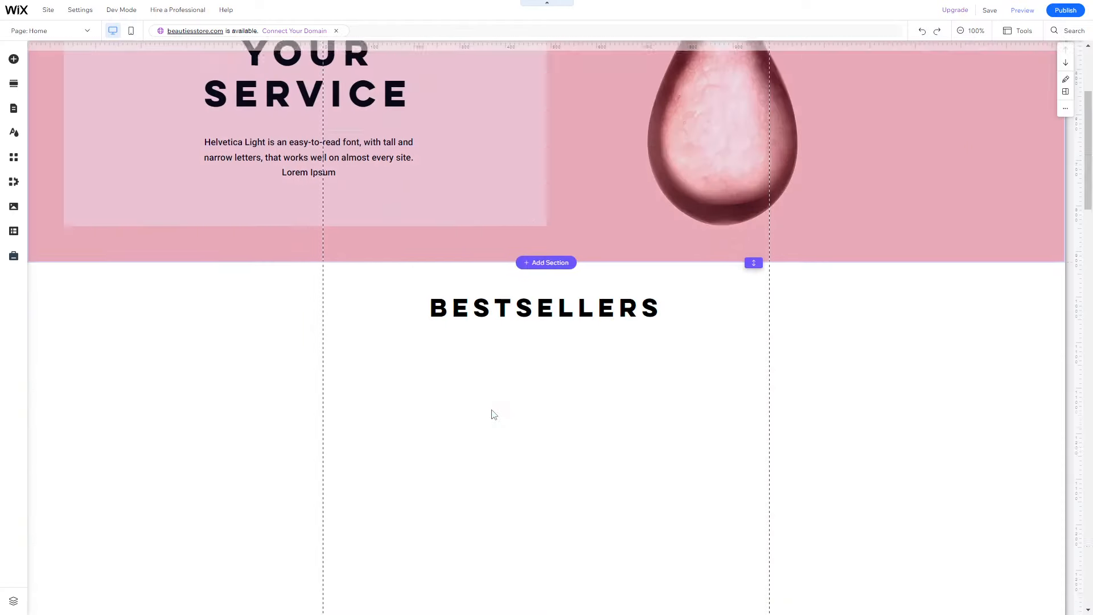